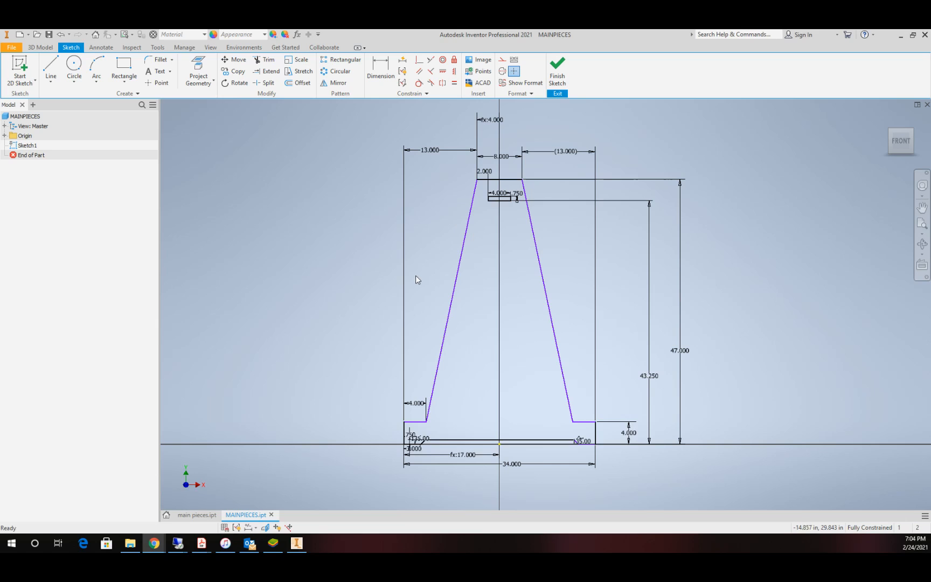
Step: Add a numeric user parameter named td with inches as its unit and enter .26 in as its equation
{"action": "left_click", "coordinate": [297, 35]}
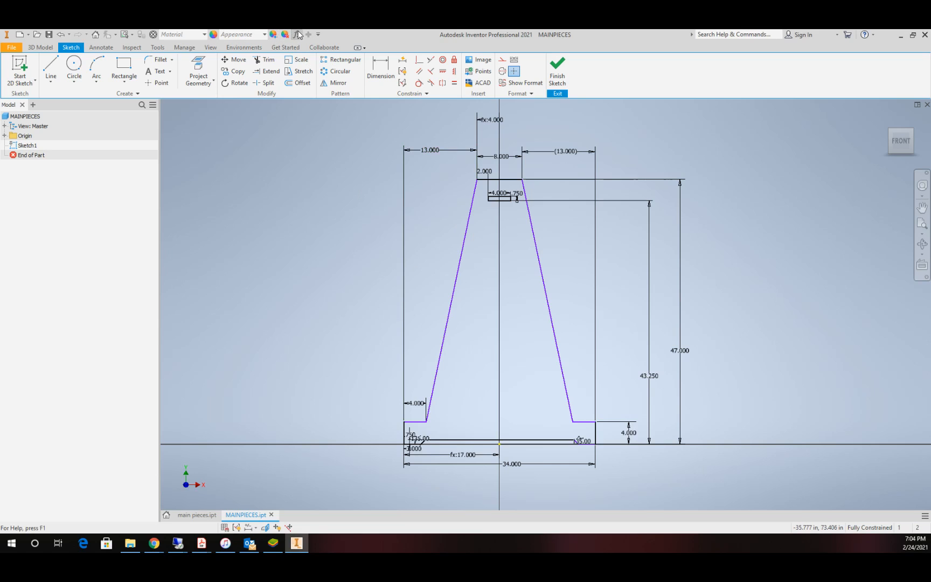
{"action": "left_click", "coordinate": [296, 35]}
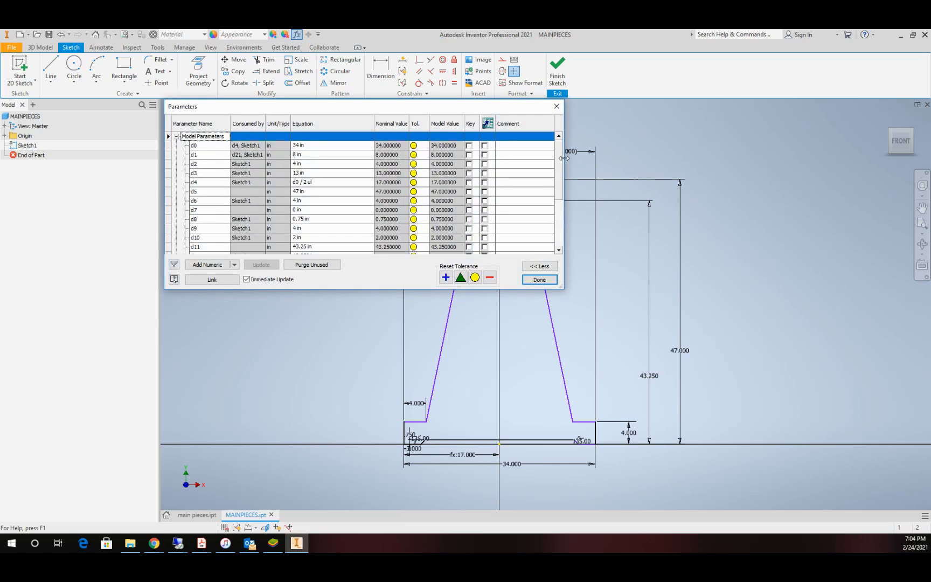
{"action": "left_click_drag", "start_coordinate": [561, 146], "coordinate": [563, 235]}
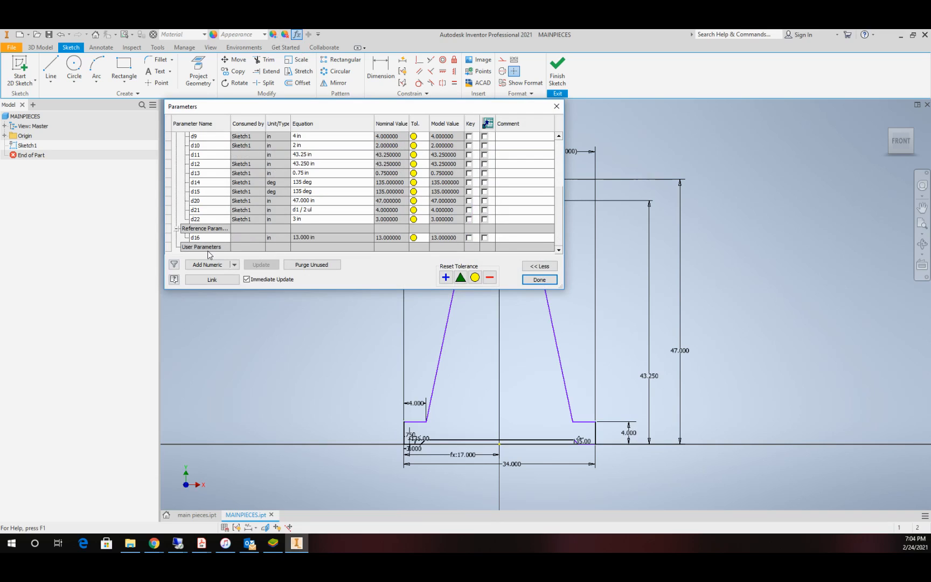
{"action": "left_click", "coordinate": [235, 265]}
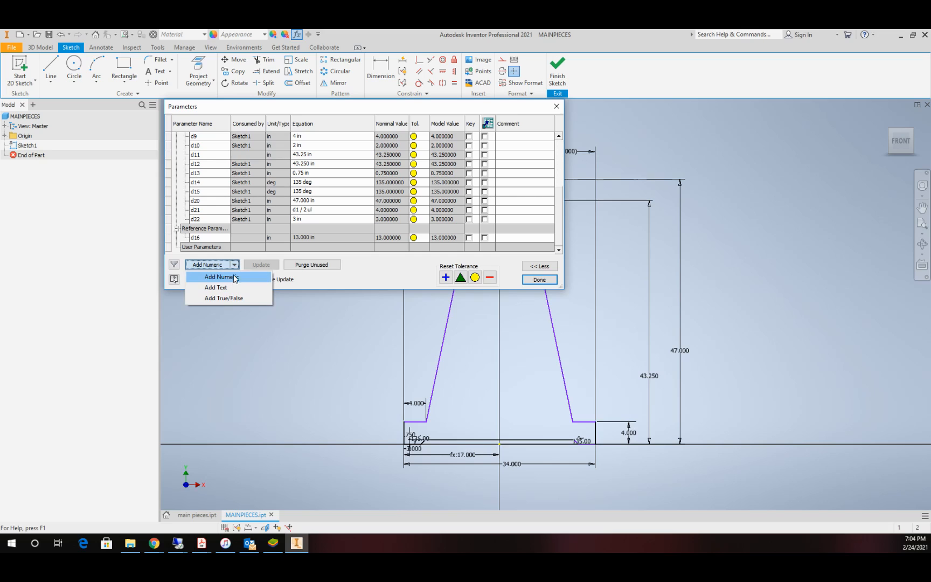
{"action": "left_click", "coordinate": [233, 278]}
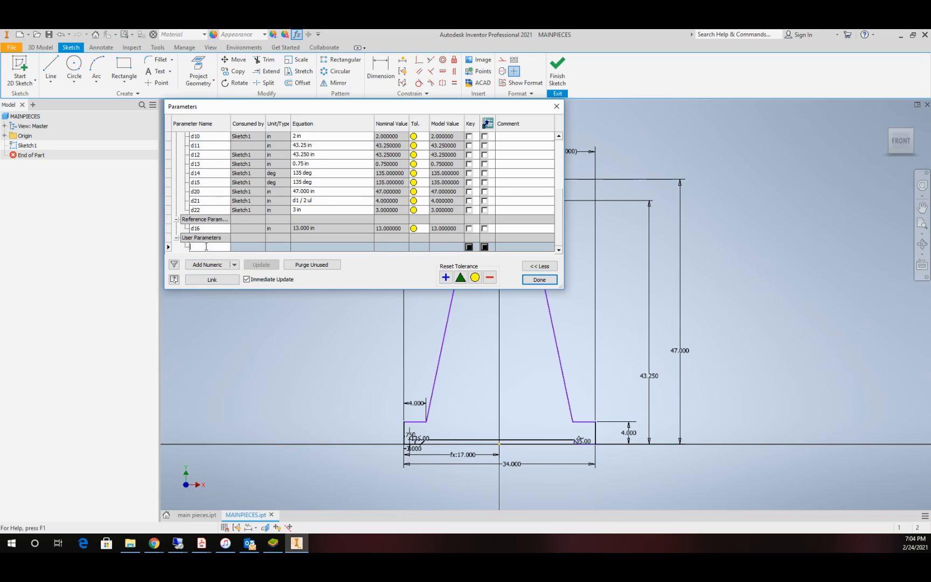
{"action": "type", "text": "TD"}
{"action": "key", "text": "Return"}
{"action": "type", "text": "td"}
{"action": "left_click", "coordinate": [276, 247]}
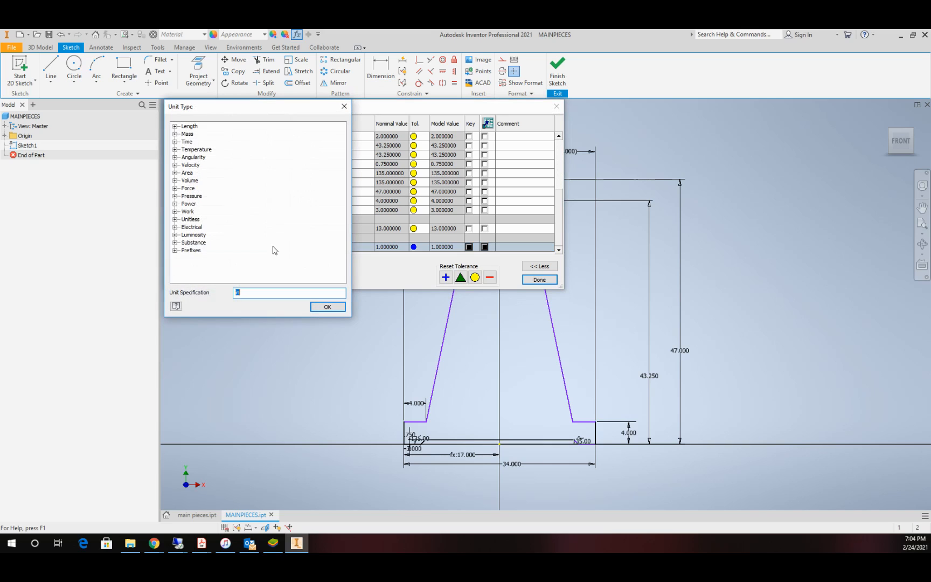
{"action": "left_click", "coordinate": [343, 107]}
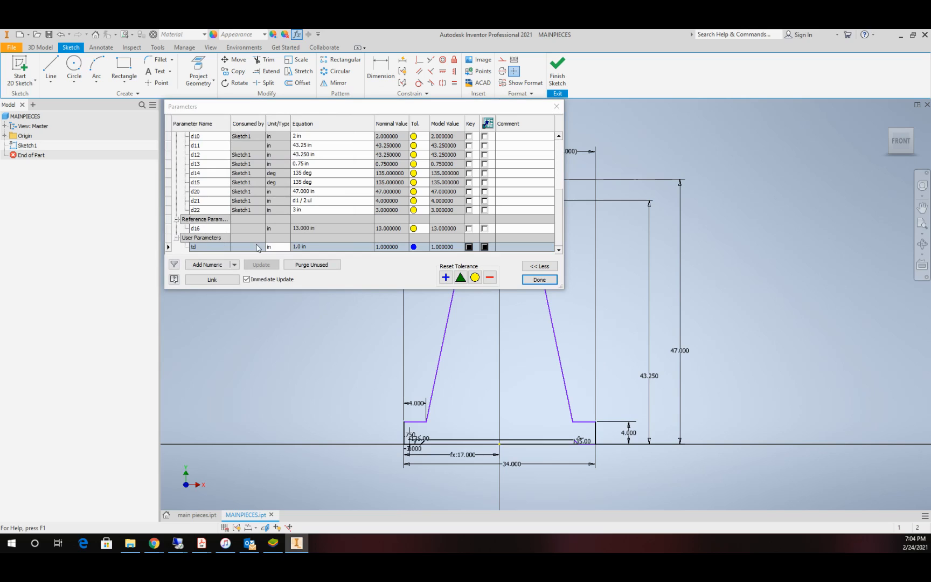
{"action": "left_click", "coordinate": [300, 246]}
{"action": "double_click", "coordinate": [301, 247]}
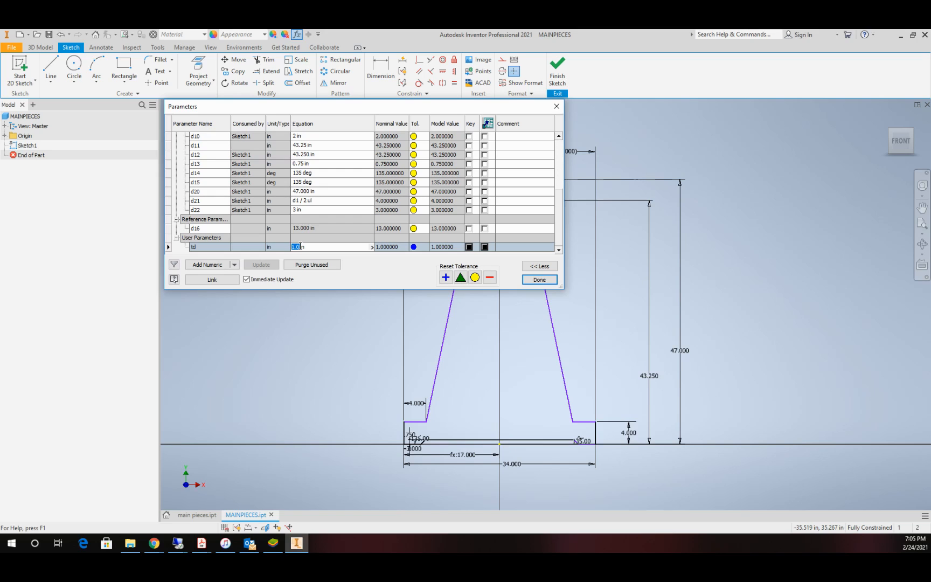
{"action": "type", "text": ".26"}
Step: Add a numeric user parameter named mt and enter .75 as its equation
{"action": "left_click", "coordinate": [235, 264]}
{"action": "left_click", "coordinate": [232, 277]}
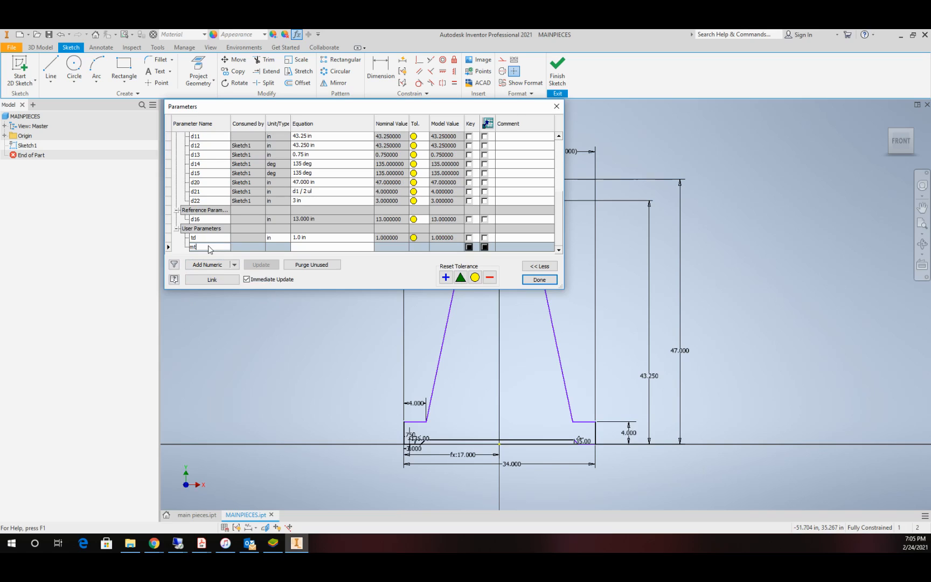
{"action": "double_click", "coordinate": [304, 248]}
{"action": "left_click_drag", "start_coordinate": [308, 248], "coordinate": [254, 250]}
{"action": "type", "text": ".75"}
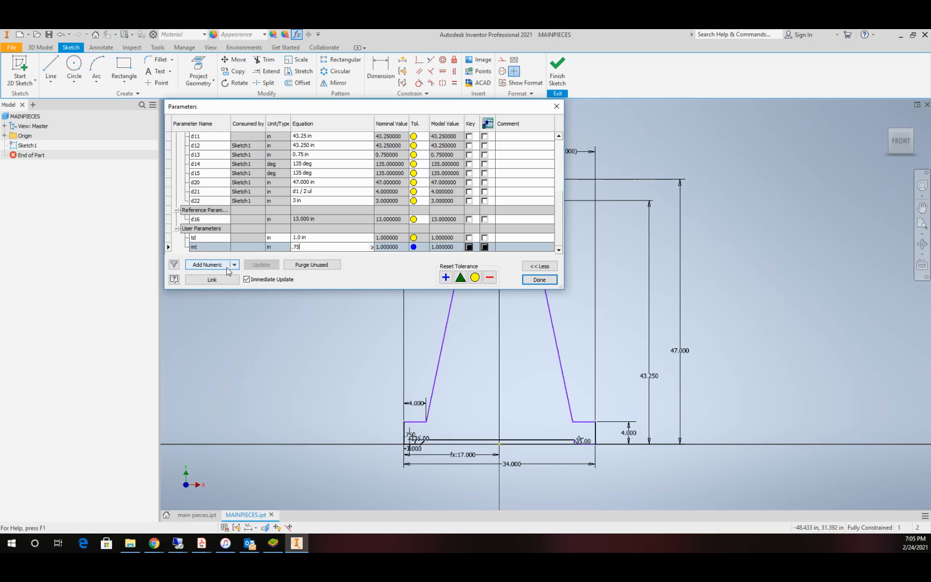
Step: Add a numeric user parameter named mtc and enter the equation mt+.02
{"action": "left_click", "coordinate": [235, 265]}
{"action": "left_click", "coordinate": [233, 280]}
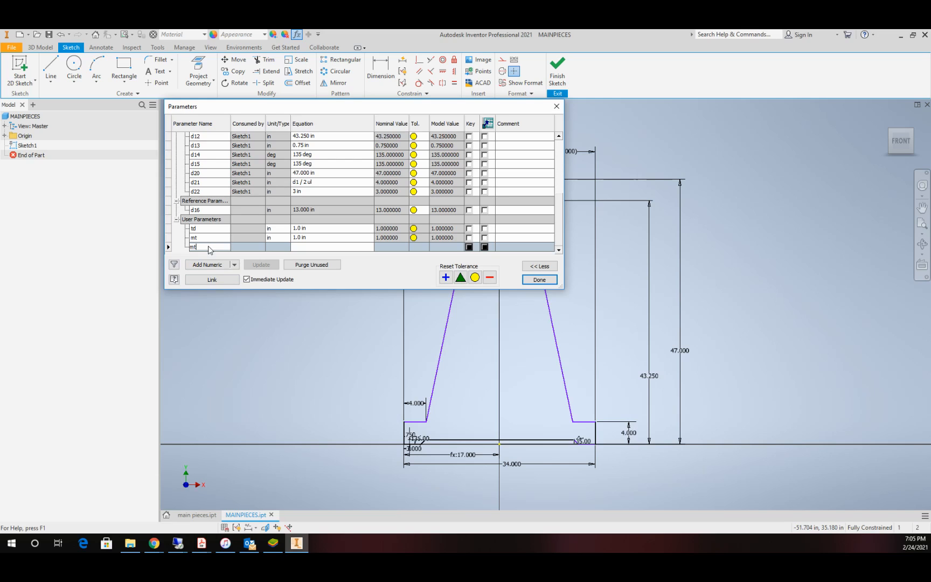
{"action": "type", "text": "mtc"}
{"action": "left_click", "coordinate": [305, 247]}
{"action": "type", "text": "2"}
Step: Add a numeric user parameter named cle with the equation .01 and finish editing the parameters
{"action": "left_click", "coordinate": [235, 265]}
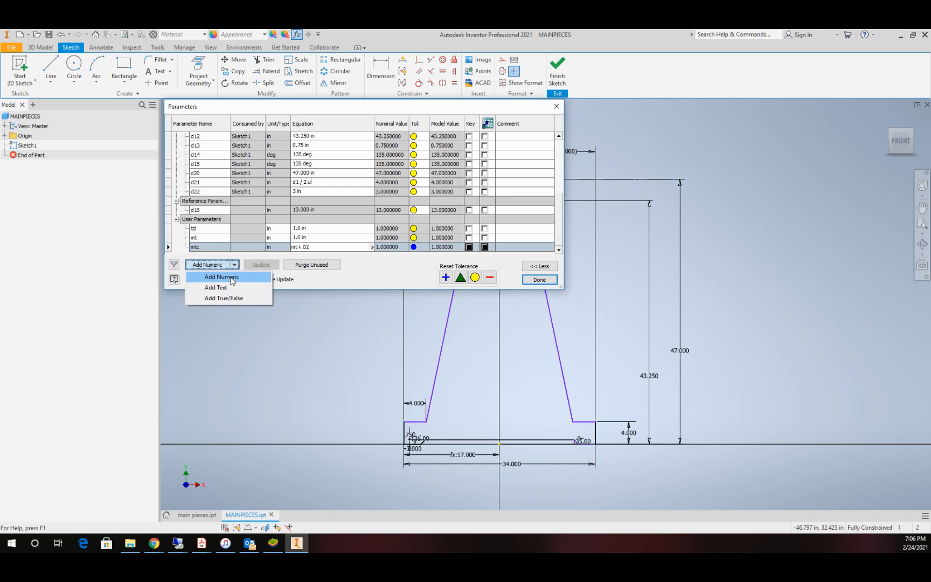
{"action": "left_click", "coordinate": [232, 277]}
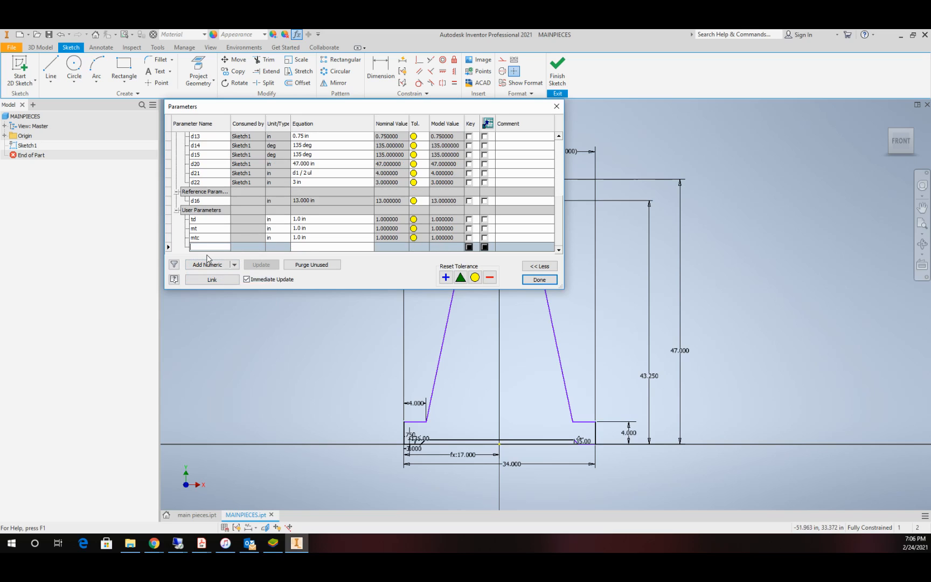
{"action": "type", "text": "de"}
{"action": "left_click", "coordinate": [306, 247]}
{"action": "left_click_drag", "start_coordinate": [307, 246], "coordinate": [280, 245]}
{"action": "type", "text": ".01"}
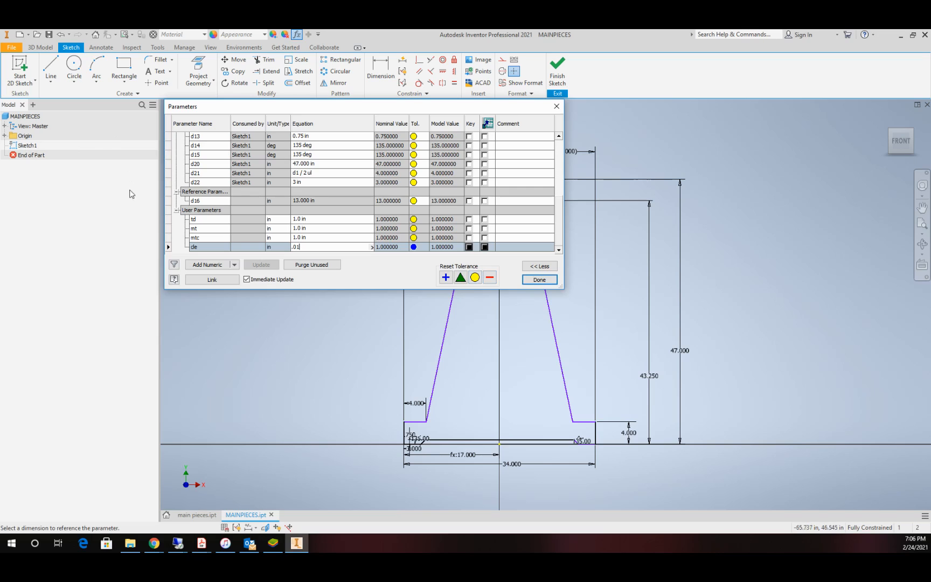
{"action": "left_click", "coordinate": [539, 280]}
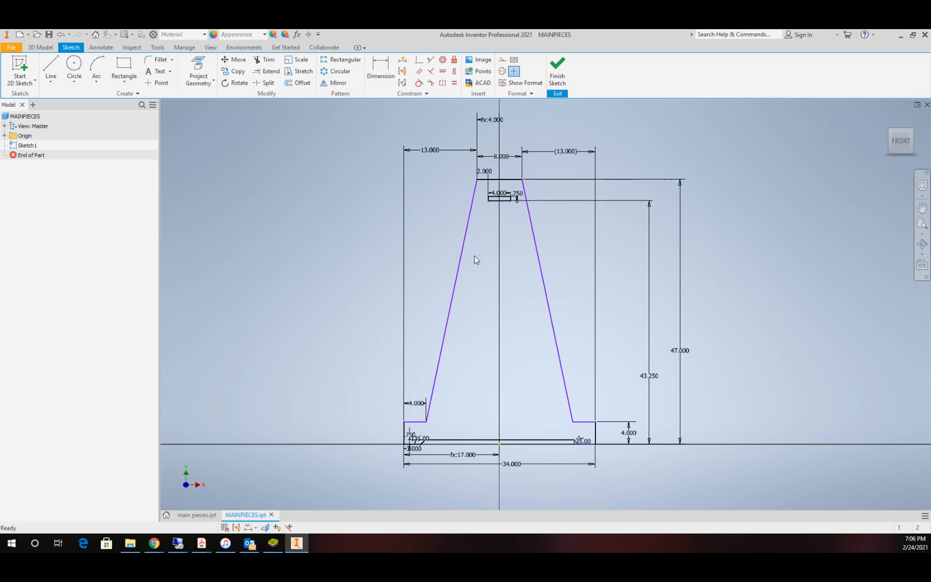
Step: Link the height dimension of the small rectangle near the top of the sketch to the parameter mtc
{"action": "scroll", "coordinate": [513, 200], "scroll_direction": "down", "scroll_amount": 5}
{"action": "scroll", "coordinate": [457, 223], "scroll_direction": "down", "scroll_amount": 3}
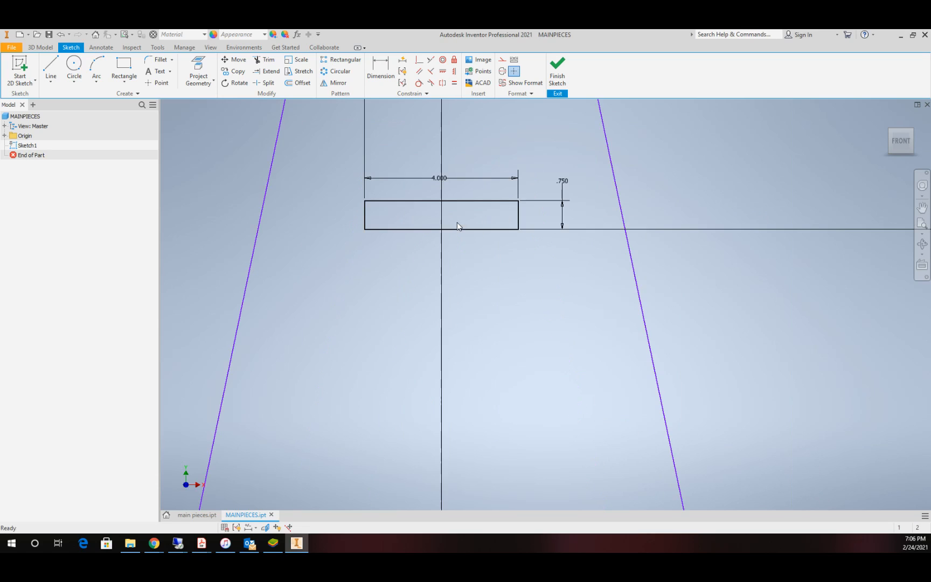
{"action": "scroll", "coordinate": [455, 241], "scroll_direction": "up", "scroll_amount": 10}
{"action": "scroll", "coordinate": [471, 285], "scroll_direction": "down", "scroll_amount": 3}
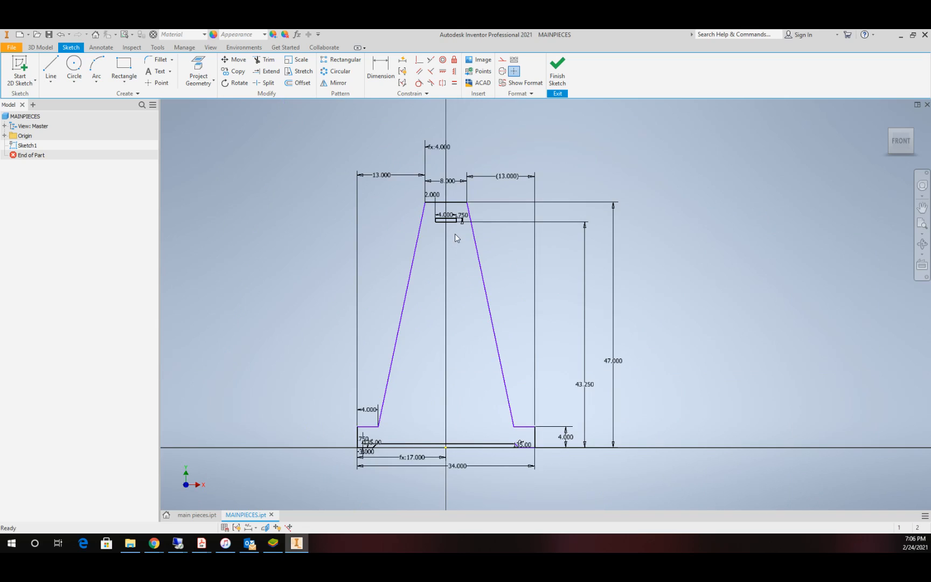
{"action": "scroll", "coordinate": [466, 225], "scroll_direction": "down", "scroll_amount": 2}
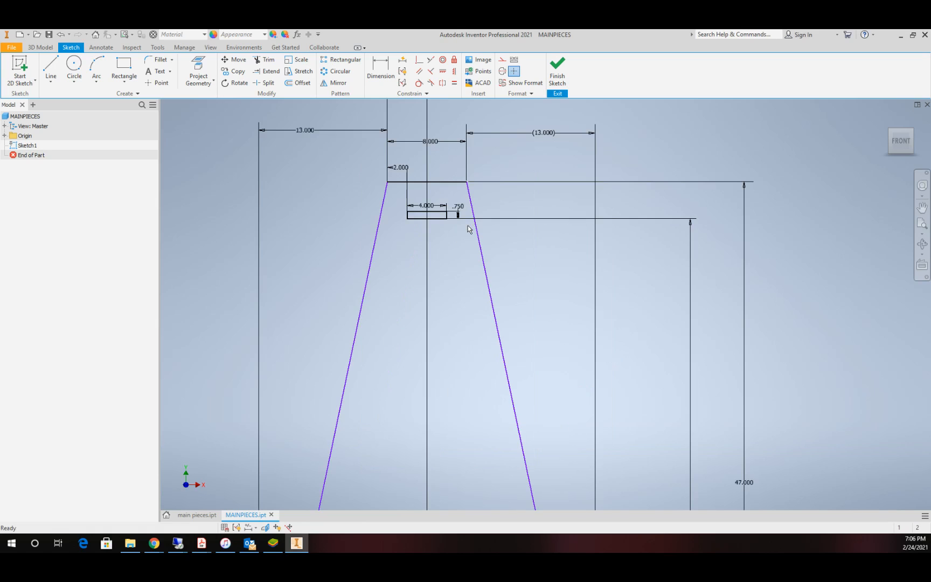
{"action": "scroll", "coordinate": [453, 231], "scroll_direction": "up", "scroll_amount": 5}
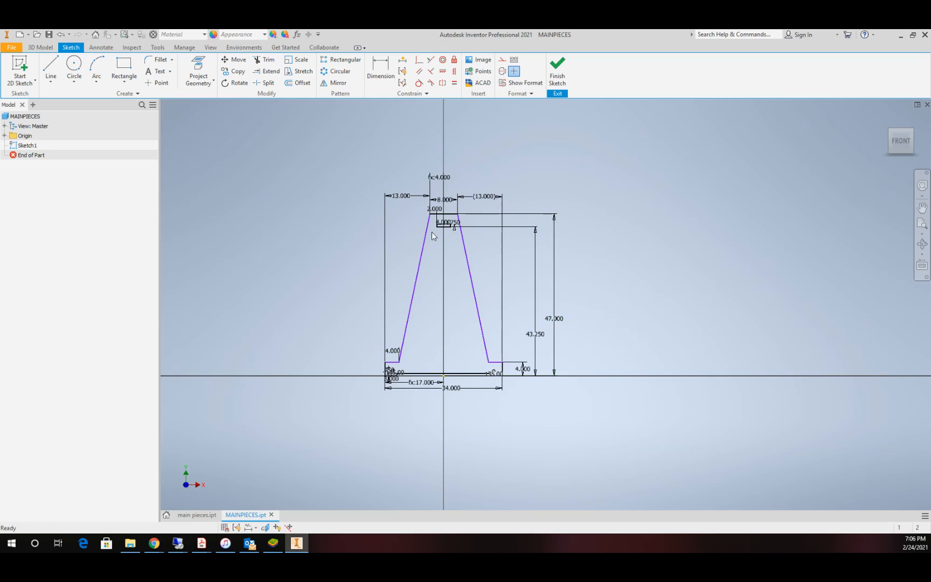
{"action": "scroll", "coordinate": [455, 221], "scroll_direction": "up", "scroll_amount": 3}
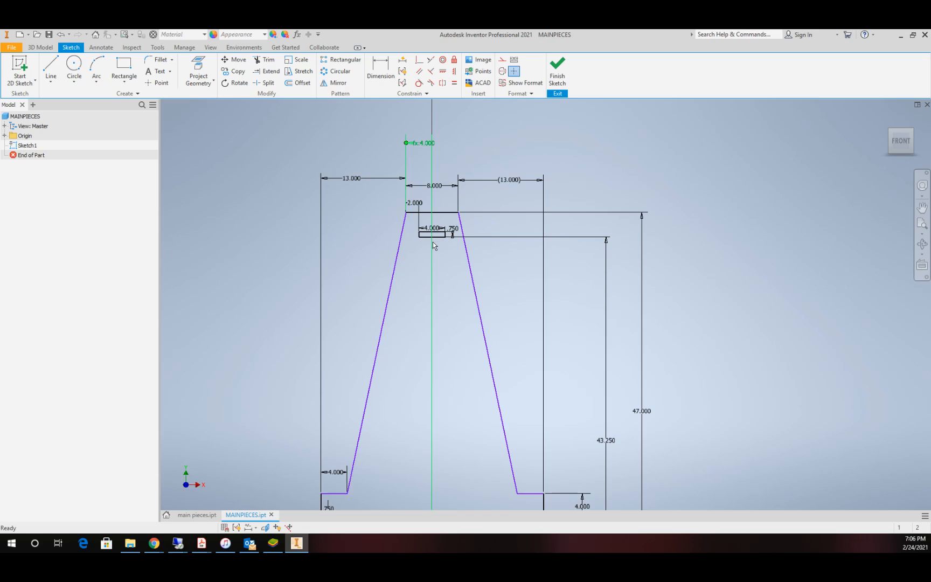
{"action": "scroll", "coordinate": [433, 242], "scroll_direction": "up", "scroll_amount": 5}
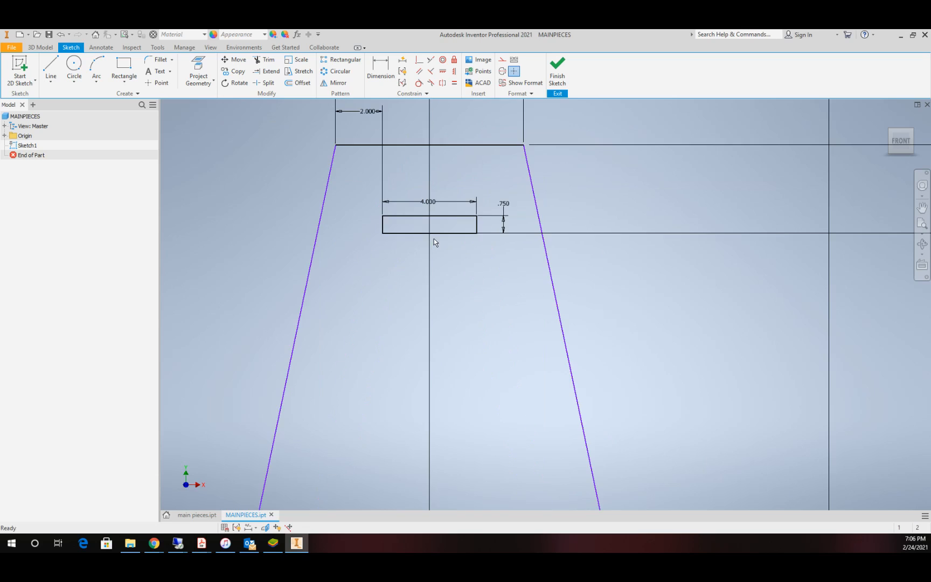
{"action": "double_click", "coordinate": [506, 207]}
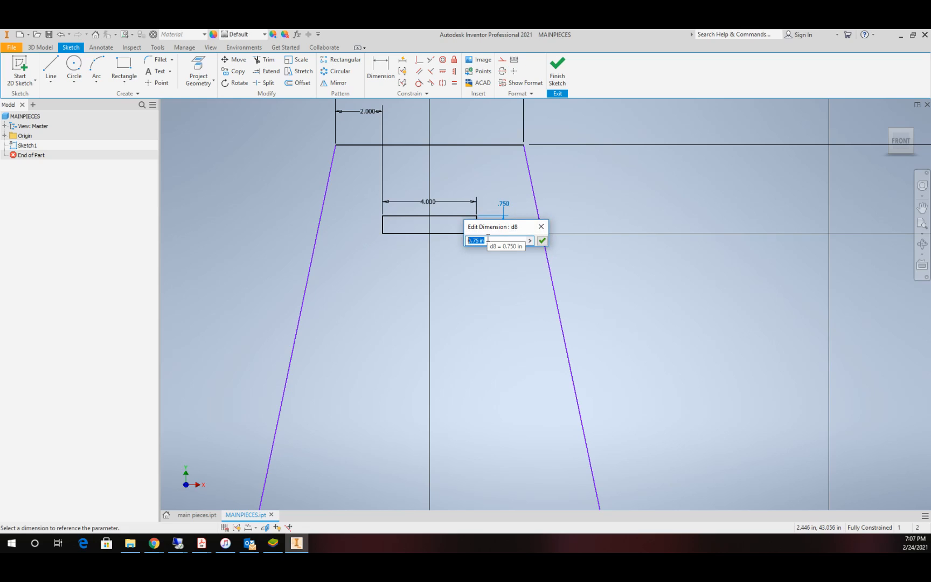
{"action": "type", "text": "mtc"}
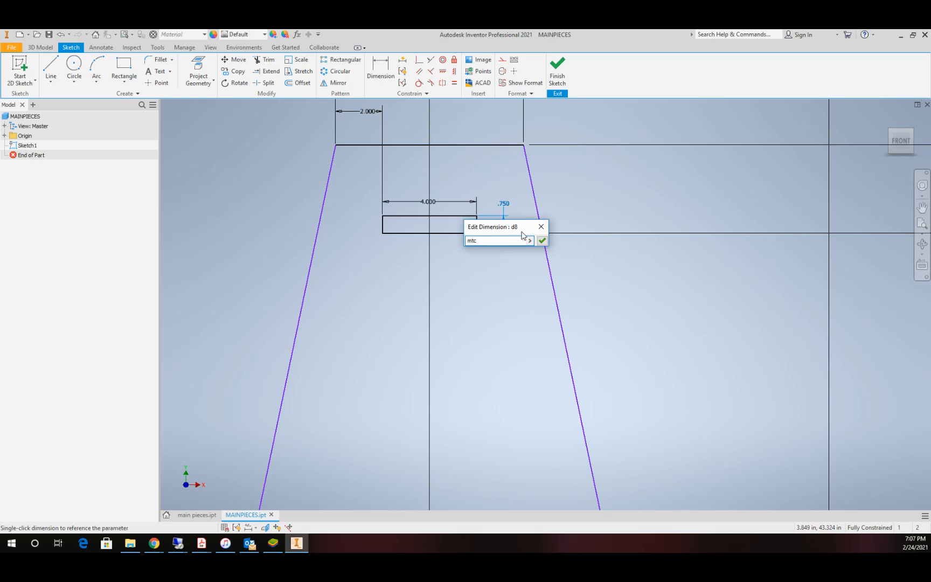
{"action": "left_click", "coordinate": [543, 241]}
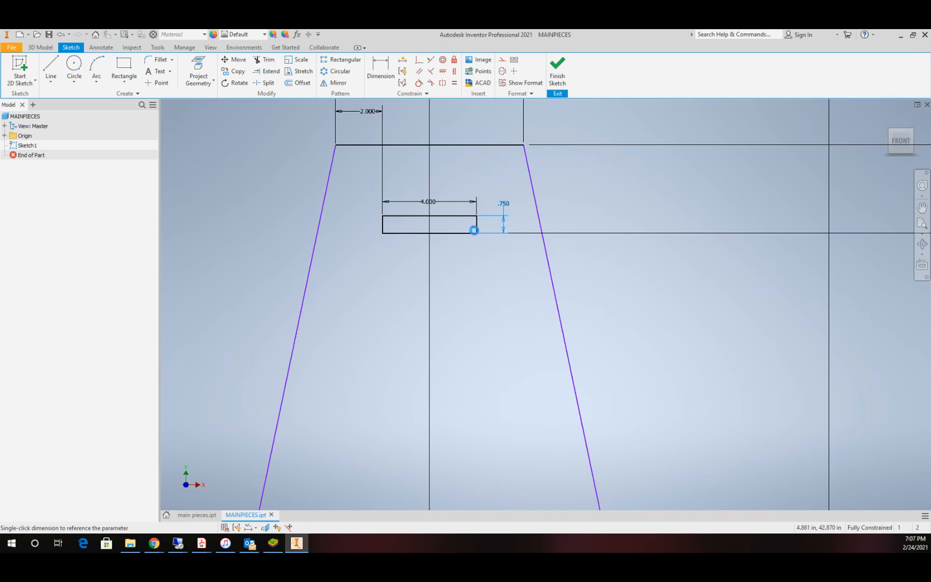
Step: Set the horizontal offset from the outline's upper-left corner to the small rectangle to 2 in-cle
{"action": "double_click", "coordinate": [361, 121]}
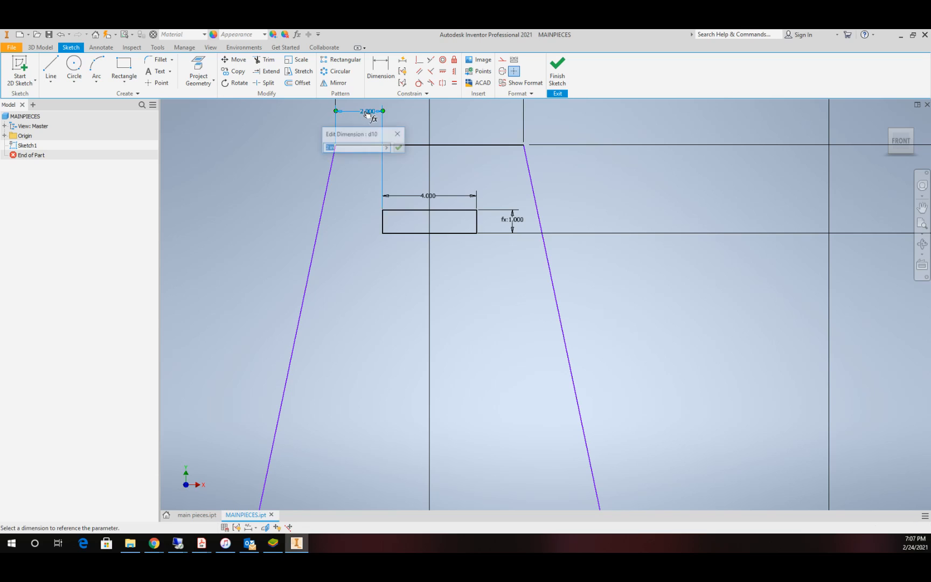
{"action": "left_click", "coordinate": [347, 148]}
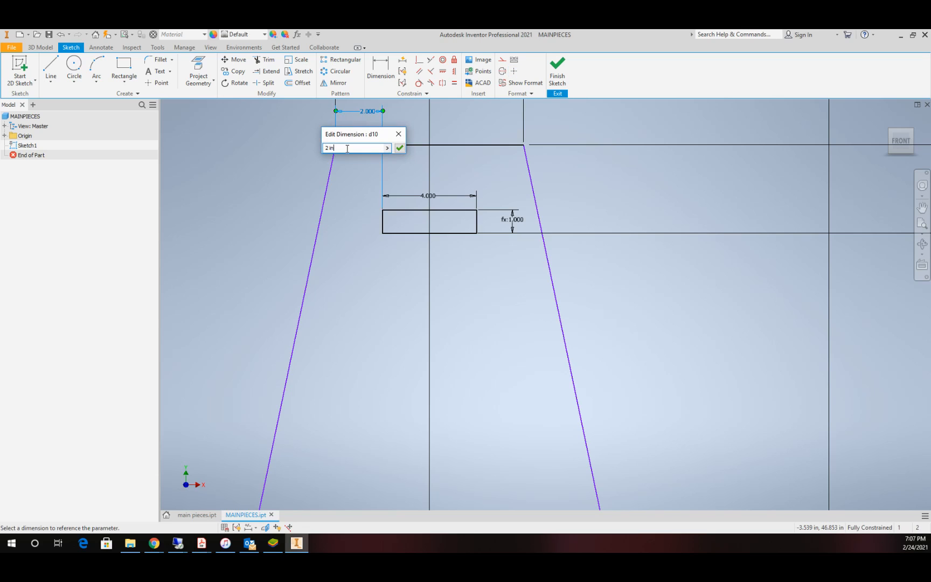
{"action": "type", "text": "-cle"}
{"action": "left_click_drag", "start_coordinate": [342, 148], "coordinate": [324, 148]}
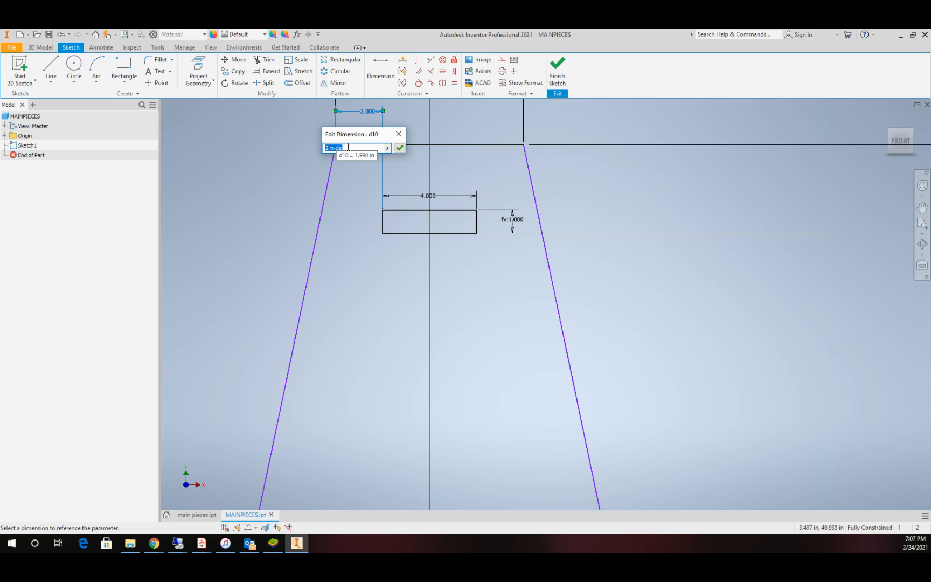
{"action": "left_click", "coordinate": [399, 148]}
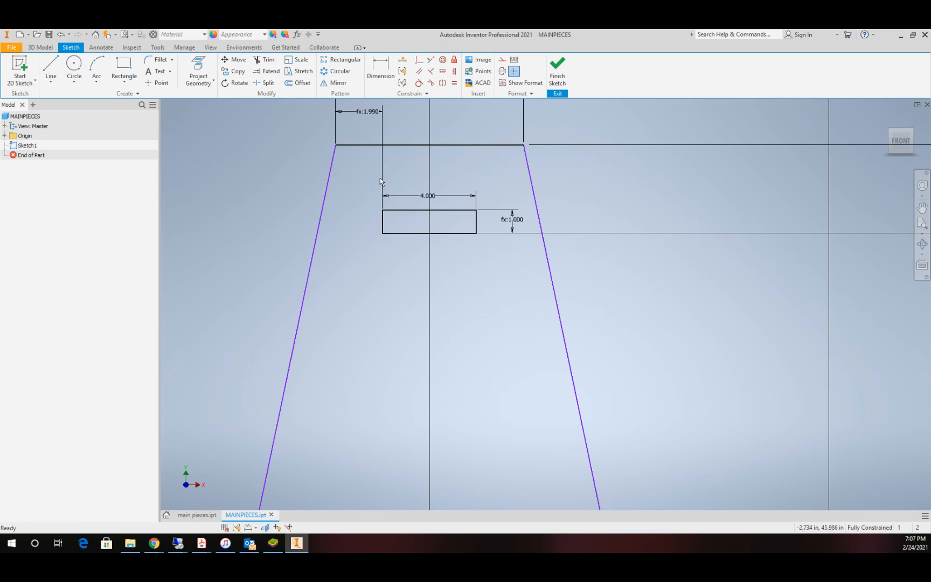
Step: Set the small rectangle's width with a formula adding the cle clearance for both sides to 4, for 4.020 in
{"action": "double_click", "coordinate": [430, 197]}
{"action": "left_click", "coordinate": [407, 230]}
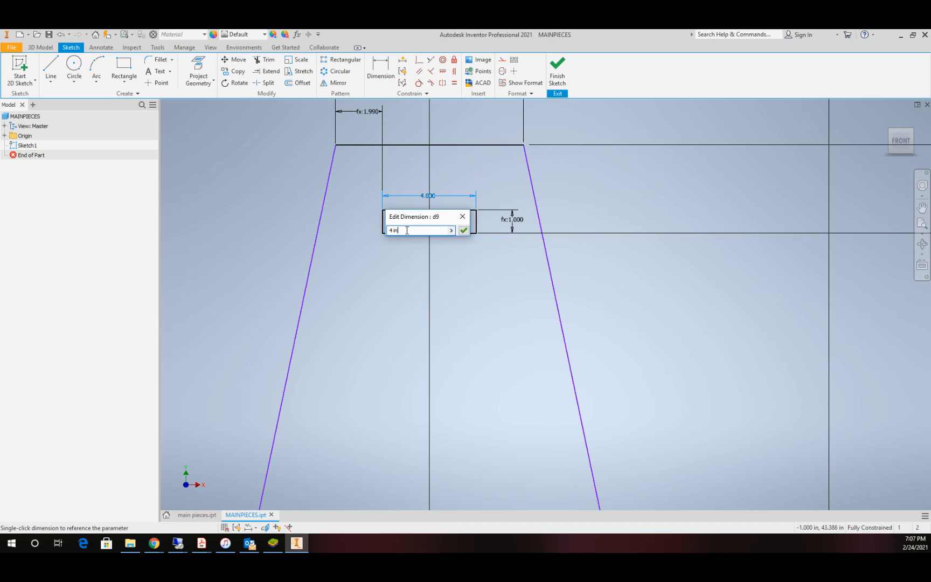
{"action": "left_click_drag", "start_coordinate": [407, 230], "coordinate": [371, 235]}
{"action": "type", "text": "4+cle"}
{"action": "key", "text": "BackSpace"}
{"action": "key", "text": "BackSpace"}
{"action": "type", "text": "("}
{"action": "key", "text": "Return"}
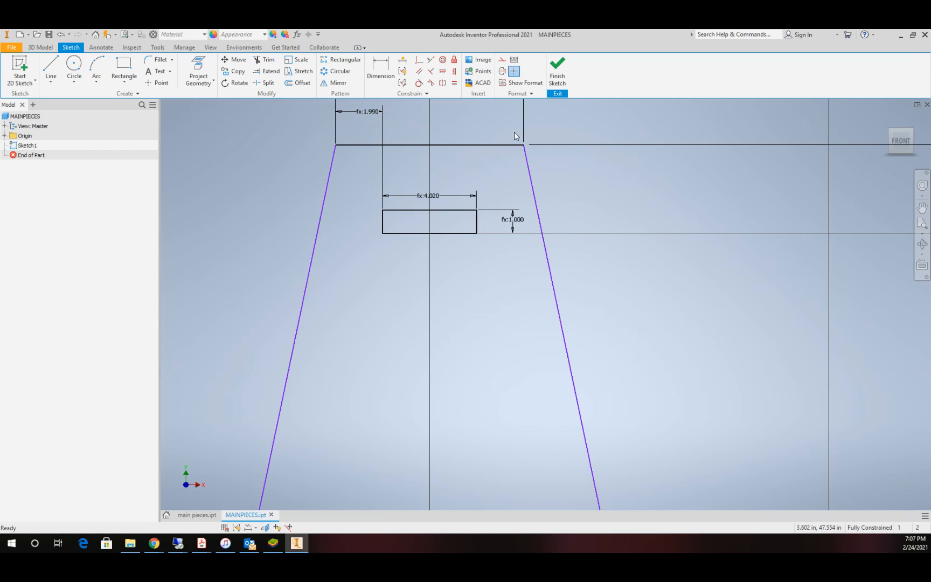
Step: Add a driven horizontal dimension between the small rectangle's upper-right corner and the outline's upper-right corner
{"action": "left_click", "coordinate": [380, 70]}
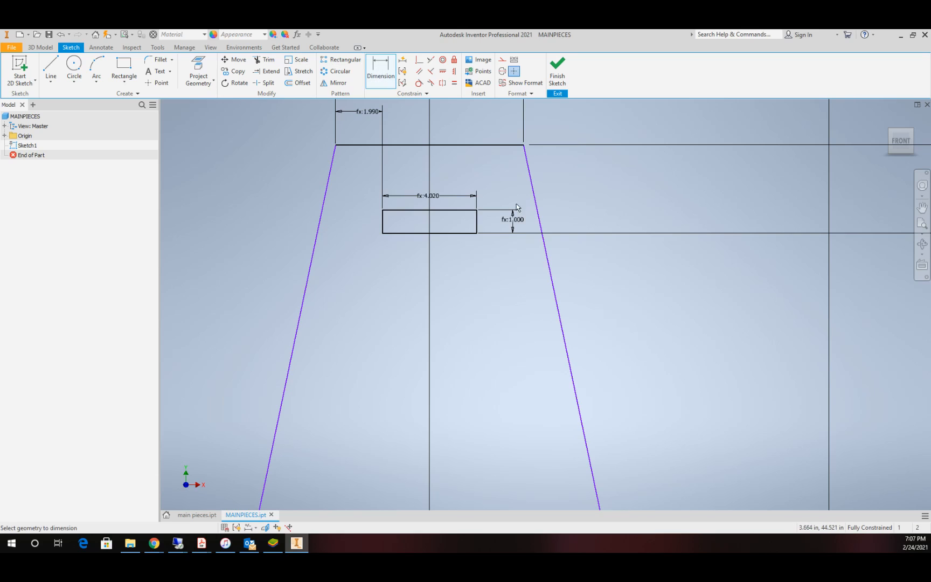
{"action": "left_click", "coordinate": [477, 210]}
{"action": "left_click", "coordinate": [523, 145]}
{"action": "left_click", "coordinate": [505, 116]}
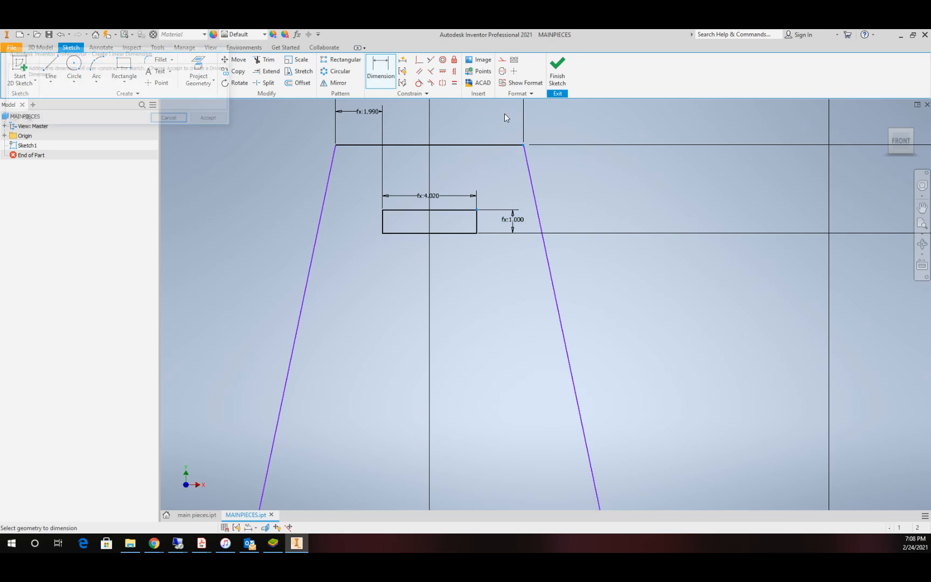
{"action": "left_click", "coordinate": [212, 119]}
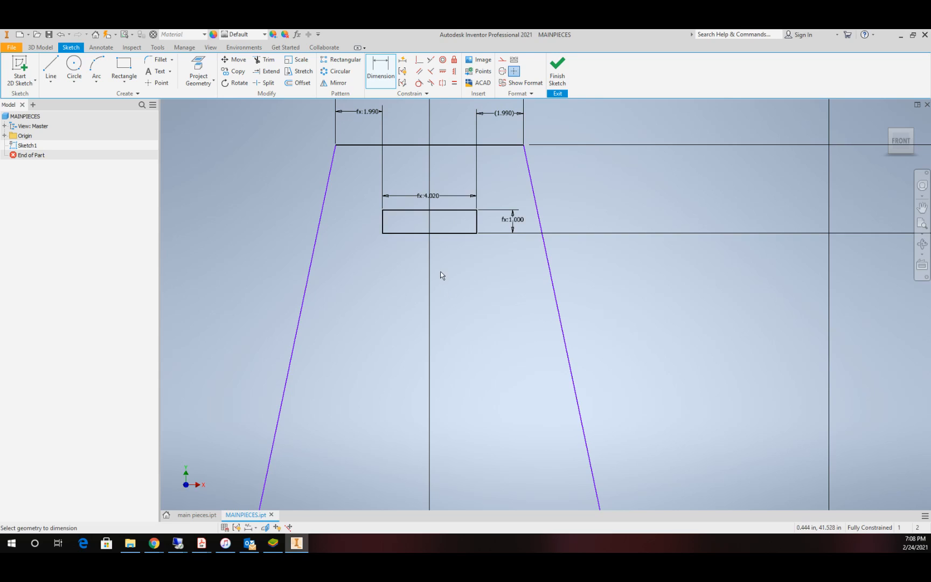
{"action": "scroll", "coordinate": [441, 274], "scroll_direction": "down", "scroll_amount": 5}
{"action": "scroll", "coordinate": [441, 273], "scroll_direction": "up", "scroll_amount": 2}
{"action": "scroll", "coordinate": [437, 254], "scroll_direction": "up", "scroll_amount": 4}
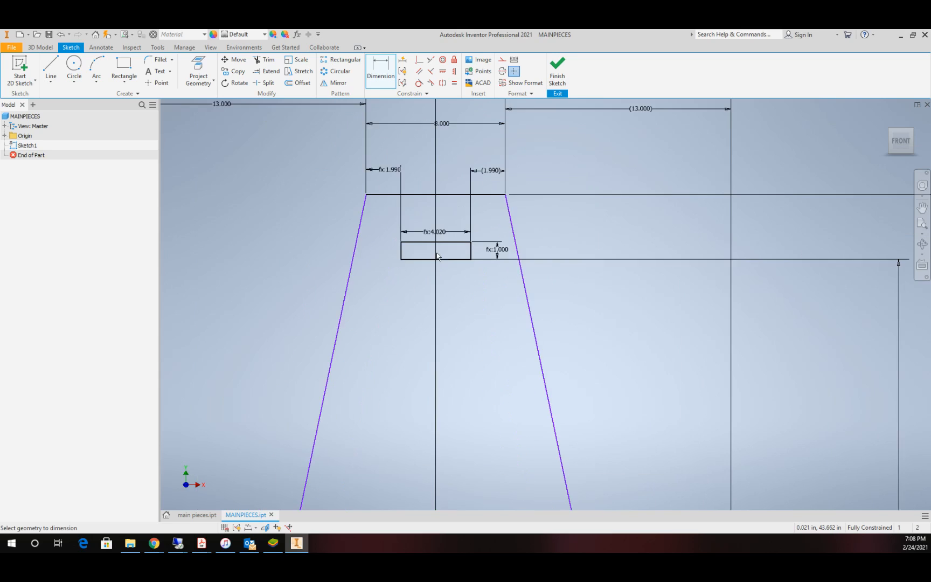
{"action": "scroll", "coordinate": [437, 253], "scroll_direction": "down", "scroll_amount": 3}
{"action": "scroll", "coordinate": [436, 253], "scroll_direction": "down", "scroll_amount": 4}
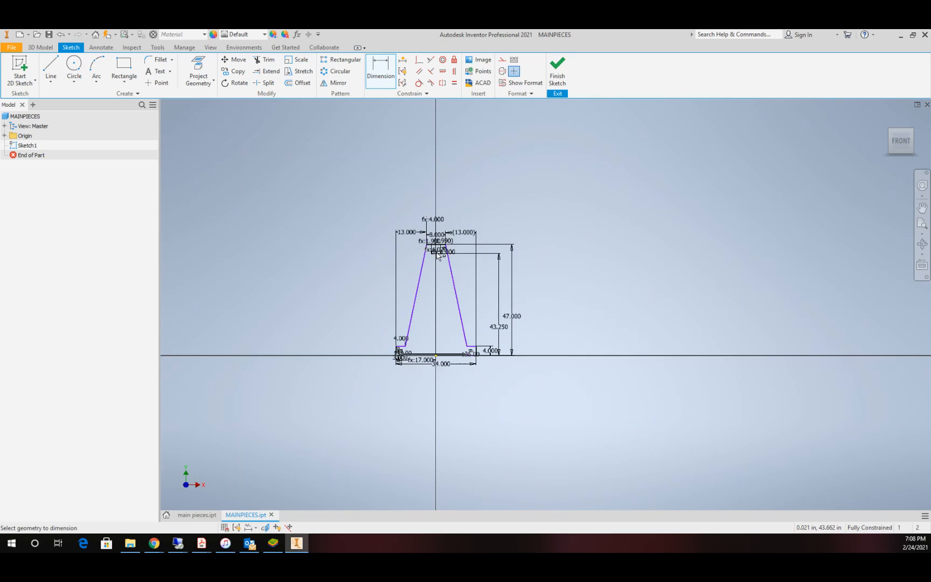
{"action": "scroll", "coordinate": [438, 254], "scroll_direction": "up", "scroll_amount": 2}
{"action": "scroll", "coordinate": [440, 256], "scroll_direction": "up", "scroll_amount": 3}
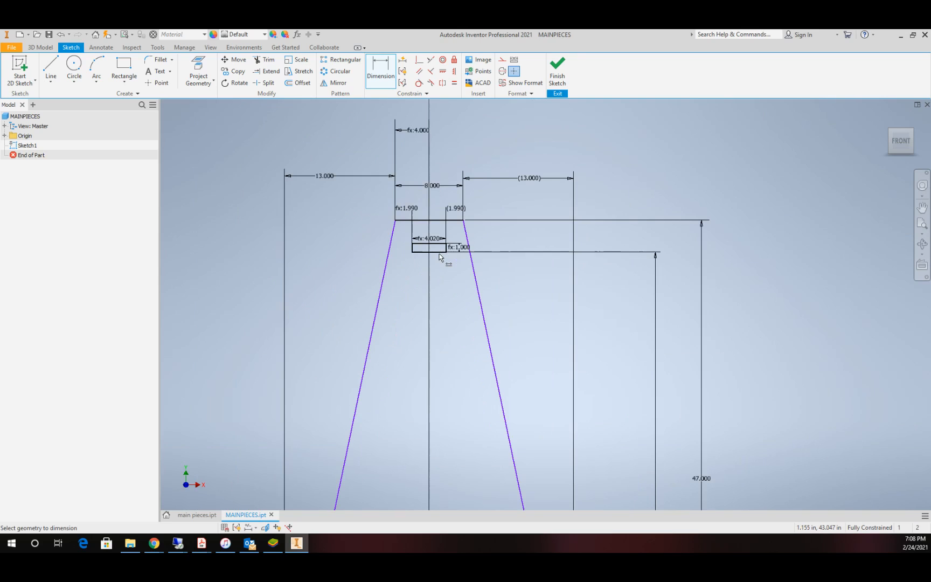
{"action": "scroll", "coordinate": [438, 251], "scroll_direction": "up", "scroll_amount": 5}
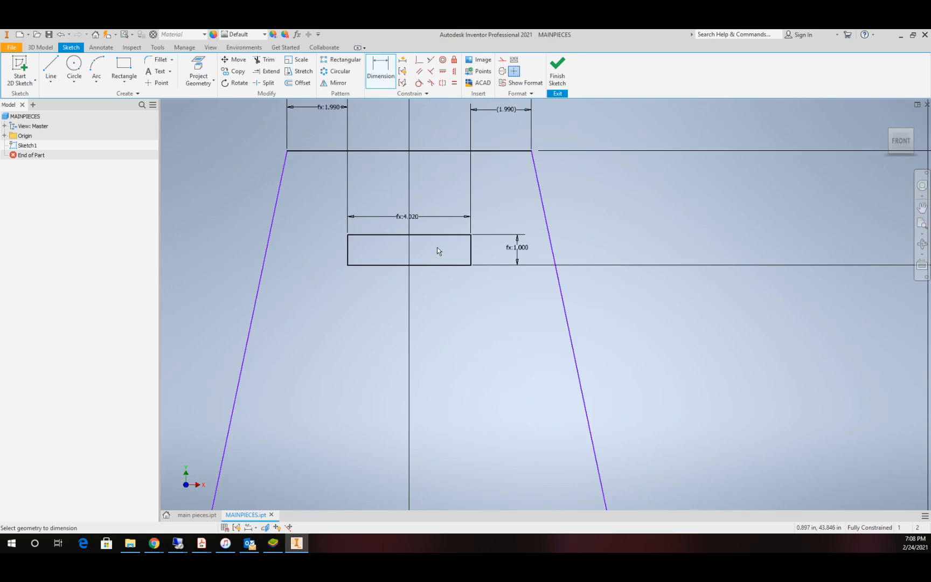
{"action": "scroll", "coordinate": [438, 251], "scroll_direction": "down", "scroll_amount": 4}
{"action": "scroll", "coordinate": [442, 272], "scroll_direction": "up", "scroll_amount": 3}
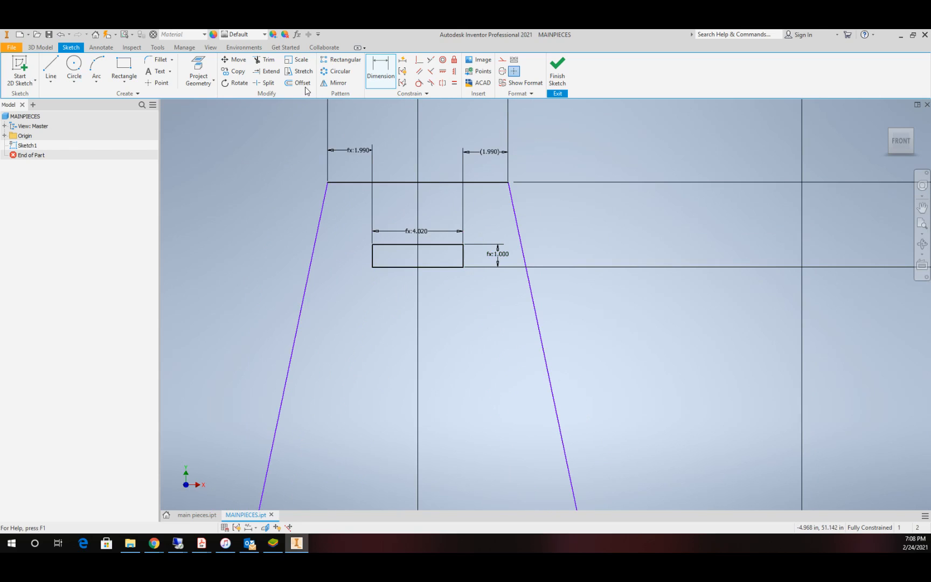
Step: Set the user parameter mt to 0.75 in
{"action": "left_click", "coordinate": [297, 35]}
{"action": "scroll", "coordinate": [300, 232], "scroll_direction": "down", "scroll_amount": 5}
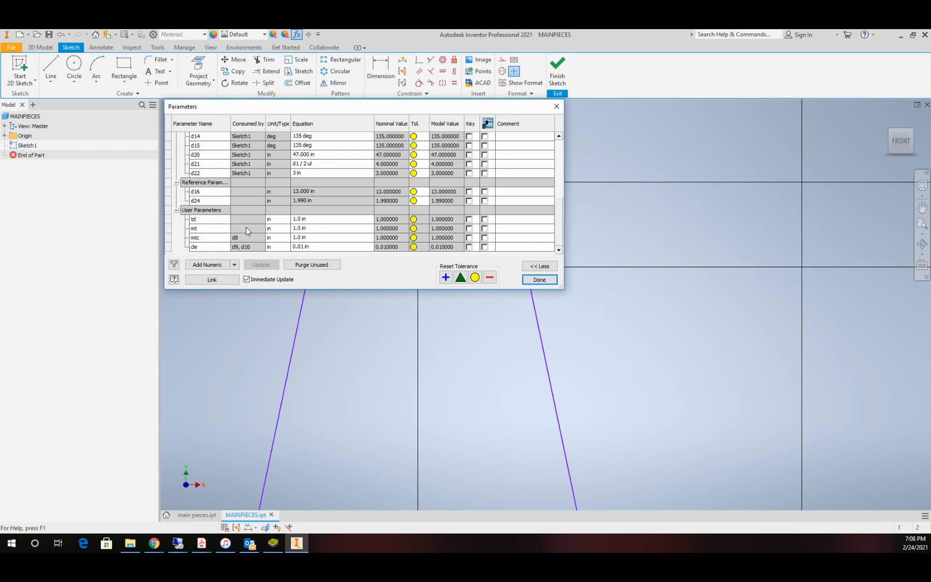
{"action": "left_click", "coordinate": [296, 229]}
{"action": "double_click", "coordinate": [296, 229]}
{"action": "left_click_drag", "start_coordinate": [312, 229], "coordinate": [278, 231]}
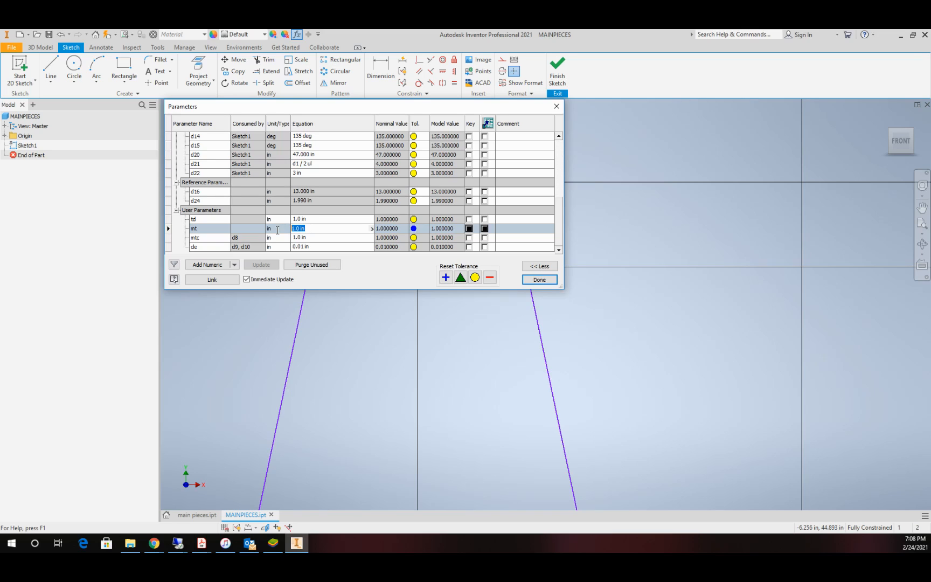
{"action": "type", "text": ".75"}
Step: Redefine the user parameter mtc with an equation based on mt that gives 0.770 in, and close the parameter table
{"action": "double_click", "coordinate": [314, 238]}
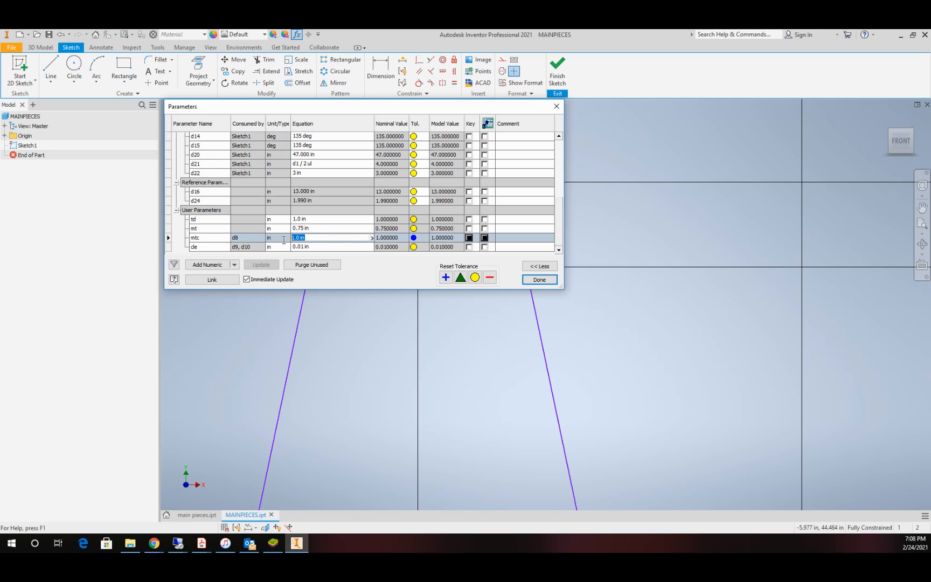
{"action": "type", "text": "."}
{"action": "type", "text": "mt"}
{"action": "key", "text": "BackSpace"}
{"action": "key", "text": "BackSpace"}
{"action": "left_click", "coordinate": [540, 279]}
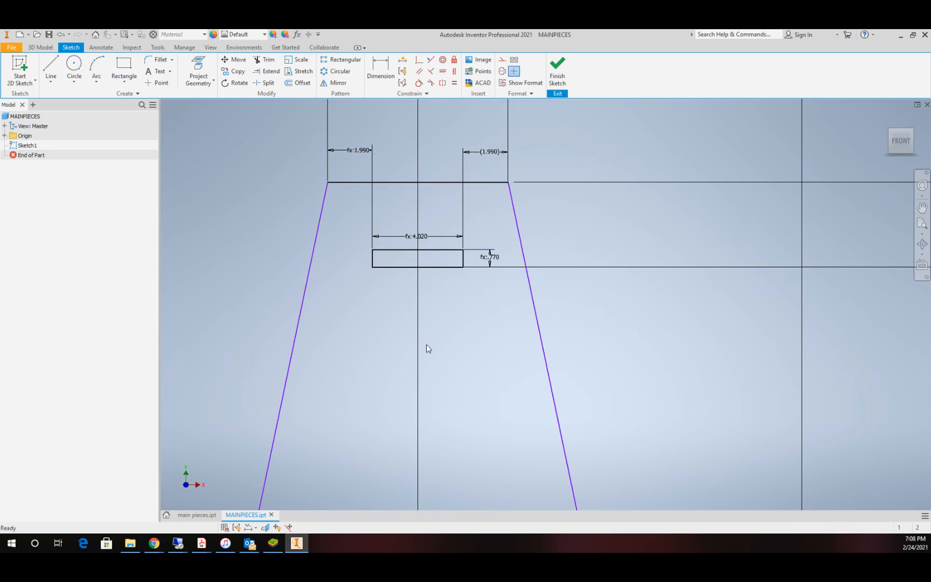
{"action": "scroll", "coordinate": [429, 339], "scroll_direction": "down", "scroll_amount": 5}
{"action": "scroll", "coordinate": [426, 411], "scroll_direction": "up", "scroll_amount": 4}
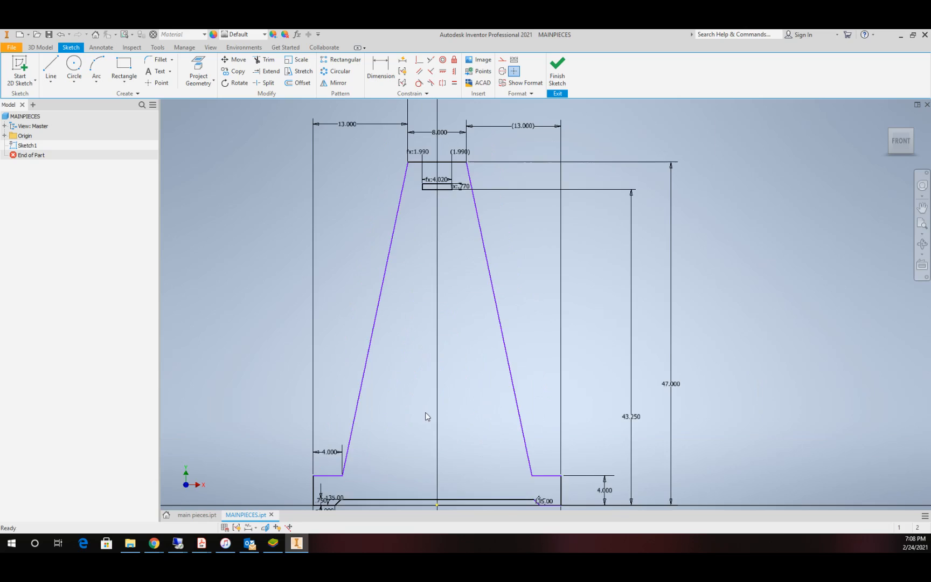
{"action": "scroll", "coordinate": [425, 341], "scroll_direction": "down", "scroll_amount": 2}
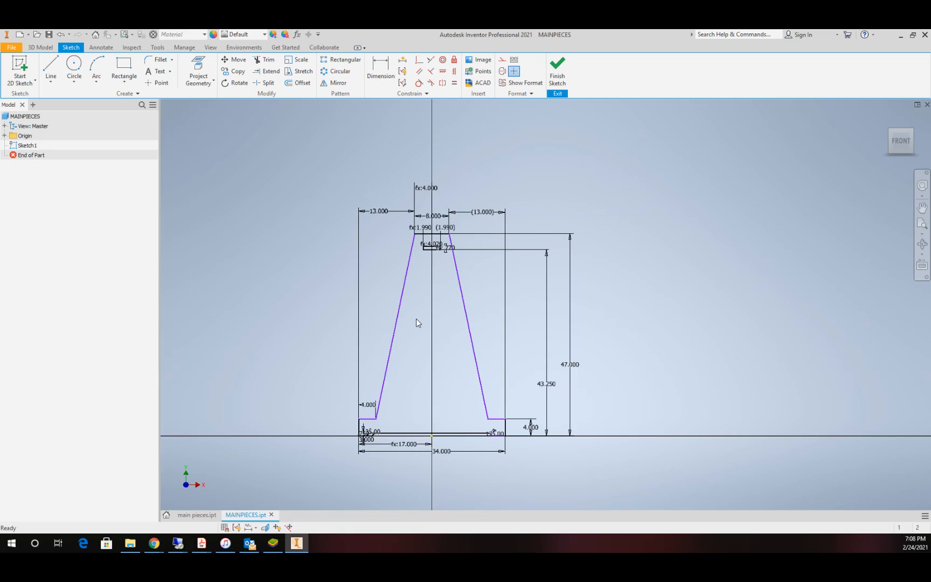
{"action": "scroll", "coordinate": [416, 318], "scroll_direction": "up", "scroll_amount": 3}
{"action": "scroll", "coordinate": [473, 268], "scroll_direction": "down", "scroll_amount": 3}
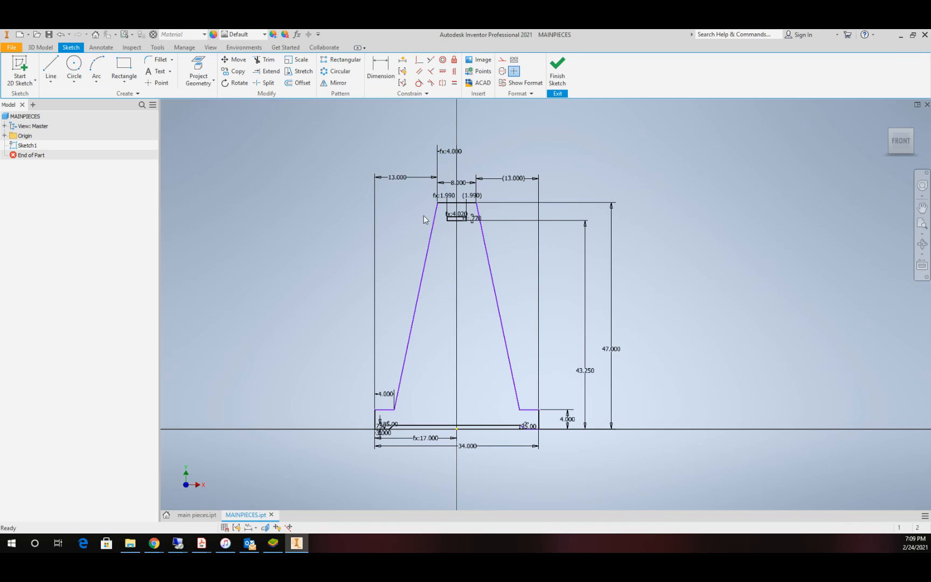
Step: Finish the sketch and extrude the tapered outline, excluding the small slot, by the distance parameter mt
{"action": "left_click", "coordinate": [555, 75]}
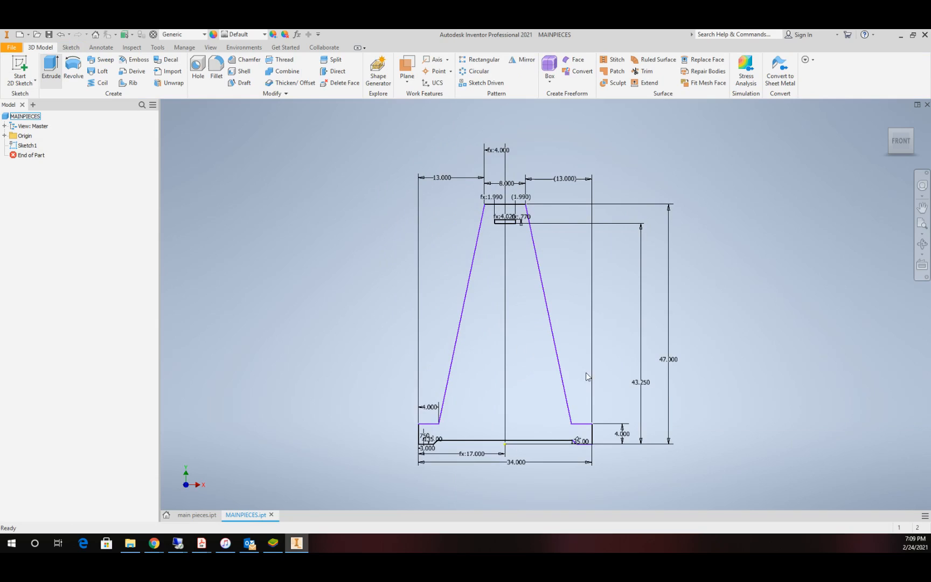
{"action": "key", "text": "e"}
{"action": "left_click", "coordinate": [221, 254]}
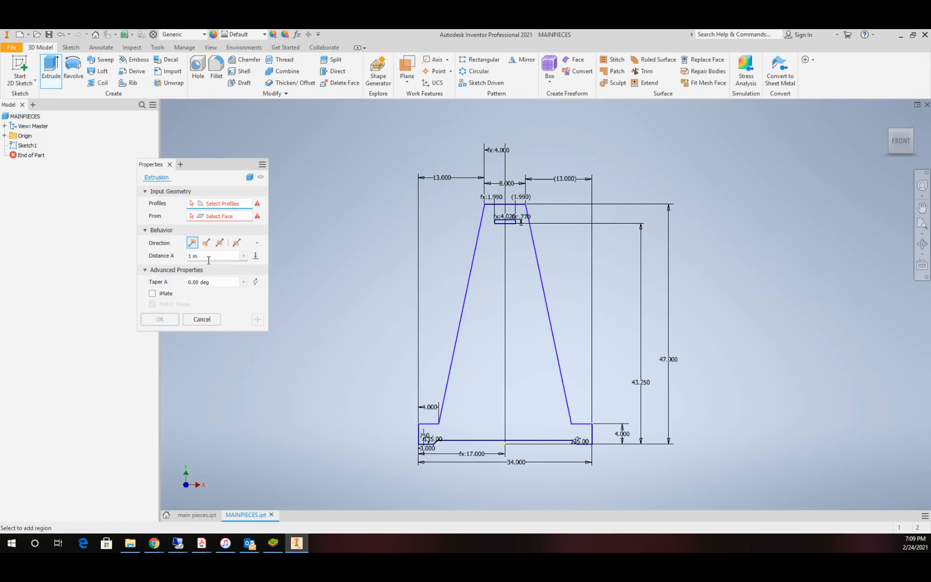
{"action": "type", "text": "mt"}
{"action": "left_click", "coordinate": [512, 290]}
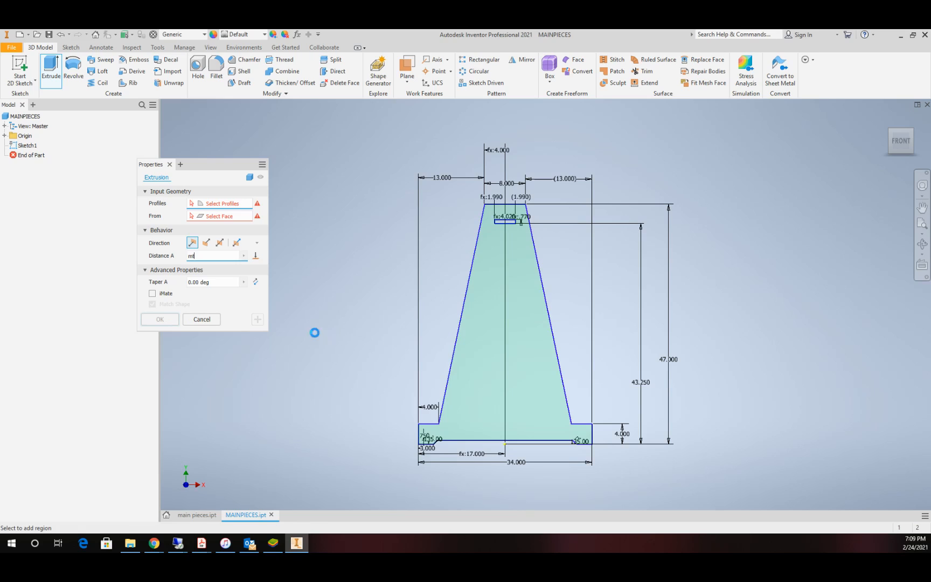
{"action": "left_click", "coordinate": [160, 319]}
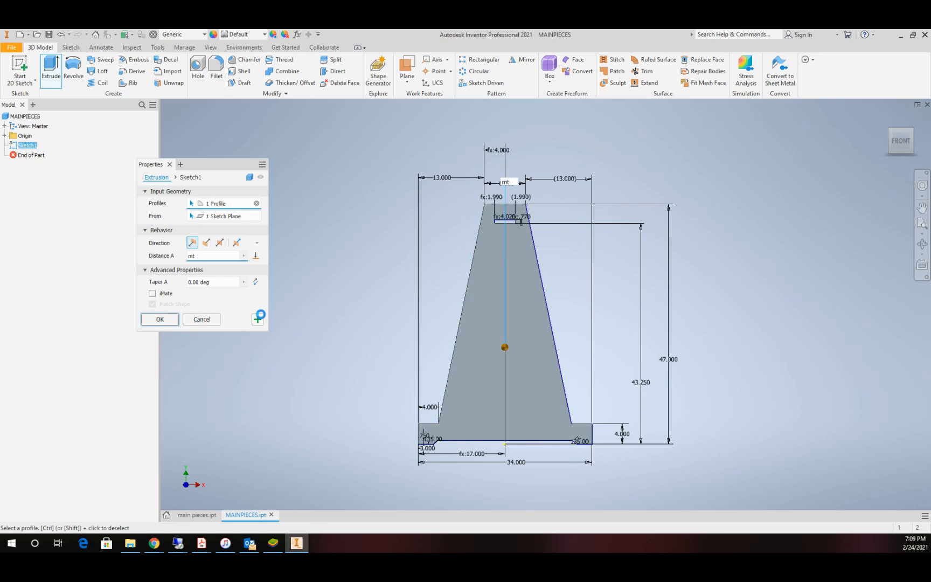
Step: Start a new 2D sketch on the front face of the extruded plate
{"action": "scroll", "coordinate": [548, 383], "scroll_direction": "down", "scroll_amount": 4}
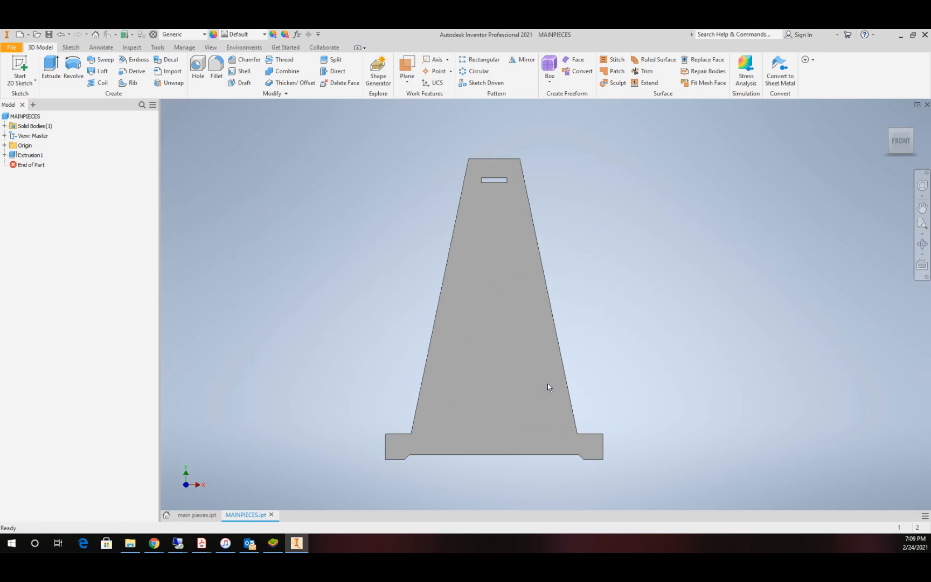
{"action": "scroll", "coordinate": [441, 454], "scroll_direction": "down", "scroll_amount": 2}
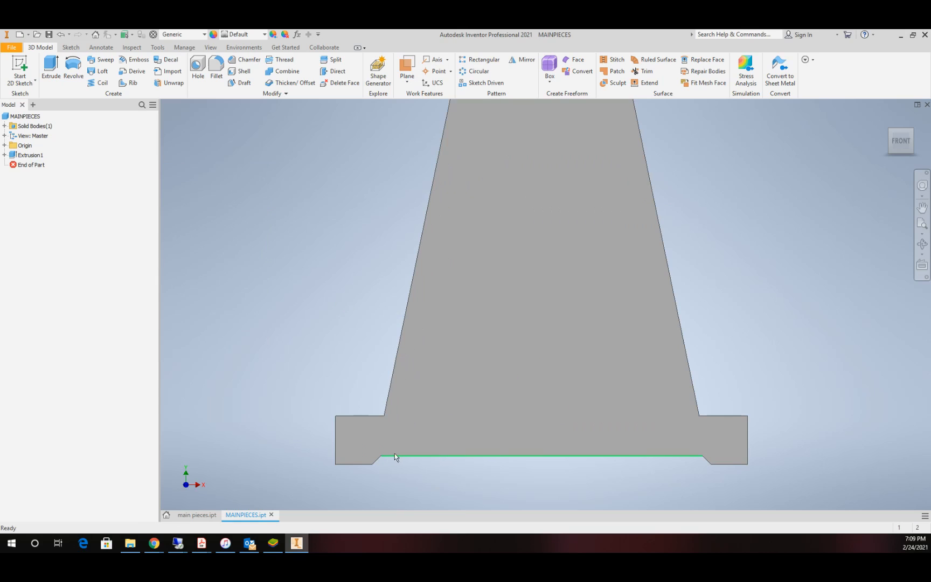
{"action": "scroll", "coordinate": [634, 452], "scroll_direction": "up", "scroll_amount": 2}
{"action": "scroll", "coordinate": [707, 452], "scroll_direction": "down", "scroll_amount": 3}
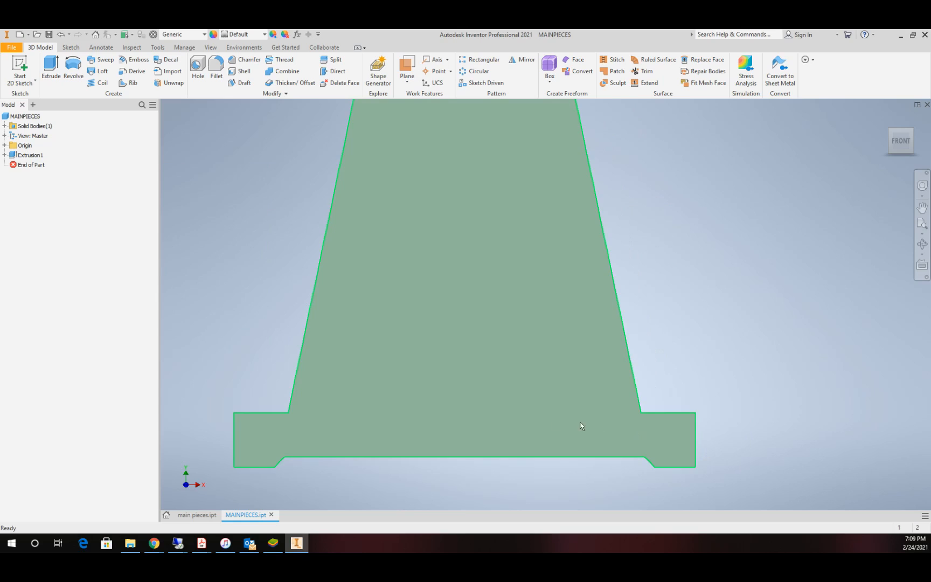
{"action": "left_click", "coordinate": [15, 70]}
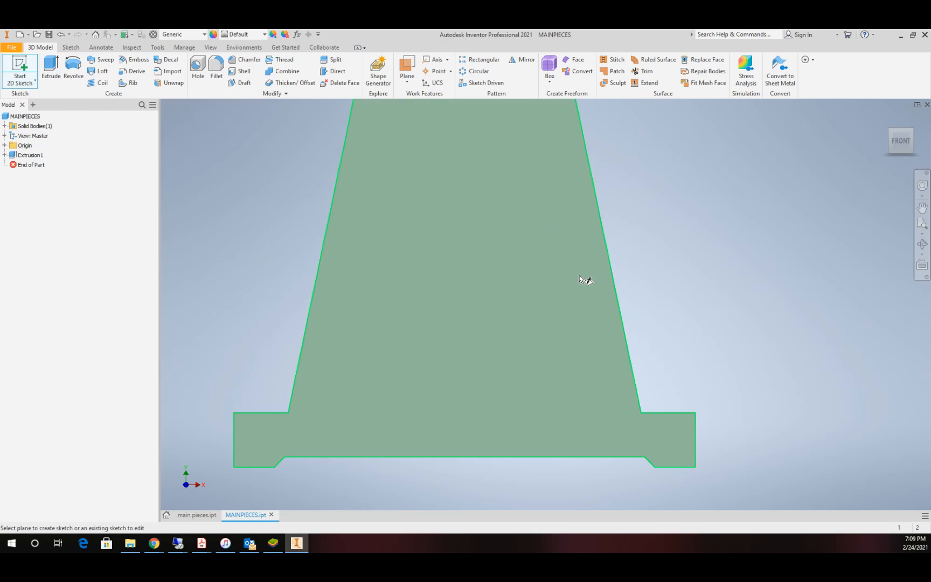
{"action": "left_click", "coordinate": [448, 273]}
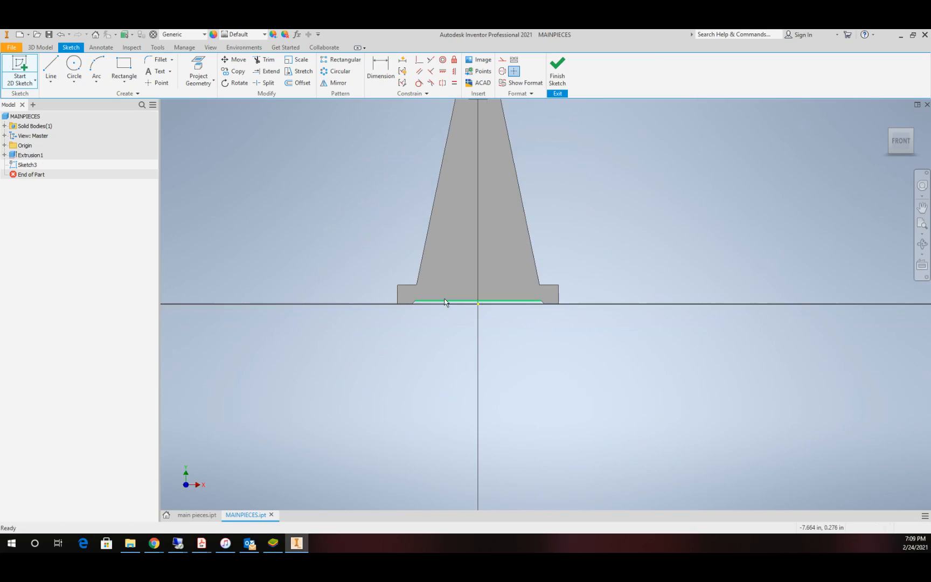
Step: Sketch a narrow vertical rectangle about 3 in deep down from the upper edge of each of the plate's two feet
{"action": "left_click", "coordinate": [124, 77]}
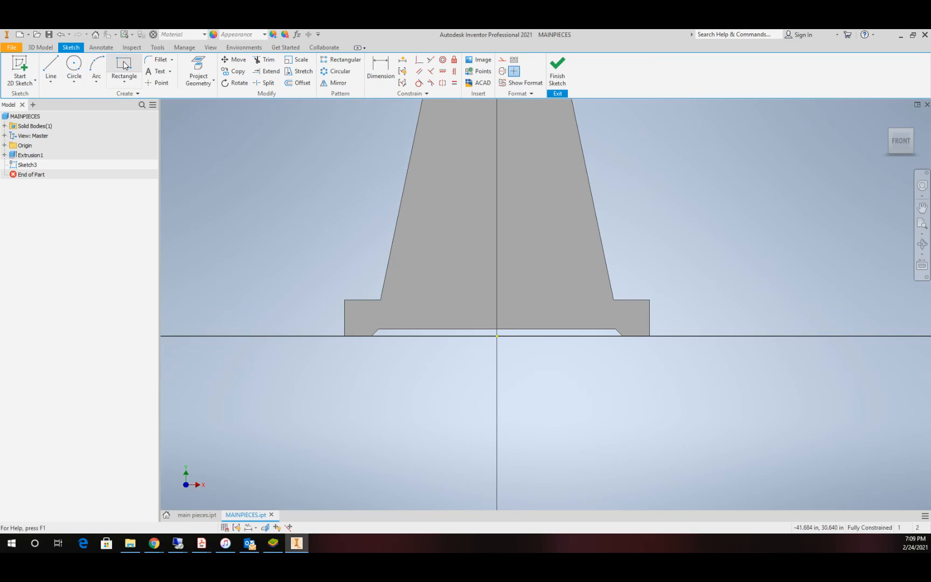
{"action": "left_click", "coordinate": [352, 300]}
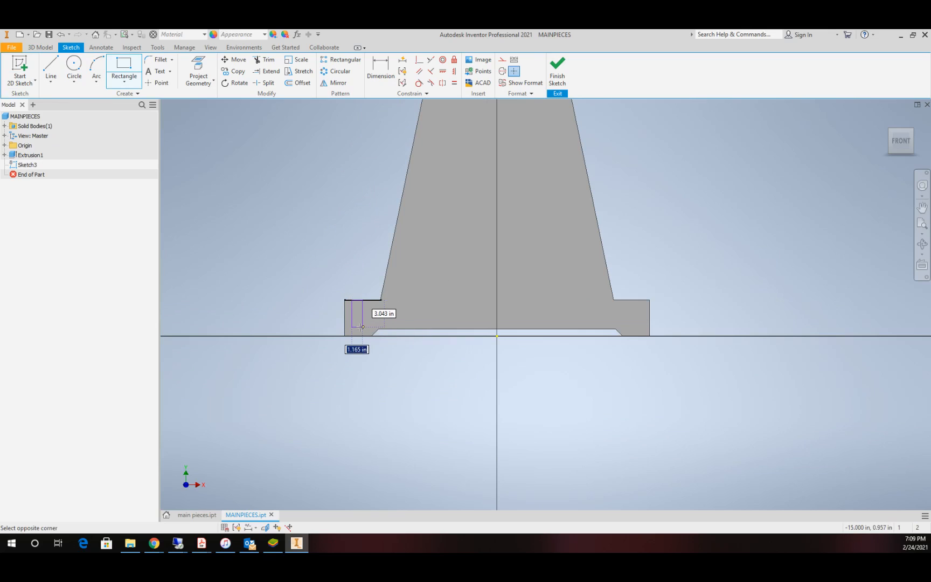
{"action": "left_click", "coordinate": [359, 327]}
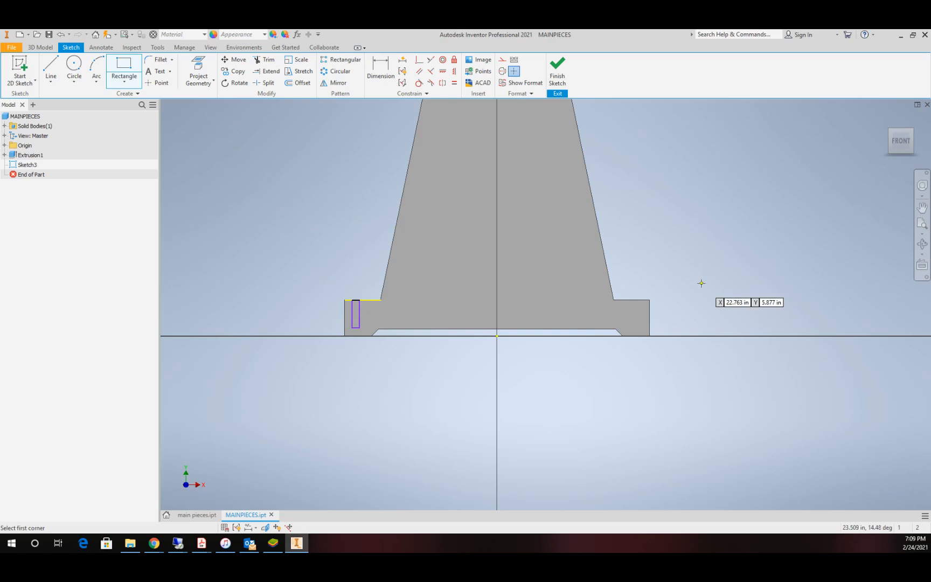
{"action": "left_click", "coordinate": [627, 300]}
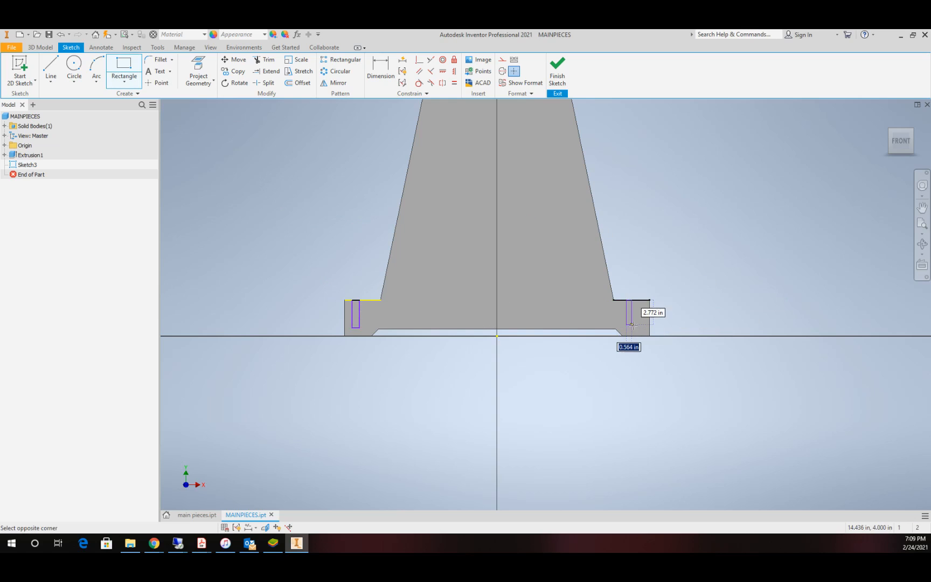
{"action": "left_click", "coordinate": [635, 324]}
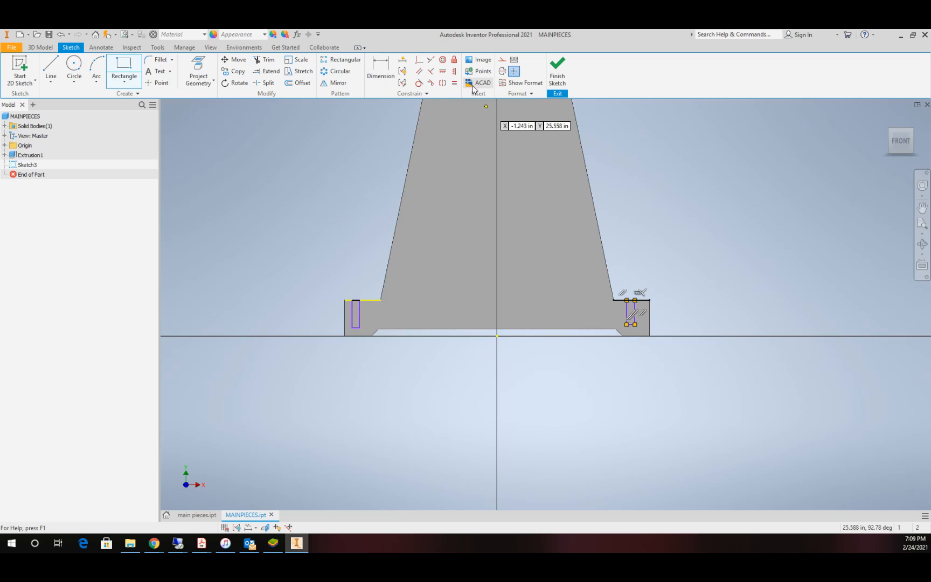
Step: Apply an Equal constraint between the long inner edges of the two foot rectangles
{"action": "left_click", "coordinate": [454, 83]}
{"action": "left_click", "coordinate": [359, 313]}
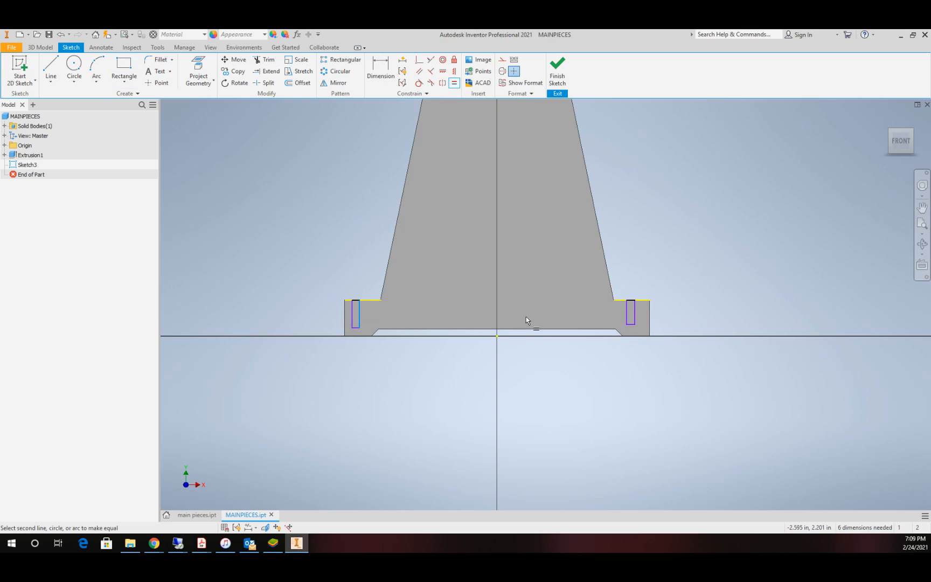
{"action": "left_click", "coordinate": [625, 312]}
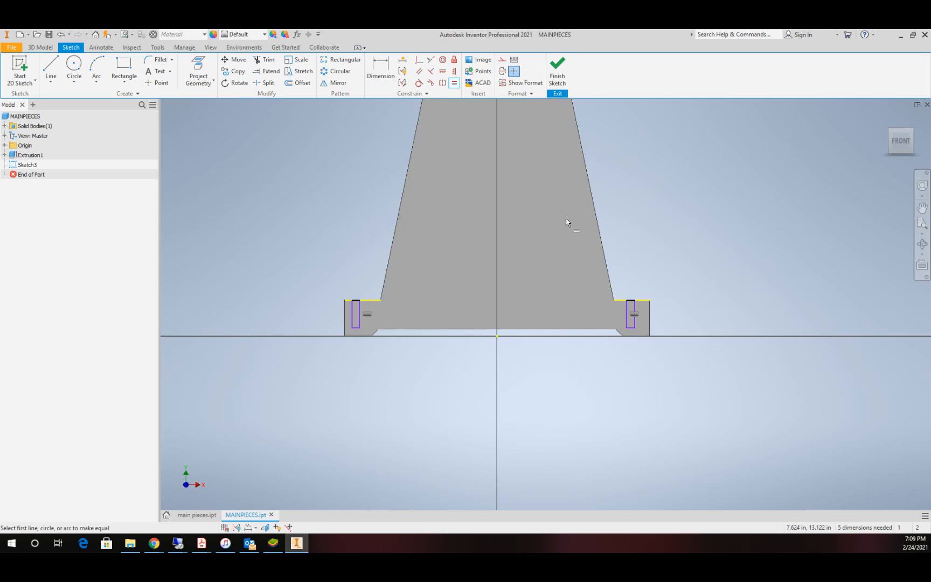
Step: Dimension the horizontal distance between the inner edges of the two foot rectangles at 31 in
{"action": "left_click", "coordinate": [378, 67]}
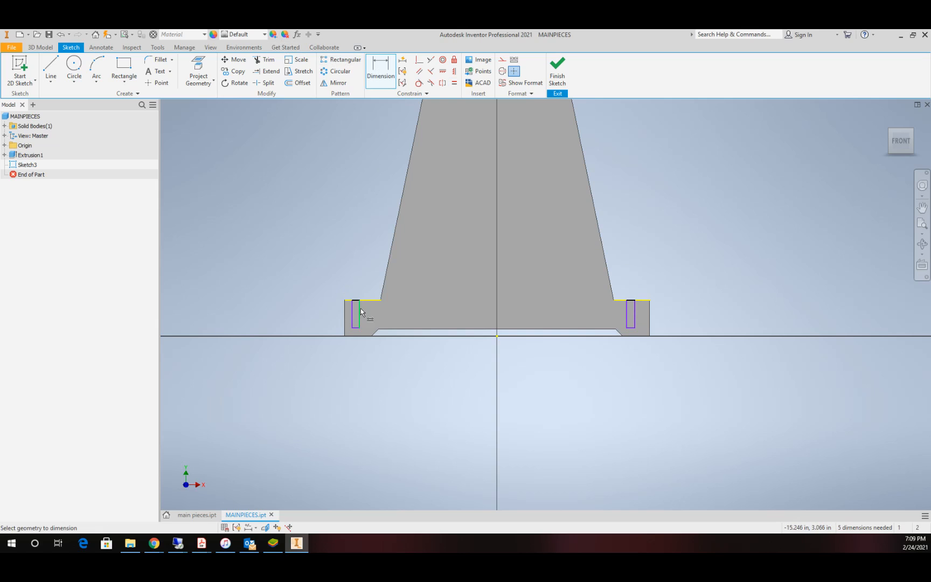
{"action": "left_click", "coordinate": [359, 316]}
{"action": "left_click", "coordinate": [626, 314]}
{"action": "left_click", "coordinate": [525, 297]}
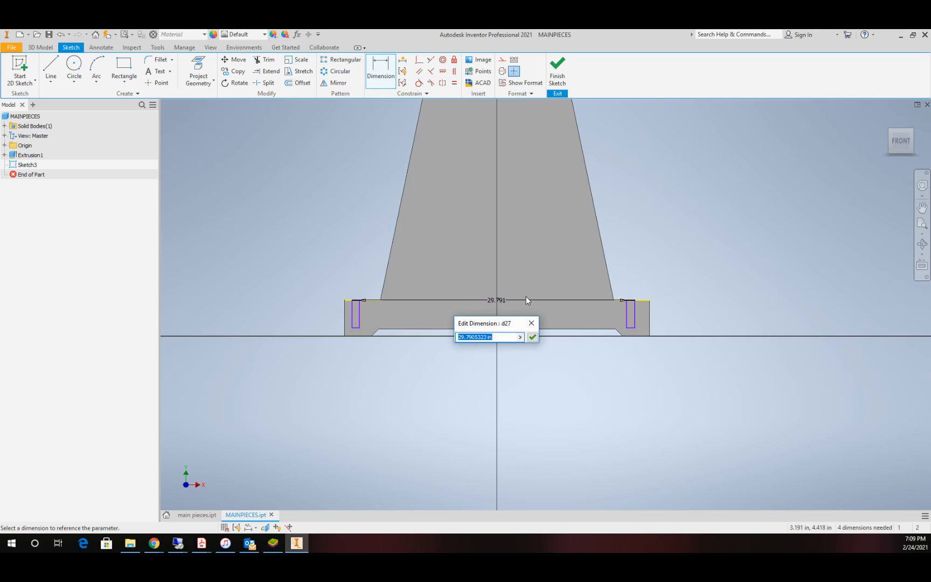
{"action": "type", "text": "32"}
{"action": "key", "text": "BackSpace"}
{"action": "type", "text": "1"}
{"action": "key", "text": "Return"}
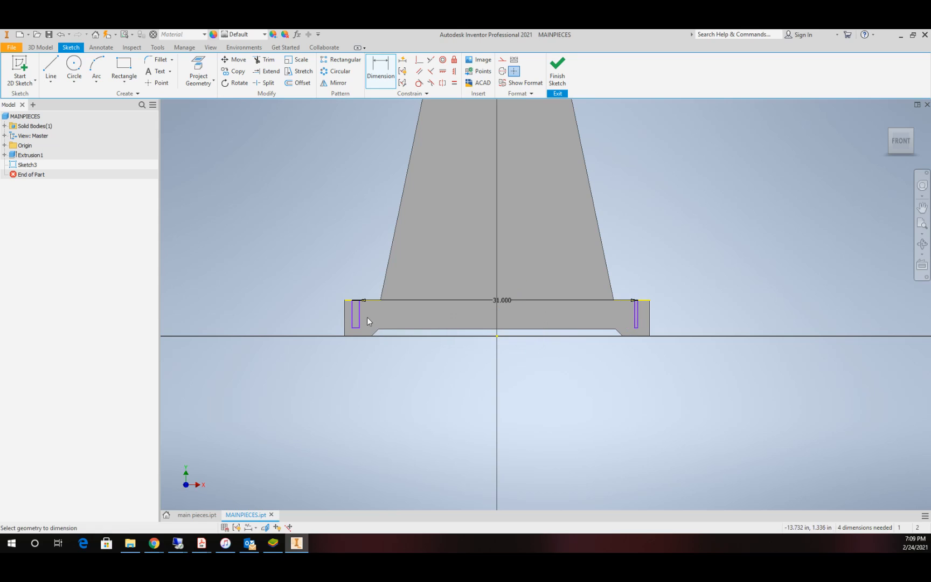
Step: Dimension the left rectangle's inner edge from the origin as half of the 31 in spacing, d27/2, and leave the Dimension command
{"action": "left_click", "coordinate": [360, 312]}
{"action": "left_click", "coordinate": [497, 337]}
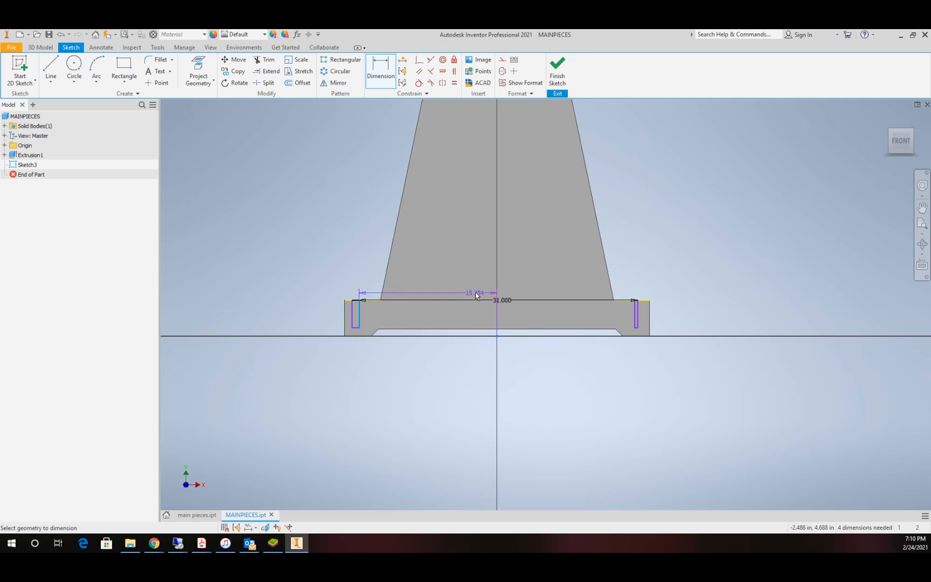
{"action": "left_click", "coordinate": [475, 292]}
{"action": "left_click", "coordinate": [502, 301]}
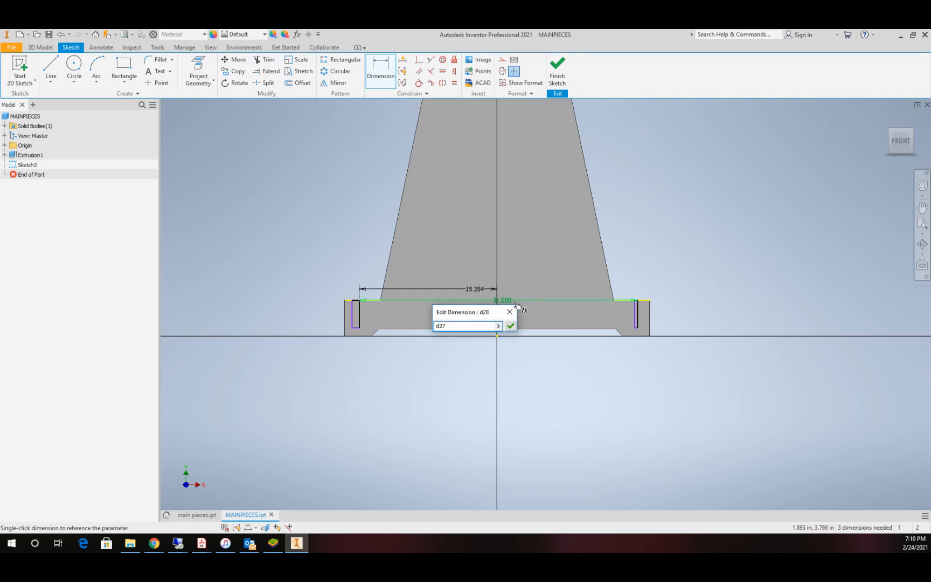
{"action": "type", "text": "/2"}
{"action": "key", "text": "Return"}
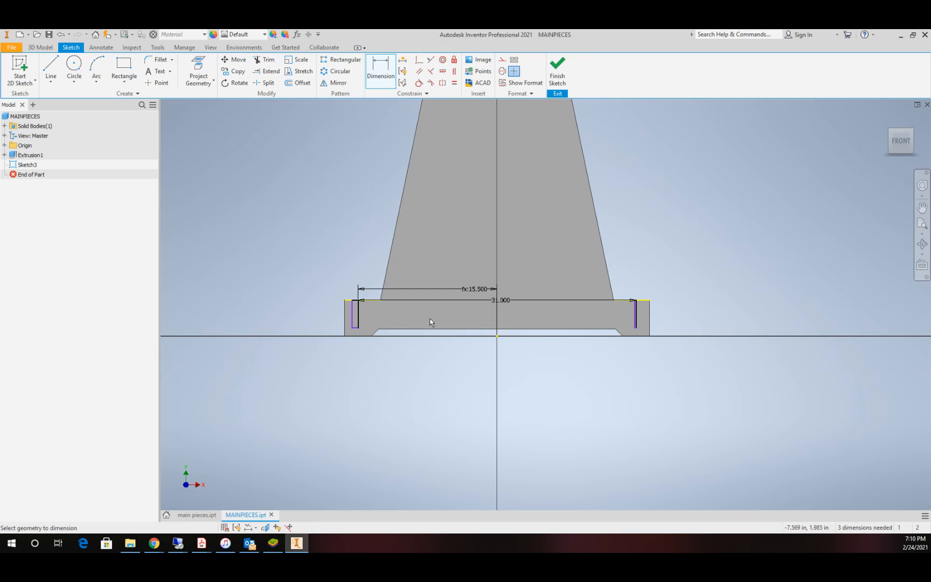
{"action": "scroll", "coordinate": [615, 309], "scroll_direction": "up", "scroll_amount": 10}
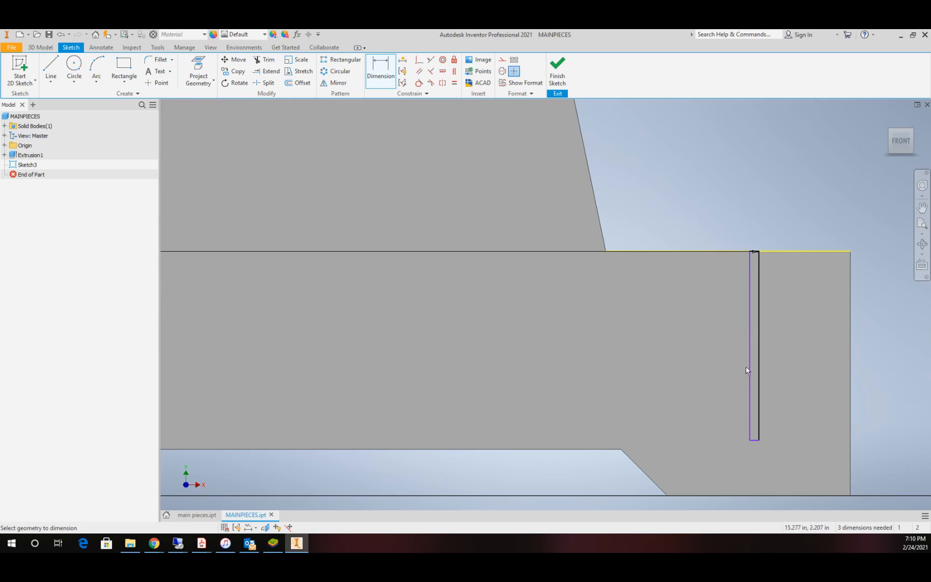
{"action": "key", "text": "Escape"}
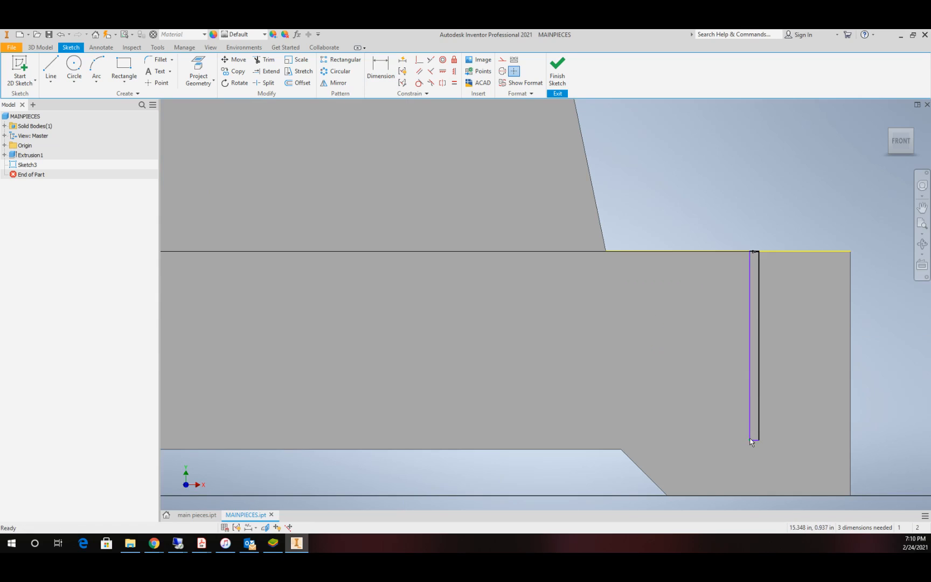
Step: Pull the right foot rectangle's free edge outward past the 31 in line and make the bottom edges of both rectangles equal
{"action": "left_click_drag", "start_coordinate": [750, 441], "coordinate": [793, 441]}
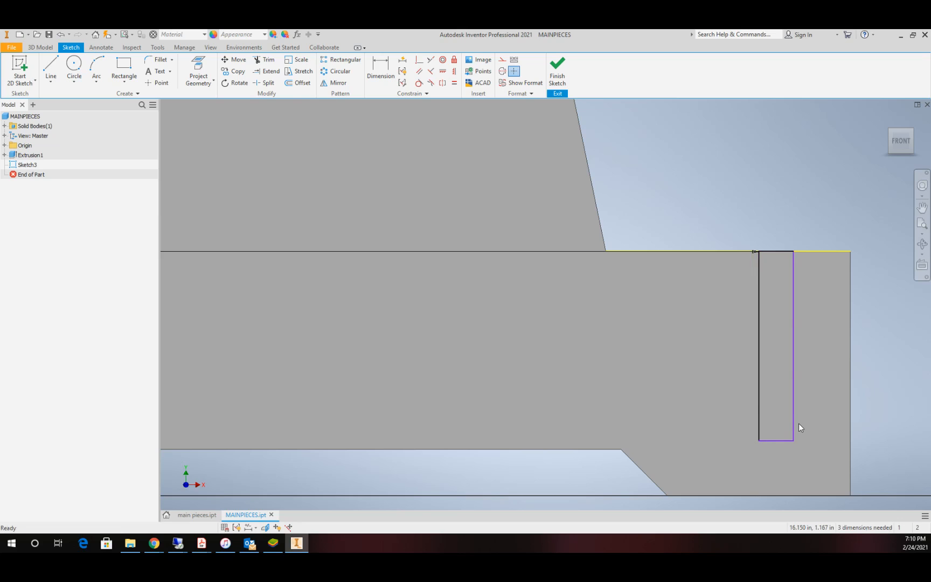
{"action": "scroll", "coordinate": [603, 338], "scroll_direction": "up", "scroll_amount": 5}
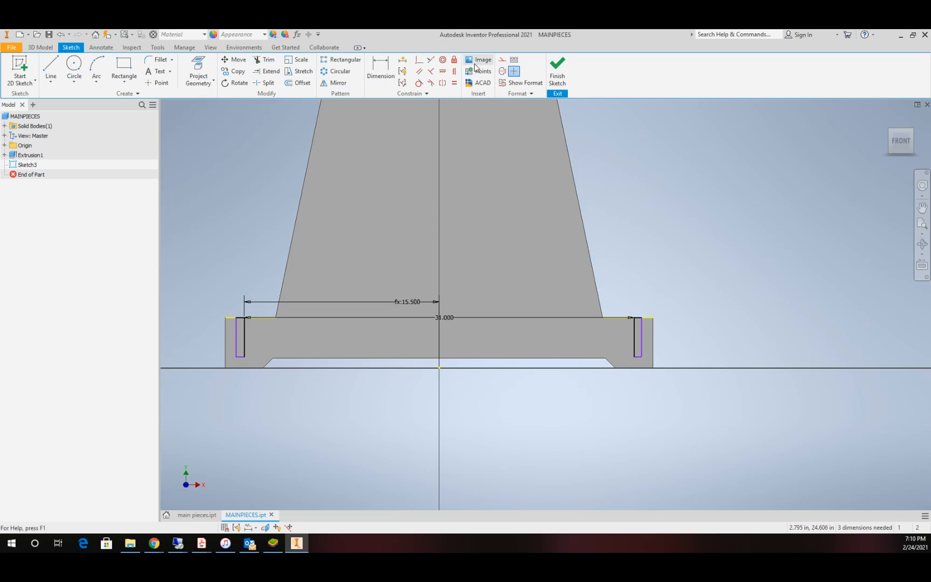
{"action": "left_click", "coordinate": [454, 82]}
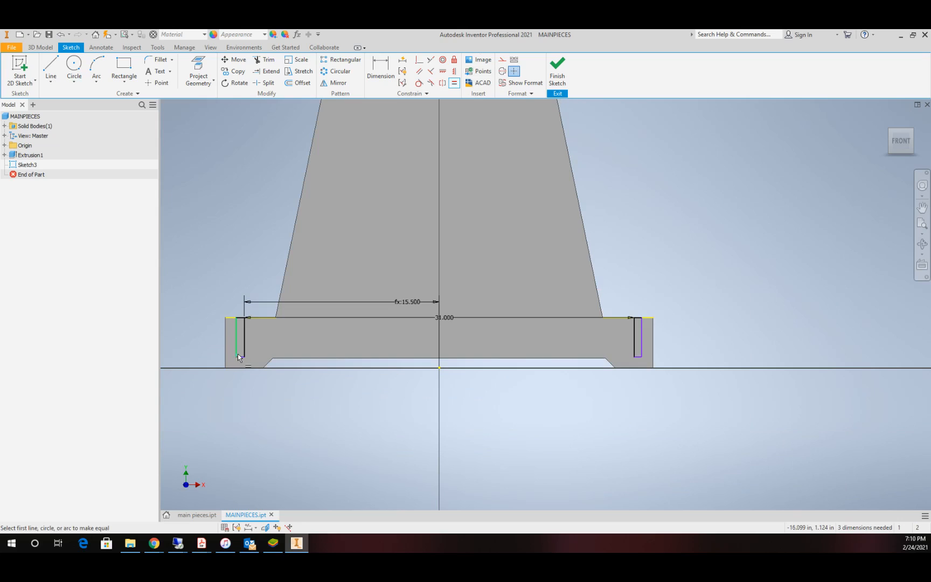
{"action": "left_click", "coordinate": [240, 356]}
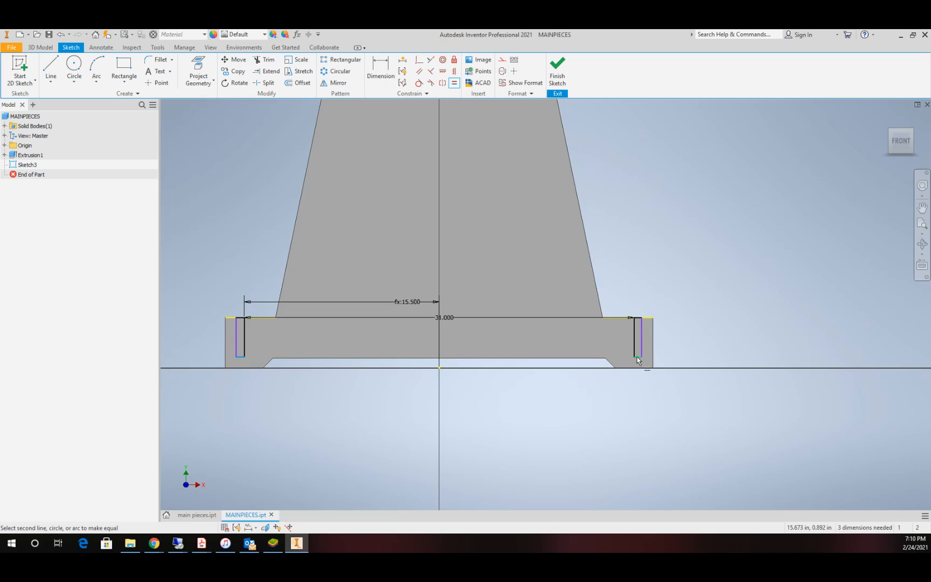
{"action": "left_click", "coordinate": [638, 356]}
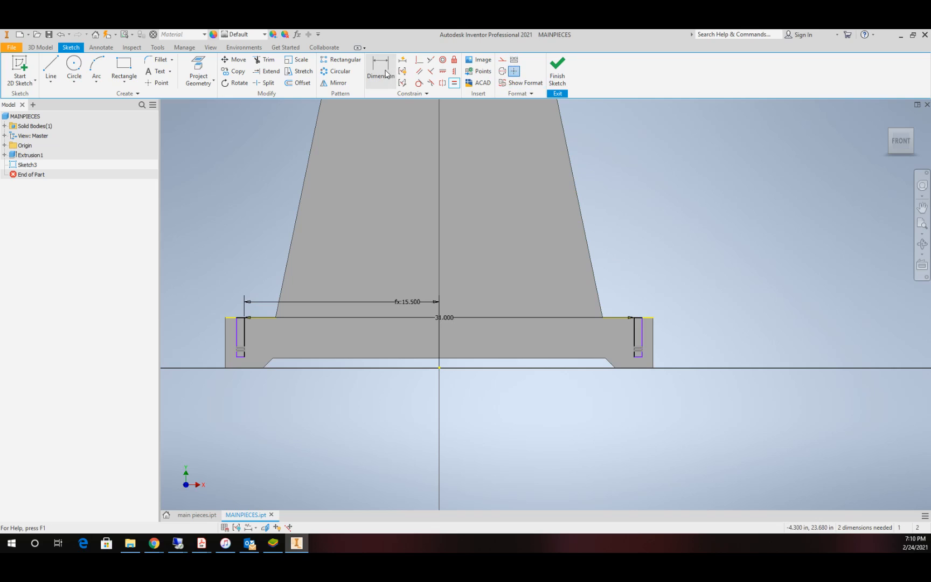
Step: Dimension the right foot rectangle's depth at 2 in
{"action": "left_click", "coordinate": [386, 74]}
{"action": "left_click", "coordinate": [635, 343]}
{"action": "left_click", "coordinate": [623, 337]}
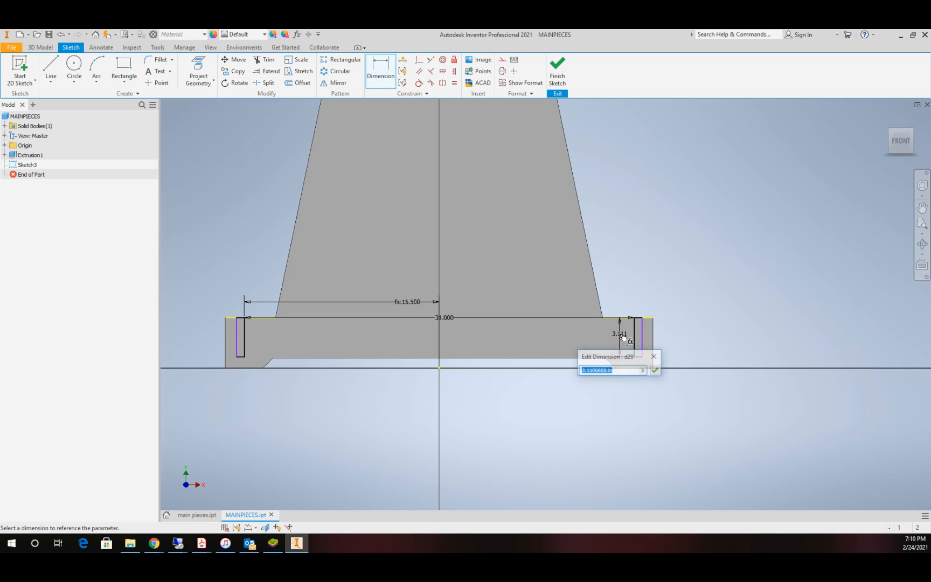
{"action": "type", "text": "2"}
{"action": "key", "text": "Return"}
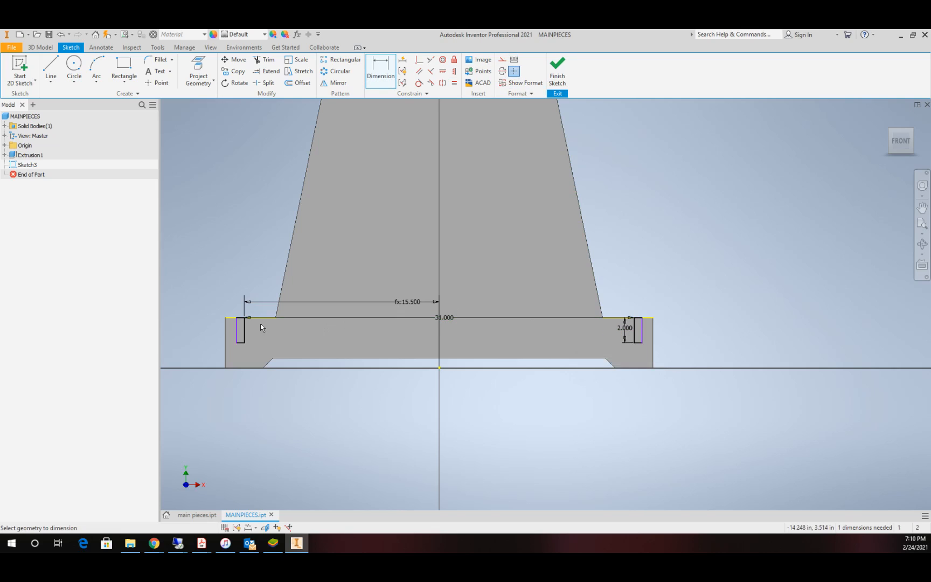
Step: Dimension the right foot rectangle's width with the parameter mtc and finish the sketch
{"action": "left_click", "coordinate": [386, 72]}
{"action": "left_click", "coordinate": [641, 330]}
{"action": "left_click", "coordinate": [635, 357]}
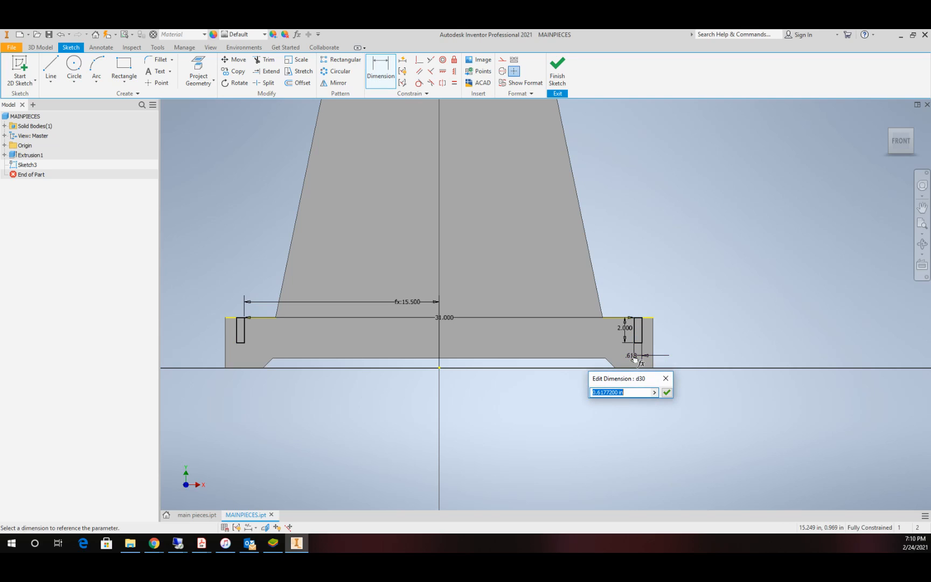
{"action": "type", "text": "mtc"}
{"action": "left_click", "coordinate": [667, 392]}
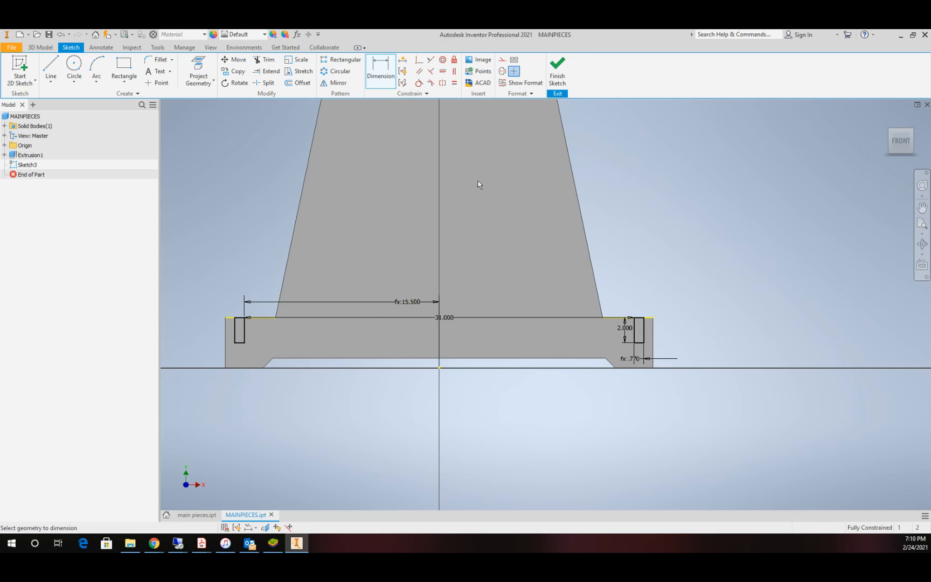
{"action": "scroll", "coordinate": [550, 308], "scroll_direction": "down", "scroll_amount": 6}
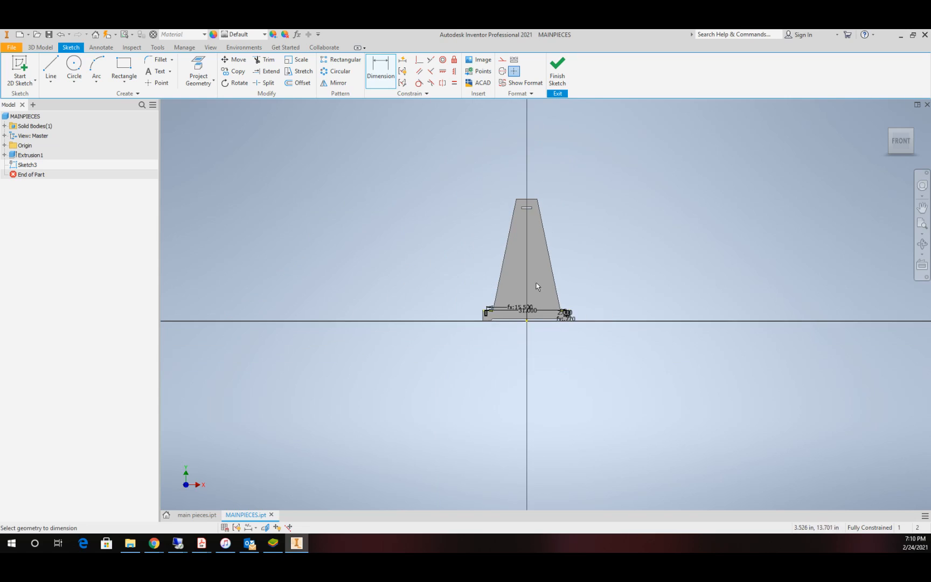
{"action": "scroll", "coordinate": [538, 288], "scroll_direction": "up", "scroll_amount": 3}
{"action": "left_click", "coordinate": [556, 69]}
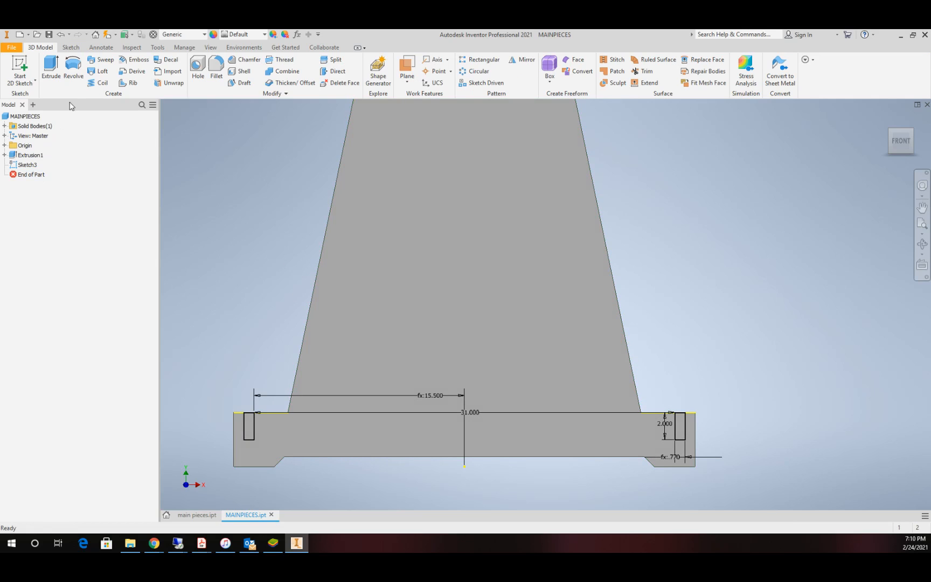
Step: Cut both foot rectangles through the plate with an Extrude of distance mt
{"action": "left_click", "coordinate": [51, 68]}
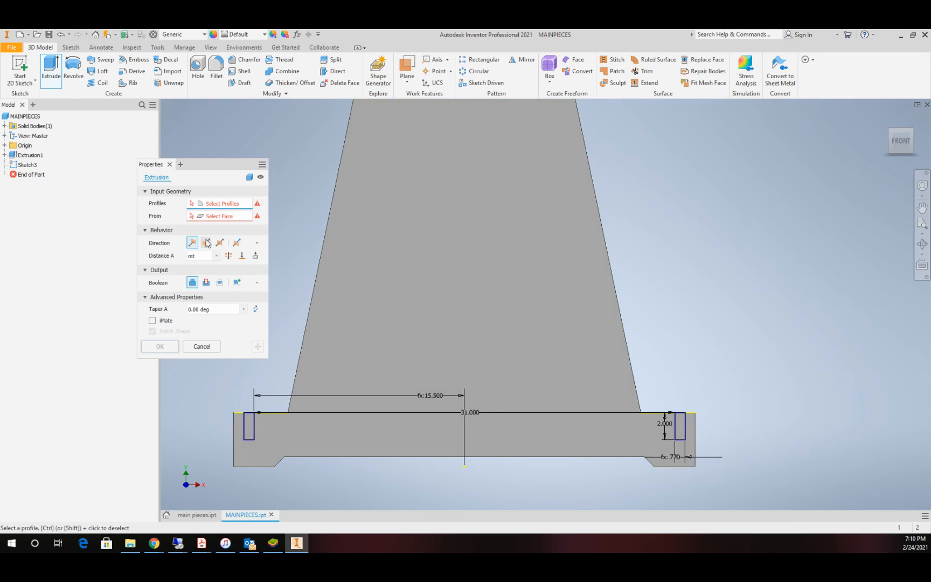
{"action": "left_click", "coordinate": [205, 282]}
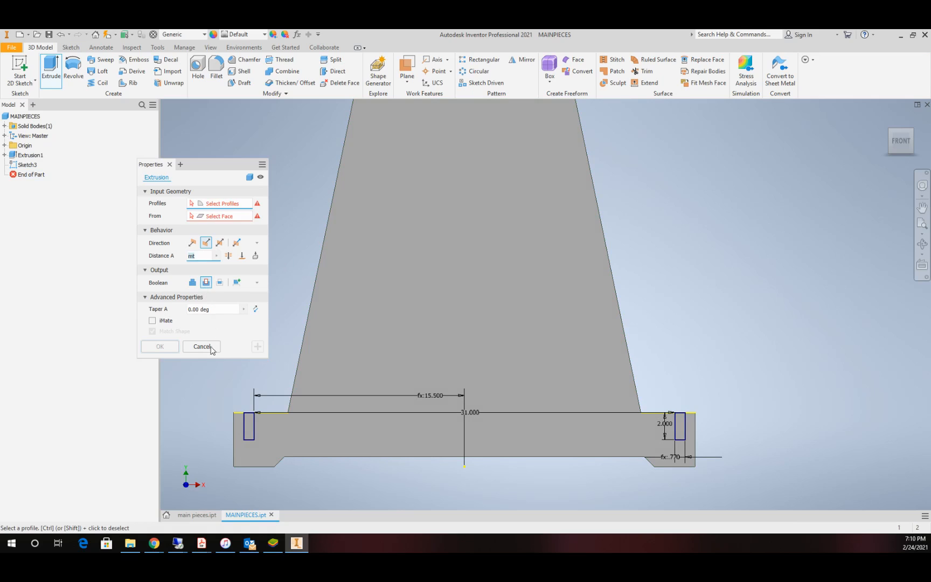
{"action": "left_click", "coordinate": [249, 428]}
{"action": "left_click", "coordinate": [683, 429]}
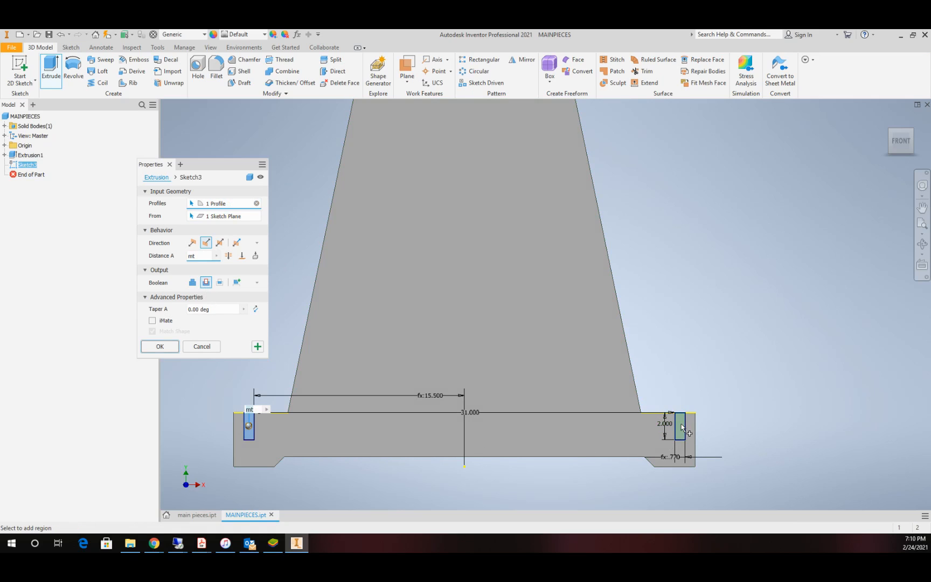
{"action": "left_click", "coordinate": [160, 347]}
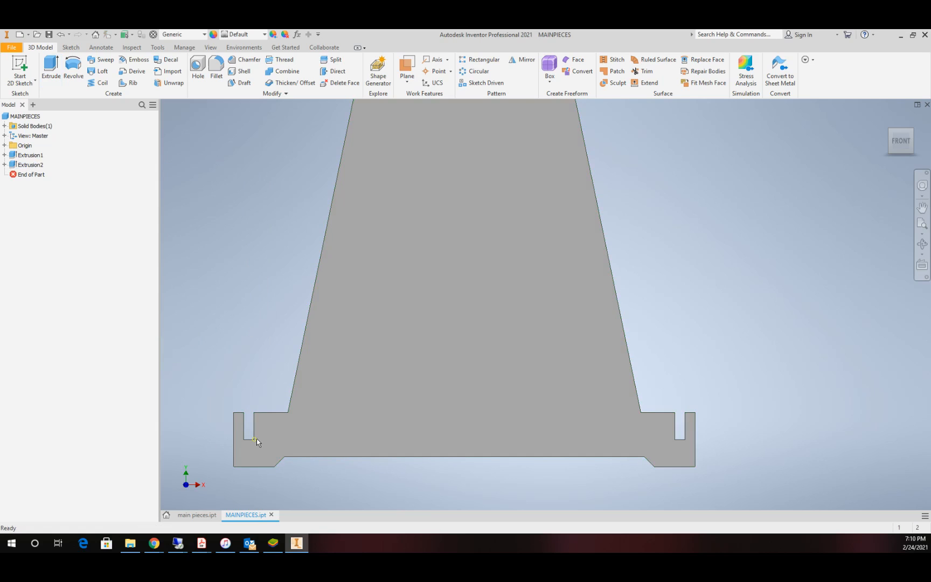
Step: Examine the plate's overall shape and the slots cut in its two feet
{"action": "scroll", "coordinate": [703, 417], "scroll_direction": "up", "scroll_amount": 2}
{"action": "scroll", "coordinate": [702, 417], "scroll_direction": "up", "scroll_amount": 2}
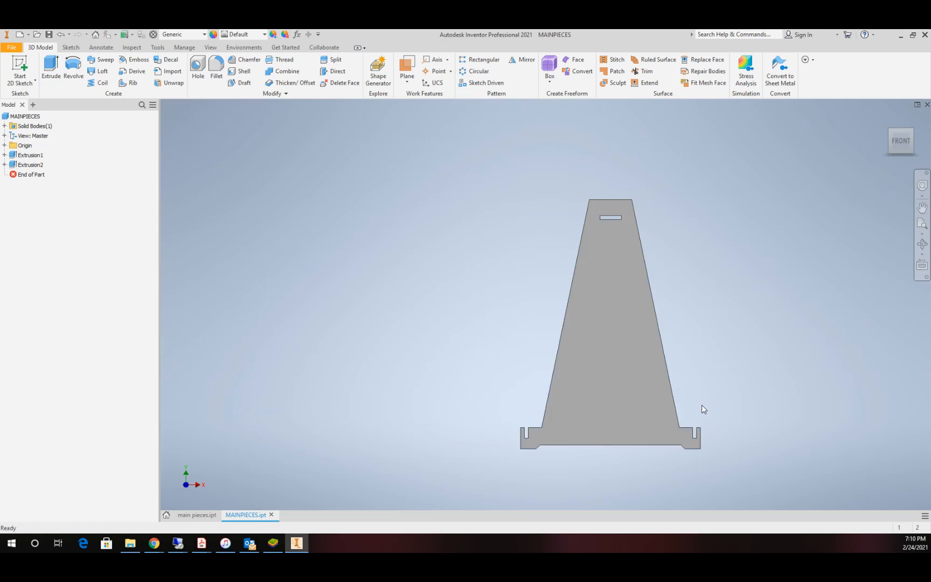
{"action": "scroll", "coordinate": [701, 407], "scroll_direction": "down", "scroll_amount": 2}
{"action": "scroll", "coordinate": [701, 407], "scroll_direction": "up", "scroll_amount": 3}
{"action": "scroll", "coordinate": [697, 417], "scroll_direction": "down", "scroll_amount": 5}
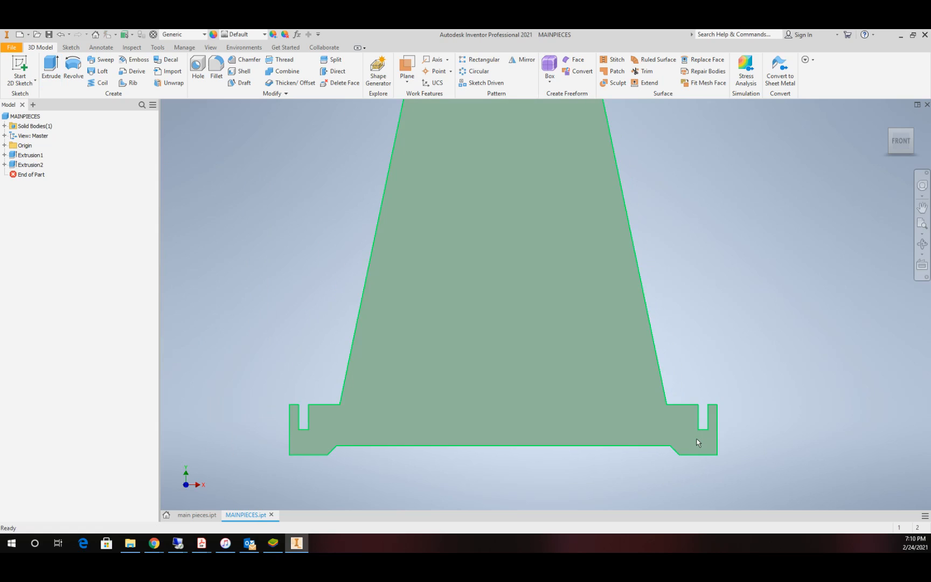
{"action": "scroll", "coordinate": [616, 345], "scroll_direction": "up", "scroll_amount": 4}
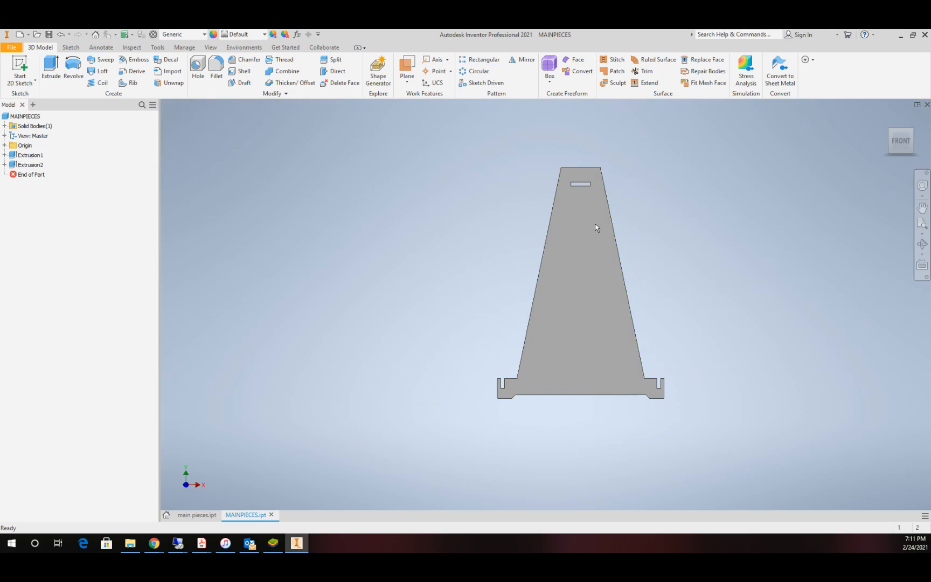
{"action": "scroll", "coordinate": [665, 391], "scroll_direction": "down", "scroll_amount": 7}
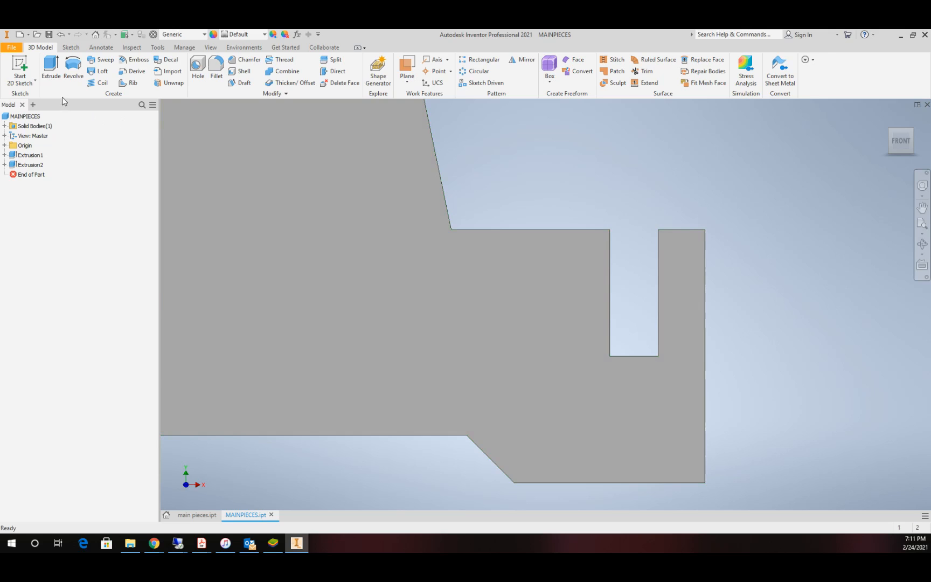
Step: Start a new 2D sketch on the plate's front face
{"action": "left_click", "coordinate": [20, 68]}
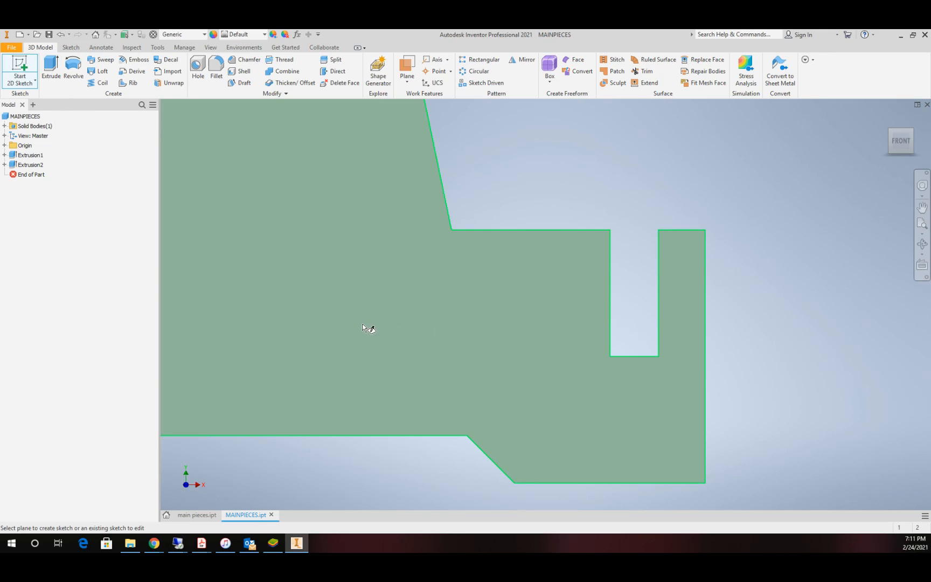
{"action": "scroll", "coordinate": [380, 311], "scroll_direction": "down", "scroll_amount": 5}
{"action": "scroll", "coordinate": [308, 305], "scroll_direction": "up", "scroll_amount": 4}
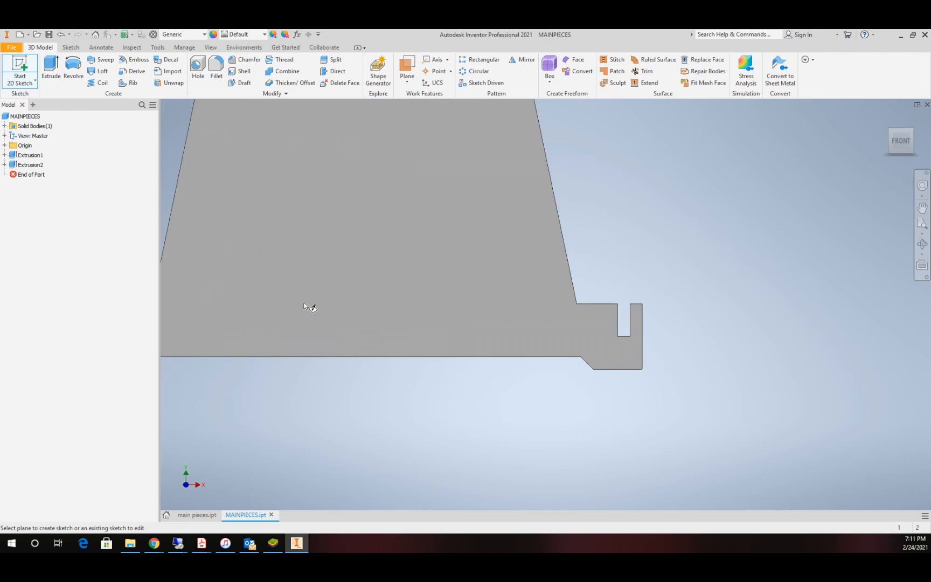
{"action": "scroll", "coordinate": [427, 299], "scroll_direction": "down", "scroll_amount": 5}
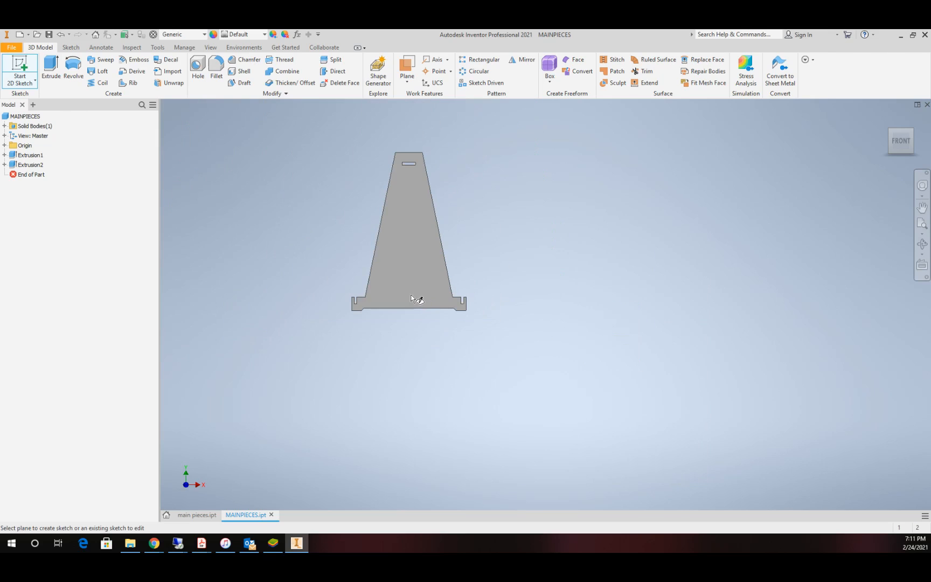
{"action": "scroll", "coordinate": [415, 299], "scroll_direction": "up", "scroll_amount": 3}
{"action": "scroll", "coordinate": [412, 298], "scroll_direction": "up", "scroll_amount": 4}
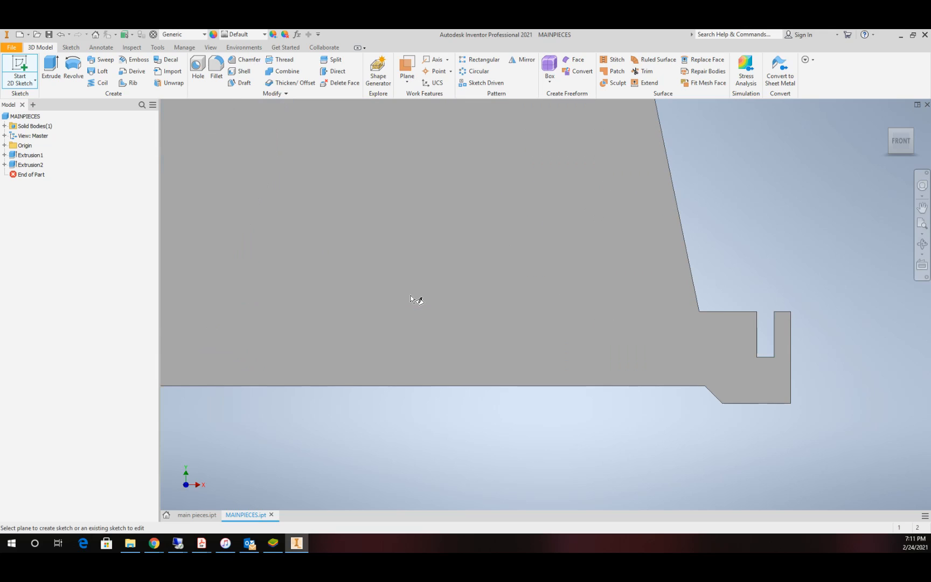
{"action": "scroll", "coordinate": [416, 174], "scroll_direction": "down", "scroll_amount": 7}
{"action": "left_click", "coordinate": [414, 194]}
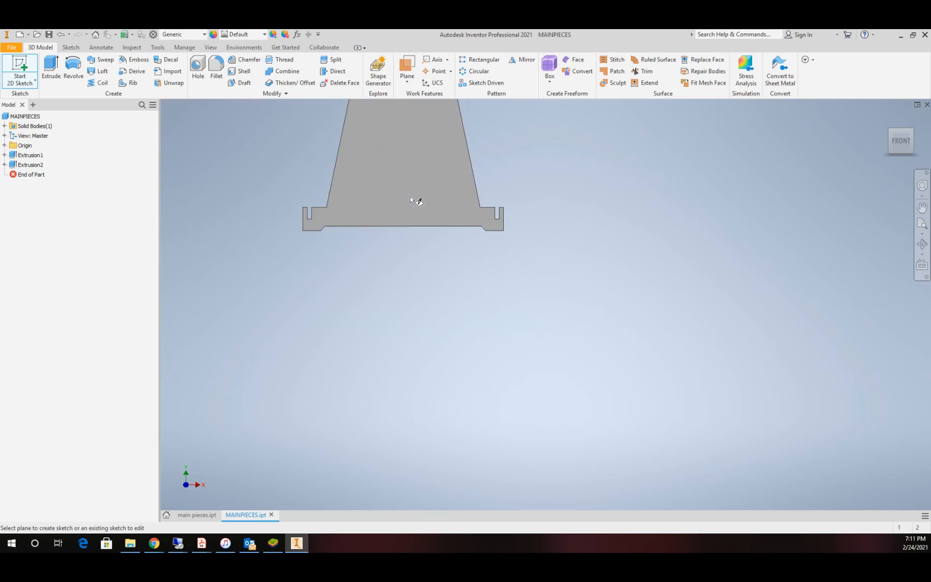
Step: Draw a circle centred on the left slot's outer edge near its lower end, with the parameter td as its diameter
{"action": "scroll", "coordinate": [374, 291], "scroll_direction": "up", "scroll_amount": 5}
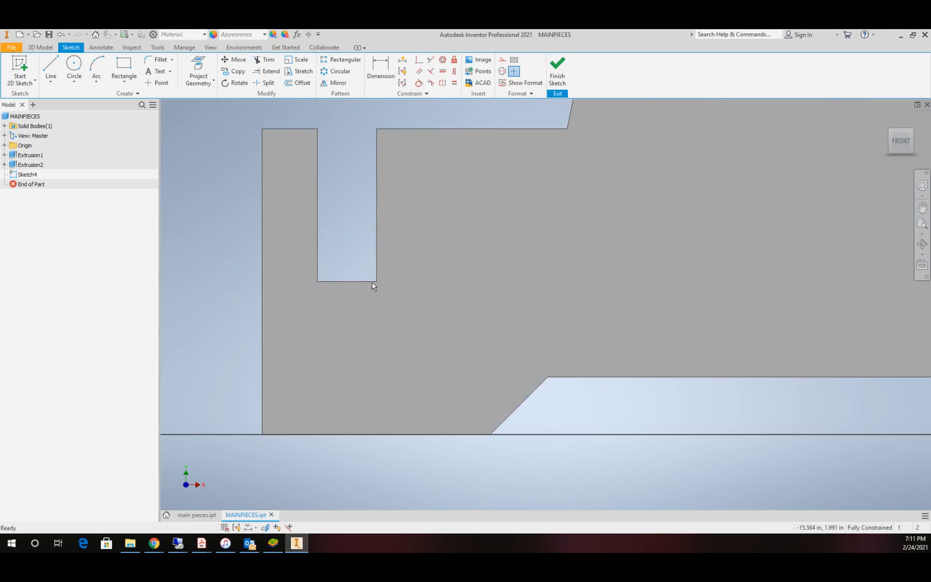
{"action": "left_click", "coordinate": [73, 69]}
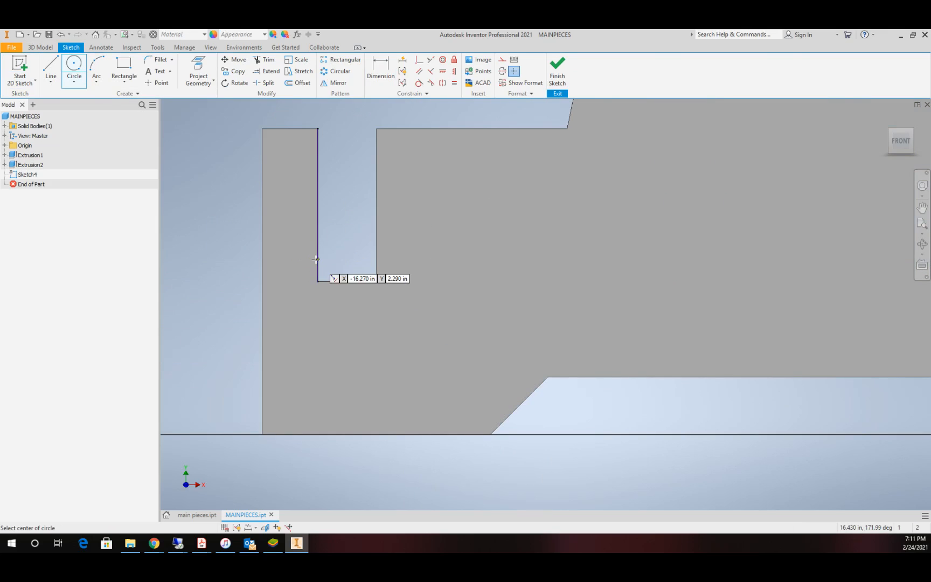
{"action": "left_click", "coordinate": [317, 265]}
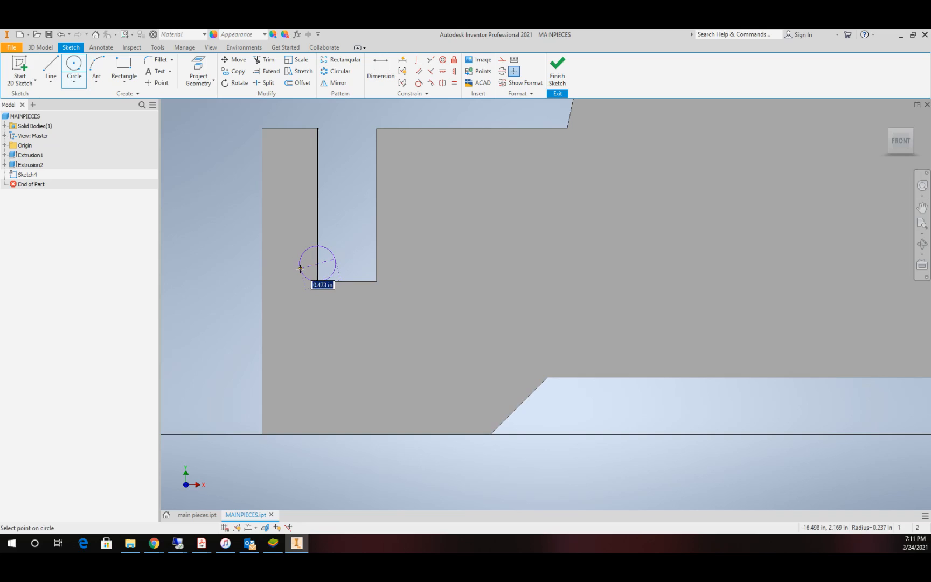
{"action": "type", "text": "td"}
{"action": "key", "text": "Return"}
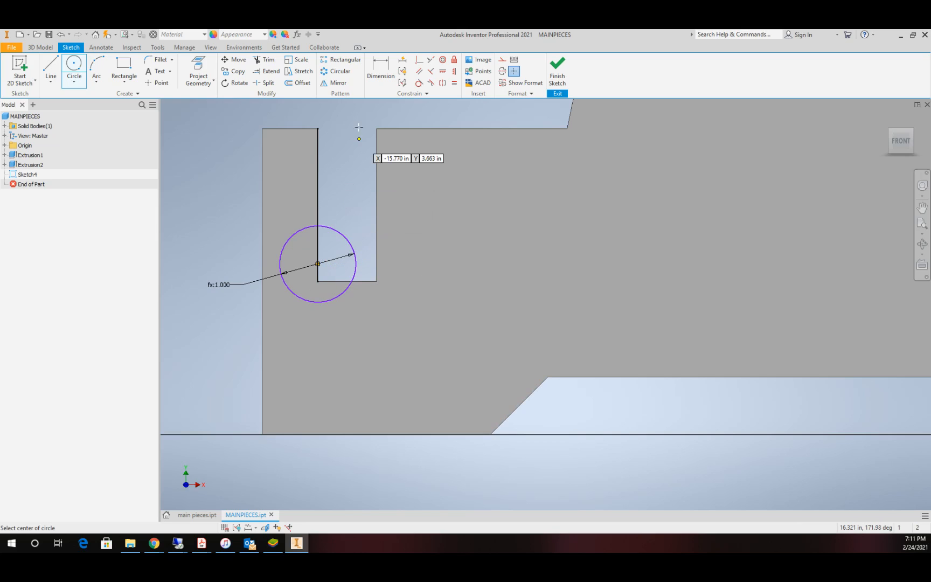
Step: Set the user parameter td to 0.26 in and close the parameter table
{"action": "left_click", "coordinate": [298, 35]}
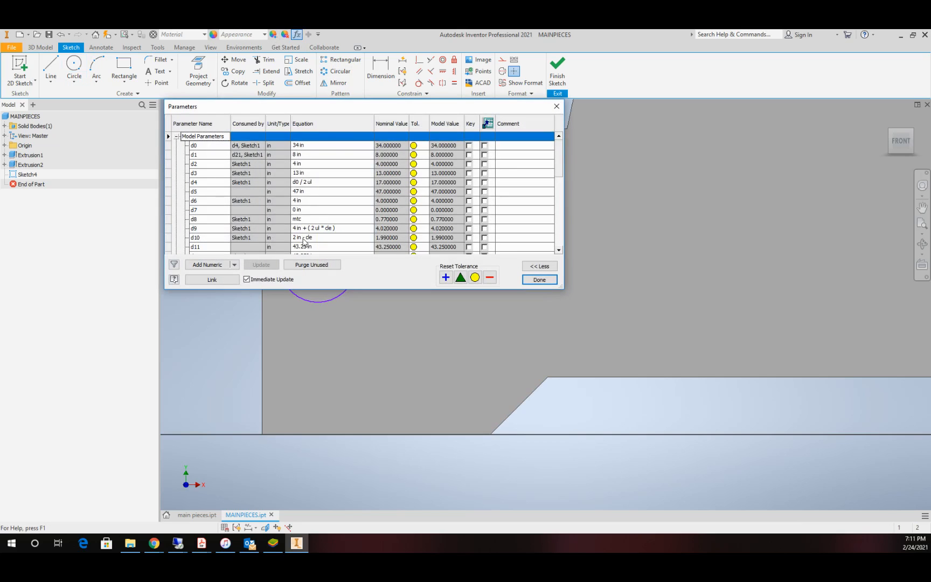
{"action": "scroll", "coordinate": [306, 224], "scroll_direction": "down", "scroll_amount": 10}
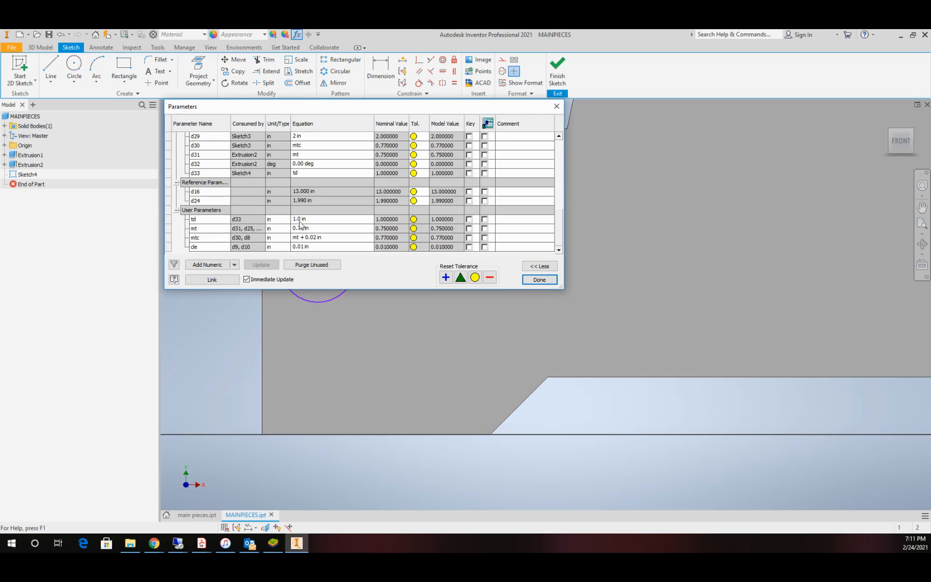
{"action": "left_click", "coordinate": [302, 220]}
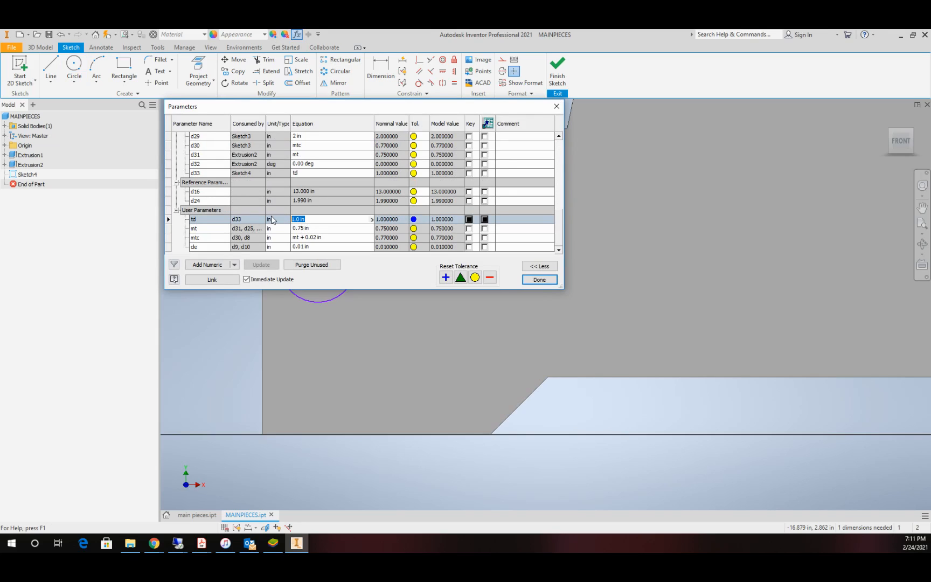
{"action": "type", "text": ".26"}
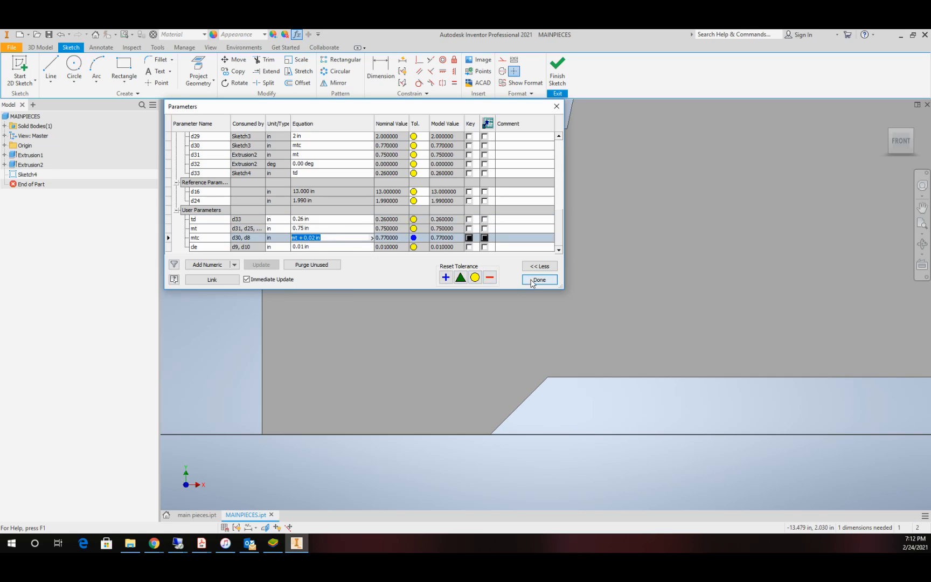
{"action": "left_click", "coordinate": [540, 280]}
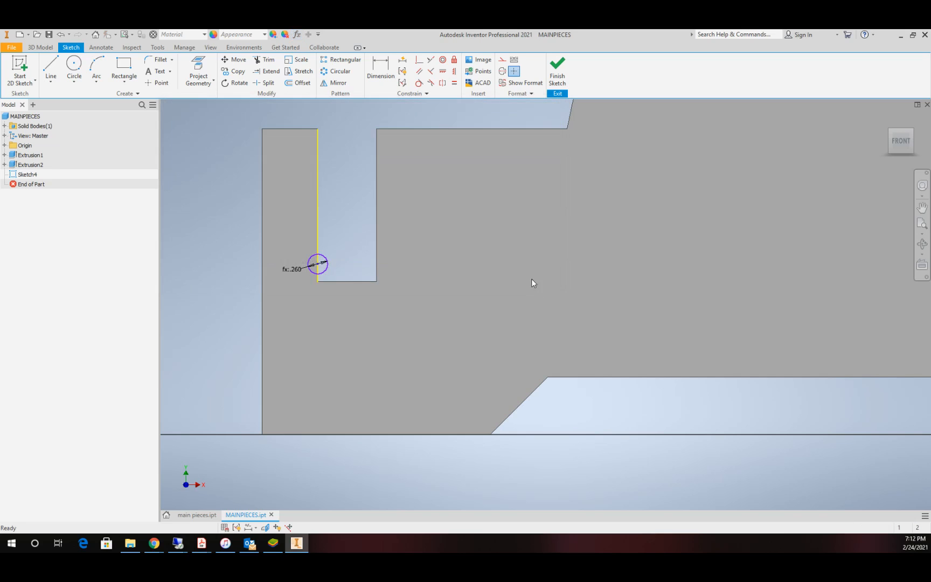
Step: Draw a circle centred on the left foot slot's inner edge near its lower end, with the parameter td as its diameter
{"action": "left_click", "coordinate": [74, 63]}
{"action": "left_click", "coordinate": [376, 259]}
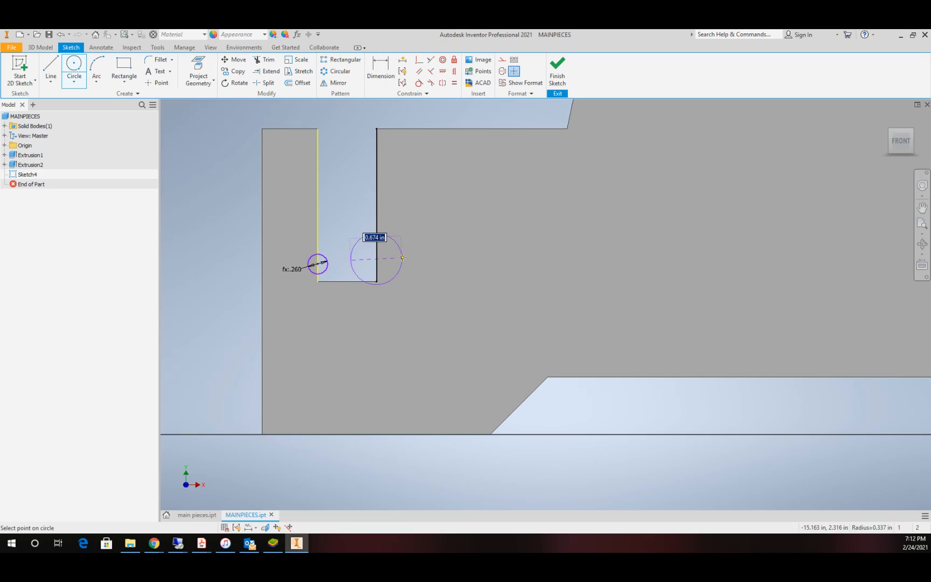
{"action": "type", "text": "td"}
{"action": "key", "text": "Return"}
Step: Draw td-diameter circles centred on both vertical edges of the right foot's slot near its lower end
{"action": "scroll", "coordinate": [566, 271], "scroll_direction": "up", "scroll_amount": 6}
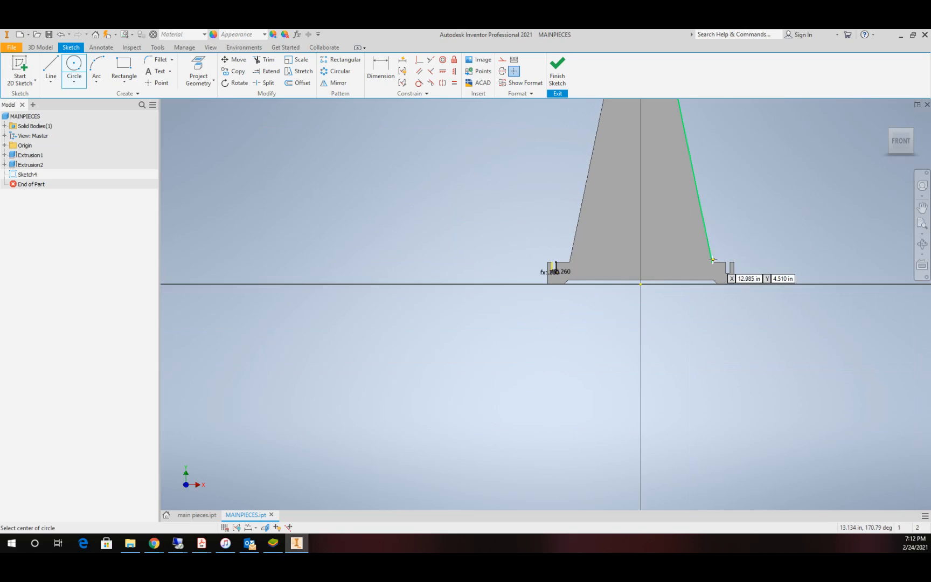
{"action": "scroll", "coordinate": [729, 254], "scroll_direction": "down", "scroll_amount": 5}
{"action": "left_click", "coordinate": [689, 368]}
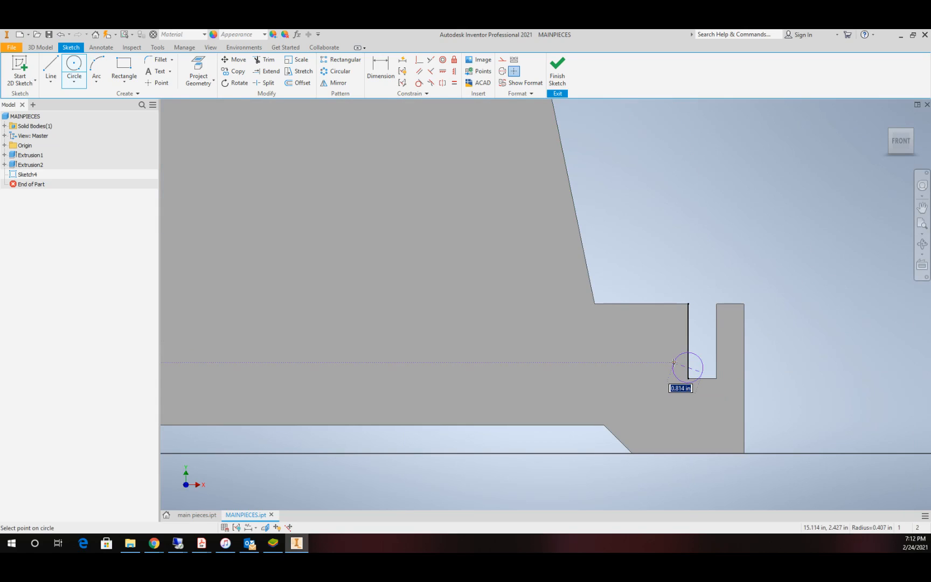
{"action": "type", "text": "d"}
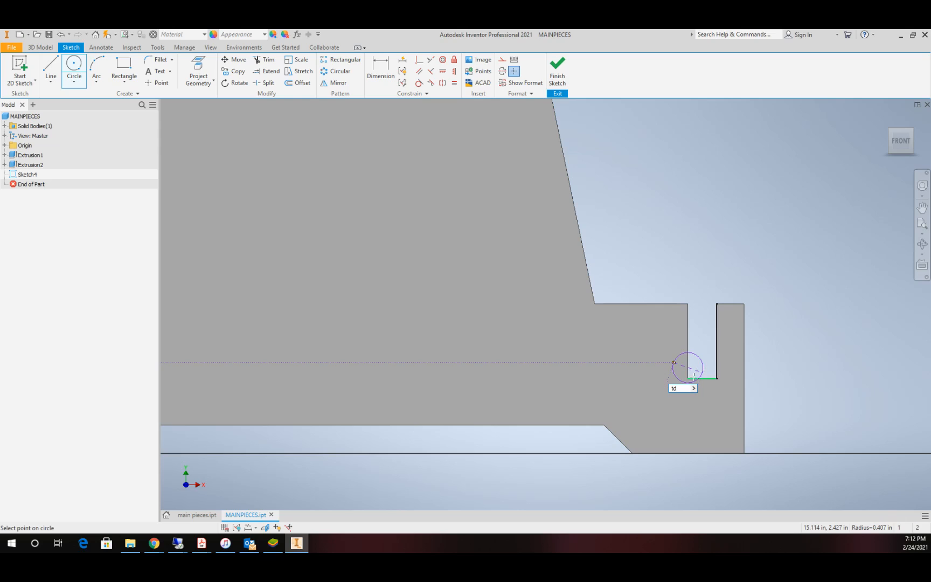
{"action": "key", "text": "Escape"}
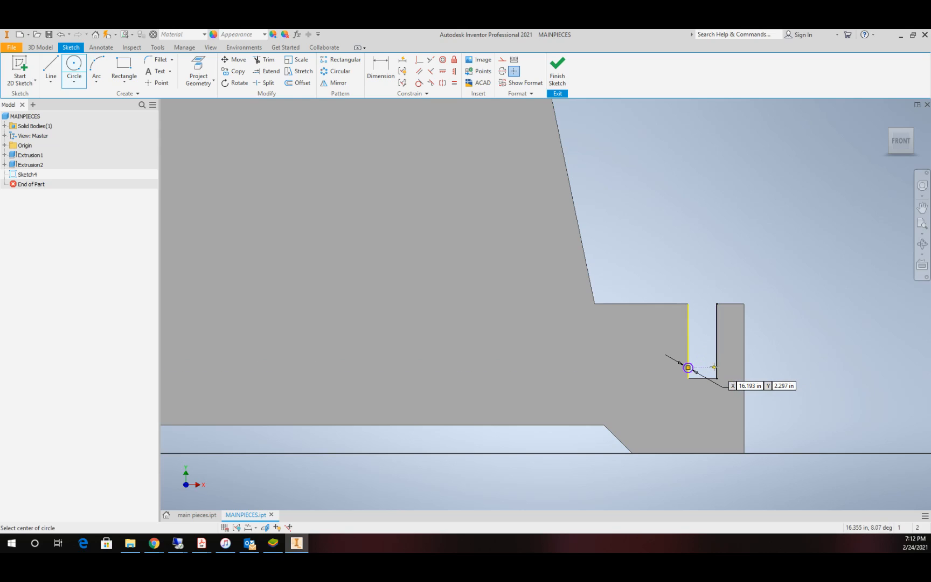
{"action": "left_click", "coordinate": [718, 367]}
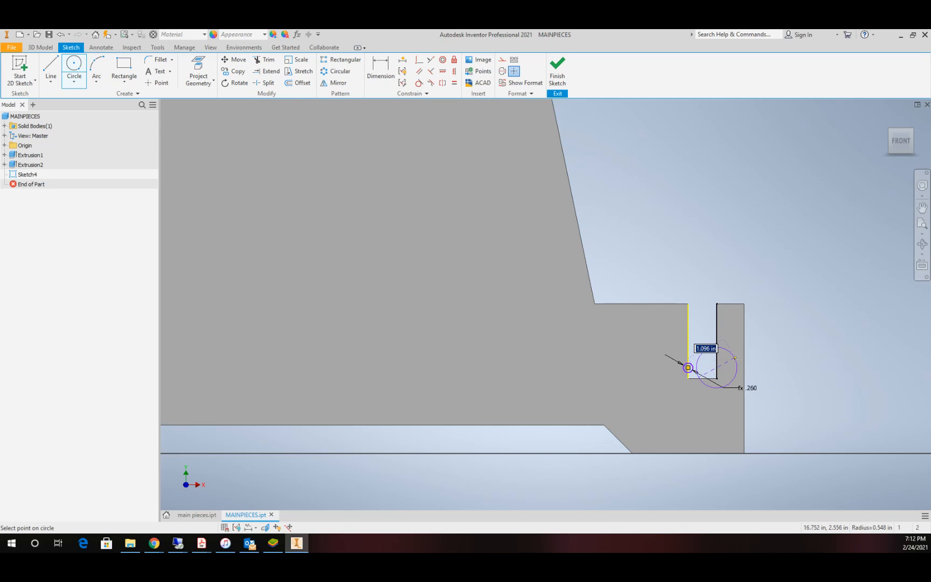
{"action": "type", "text": "td"}
{"action": "key", "text": "Return"}
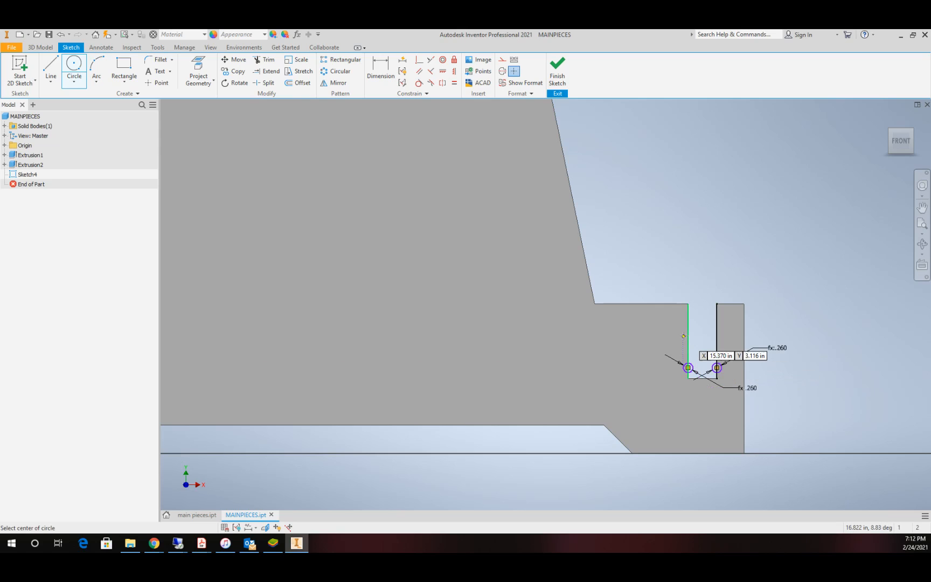
Step: Draw td-diameter circles centred on the upper and lower edges of the plate's top rectangular slot, near its left end
{"action": "scroll", "coordinate": [685, 336], "scroll_direction": "up", "scroll_amount": 5}
{"action": "scroll", "coordinate": [653, 276], "scroll_direction": "down", "scroll_amount": 4}
{"action": "scroll", "coordinate": [694, 197], "scroll_direction": "down", "scroll_amount": 3}
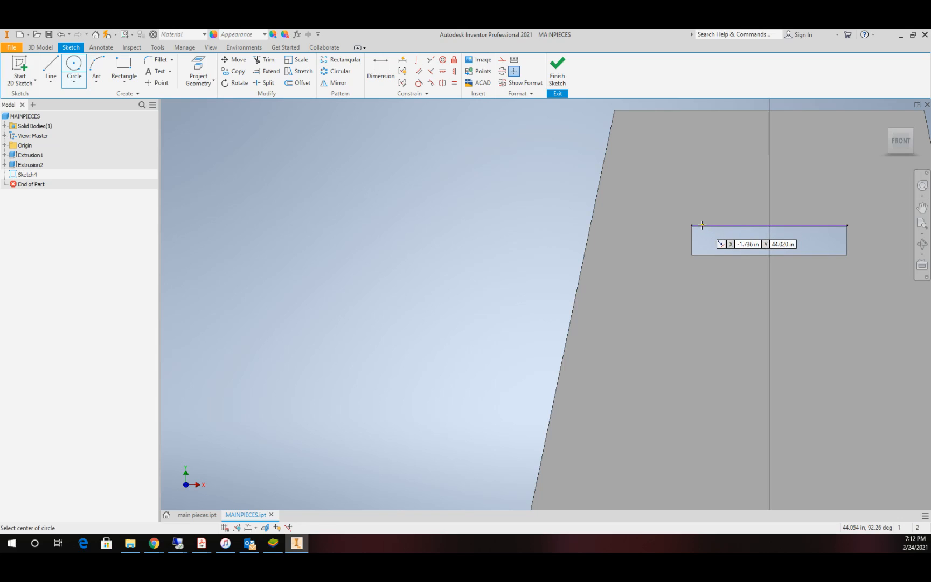
{"action": "left_click", "coordinate": [703, 226]}
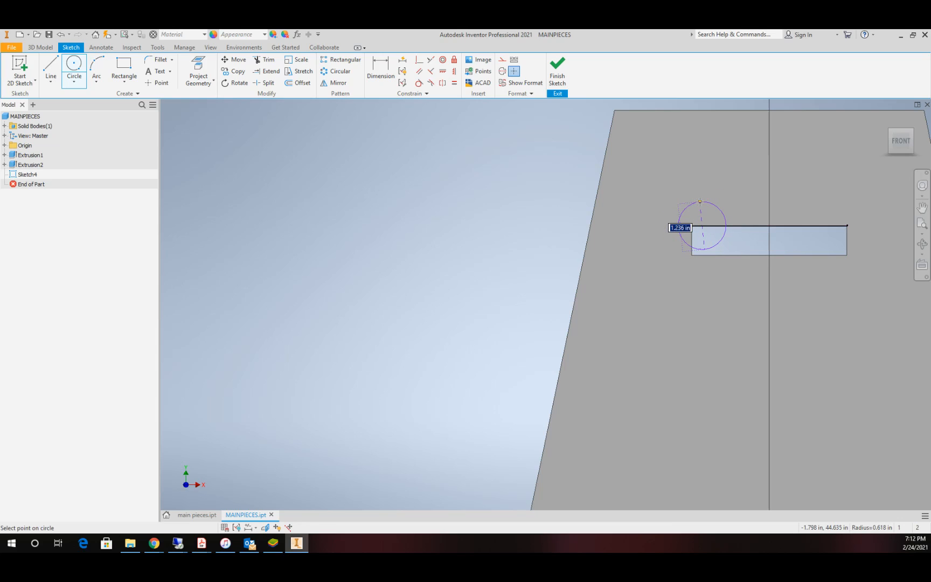
{"action": "type", "text": "td"}
{"action": "key", "text": "Return"}
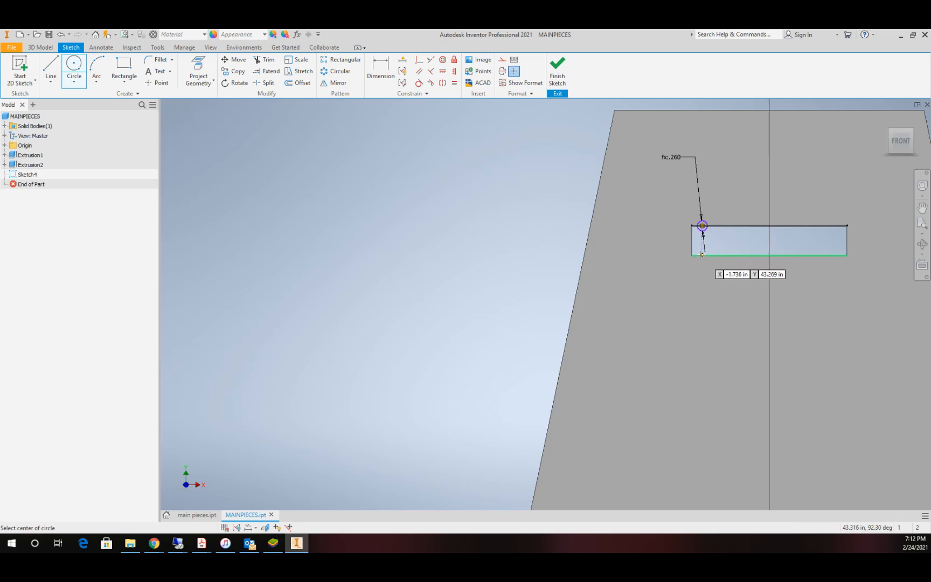
{"action": "left_click", "coordinate": [701, 254]}
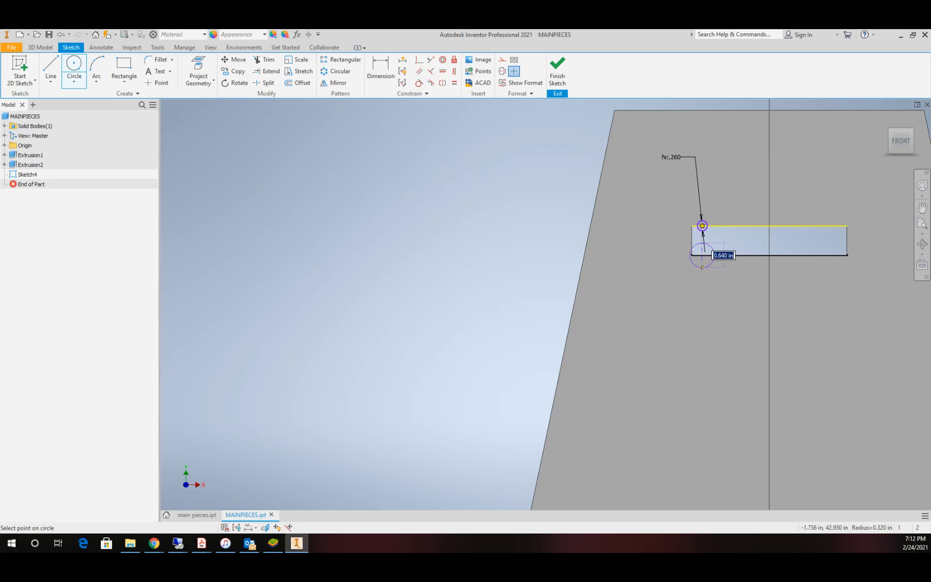
{"action": "type", "text": "td"}
{"action": "key", "text": "Return"}
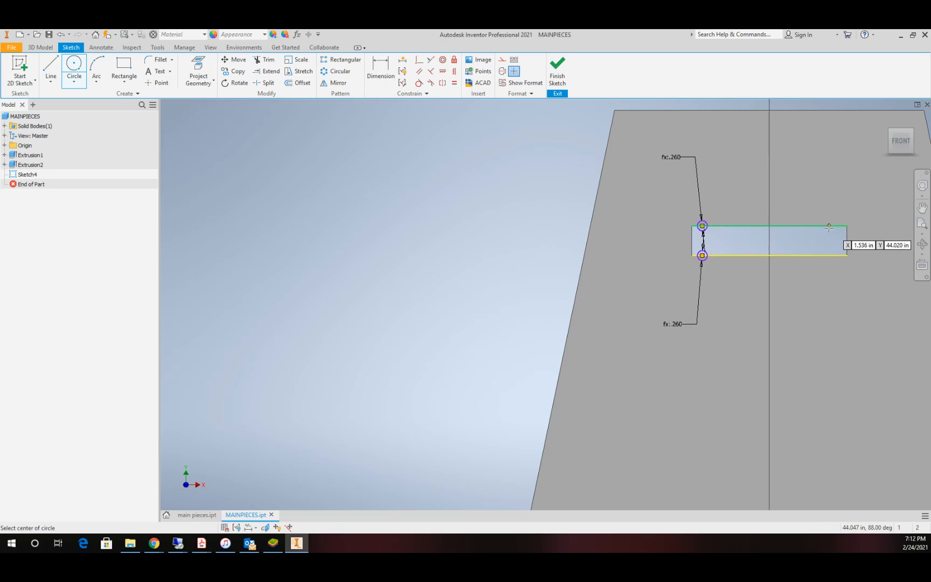
Step: Draw td-diameter circles centred on the upper and lower edges of the top rectangular slot, near its right end
{"action": "left_click", "coordinate": [829, 226]}
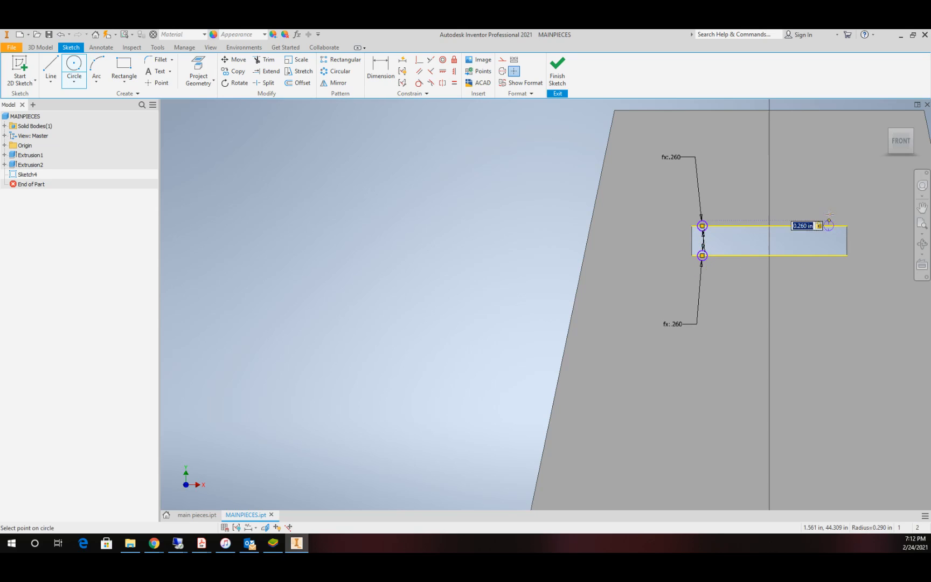
{"action": "key", "text": "Return"}
{"action": "left_click", "coordinate": [833, 255]}
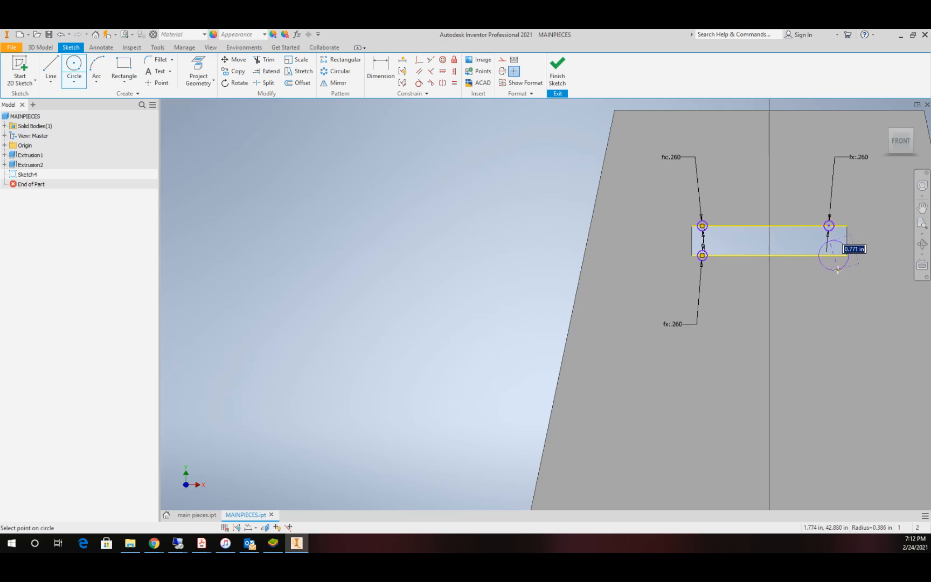
{"action": "type", "text": "td"}
{"action": "key", "text": "Return"}
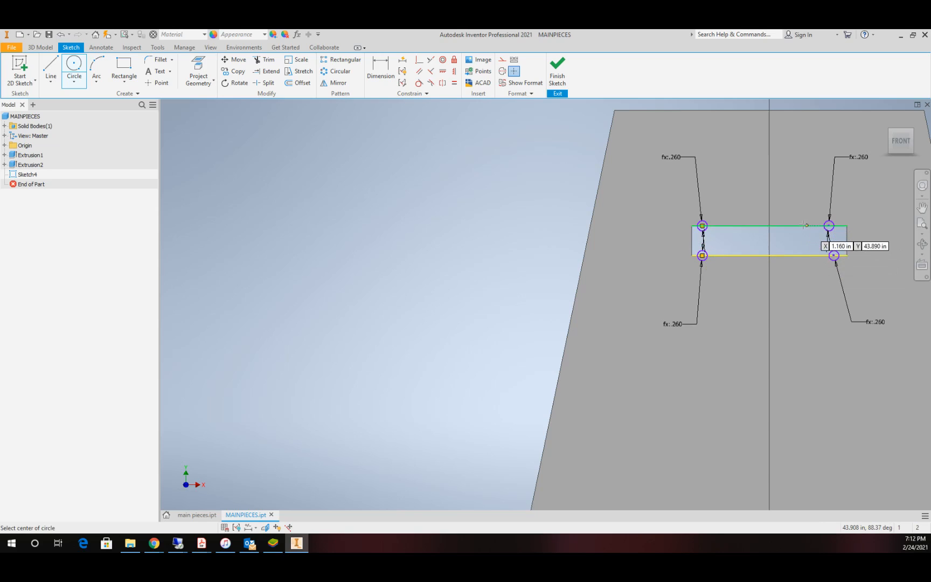
Step: Make the two left circles of the top rectangular slot tangent to the slot's left end edge
{"action": "scroll", "coordinate": [724, 211], "scroll_direction": "down", "scroll_amount": 3}
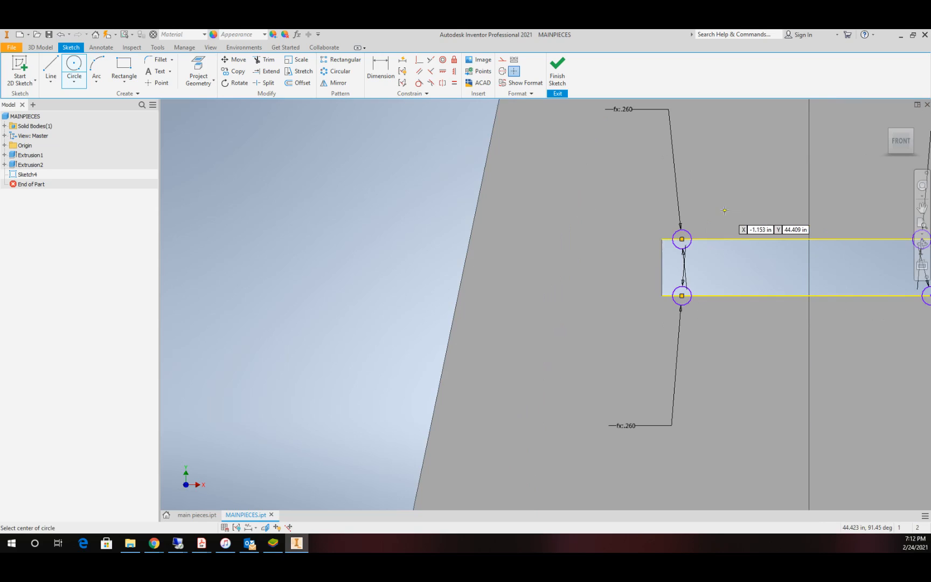
{"action": "left_click", "coordinate": [419, 83]}
{"action": "left_click", "coordinate": [662, 256]}
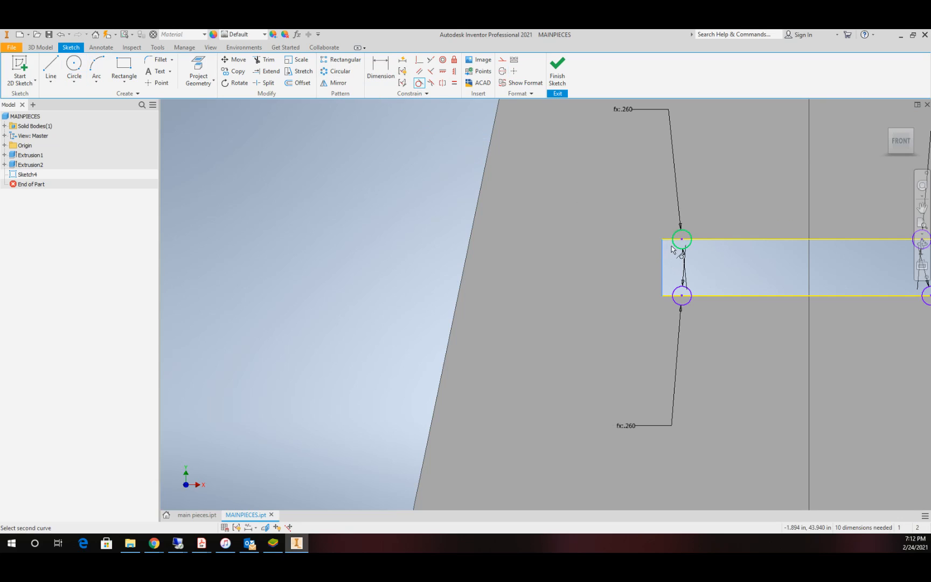
{"action": "left_click", "coordinate": [677, 245]}
{"action": "left_click", "coordinate": [663, 275]}
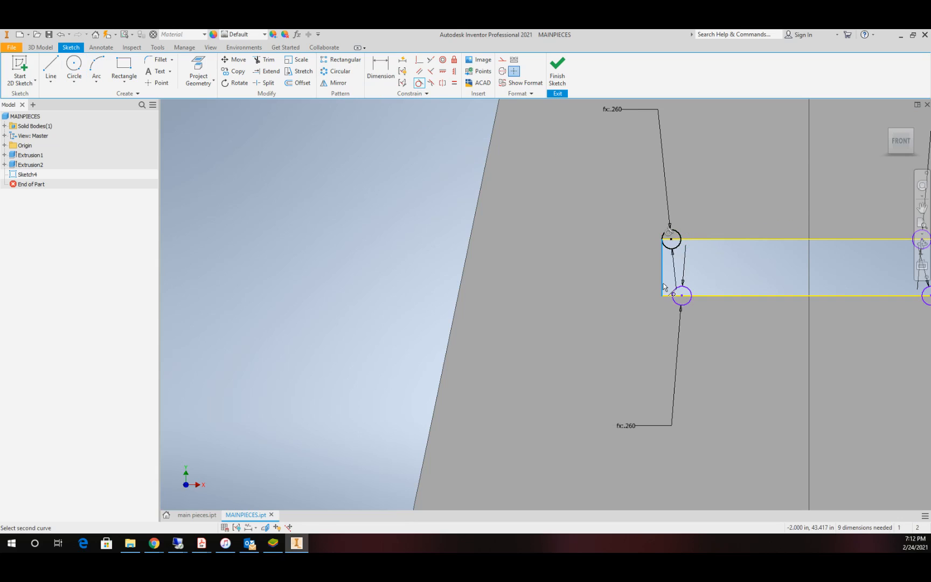
{"action": "left_click", "coordinate": [674, 294]}
Step: Make the two right circles of the top rectangular slot tangent to the slot's right end edge
{"action": "scroll", "coordinate": [765, 291], "scroll_direction": "down", "scroll_amount": 3}
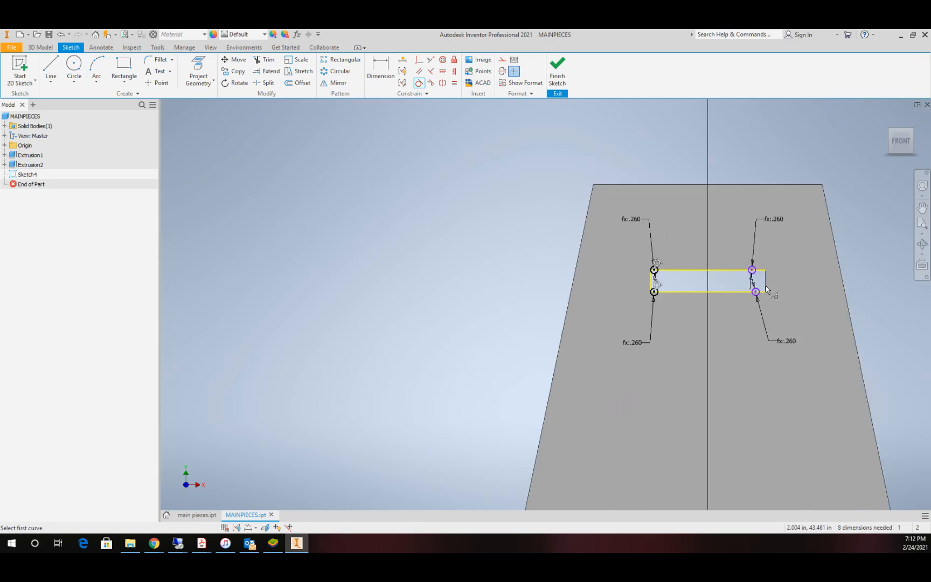
{"action": "scroll", "coordinate": [769, 293], "scroll_direction": "up", "scroll_amount": 2}
{"action": "left_click", "coordinate": [745, 261]}
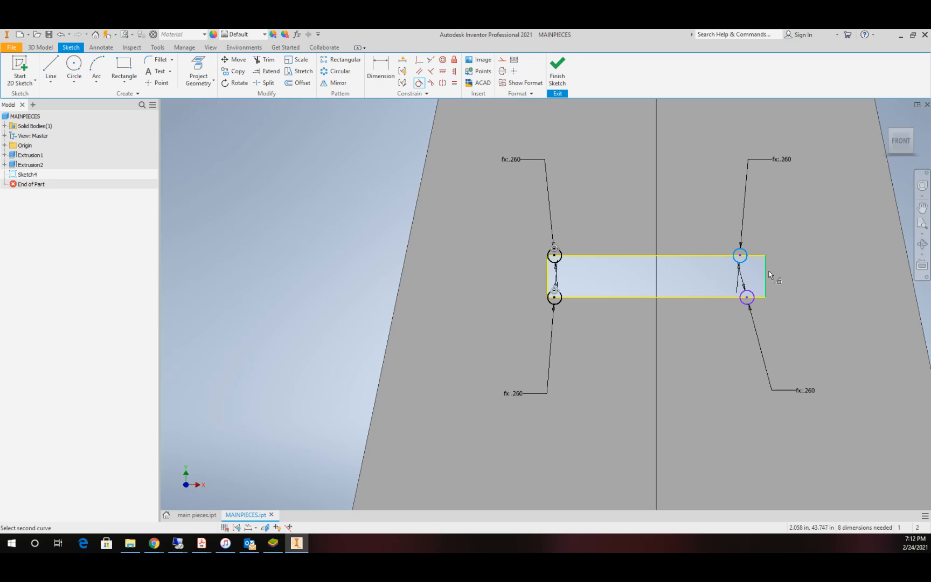
{"action": "left_click", "coordinate": [769, 273]}
{"action": "left_click", "coordinate": [751, 296]}
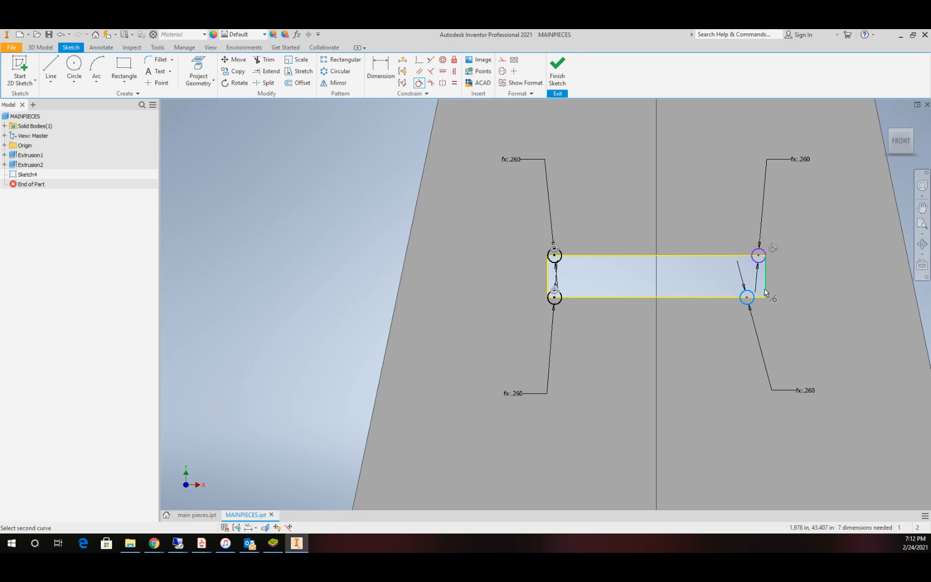
{"action": "left_click", "coordinate": [765, 291]}
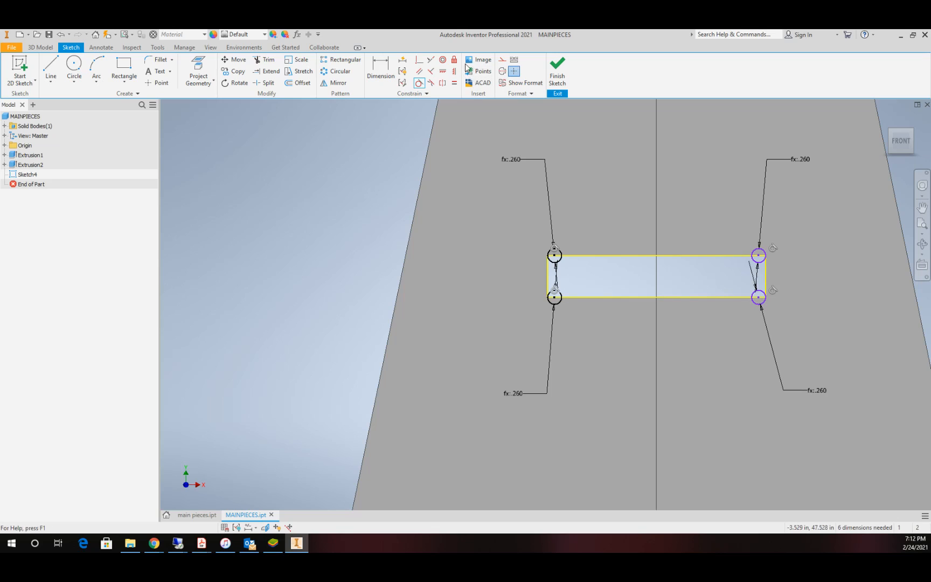
Step: Constrain the centres of the two right circles coincident with the top rectangular slot's upper and lower edges
{"action": "left_click", "coordinate": [419, 62]}
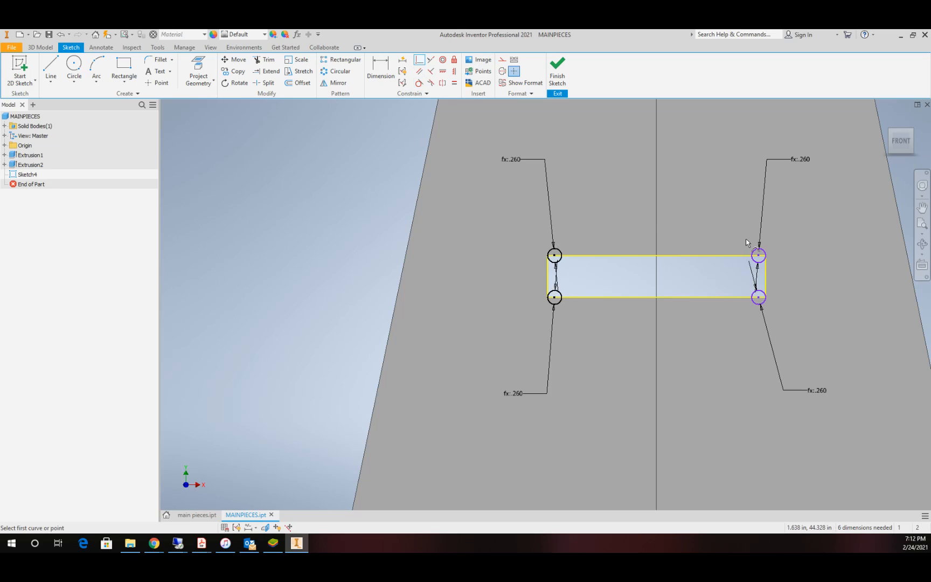
{"action": "left_click", "coordinate": [760, 256]}
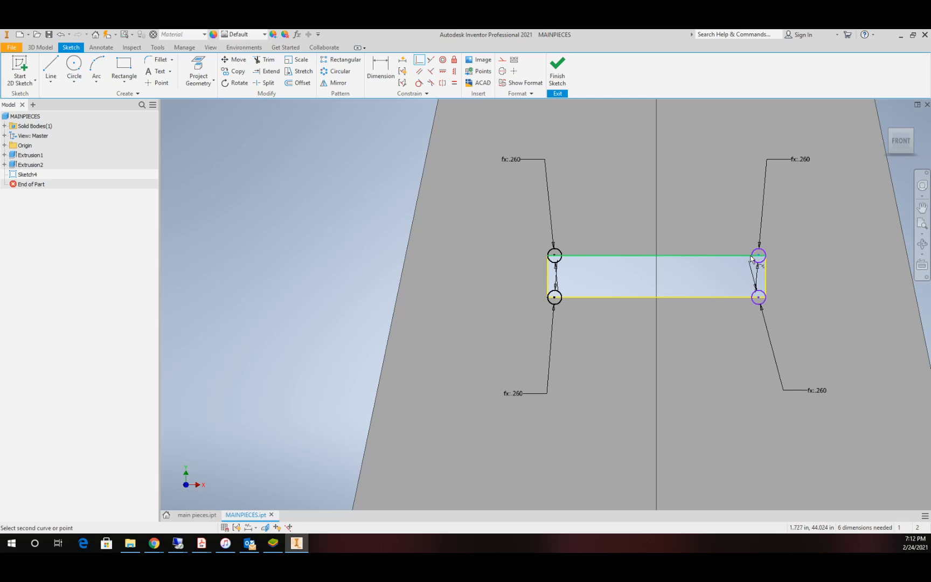
{"action": "left_click", "coordinate": [750, 256]}
{"action": "left_click", "coordinate": [758, 298]}
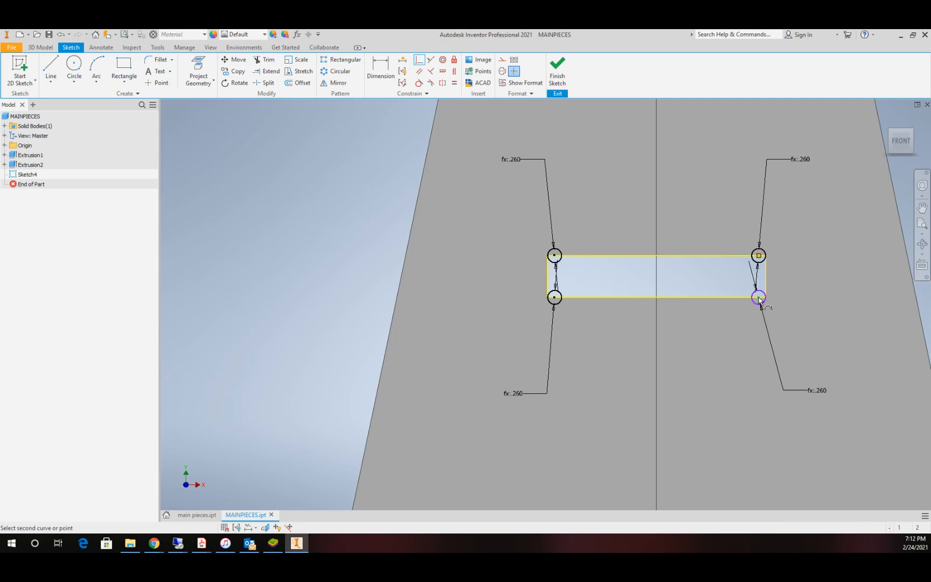
{"action": "left_click", "coordinate": [749, 298]}
Step: Make both circles in the left foot's slot tangent to the slot's bottom edge
{"action": "scroll", "coordinate": [687, 309], "scroll_direction": "down", "scroll_amount": 10}
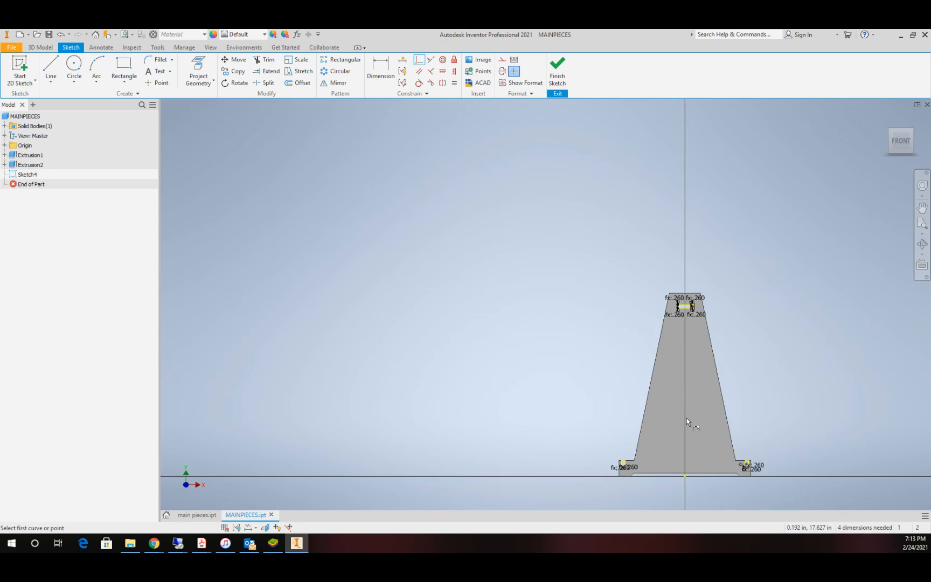
{"action": "scroll", "coordinate": [527, 471], "scroll_direction": "up", "scroll_amount": 10}
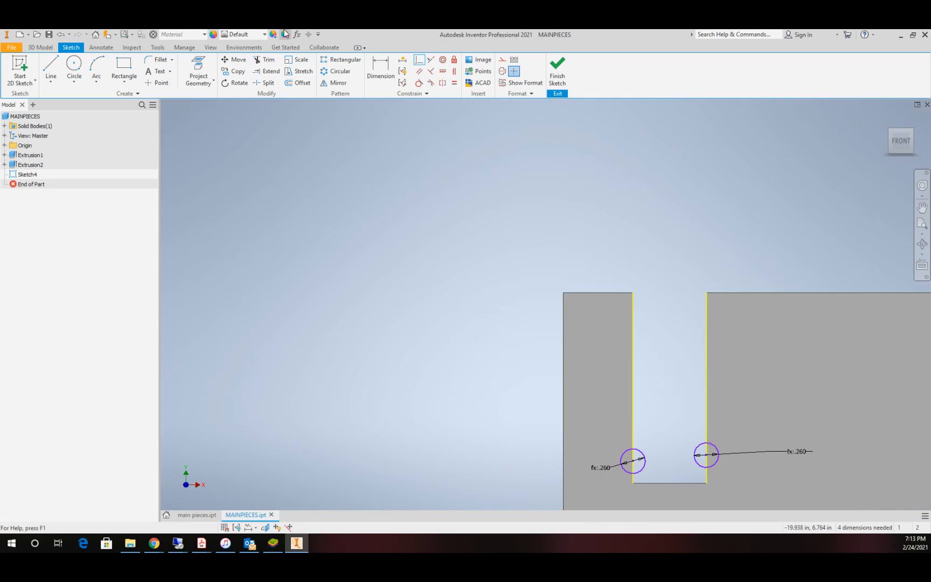
{"action": "left_click", "coordinate": [418, 83]}
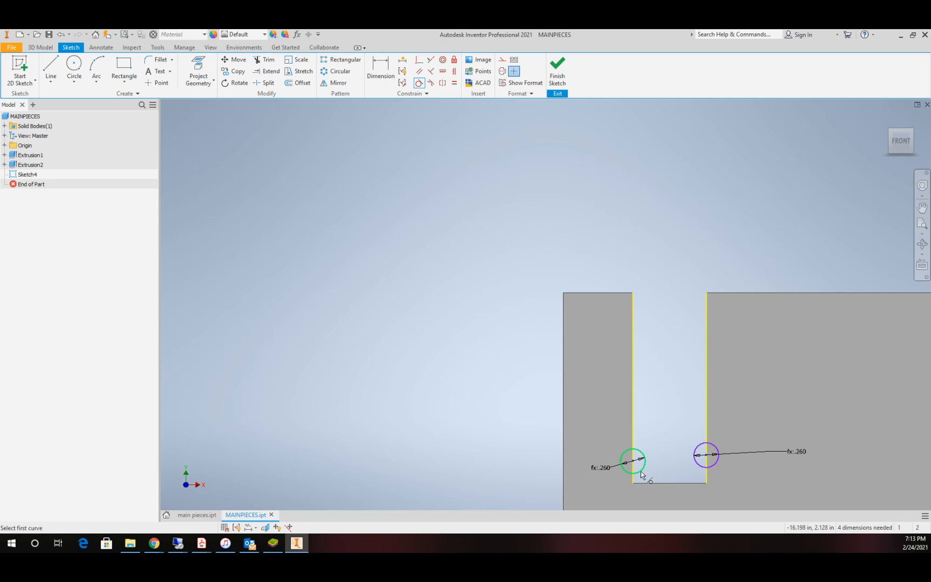
{"action": "left_click", "coordinate": [642, 474]}
{"action": "left_click", "coordinate": [652, 483]}
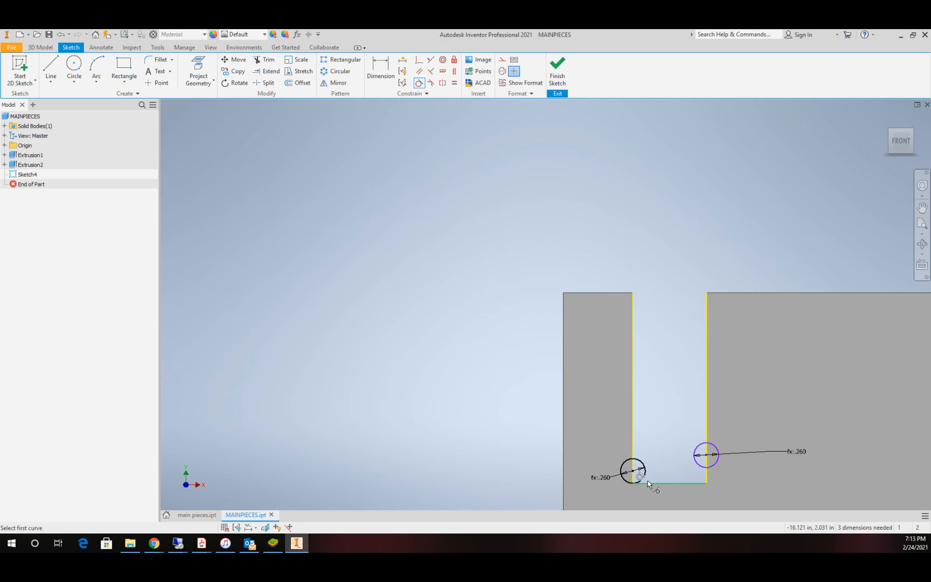
{"action": "left_click", "coordinate": [699, 468]}
{"action": "left_click", "coordinate": [693, 483]}
Step: Make both circles in the right foot's slot tangent to the slot's bottom edge
{"action": "scroll", "coordinate": [706, 473], "scroll_direction": "down", "scroll_amount": 7}
{"action": "scroll", "coordinate": [886, 458], "scroll_direction": "down", "scroll_amount": 3}
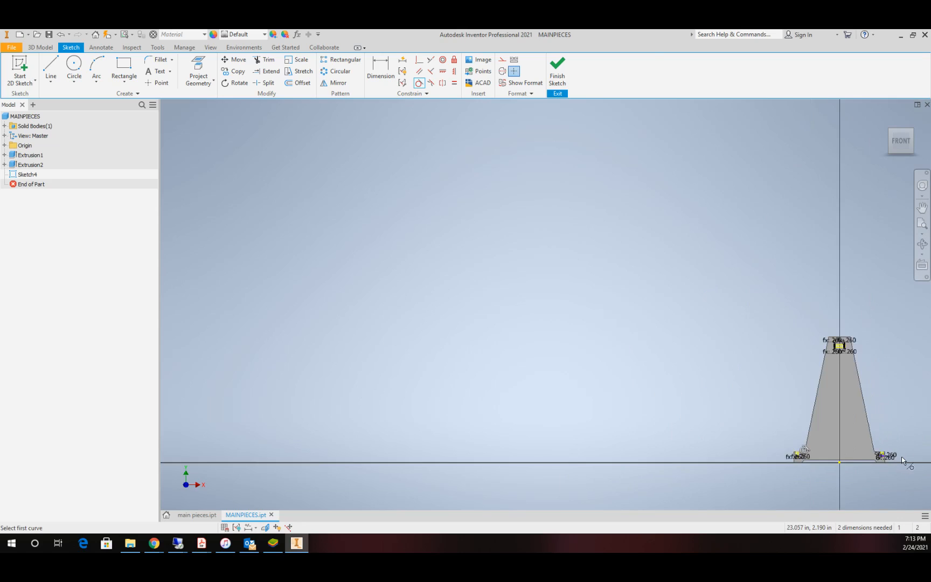
{"action": "scroll", "coordinate": [901, 455], "scroll_direction": "up", "scroll_amount": 5}
{"action": "scroll", "coordinate": [809, 458], "scroll_direction": "up", "scroll_amount": 5}
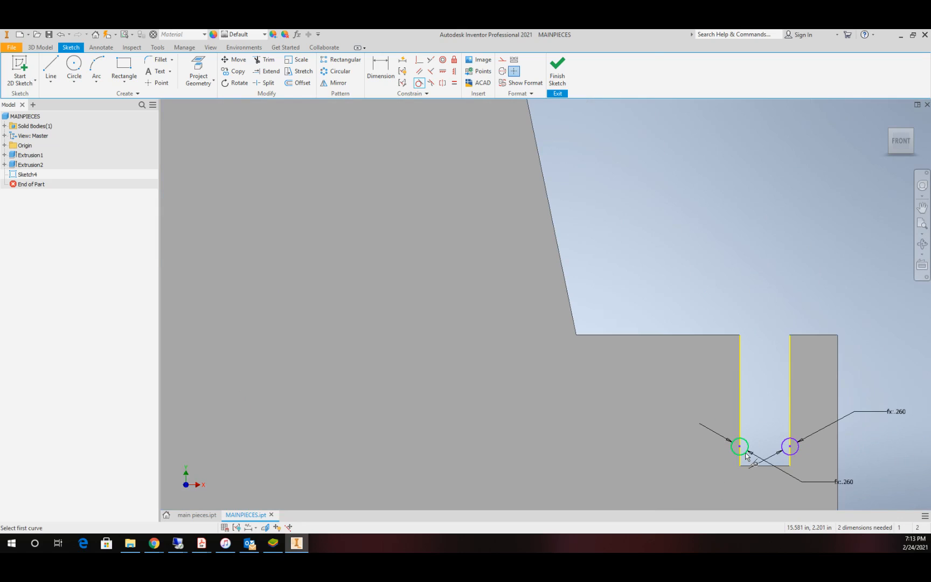
{"action": "left_click", "coordinate": [747, 456]}
{"action": "left_click", "coordinate": [753, 467]}
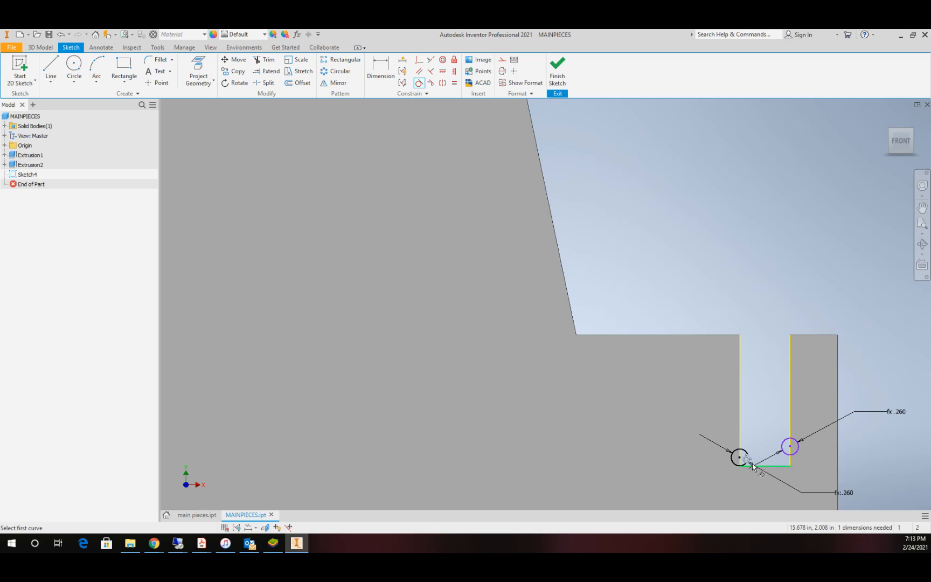
{"action": "left_click", "coordinate": [782, 456]}
{"action": "left_click", "coordinate": [781, 466]}
Step: Finish the relief-circle sketch and start an Extrude cut with both circles in the right foot's slot as profiles
{"action": "scroll", "coordinate": [557, 380], "scroll_direction": "down", "scroll_amount": 6}
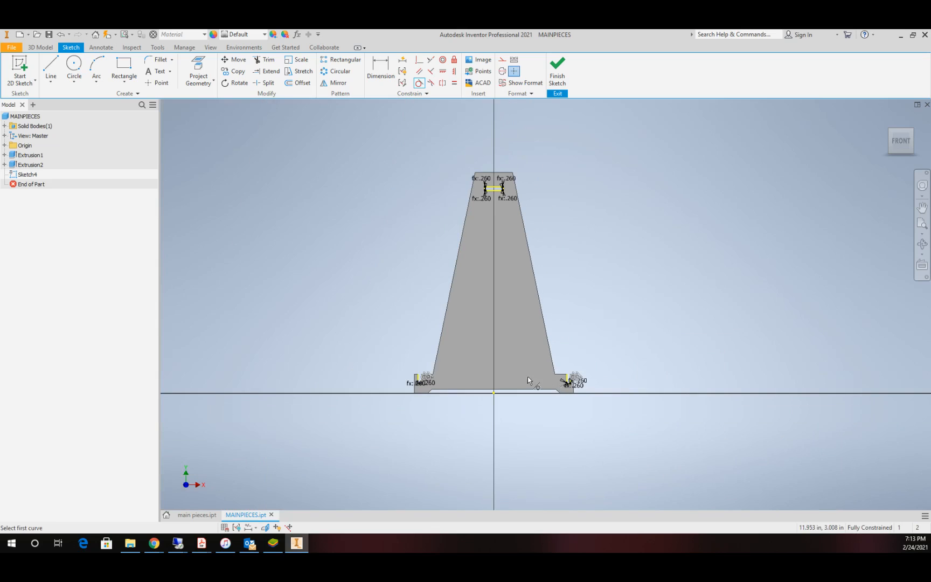
{"action": "left_click", "coordinate": [558, 76]}
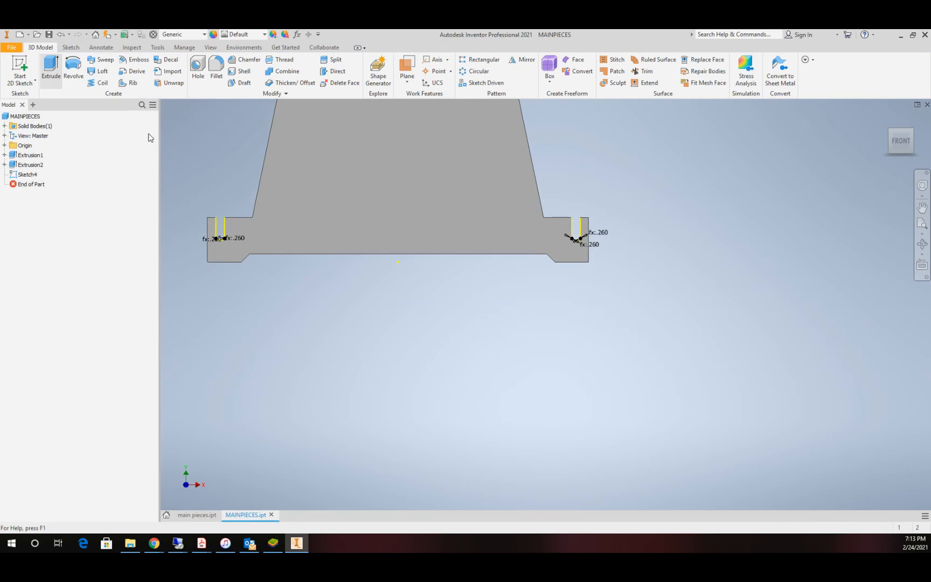
{"action": "key", "text": "e"}
{"action": "left_click", "coordinate": [207, 282]}
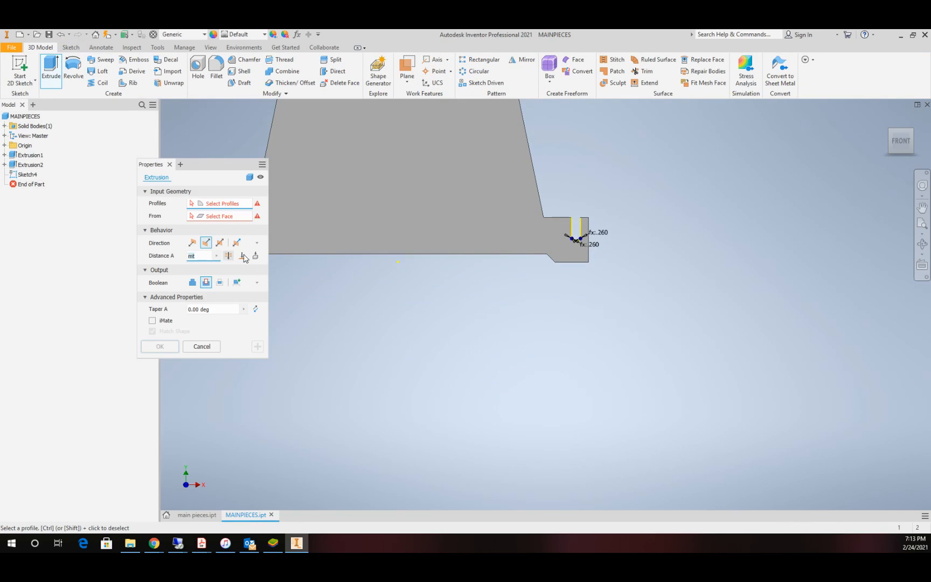
{"action": "scroll", "coordinate": [651, 266], "scroll_direction": "down", "scroll_amount": 3}
{"action": "scroll", "coordinate": [434, 228], "scroll_direction": "down", "scroll_amount": 8}
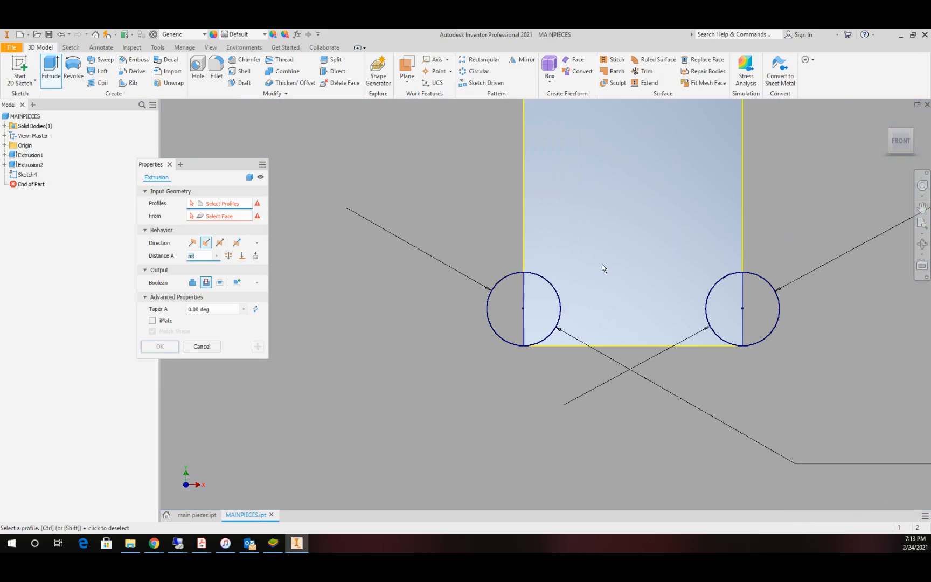
{"action": "left_click", "coordinate": [539, 278]}
{"action": "left_click", "coordinate": [722, 281]}
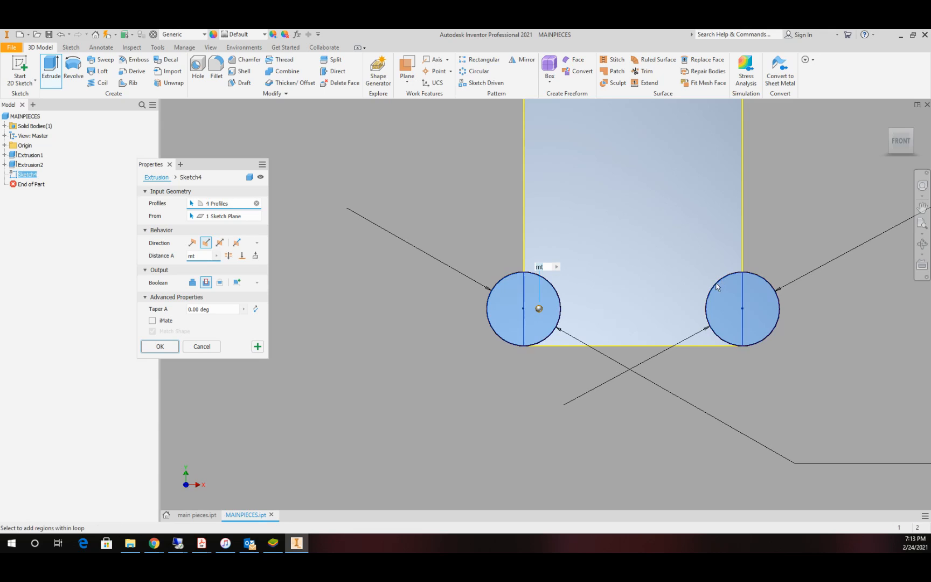
Step: Add both circles in the left foot's slot to the cut profiles
{"action": "scroll", "coordinate": [619, 299], "scroll_direction": "up", "scroll_amount": 10}
{"action": "scroll", "coordinate": [498, 308], "scroll_direction": "down", "scroll_amount": 8}
{"action": "scroll", "coordinate": [600, 313], "scroll_direction": "down", "scroll_amount": 5}
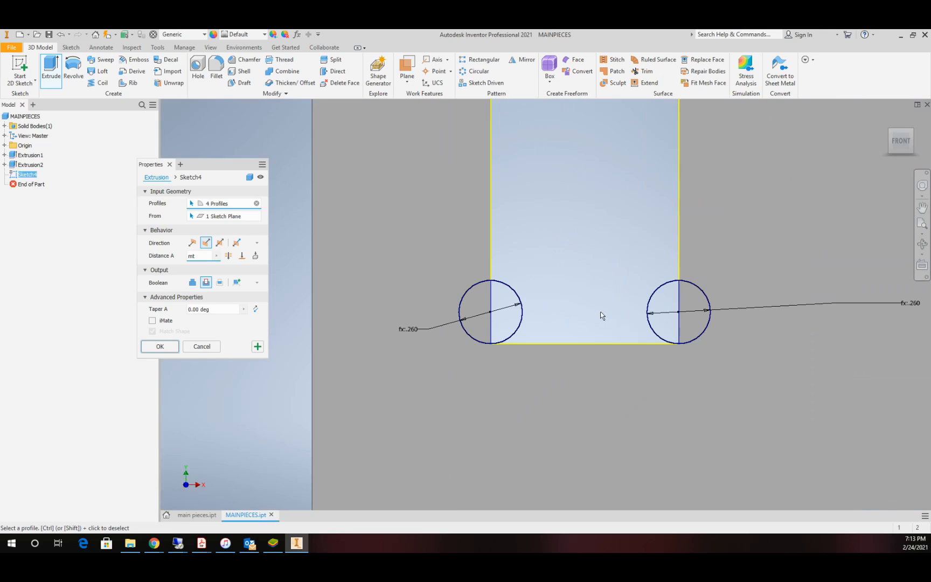
{"action": "left_click", "coordinate": [499, 283]}
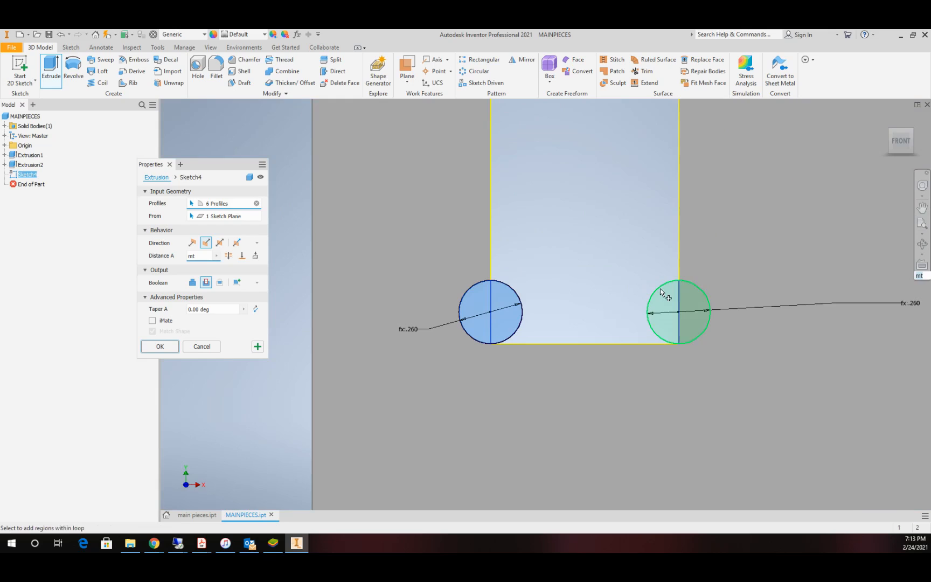
Step: Add the two left circles of the top rectangular slot to the cut profiles
{"action": "scroll", "coordinate": [662, 289], "scroll_direction": "up", "scroll_amount": 8}
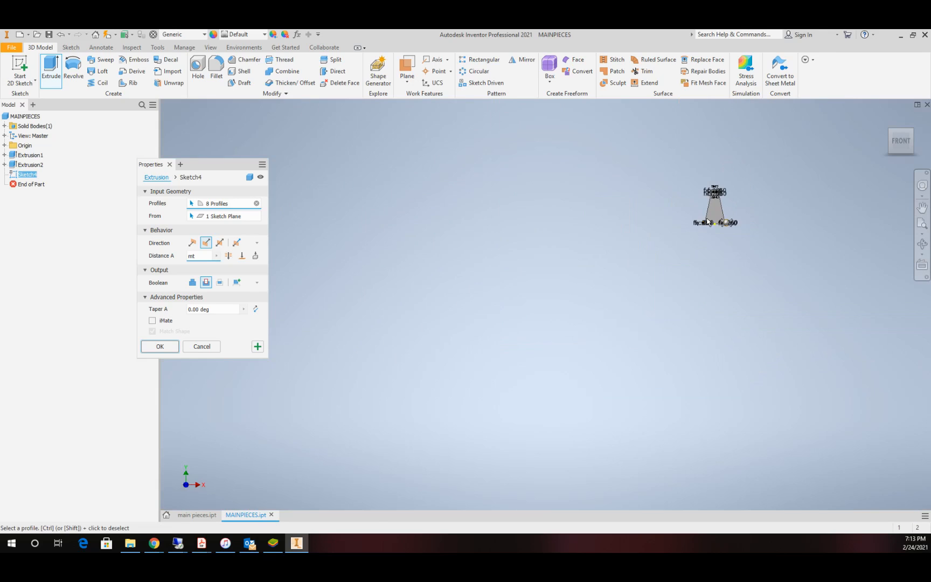
{"action": "scroll", "coordinate": [805, 177], "scroll_direction": "up", "scroll_amount": 3}
{"action": "scroll", "coordinate": [820, 156], "scroll_direction": "down", "scroll_amount": 6}
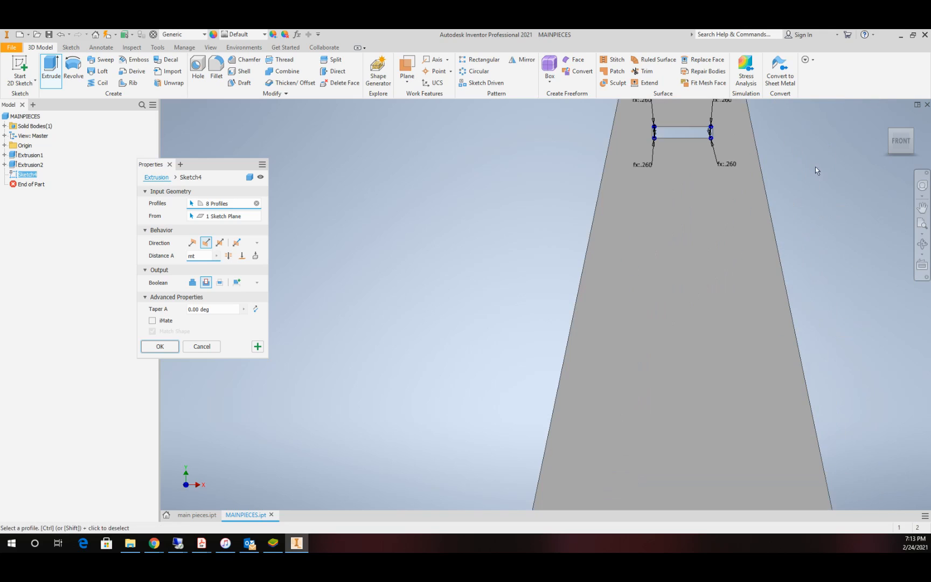
{"action": "scroll", "coordinate": [671, 118], "scroll_direction": "down", "scroll_amount": 5}
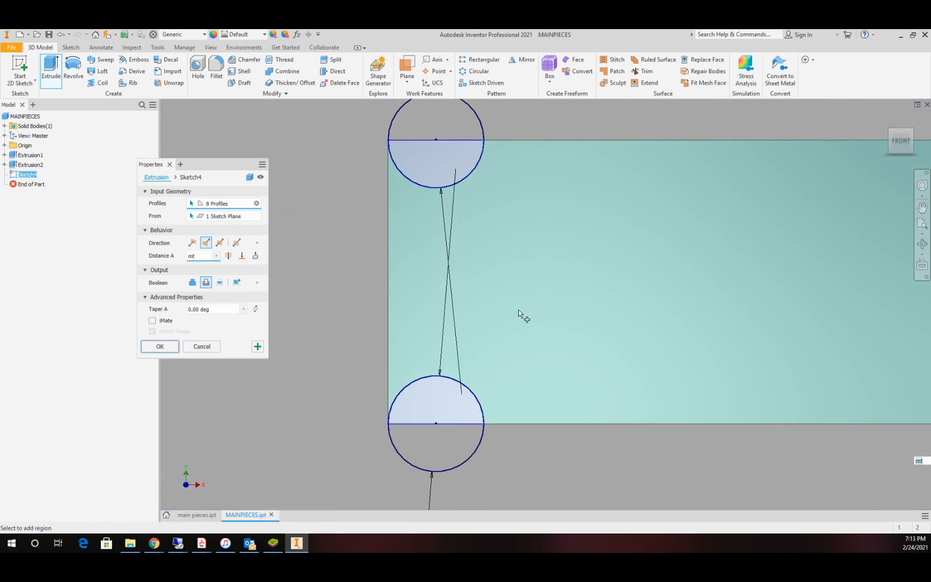
{"action": "left_click", "coordinate": [393, 445]}
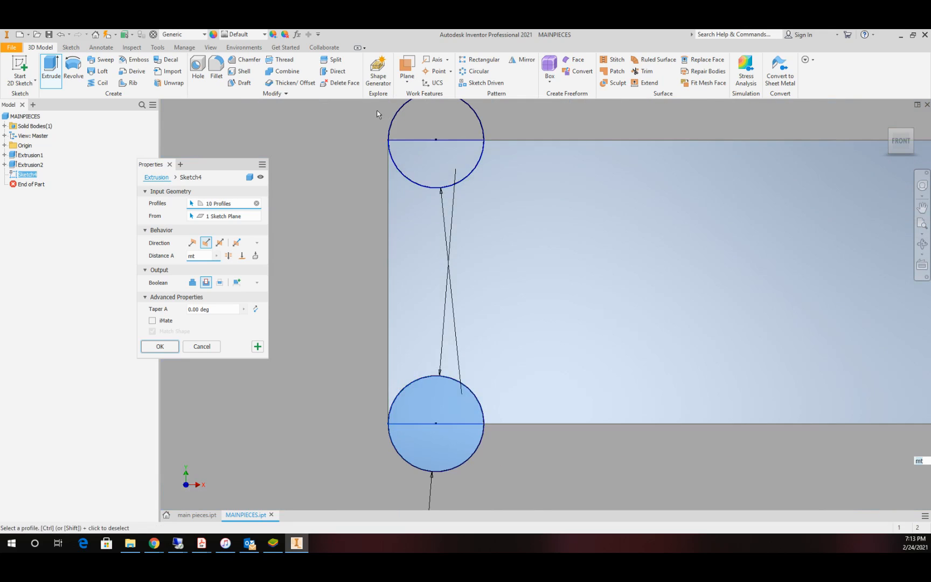
{"action": "left_click", "coordinate": [400, 173]}
Step: Add the two right circles of the top rectangular slot and cut all selected circles to distance mt
{"action": "scroll", "coordinate": [565, 250], "scroll_direction": "up", "scroll_amount": 5}
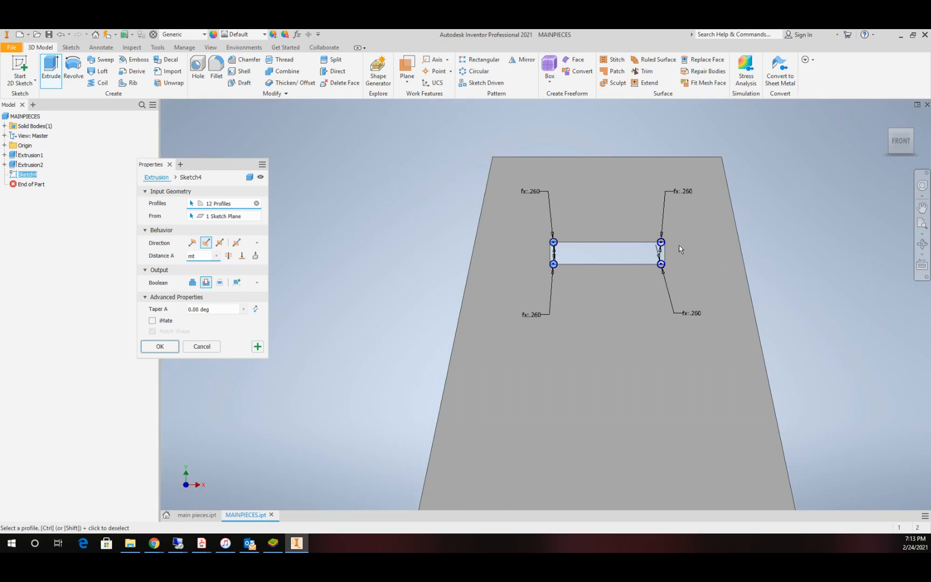
{"action": "scroll", "coordinate": [678, 244], "scroll_direction": "down", "scroll_amount": 5}
{"action": "left_click", "coordinate": [494, 240]}
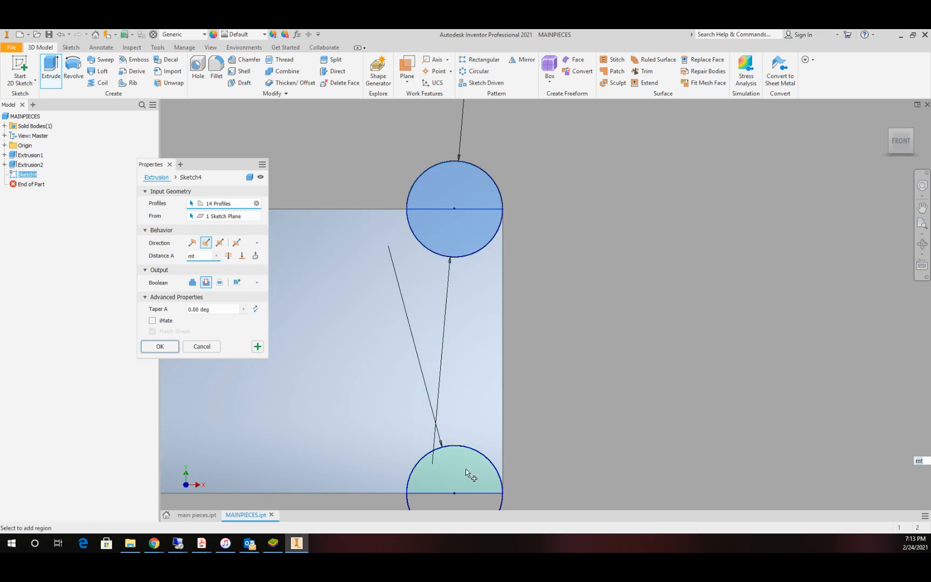
{"action": "left_click", "coordinate": [479, 458]}
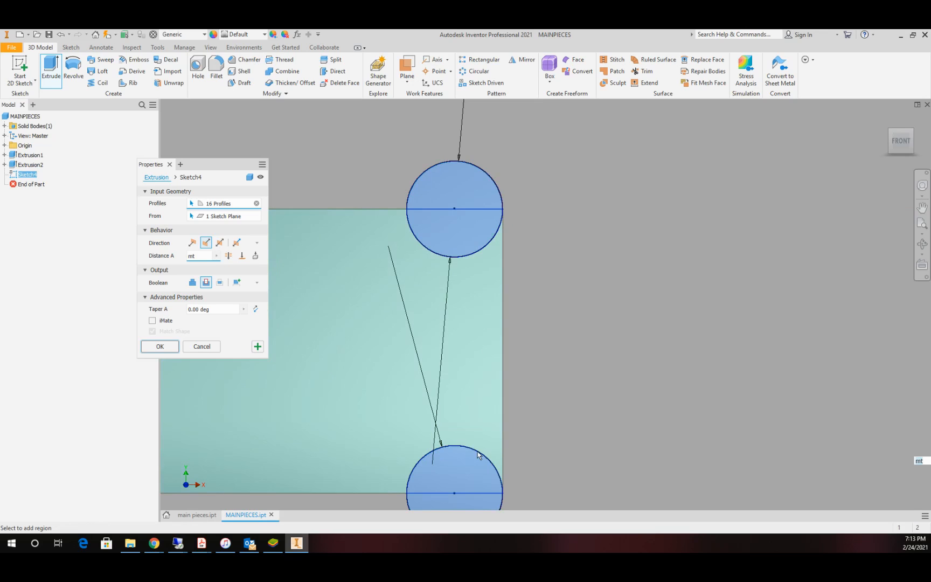
{"action": "left_click", "coordinate": [160, 346]}
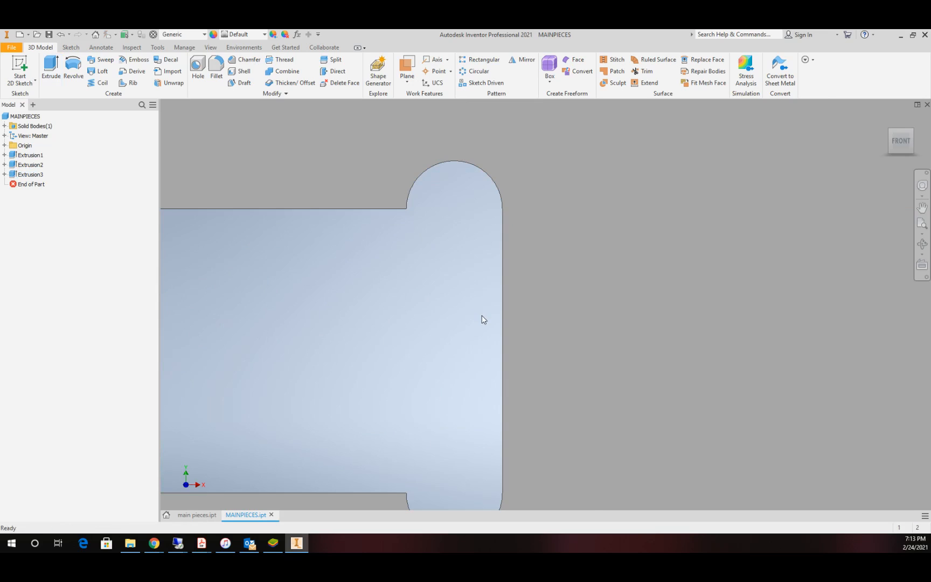
Step: Examine the corner reliefs cut in the top rectangular slot and in both foot slots
{"action": "scroll", "coordinate": [482, 315], "scroll_direction": "up", "scroll_amount": 4}
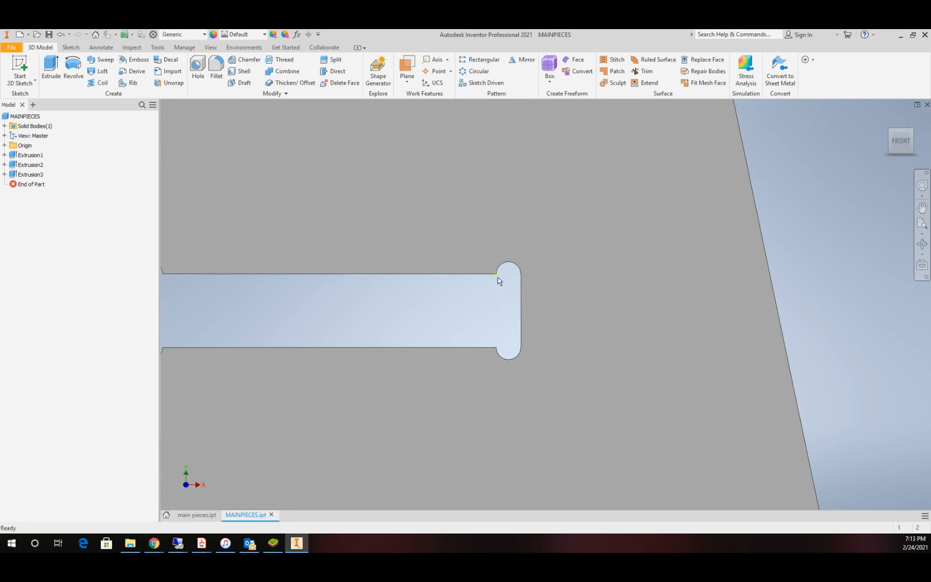
{"action": "scroll", "coordinate": [406, 306], "scroll_direction": "up", "scroll_amount": 4}
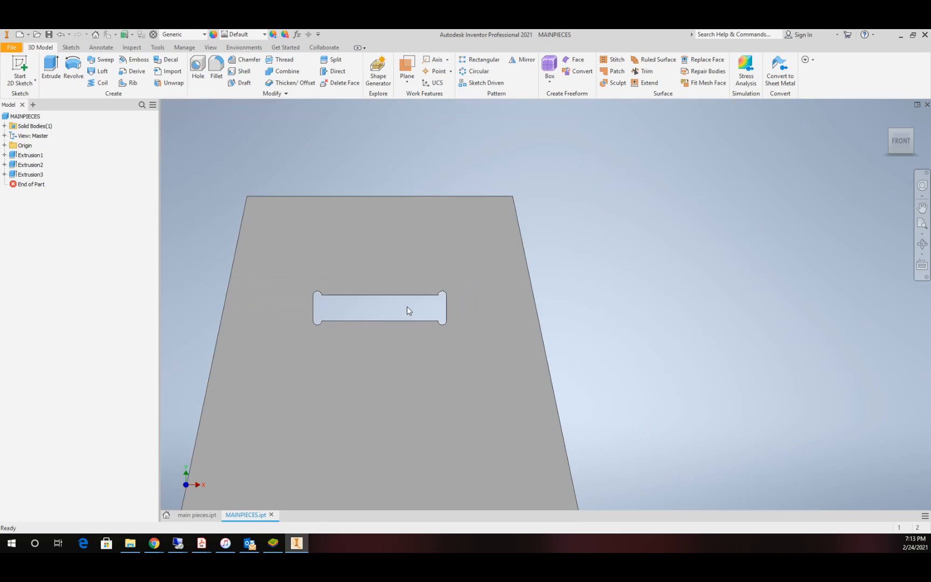
{"action": "scroll", "coordinate": [438, 306], "scroll_direction": "down", "scroll_amount": 3}
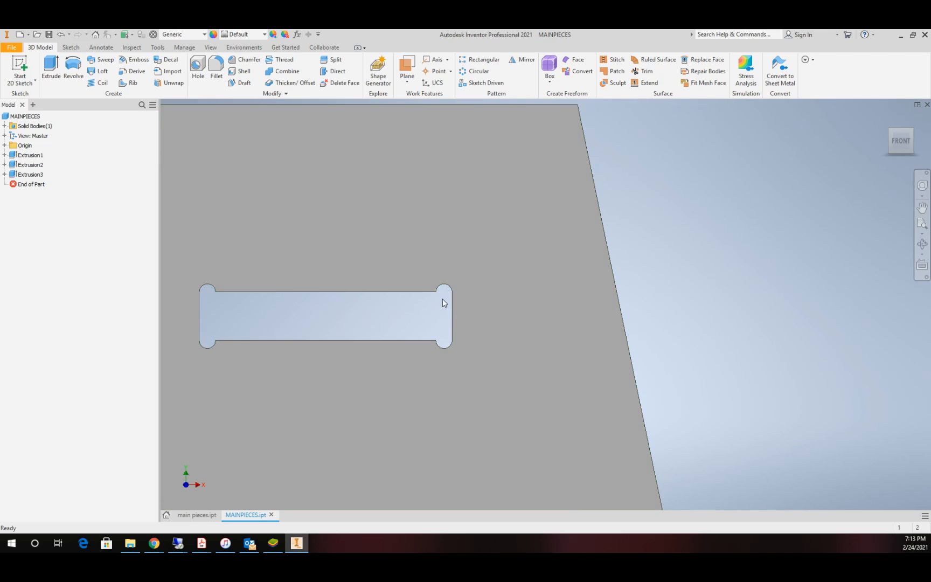
{"action": "scroll", "coordinate": [440, 318], "scroll_direction": "up", "scroll_amount": 5}
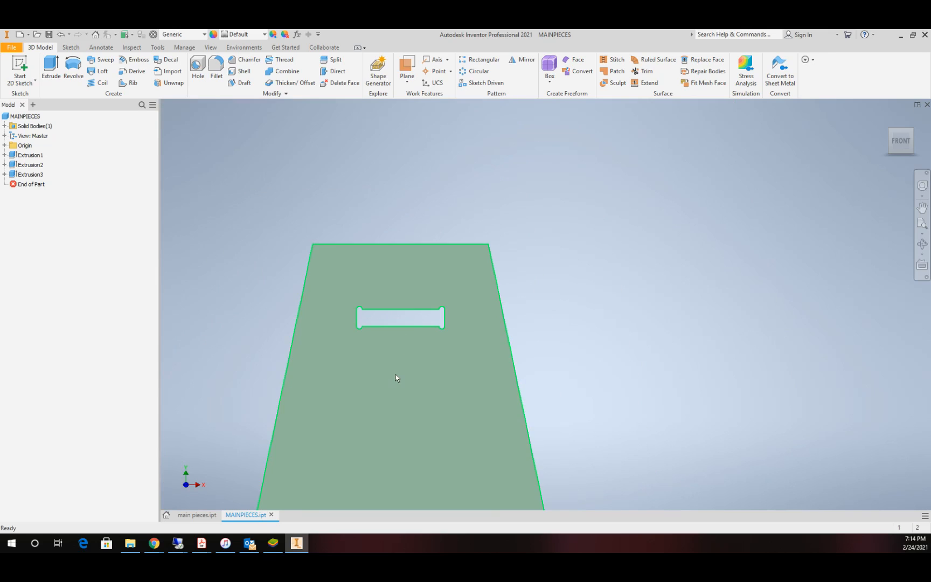
{"action": "scroll", "coordinate": [397, 407], "scroll_direction": "up", "scroll_amount": 6}
{"action": "scroll", "coordinate": [408, 442], "scroll_direction": "down", "scroll_amount": 5}
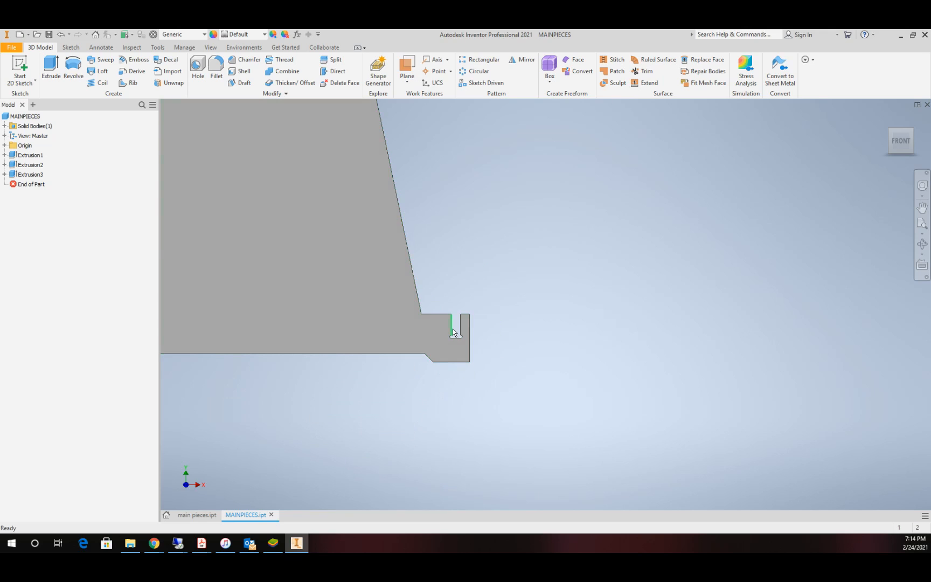
{"action": "scroll", "coordinate": [447, 332], "scroll_direction": "up", "scroll_amount": 3}
{"action": "scroll", "coordinate": [367, 334], "scroll_direction": "down", "scroll_amount": 4}
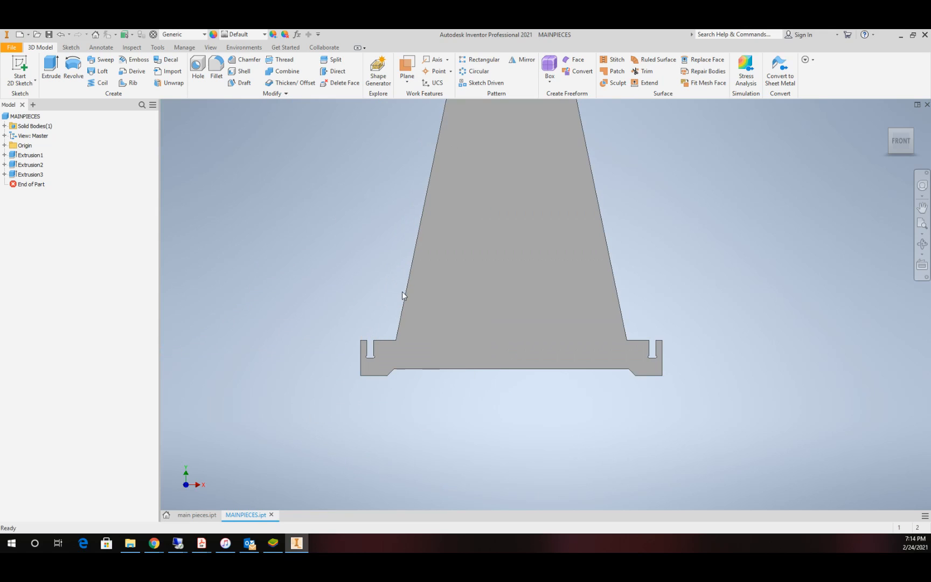
{"action": "scroll", "coordinate": [444, 249], "scroll_direction": "up", "scroll_amount": 5}
{"action": "scroll", "coordinate": [444, 246], "scroll_direction": "down", "scroll_amount": 4}
{"action": "scroll", "coordinate": [456, 187], "scroll_direction": "up", "scroll_amount": 2}
{"action": "scroll", "coordinate": [451, 199], "scroll_direction": "down", "scroll_amount": 2}
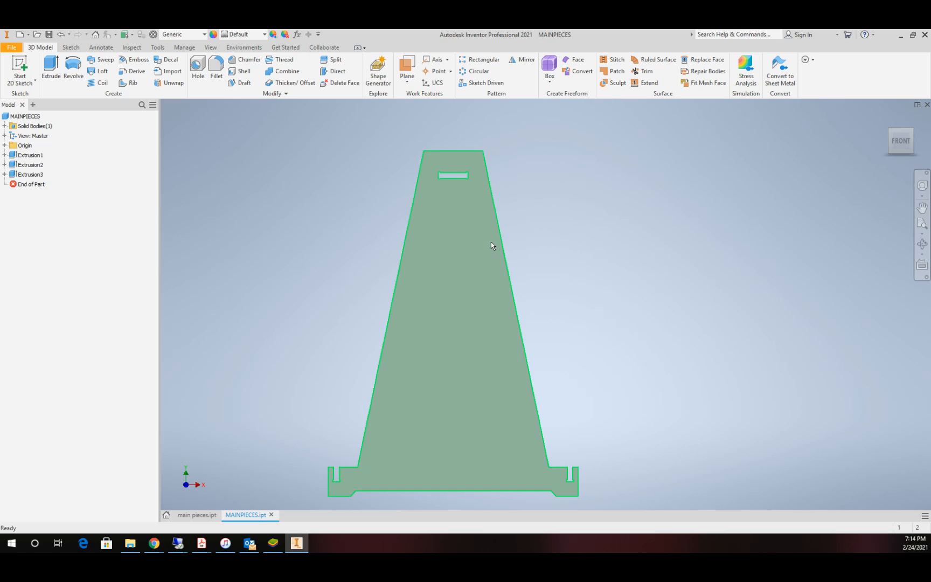
{"action": "scroll", "coordinate": [527, 277], "scroll_direction": "down", "scroll_amount": 3}
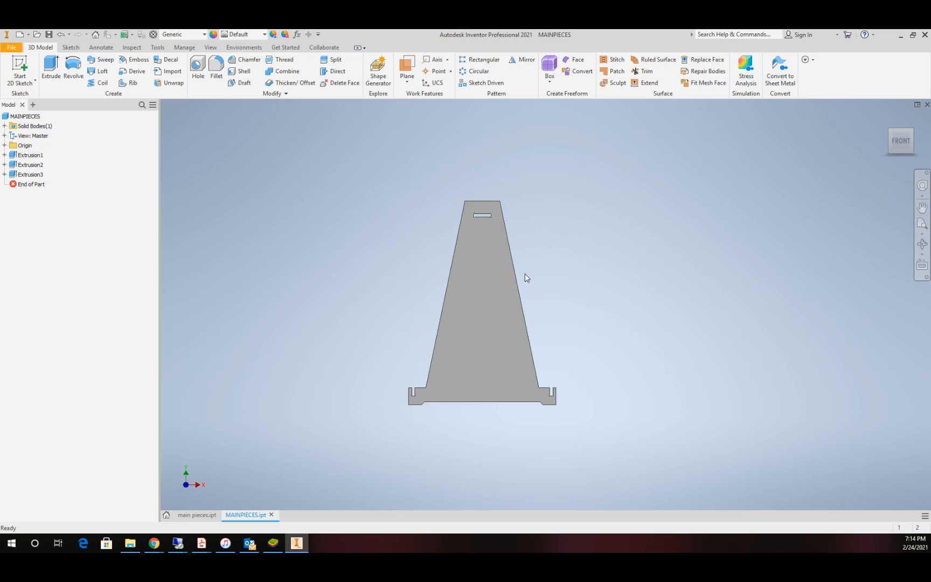
{"action": "scroll", "coordinate": [525, 277], "scroll_direction": "down", "scroll_amount": 2}
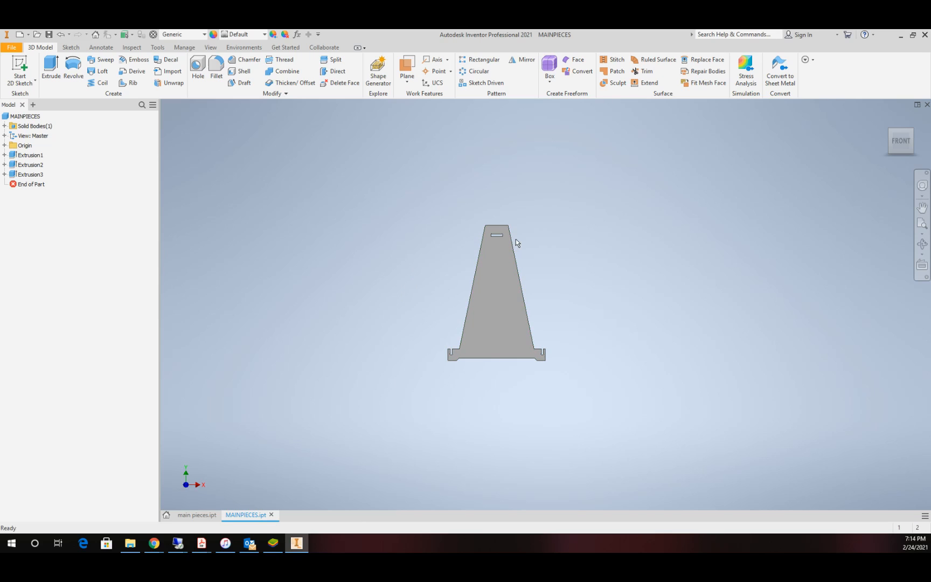
{"action": "scroll", "coordinate": [524, 223], "scroll_direction": "up", "scroll_amount": 3}
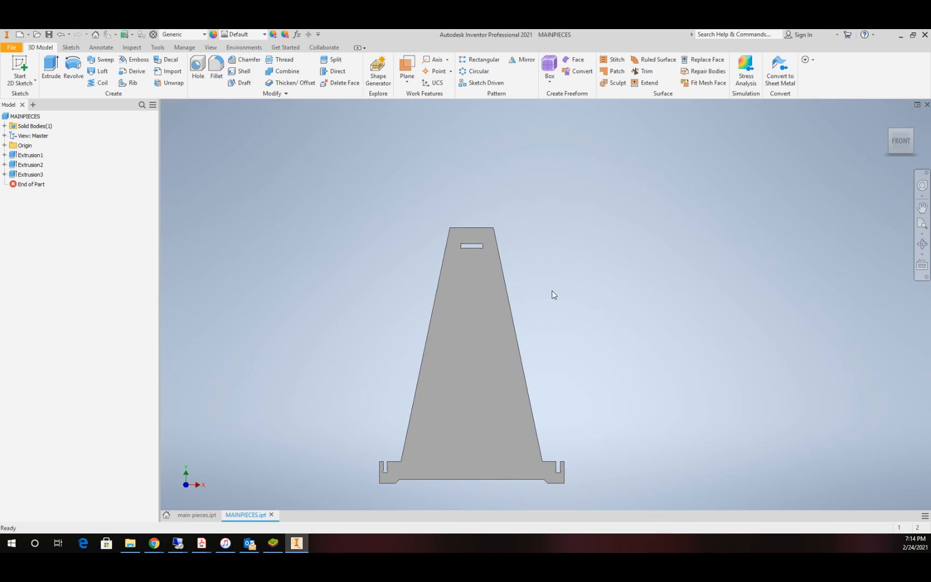
{"action": "scroll", "coordinate": [603, 305], "scroll_direction": "down", "scroll_amount": 3}
{"action": "scroll", "coordinate": [602, 305], "scroll_direction": "up", "scroll_amount": 3}
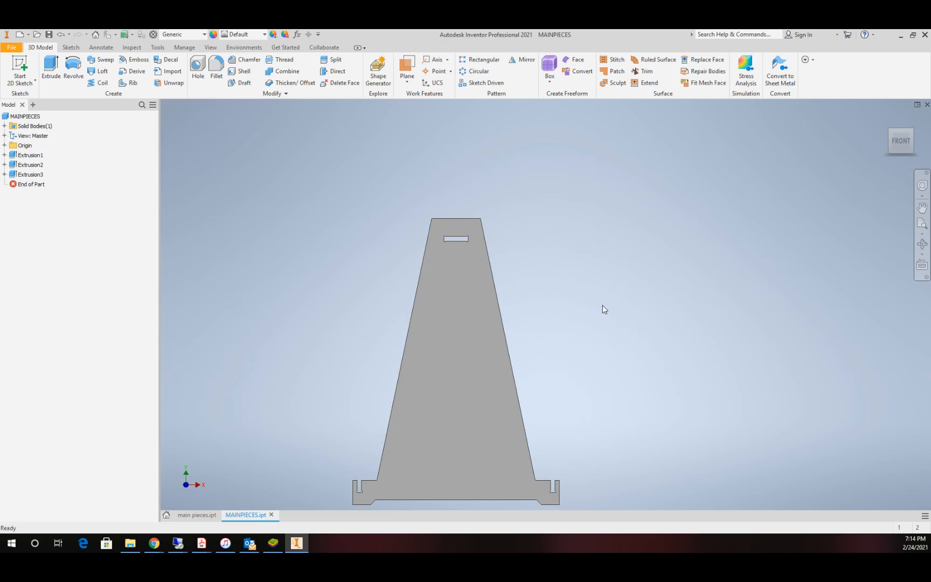
{"action": "scroll", "coordinate": [603, 305], "scroll_direction": "down", "scroll_amount": 2}
Step: In a new XY-plane sketch, draw a closed right trapezoid to the plate's right, about 46.6 in tall and 10.9 in wide at its top
{"action": "left_click", "coordinate": [20, 69]}
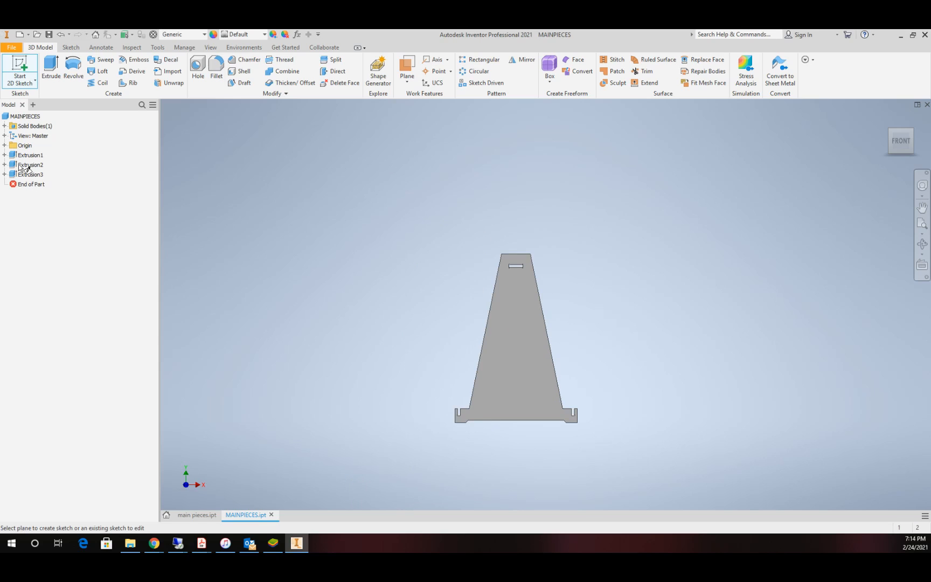
{"action": "left_click", "coordinate": [4, 145]}
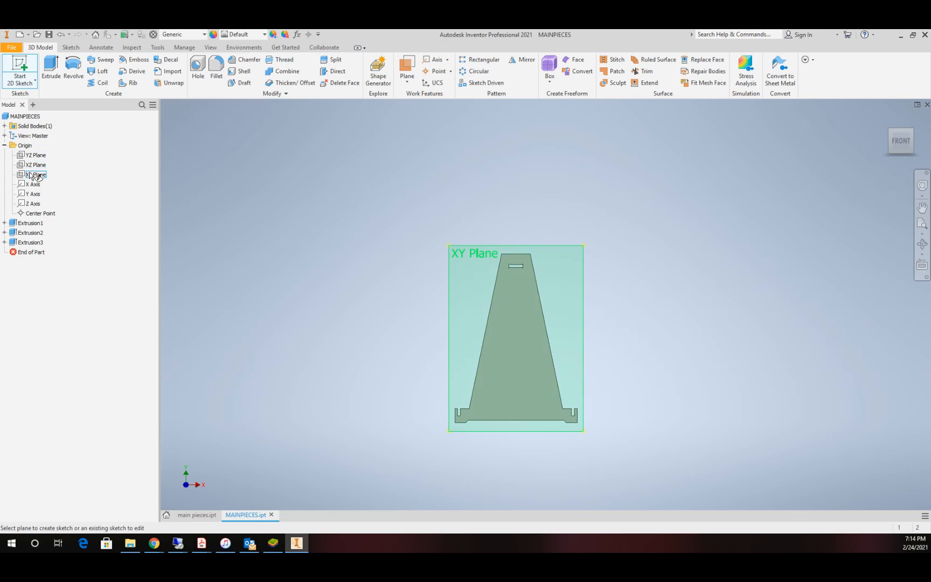
{"action": "left_click", "coordinate": [34, 174]}
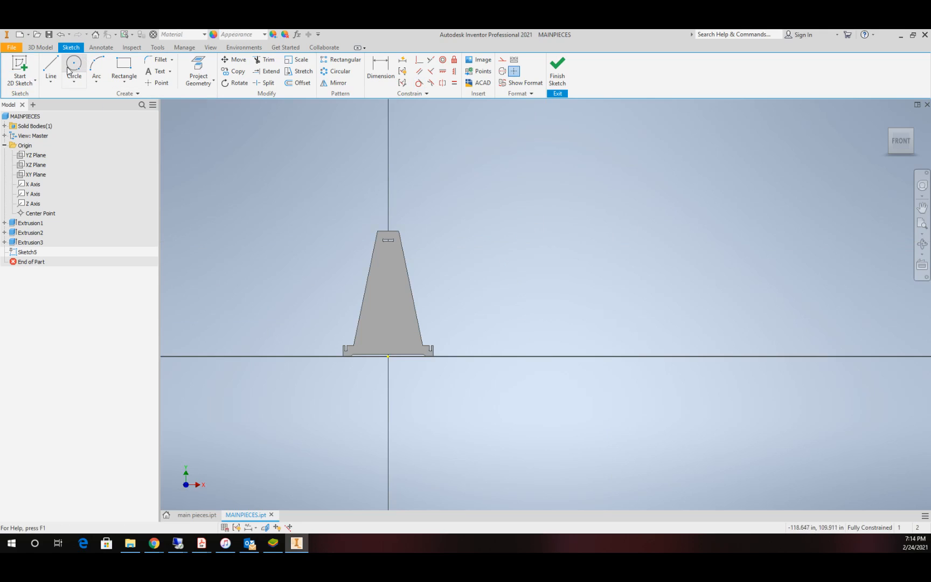
{"action": "left_click", "coordinate": [50, 69]}
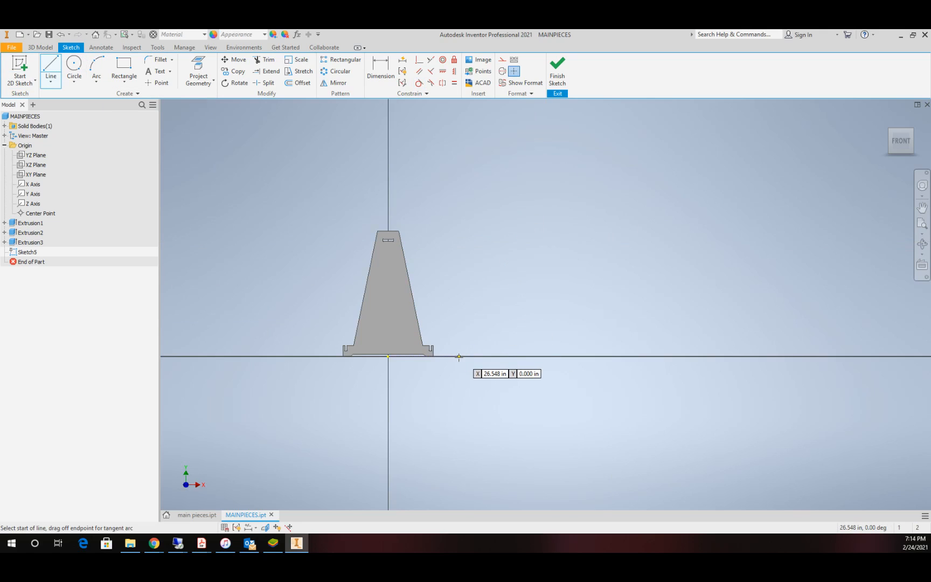
{"action": "left_click", "coordinate": [460, 356]}
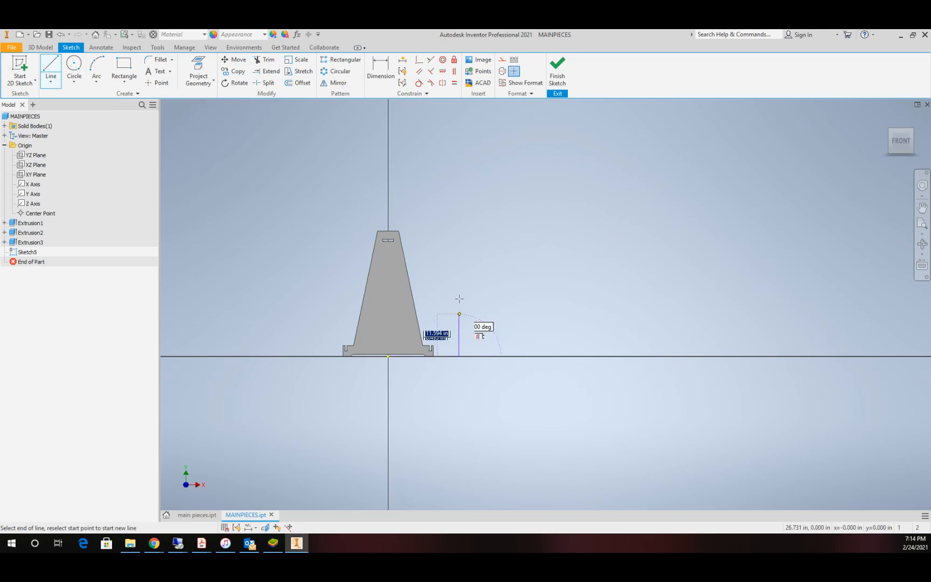
{"action": "left_click", "coordinate": [460, 232]}
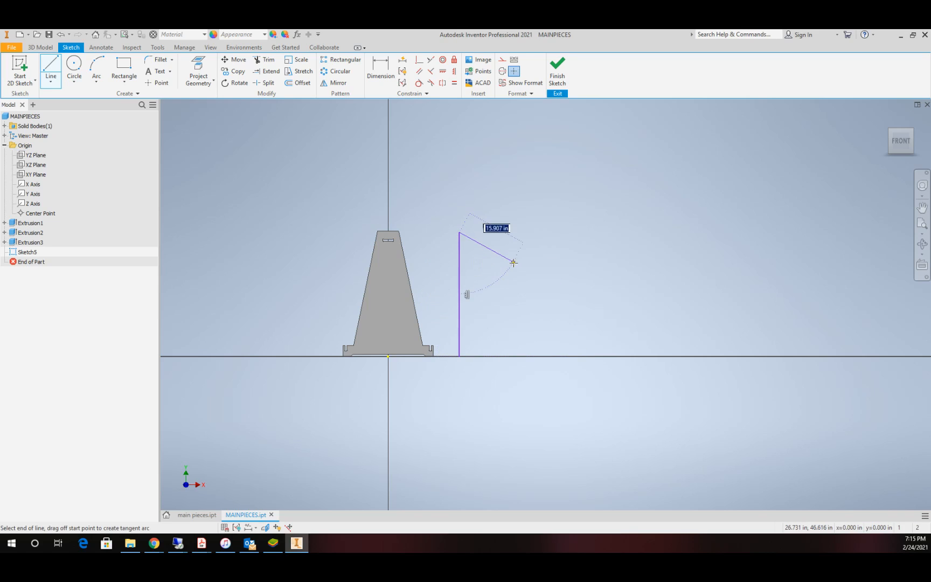
{"action": "left_click", "coordinate": [489, 232]}
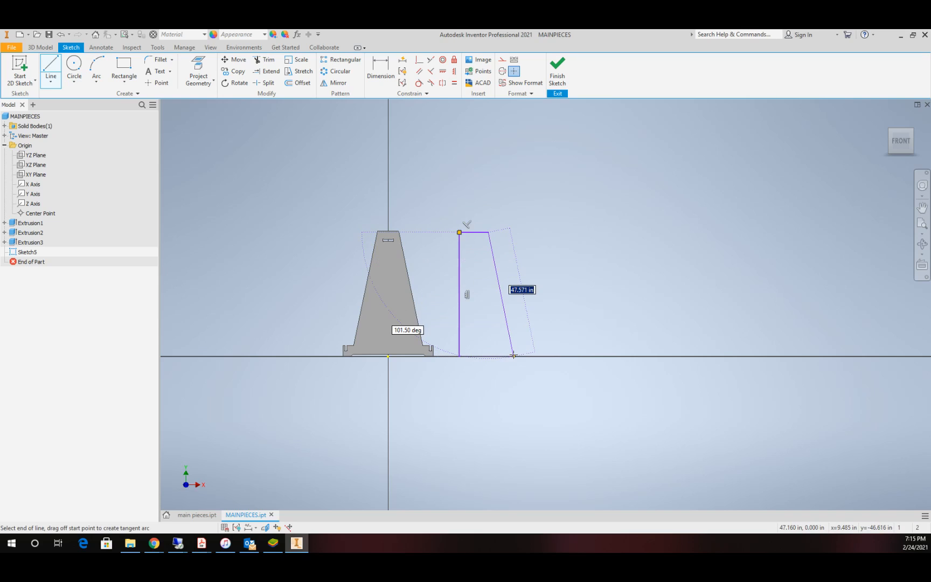
{"action": "left_click", "coordinate": [514, 355]}
{"action": "left_click", "coordinate": [459, 355]}
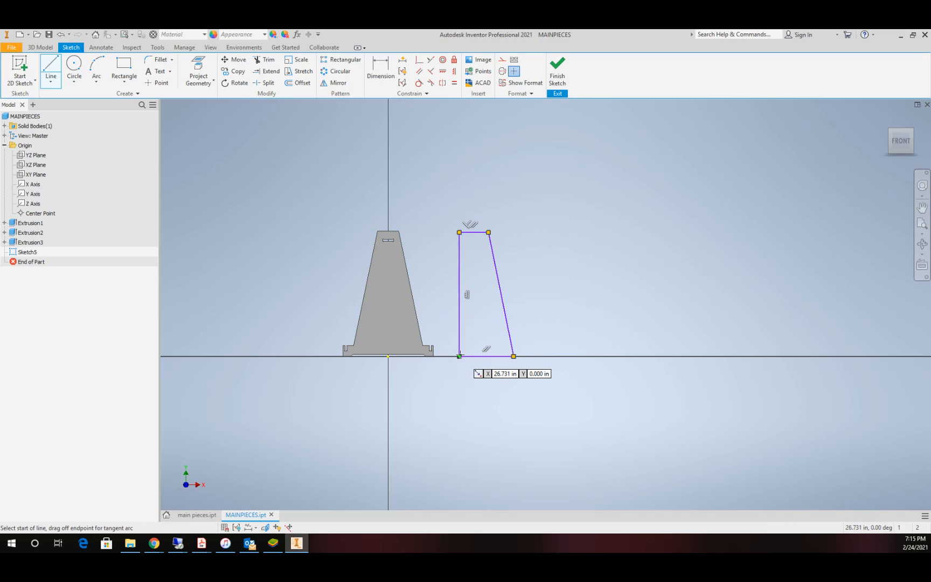
{"action": "key", "text": "Escape"}
{"action": "scroll", "coordinate": [471, 262], "scroll_direction": "down", "scroll_amount": 3}
{"action": "scroll", "coordinate": [475, 257], "scroll_direction": "up", "scroll_amount": 1}
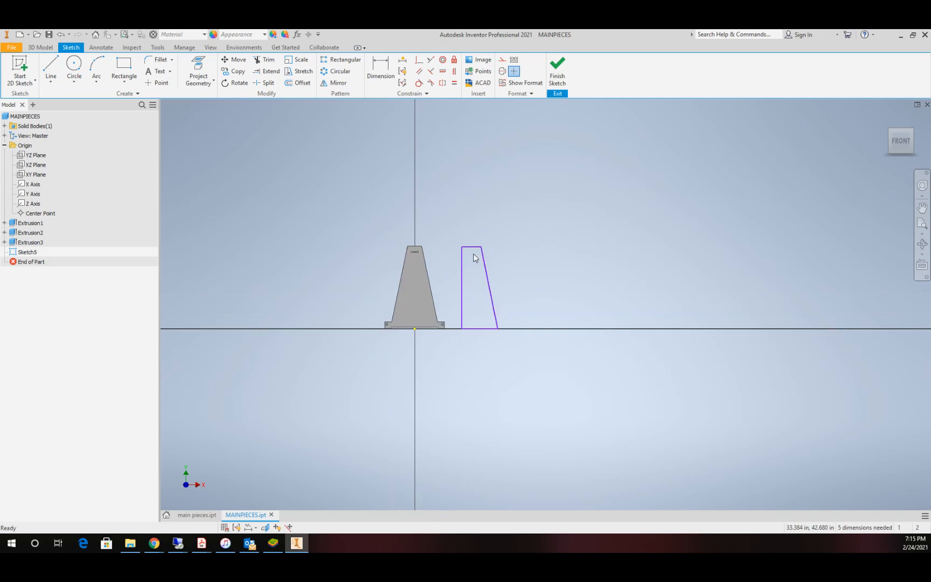
Step: Make the trapezoid's top edge collinear with the top edge of the existing tapered plate
{"action": "scroll", "coordinate": [475, 258], "scroll_direction": "up", "scroll_amount": 3}
{"action": "scroll", "coordinate": [453, 270], "scroll_direction": "down", "scroll_amount": 2}
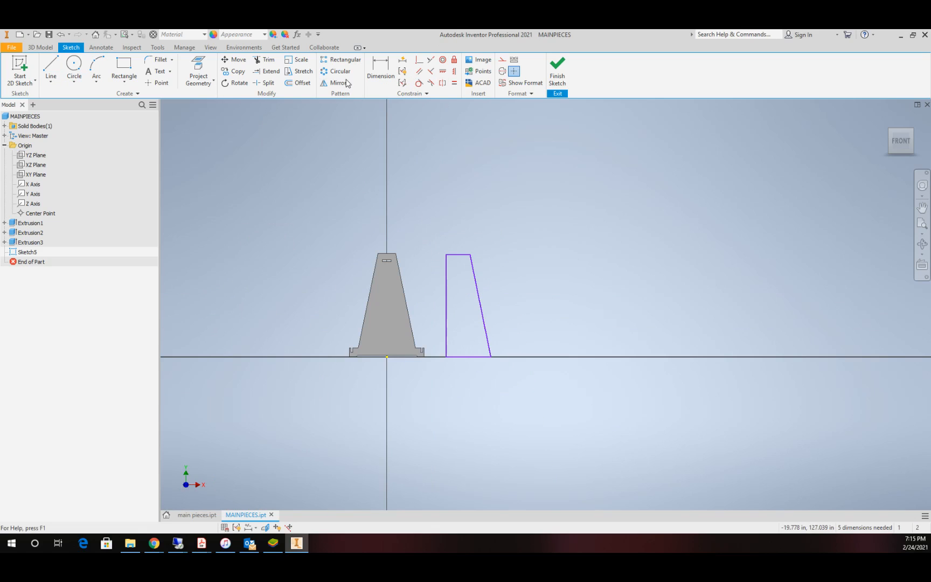
{"action": "left_click", "coordinate": [430, 61]}
{"action": "scroll", "coordinate": [396, 249], "scroll_direction": "up", "scroll_amount": 4}
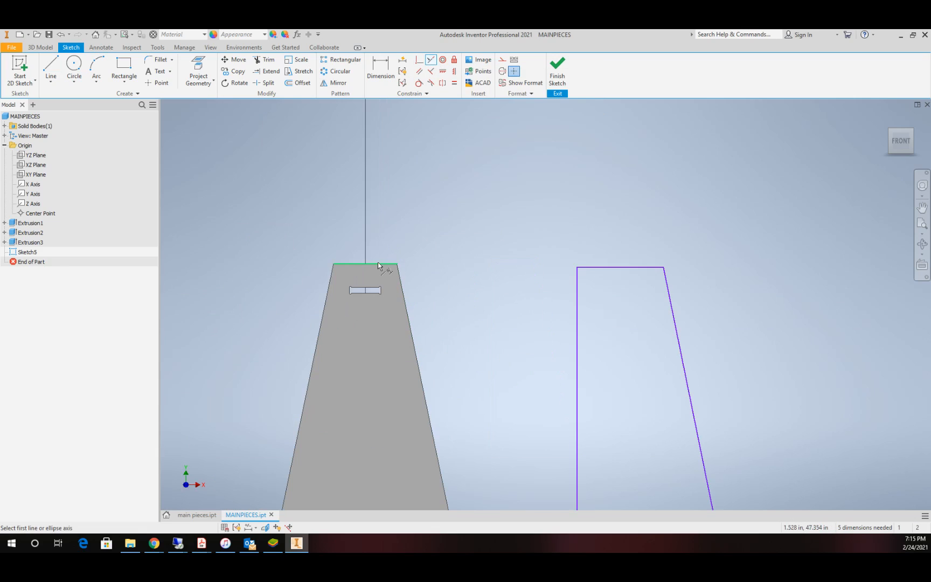
{"action": "left_click", "coordinate": [378, 263]}
{"action": "left_click", "coordinate": [636, 266]}
{"action": "scroll", "coordinate": [628, 291], "scroll_direction": "down", "scroll_amount": 5}
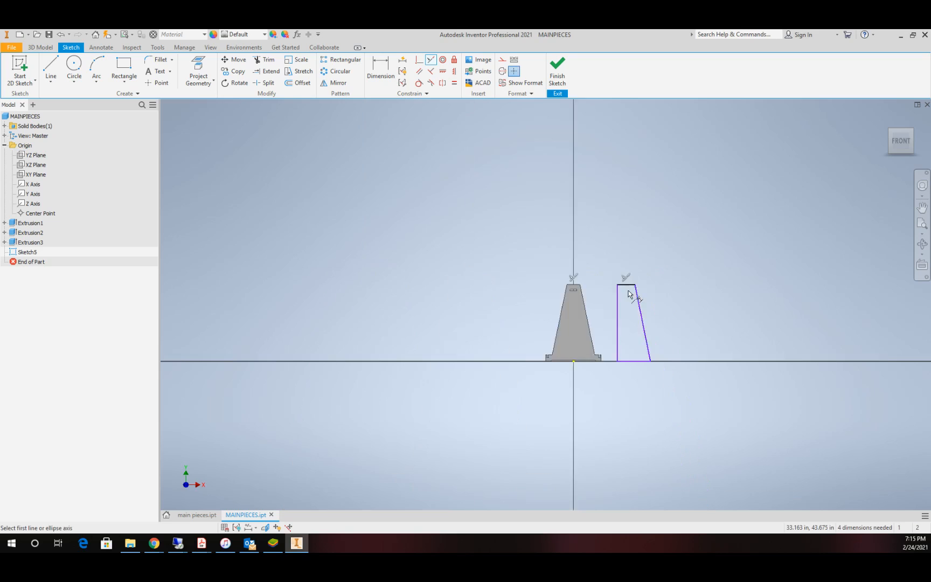
Step: Make the trapezoid's bottom edge collinear with the bottom edge of the plate's right foot
{"action": "scroll", "coordinate": [629, 291], "scroll_direction": "down", "scroll_amount": 5}
{"action": "scroll", "coordinate": [629, 364], "scroll_direction": "up", "scroll_amount": 10}
{"action": "scroll", "coordinate": [663, 154], "scroll_direction": "down", "scroll_amount": 9}
{"action": "scroll", "coordinate": [683, 129], "scroll_direction": "up", "scroll_amount": 6}
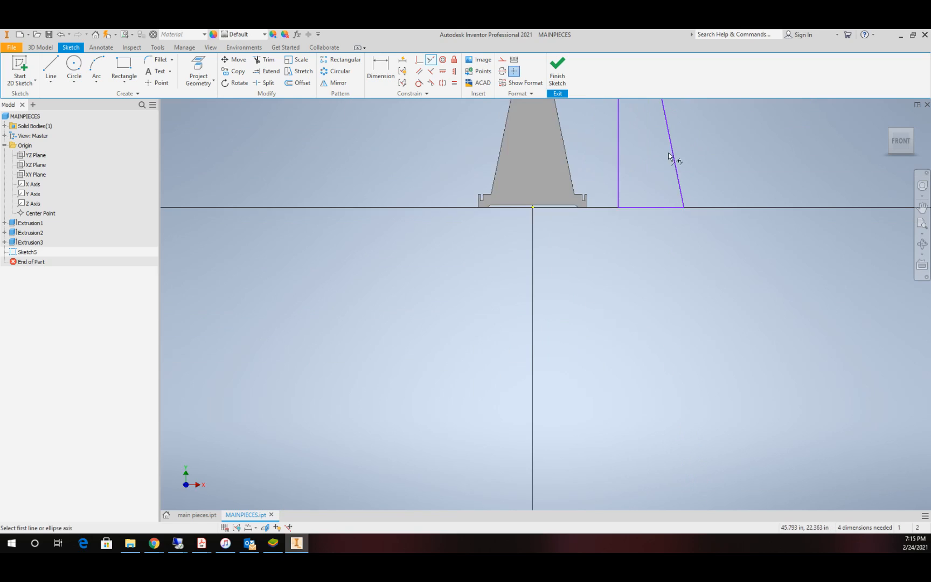
{"action": "scroll", "coordinate": [668, 157], "scroll_direction": "up", "scroll_amount": 5}
{"action": "scroll", "coordinate": [533, 293], "scroll_direction": "down", "scroll_amount": 4}
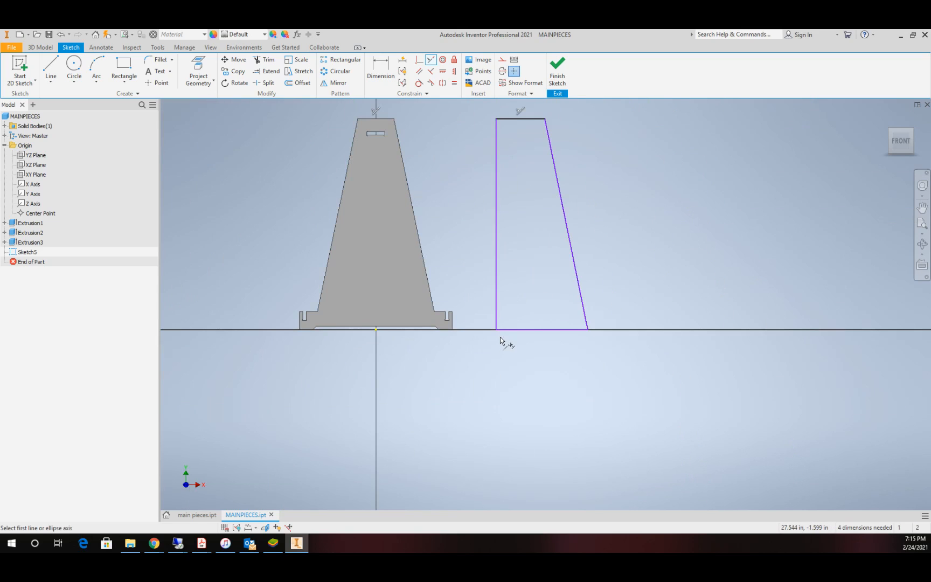
{"action": "left_click", "coordinate": [505, 329]}
{"action": "scroll", "coordinate": [453, 330], "scroll_direction": "up", "scroll_amount": 6}
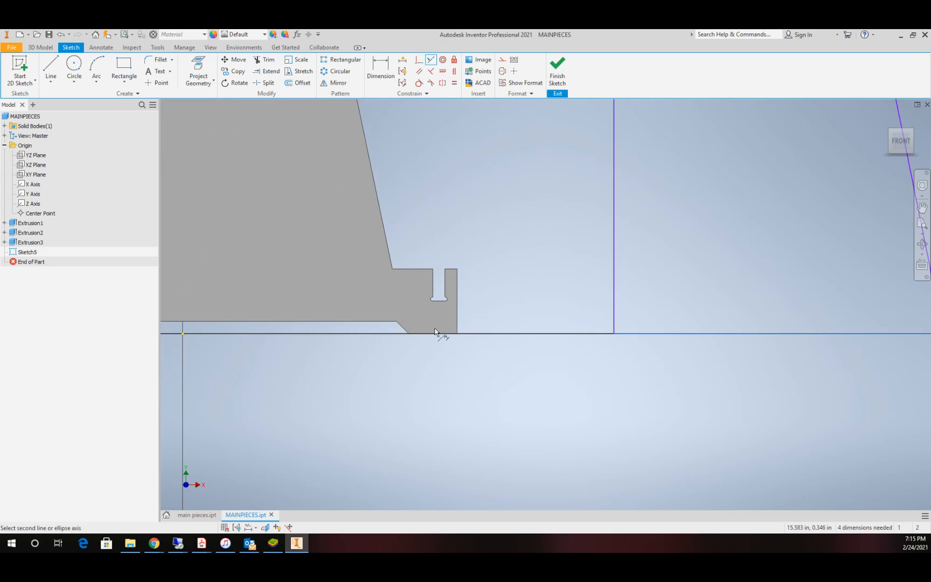
{"action": "left_click", "coordinate": [435, 330]}
{"action": "scroll", "coordinate": [539, 318], "scroll_direction": "down", "scroll_amount": 5}
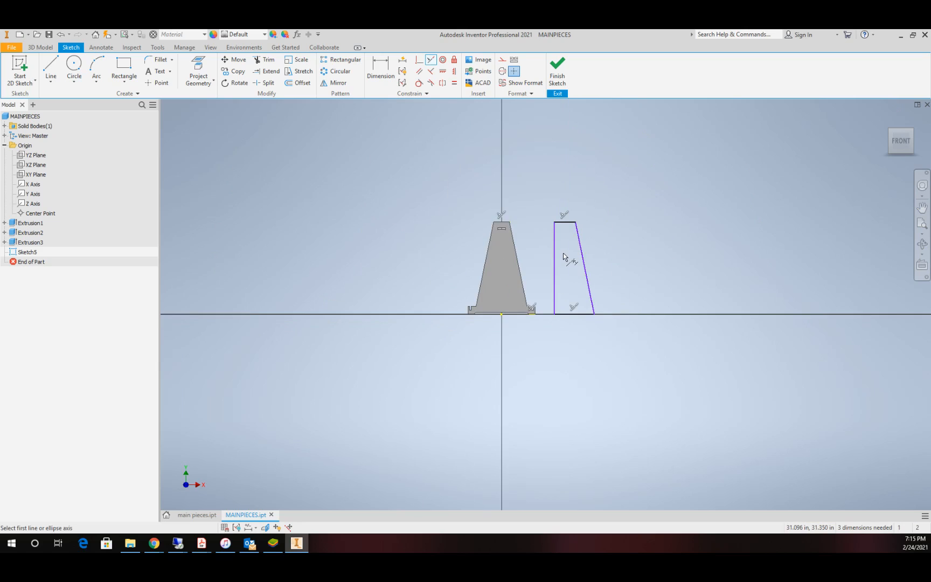
Step: Dimension the trapezoid's top edge to a width of 9 in
{"action": "scroll", "coordinate": [563, 252], "scroll_direction": "up", "scroll_amount": 5}
{"action": "scroll", "coordinate": [563, 252], "scroll_direction": "down", "scroll_amount": 2}
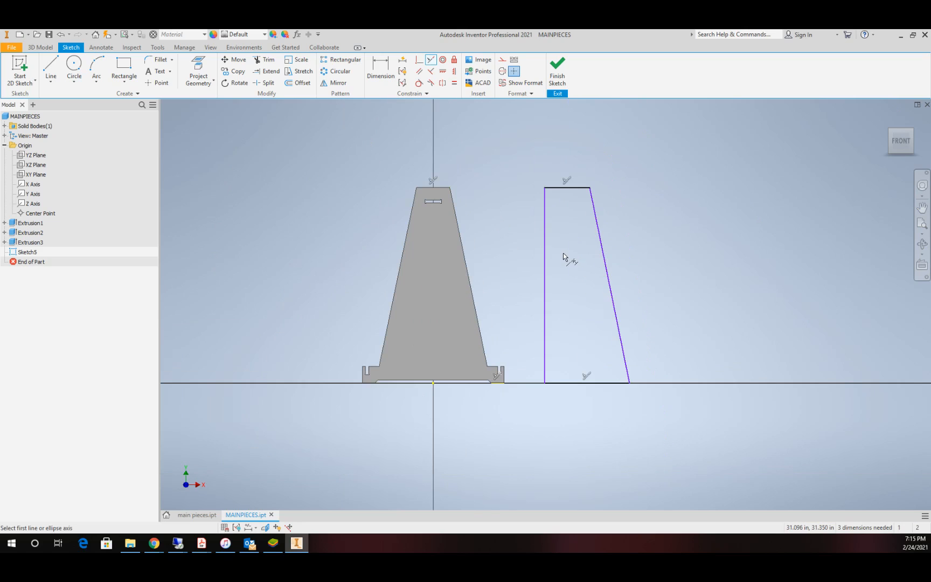
{"action": "left_click", "coordinate": [381, 70]}
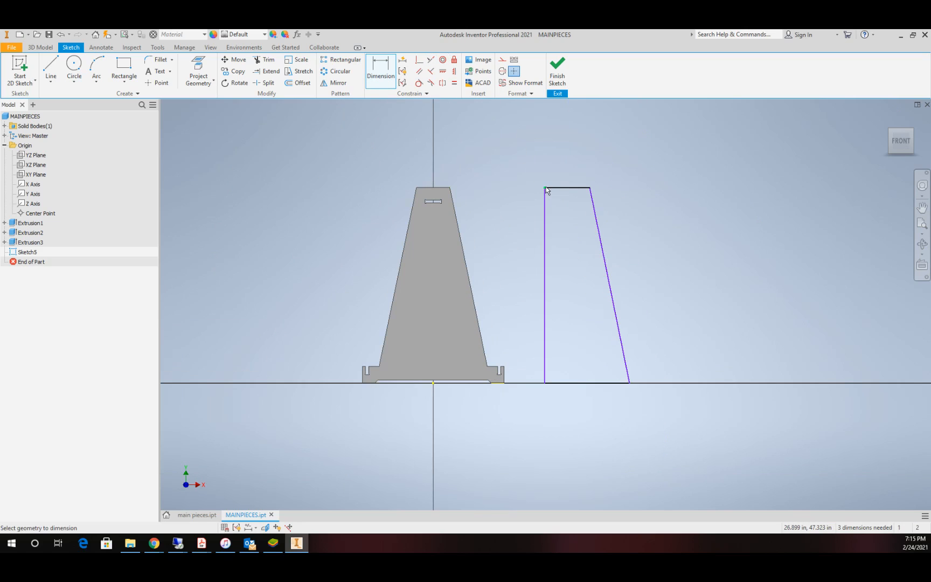
{"action": "left_click", "coordinate": [591, 187]}
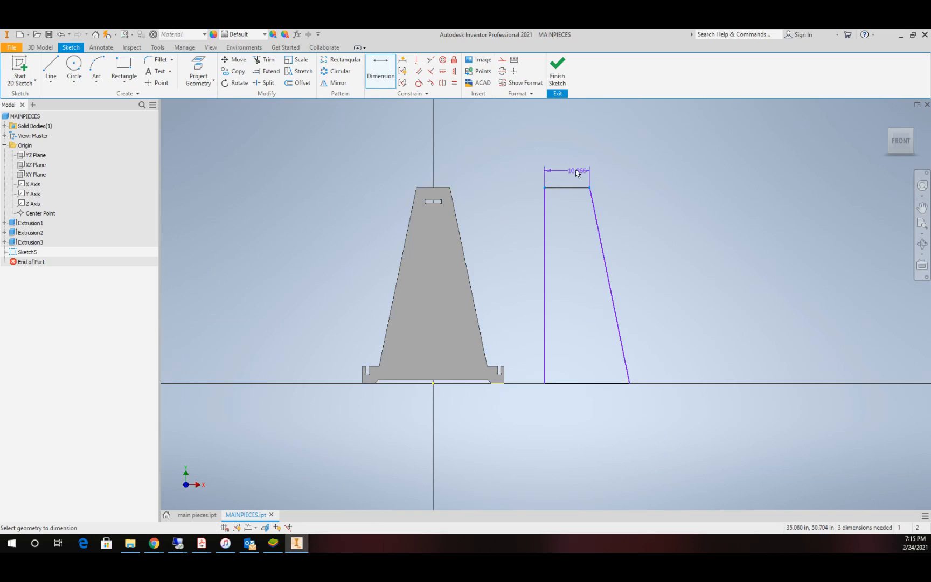
{"action": "left_click", "coordinate": [570, 168]}
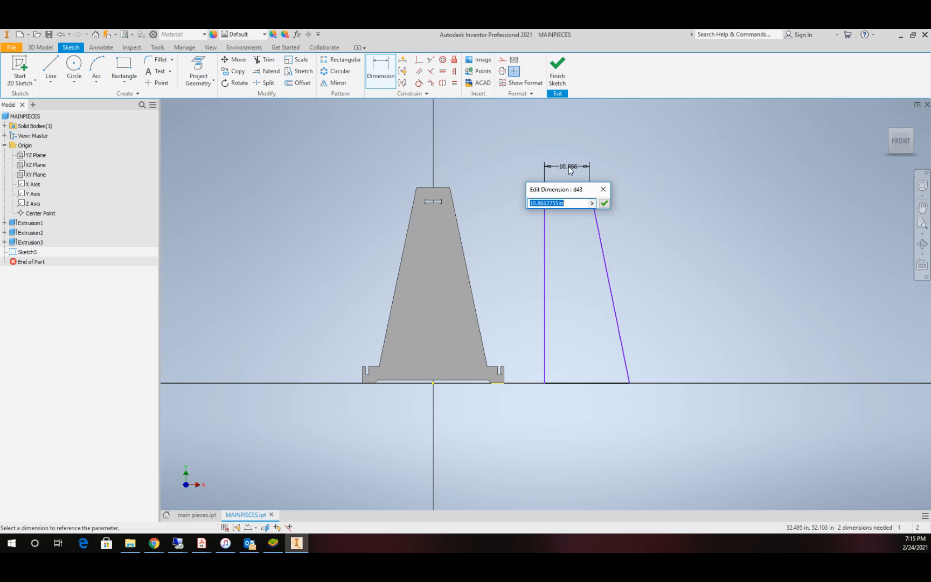
{"action": "type", "text": "8"}
{"action": "key", "text": "Return"}
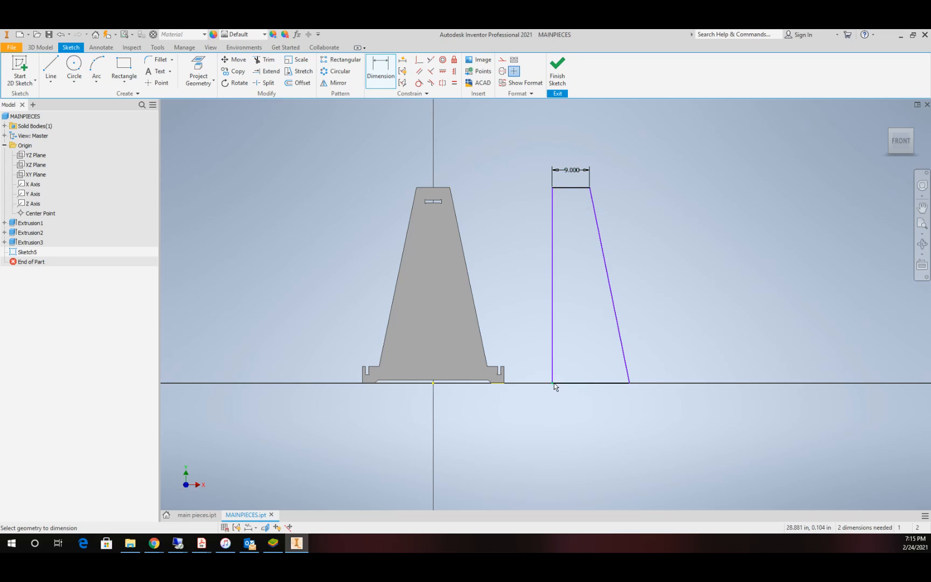
Step: Dimension the trapezoid's bottom edge to a width of 12 in
{"action": "left_click", "coordinate": [609, 383]}
{"action": "left_click", "coordinate": [597, 397]}
{"action": "type", "text": "12"}
{"action": "key", "text": "Return"}
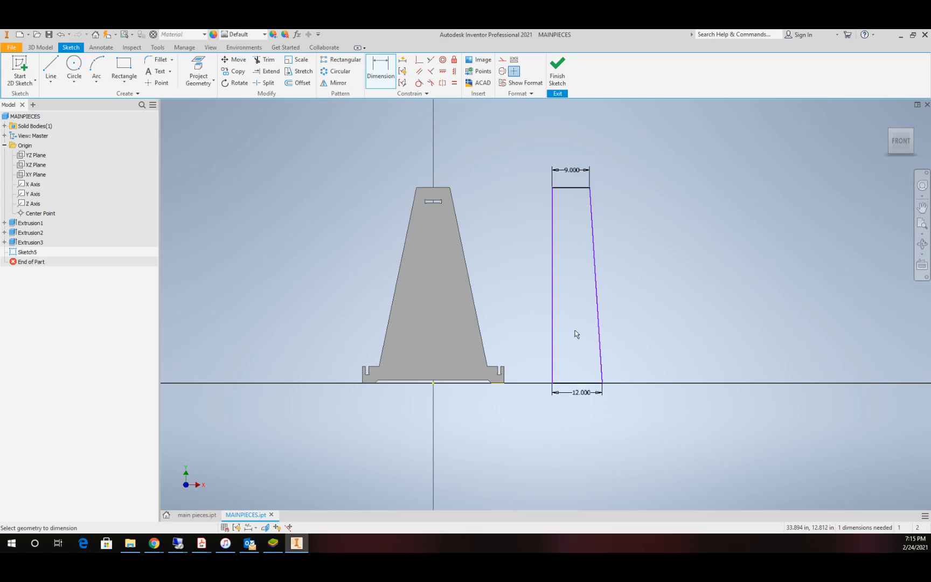
Step: Change the trapezoid's bottom edge dimension to 14 in
{"action": "left_click", "coordinate": [581, 392]}
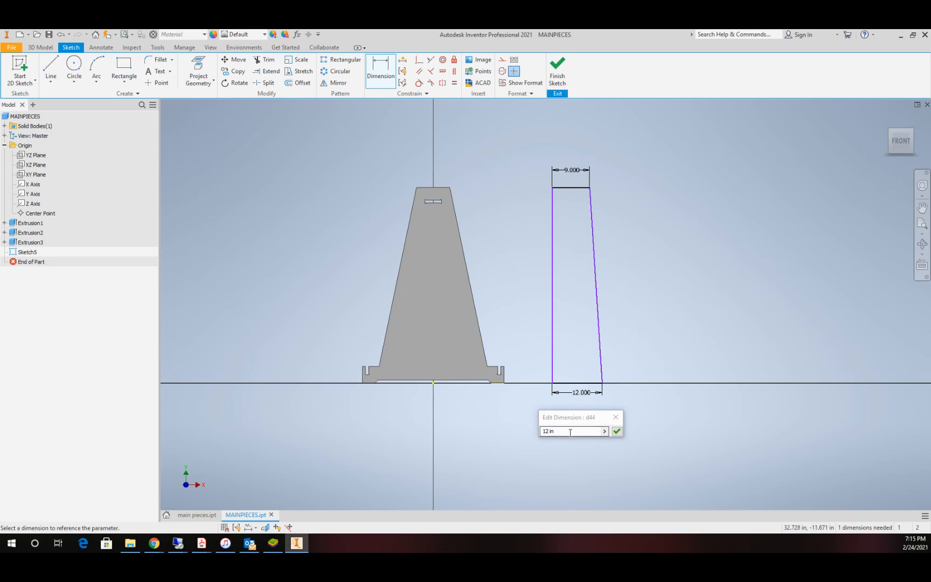
{"action": "type", "text": "14"}
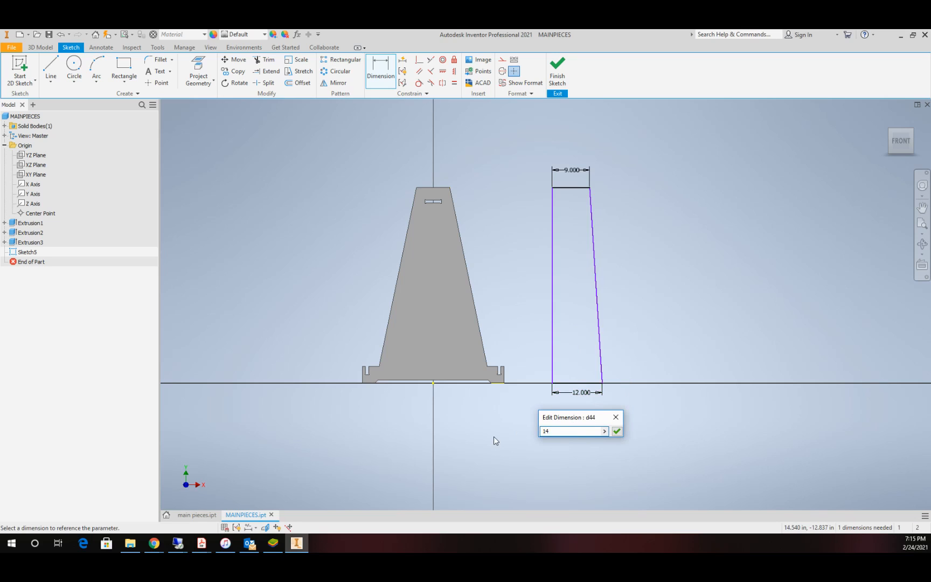
{"action": "key", "text": "Return"}
Step: Dimension the horizontal distance from the origin to the trapezoid's lower-left corner as 24 in
{"action": "scroll", "coordinate": [561, 283], "scroll_direction": "down", "scroll_amount": 3}
{"action": "scroll", "coordinate": [560, 284], "scroll_direction": "up", "scroll_amount": 5}
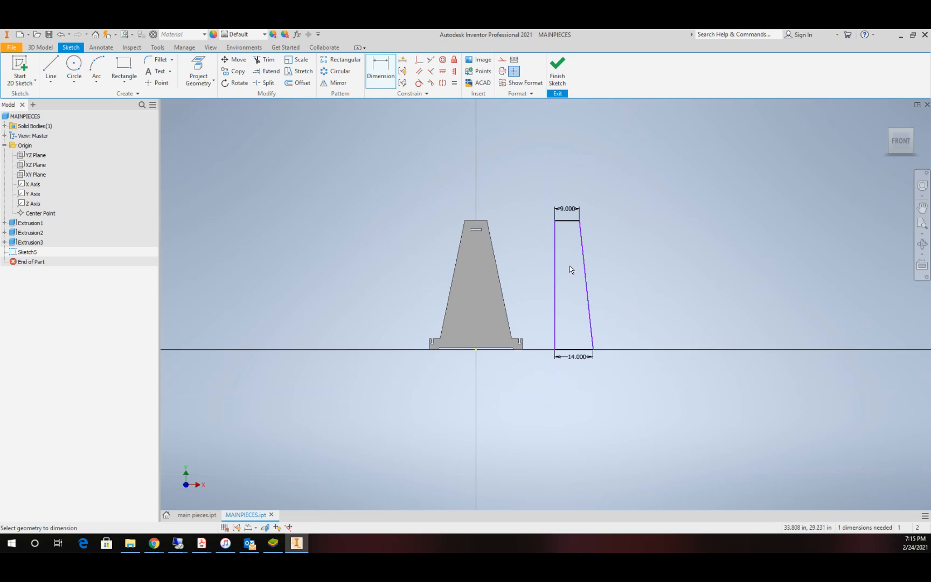
{"action": "scroll", "coordinate": [569, 265], "scroll_direction": "down", "scroll_amount": 3}
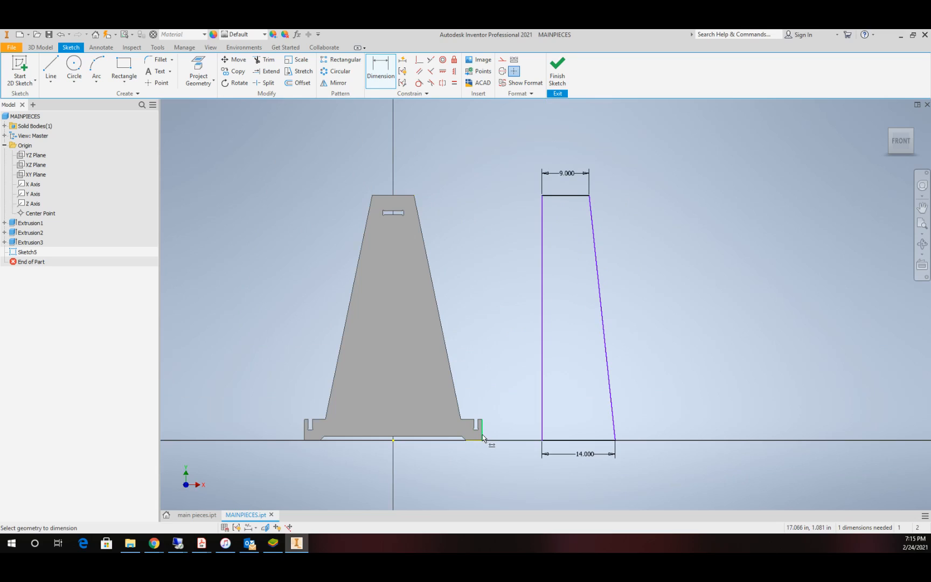
{"action": "mouse_move", "coordinate": [482, 434]}
{"action": "left_click", "coordinate": [542, 441]}
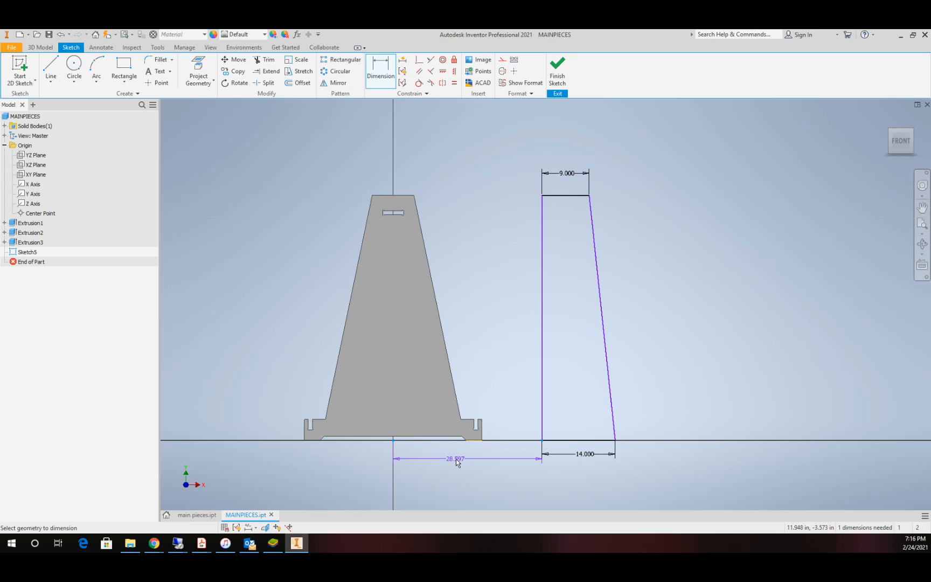
{"action": "left_click", "coordinate": [461, 457]}
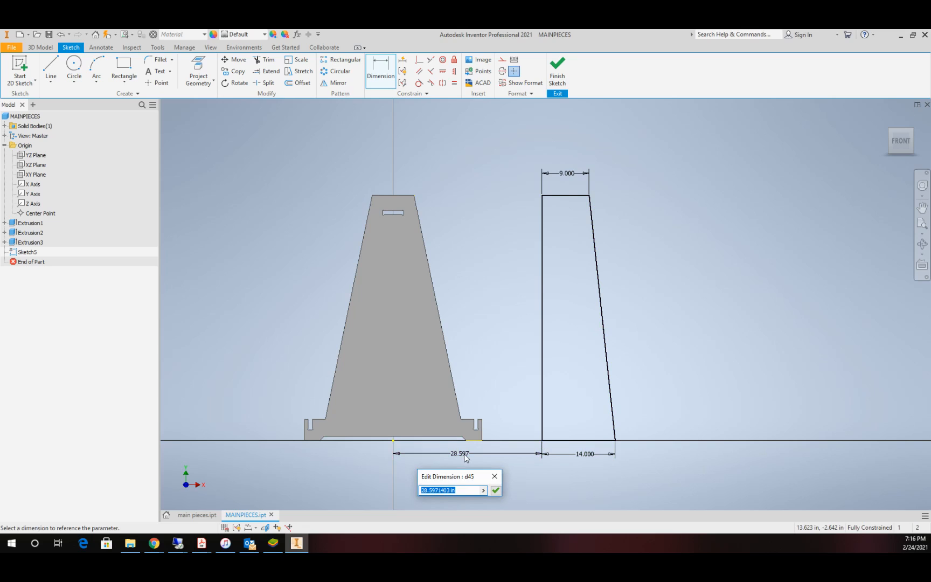
{"action": "type", "text": "24"}
{"action": "key", "text": "Return"}
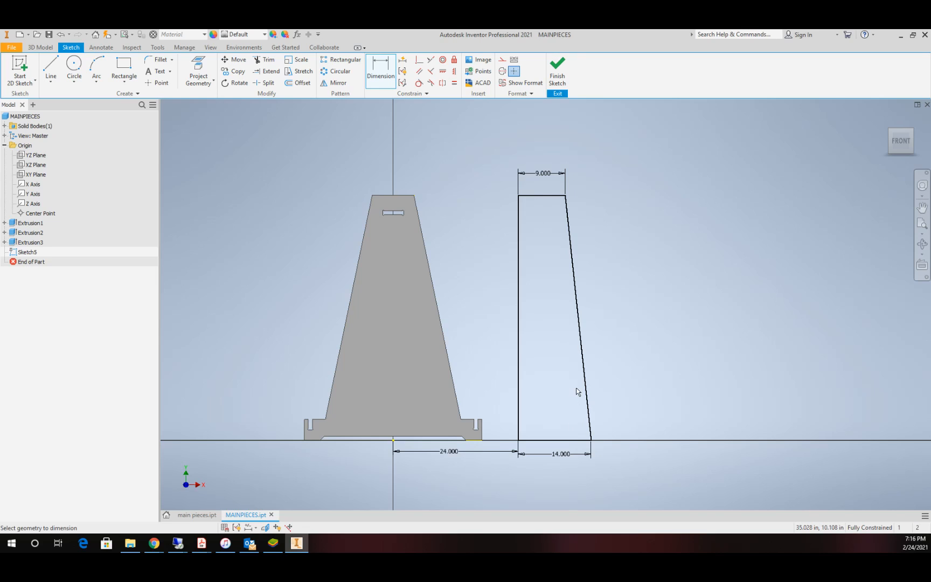
Step: Finish the sketch and extrude the trapezoid by distance mt as a new solid
{"action": "scroll", "coordinate": [550, 425], "scroll_direction": "down", "scroll_amount": 3}
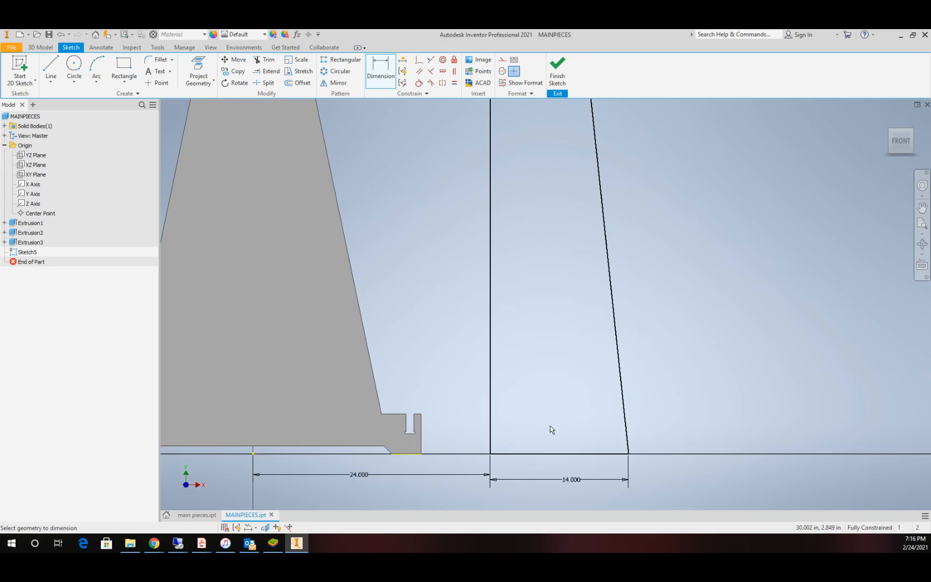
{"action": "scroll", "coordinate": [550, 425], "scroll_direction": "up", "scroll_amount": 2}
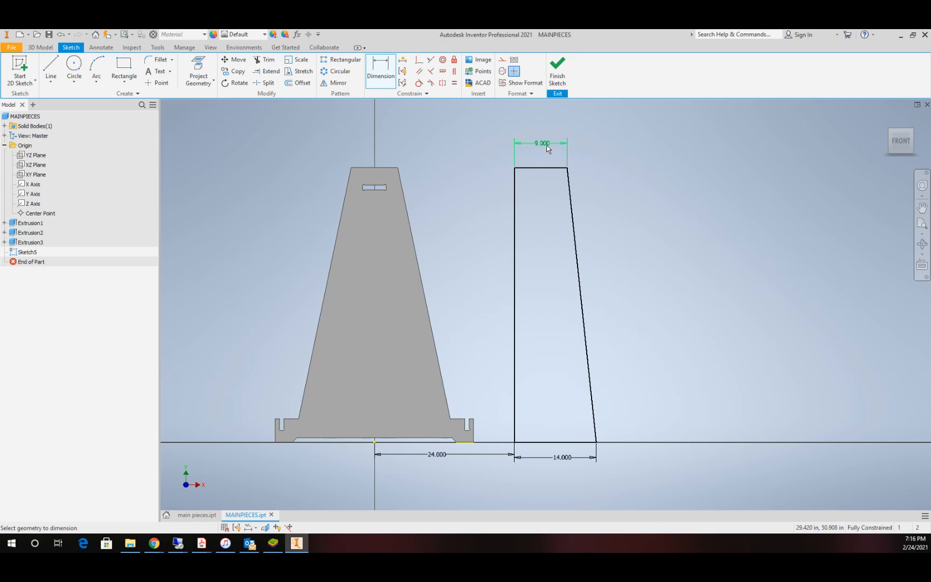
{"action": "left_click", "coordinate": [558, 68]}
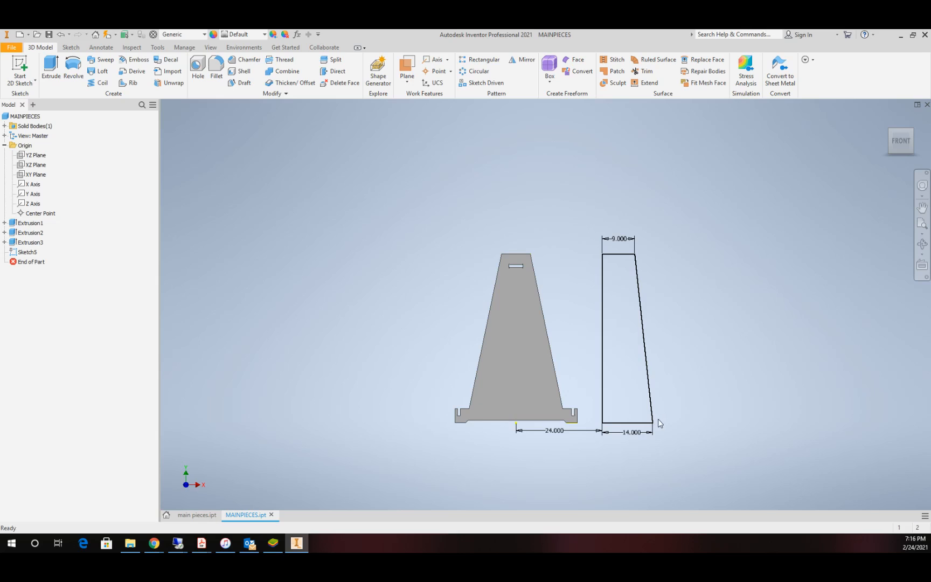
{"action": "left_click", "coordinate": [51, 67]}
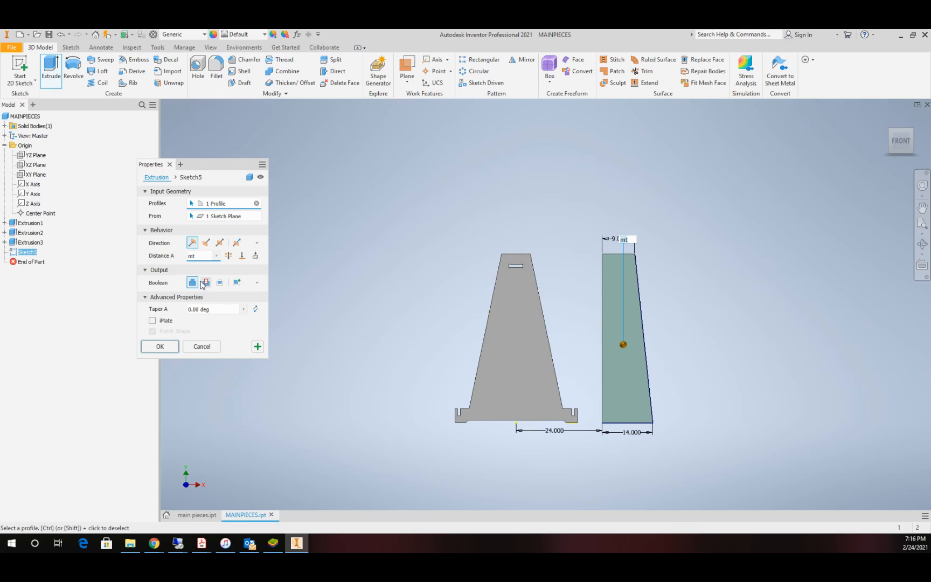
{"action": "left_click", "coordinate": [237, 283]}
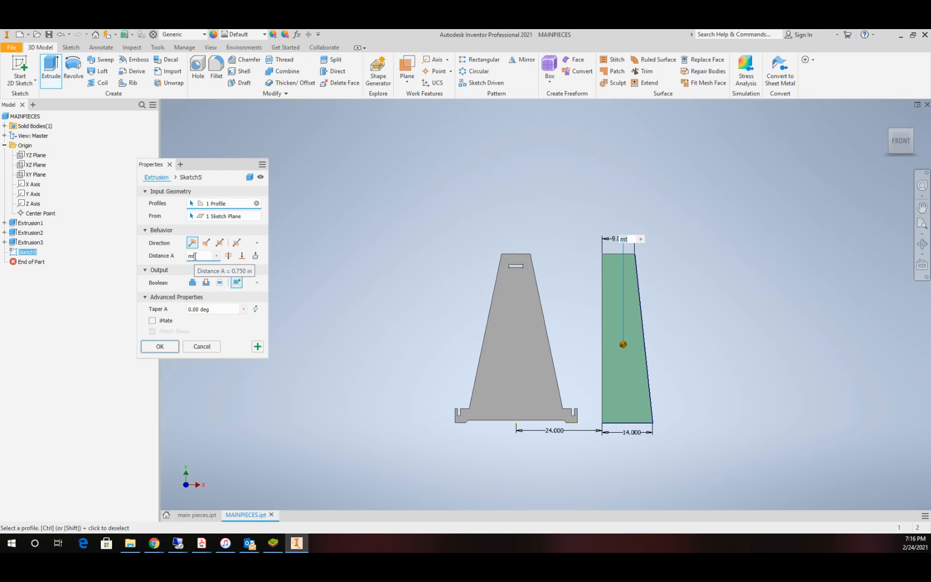
{"action": "left_click", "coordinate": [164, 346]}
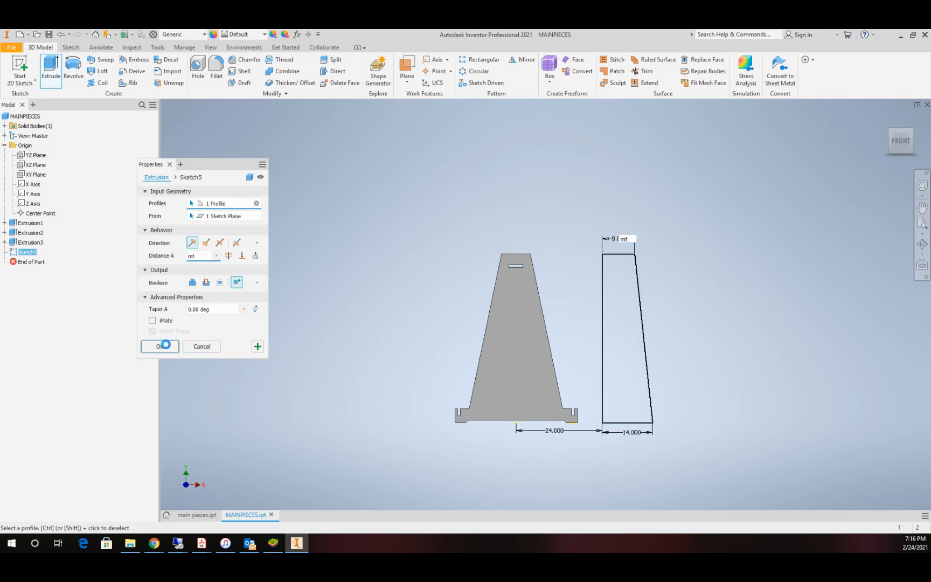
Step: Examine the list of solid bodies and highlight the second tapered piece's body in the model
{"action": "left_click", "coordinate": [4, 126]}
{"action": "left_click", "coordinate": [32, 145]}
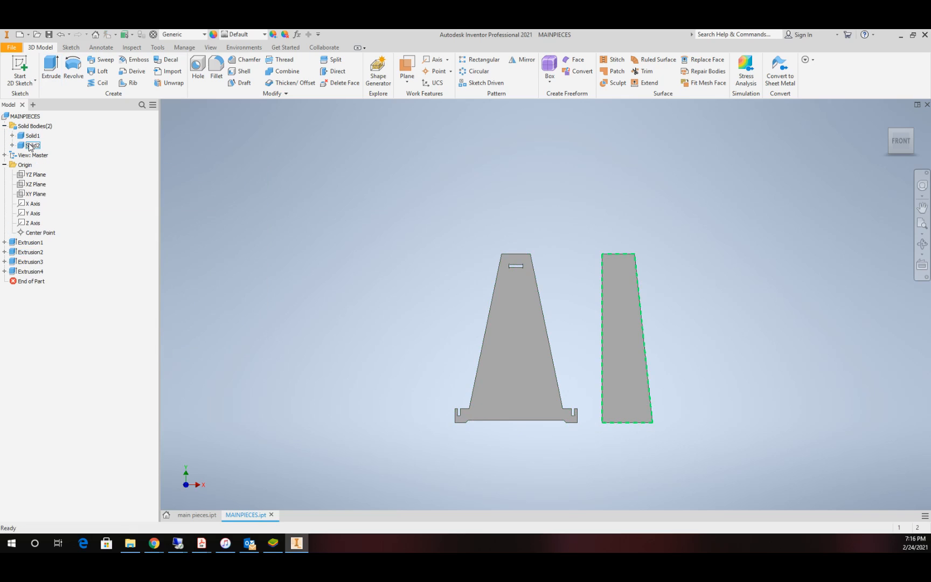
{"action": "scroll", "coordinate": [653, 291], "scroll_direction": "up", "scroll_amount": 4}
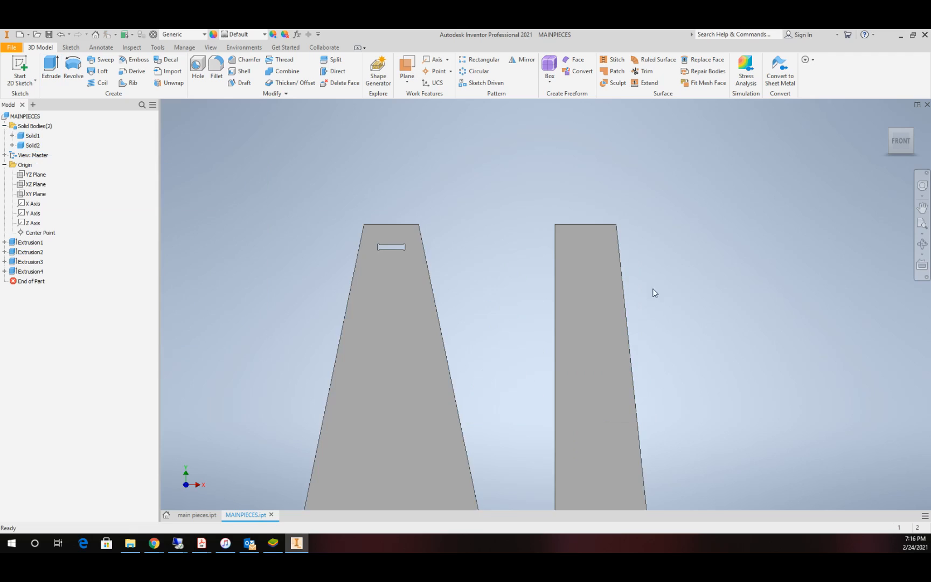
{"action": "scroll", "coordinate": [645, 293], "scroll_direction": "down", "scroll_amount": 5}
{"action": "scroll", "coordinate": [650, 301], "scroll_direction": "up", "scroll_amount": 2}
{"action": "scroll", "coordinate": [629, 334], "scroll_direction": "up", "scroll_amount": 3}
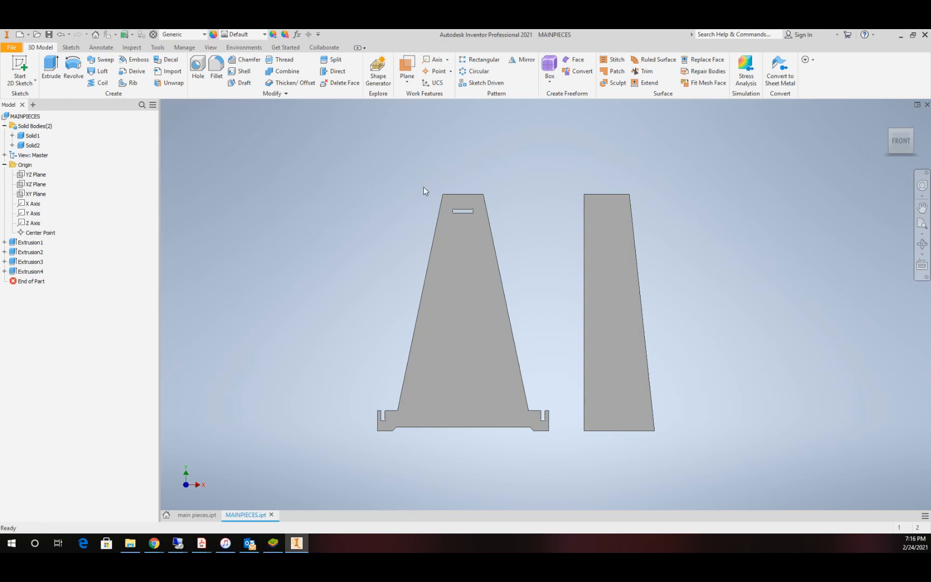
Step: In a new sketch on the second piece's front face, draw a rectangle about 2.3 by 4.05 in outward from its lower-left corner
{"action": "left_click", "coordinate": [20, 65]}
{"action": "left_click", "coordinate": [601, 399]}
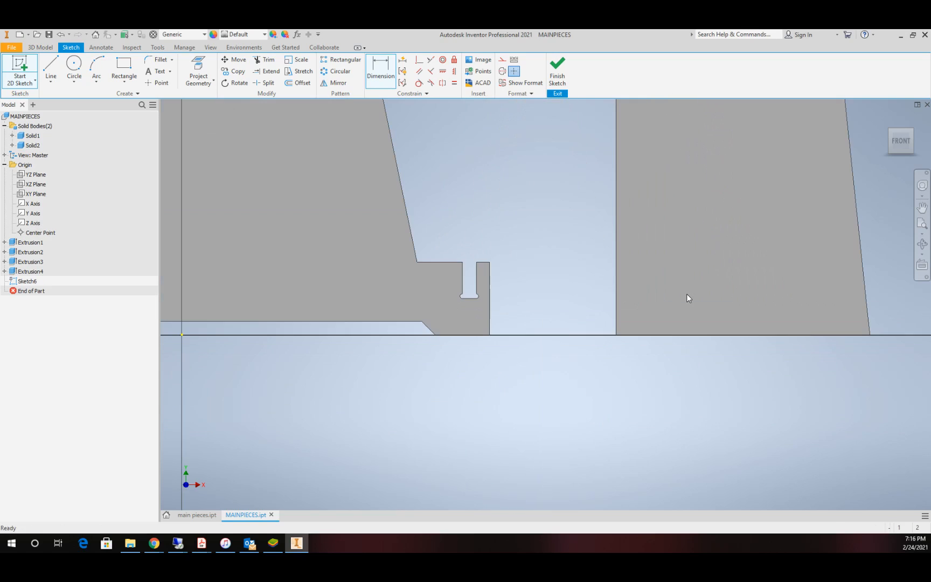
{"action": "key", "text": "r"}
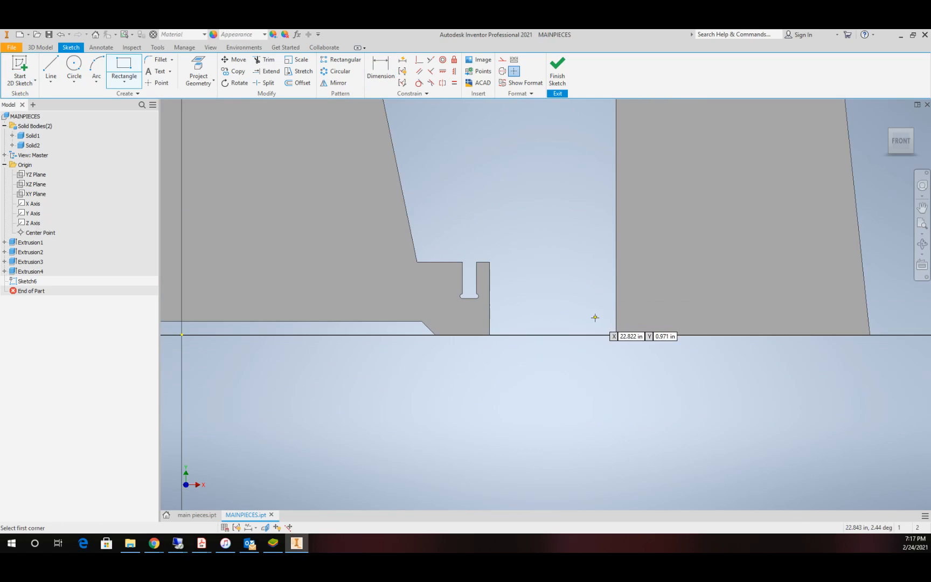
{"action": "left_click", "coordinate": [616, 334]}
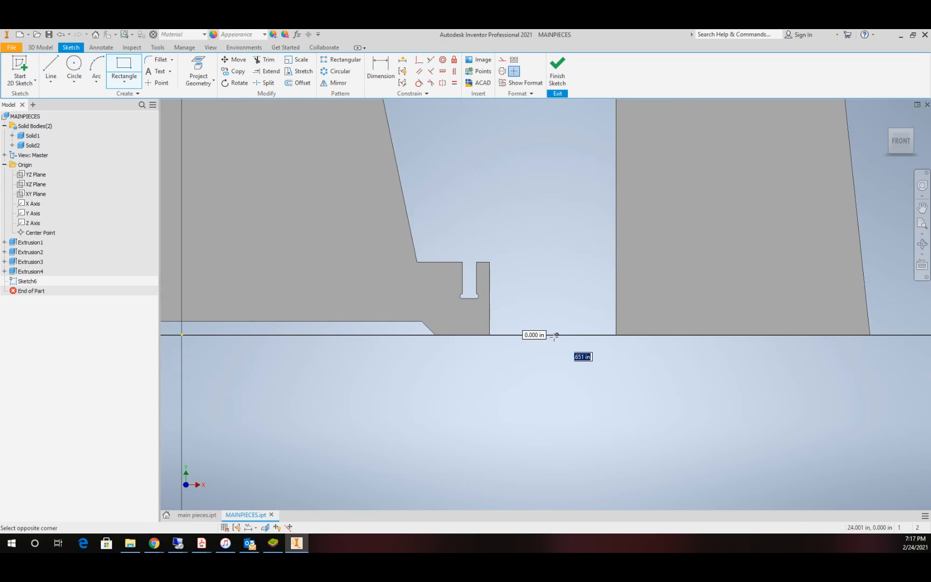
{"action": "left_click", "coordinate": [574, 261]}
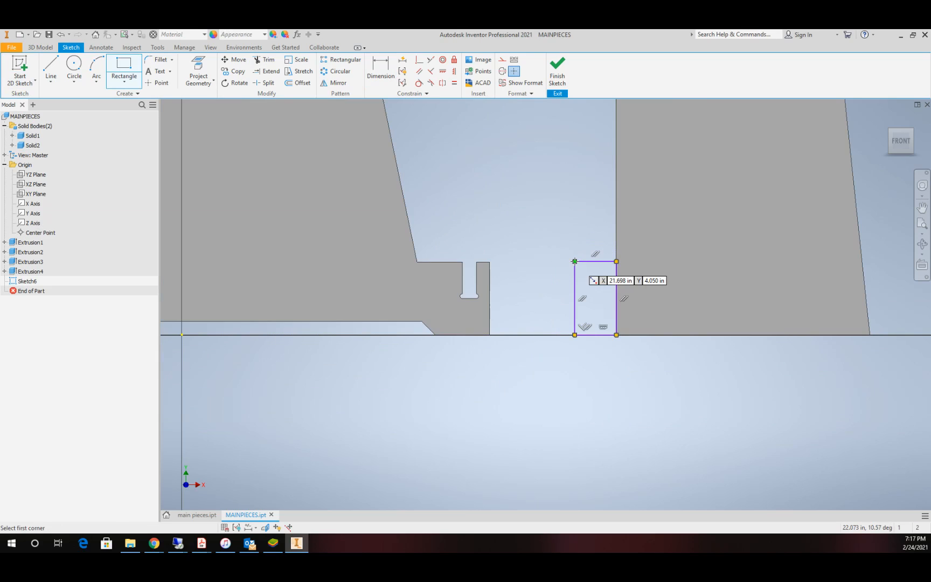
{"action": "key", "text": "Escape"}
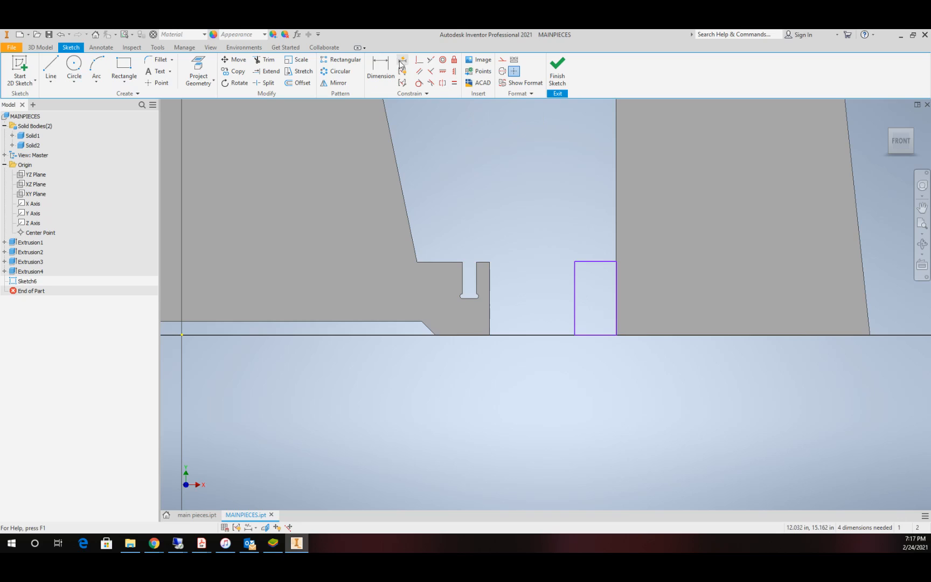
Step: Make the rectangle's top edge collinear with the top edge of the first plate's right foot
{"action": "left_click", "coordinate": [431, 61]}
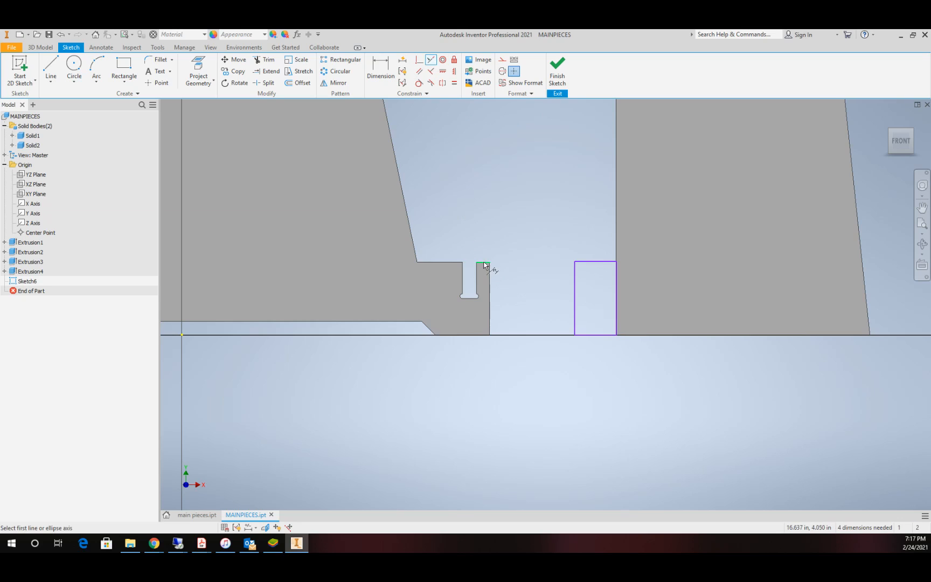
{"action": "left_click", "coordinate": [482, 263]}
{"action": "left_click", "coordinate": [596, 263]}
{"action": "key", "text": "Escape"}
Step: Set the foot rectangle's width to 2 in
{"action": "key", "text": "d"}
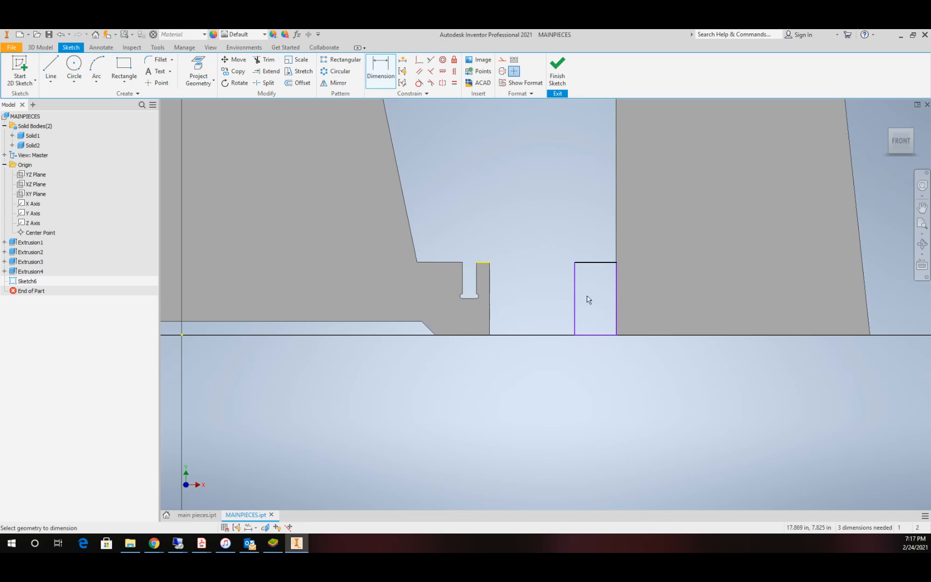
{"action": "left_click", "coordinate": [574, 336]}
{"action": "left_click", "coordinate": [617, 337]}
{"action": "left_click", "coordinate": [603, 350]}
{"action": "type", "text": "2"}
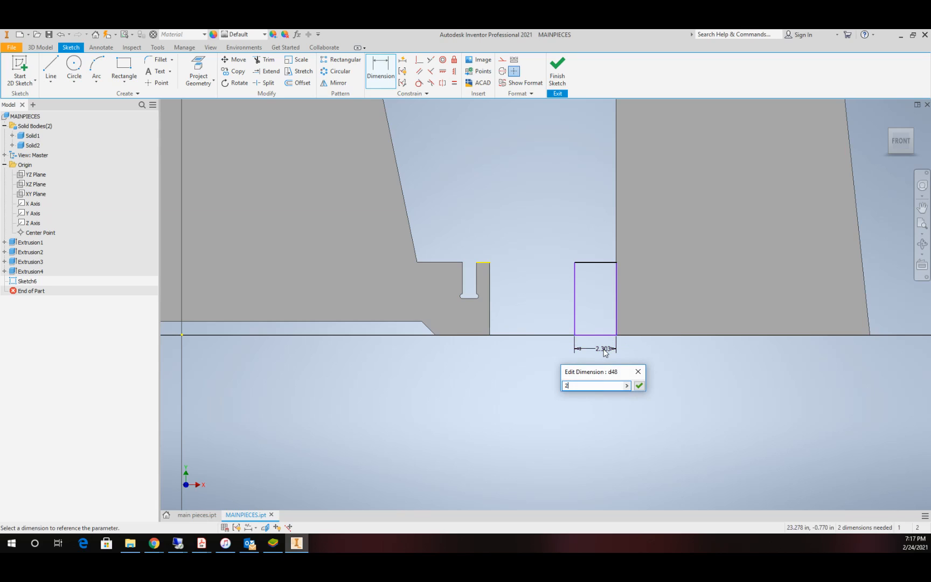
{"action": "key", "text": "Return"}
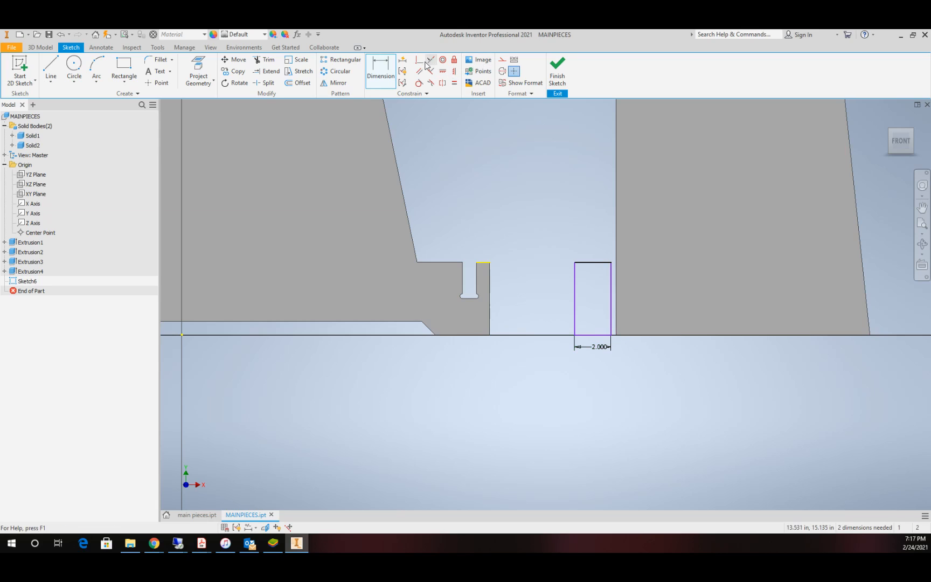
Step: Make the foot rectangle's right edge collinear with the second piece's vertical left edge
{"action": "left_click", "coordinate": [431, 59]}
{"action": "left_click", "coordinate": [610, 296]}
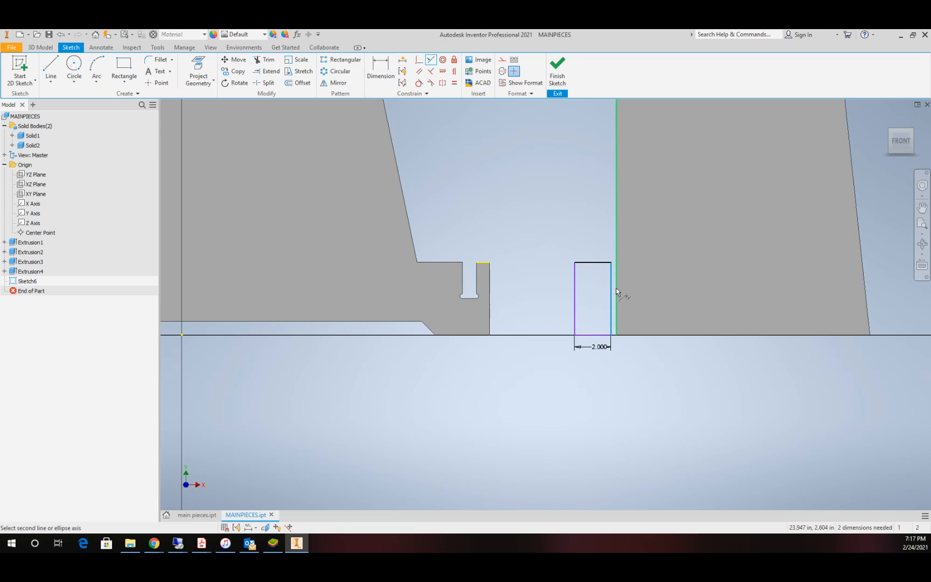
{"action": "left_click", "coordinate": [616, 291]}
{"action": "scroll", "coordinate": [638, 246], "scroll_direction": "up", "scroll_amount": 3}
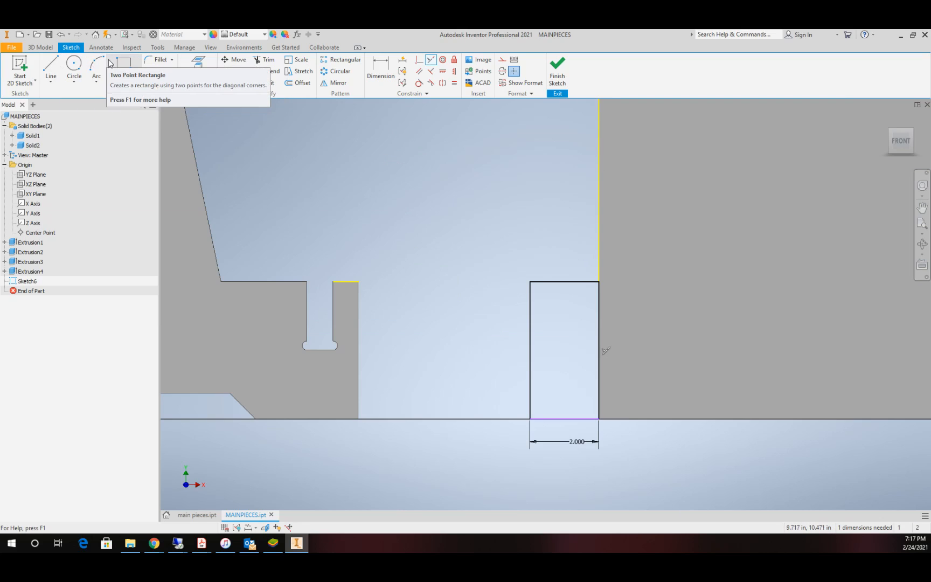
Step: Draw a smaller rectangle about 0.9 by 2.3 in inside the foot rectangle, rising from its bottom edge
{"action": "left_click", "coordinate": [128, 70]}
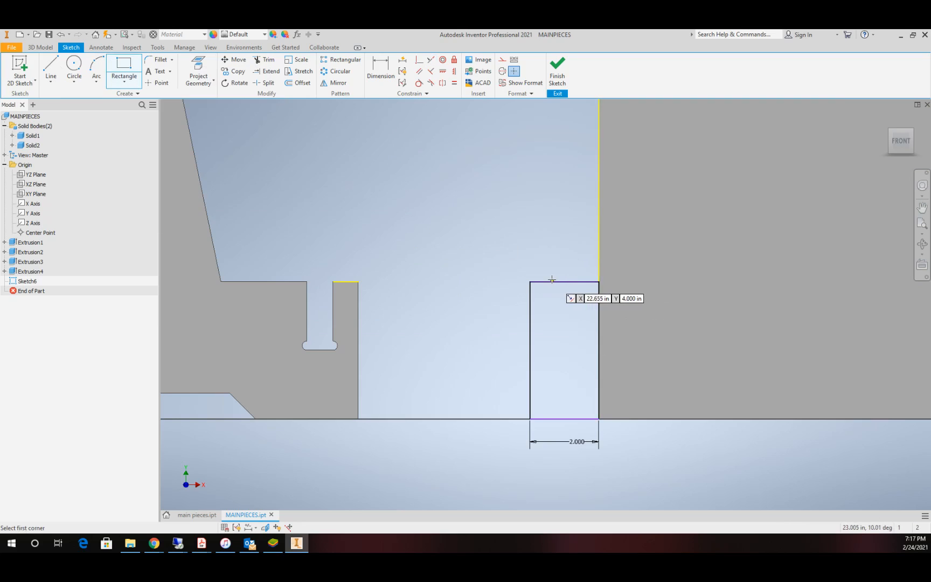
{"action": "left_click", "coordinate": [550, 281]}
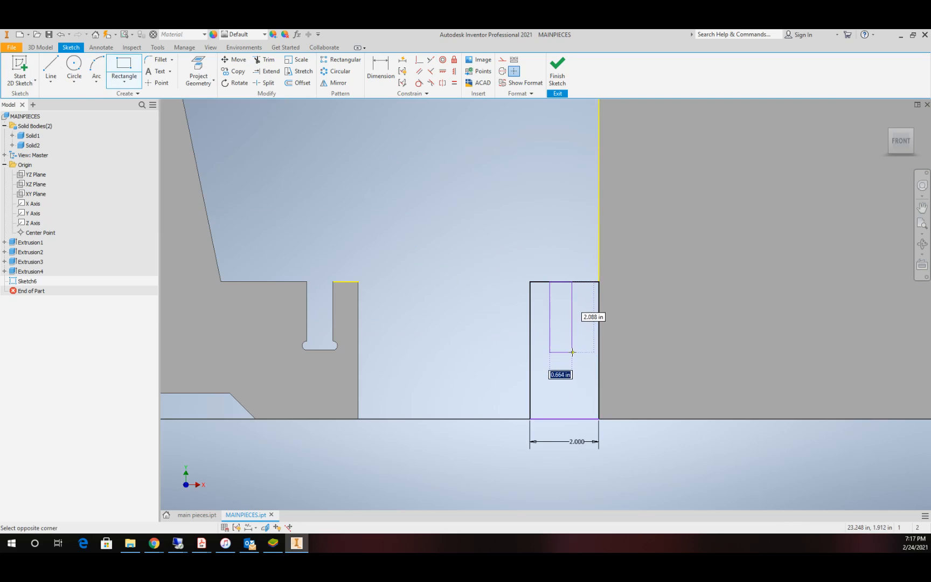
{"action": "left_click", "coordinate": [123, 66]}
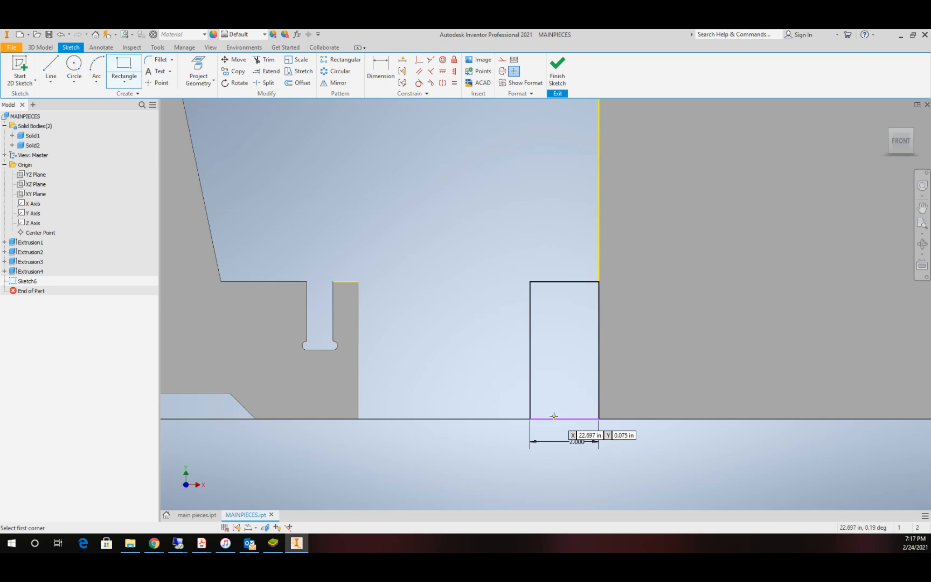
{"action": "left_click", "coordinate": [553, 418]}
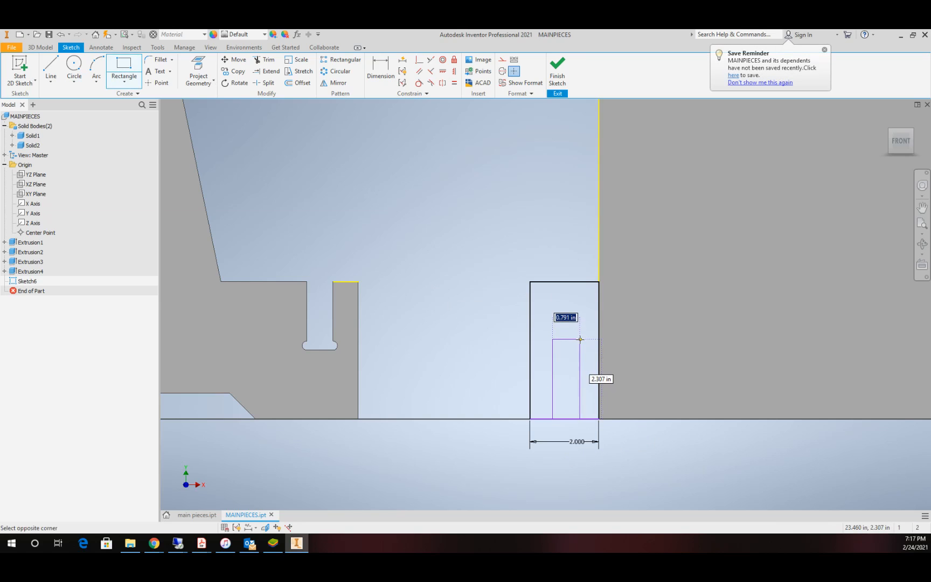
{"action": "left_click", "coordinate": [583, 340]}
{"action": "key", "text": "Escape"}
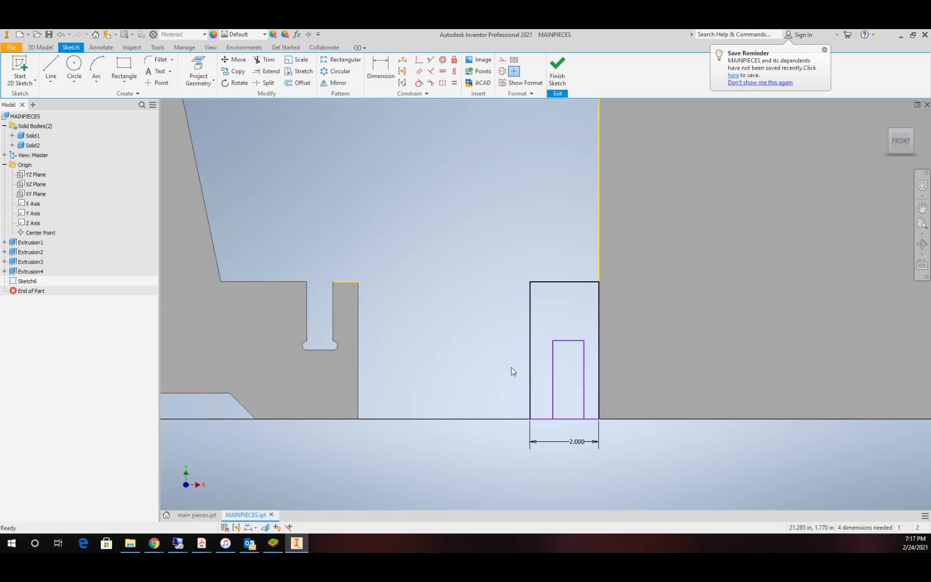
Step: Make the foot rectangle's bottom edge collinear with the bottom edge of the second piece
{"action": "left_click", "coordinate": [430, 59]}
{"action": "left_click", "coordinate": [543, 420]}
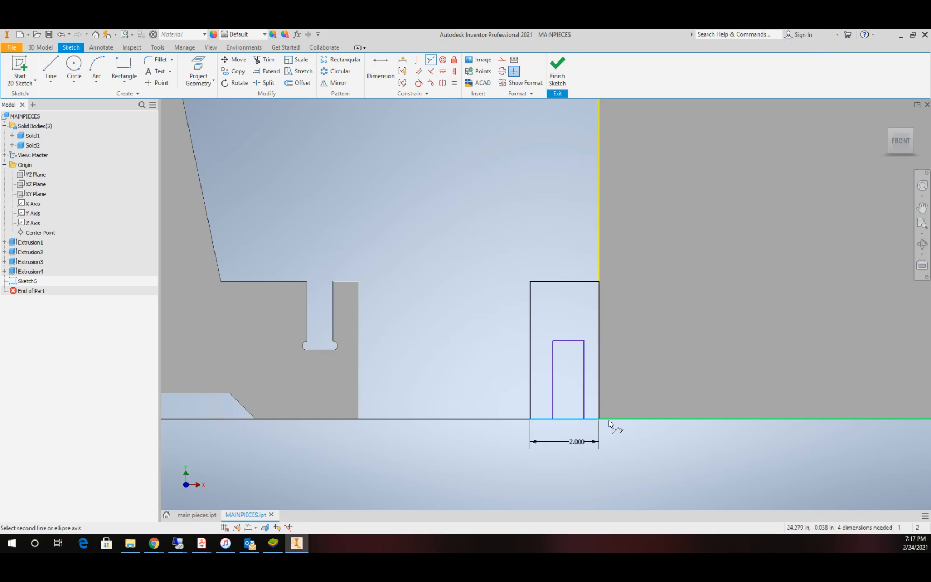
{"action": "left_click", "coordinate": [613, 420]}
Step: Dimension the inner rectangle's width with the parameter mtc
{"action": "key", "text": "d"}
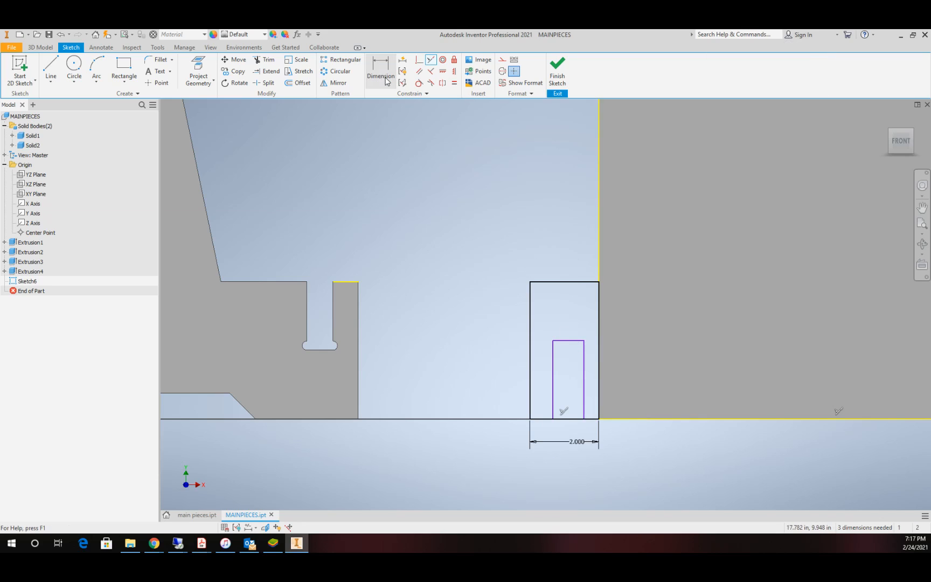
{"action": "left_click", "coordinate": [553, 391]}
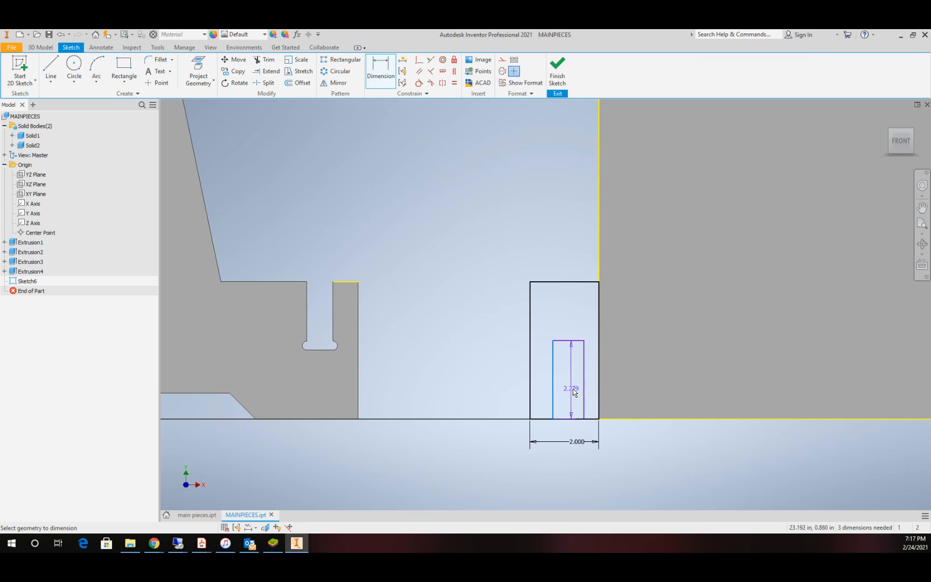
{"action": "left_click", "coordinate": [584, 396]}
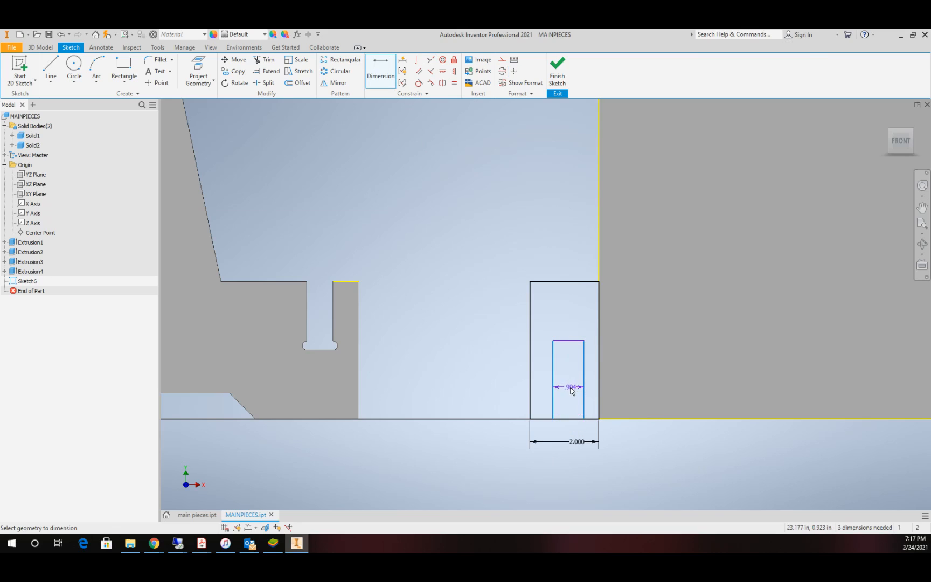
{"action": "left_click", "coordinate": [571, 386]}
{"action": "type", "text": "mt"}
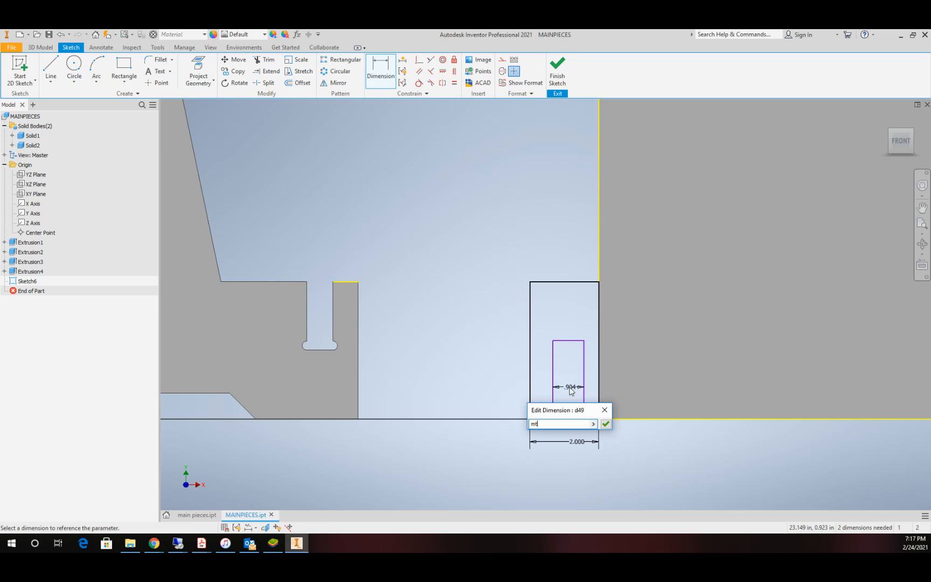
{"action": "type", "text": "c"}
{"action": "key", "text": "Return"}
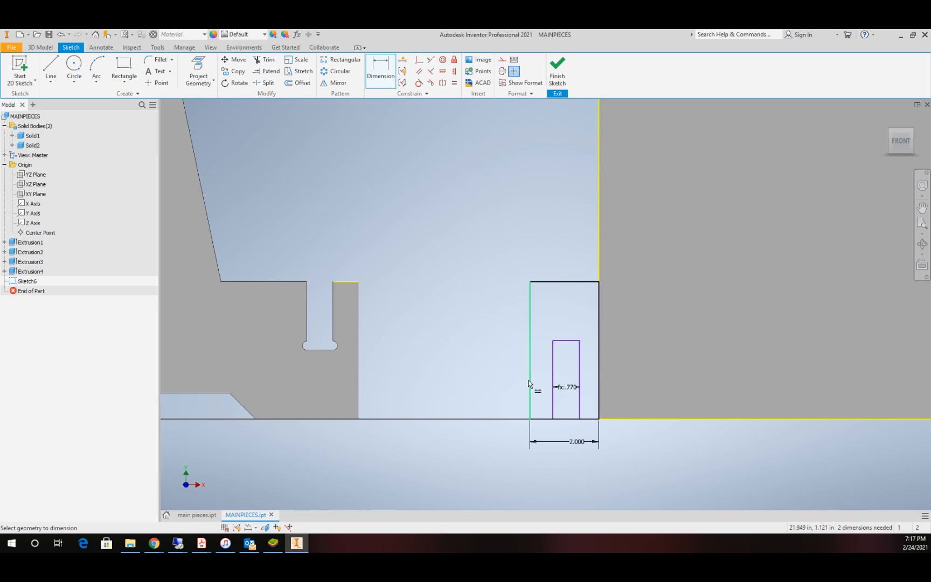
Step: Set the distance between the right edges of the inner rectangle and the foot rectangle to mt
{"action": "left_click", "coordinate": [580, 378]}
{"action": "left_click", "coordinate": [599, 376]}
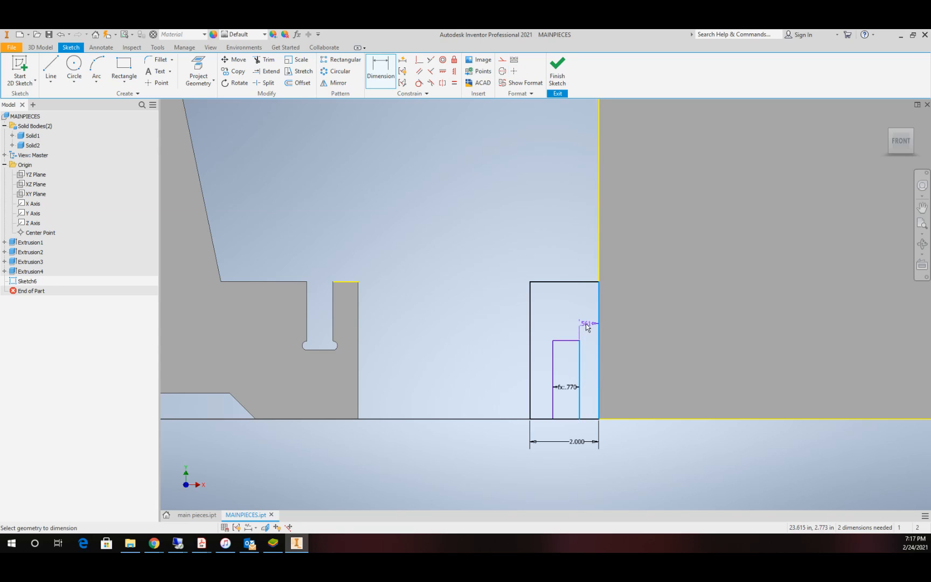
{"action": "left_click", "coordinate": [589, 324]}
{"action": "type", "text": "mt"}
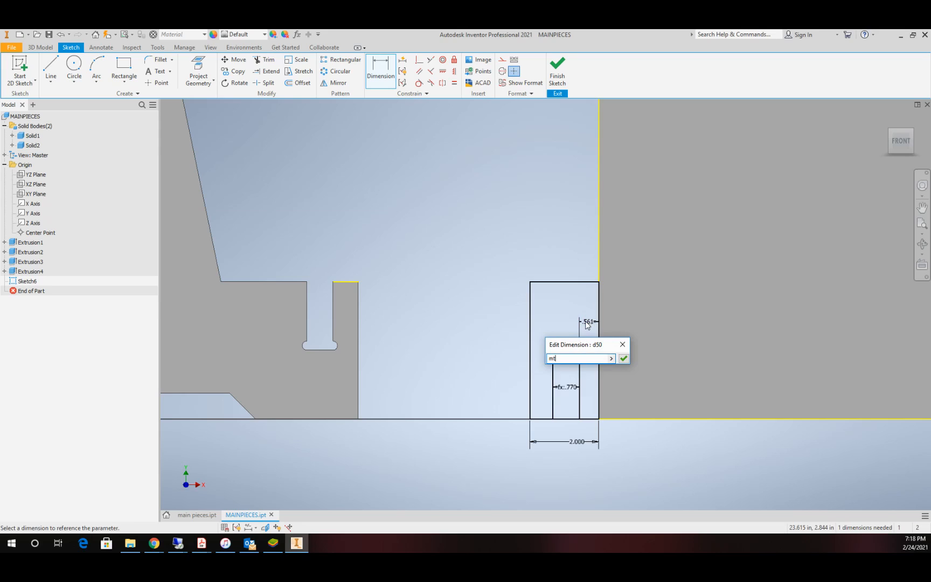
{"action": "key", "text": "Return"}
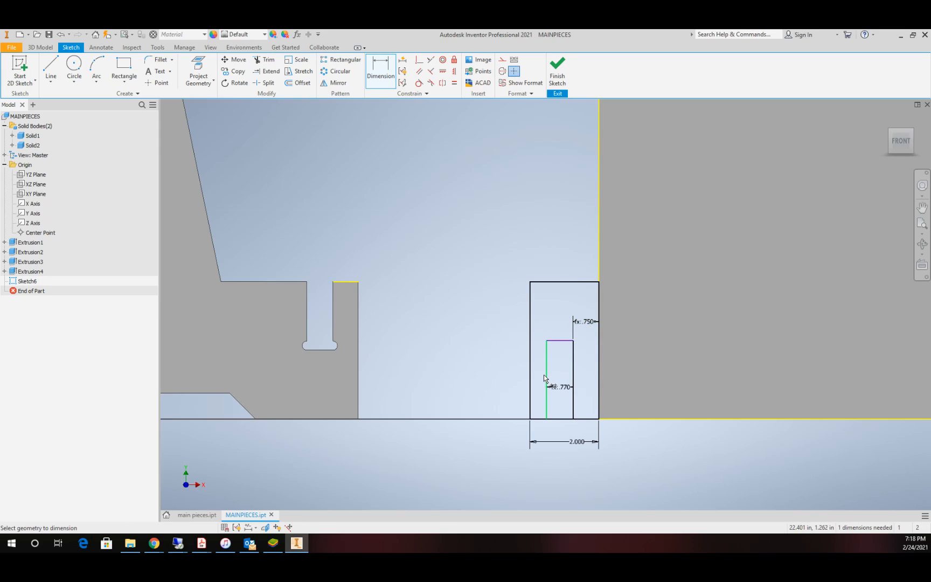
Step: Delete the foot rectangle's 2 in width dimension
{"action": "key", "text": "Escape"}
{"action": "left_click", "coordinate": [580, 443]}
{"action": "key", "text": "Delete"}
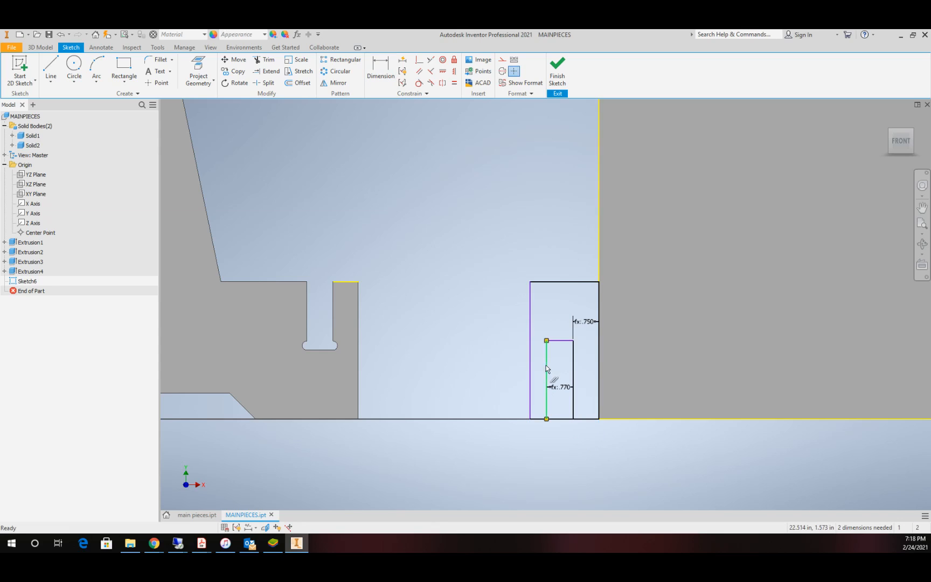
Step: Set the distance between the left edges of the inner rectangle and the foot rectangle to mt
{"action": "left_click", "coordinate": [531, 372]}
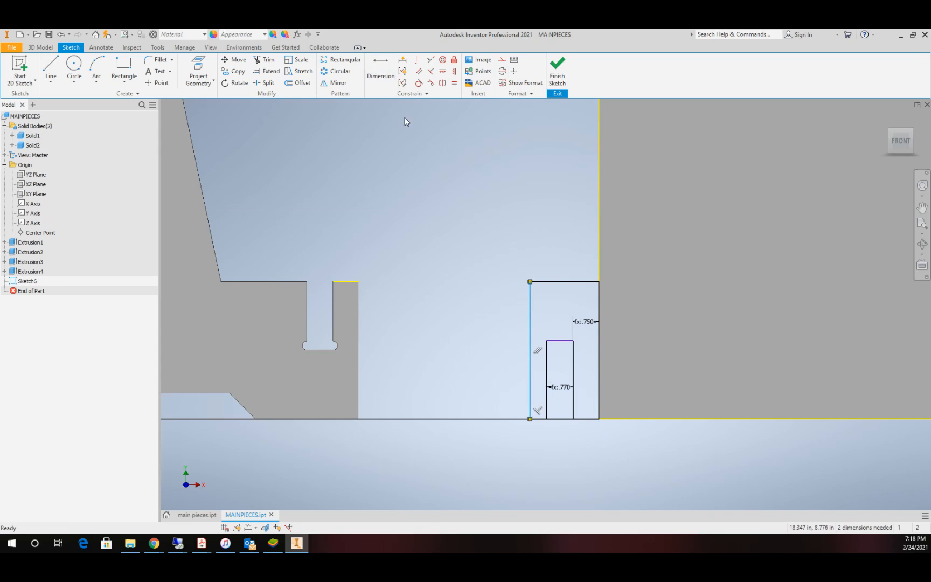
{"action": "key", "text": "d"}
{"action": "left_click", "coordinate": [547, 367]}
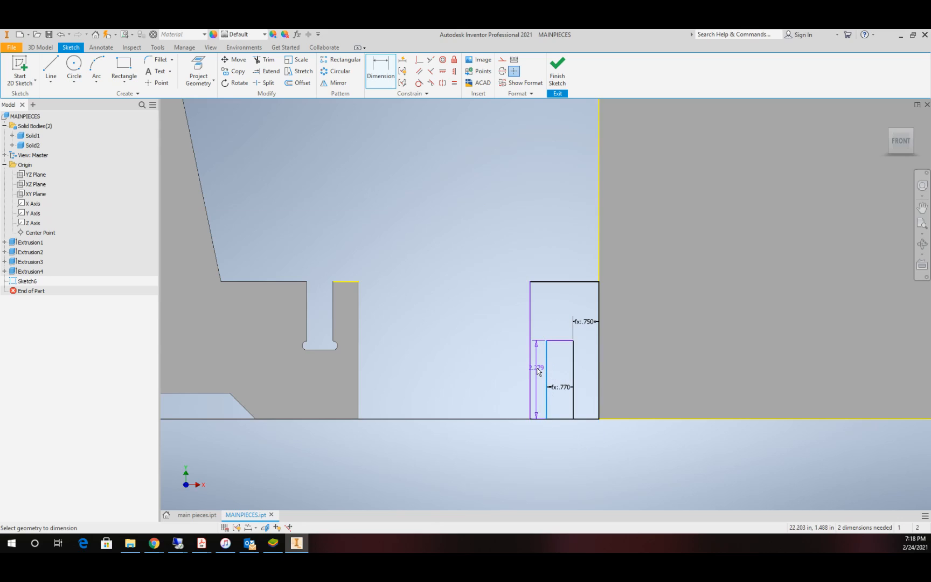
{"action": "left_click", "coordinate": [531, 372]}
{"action": "left_click", "coordinate": [545, 318]}
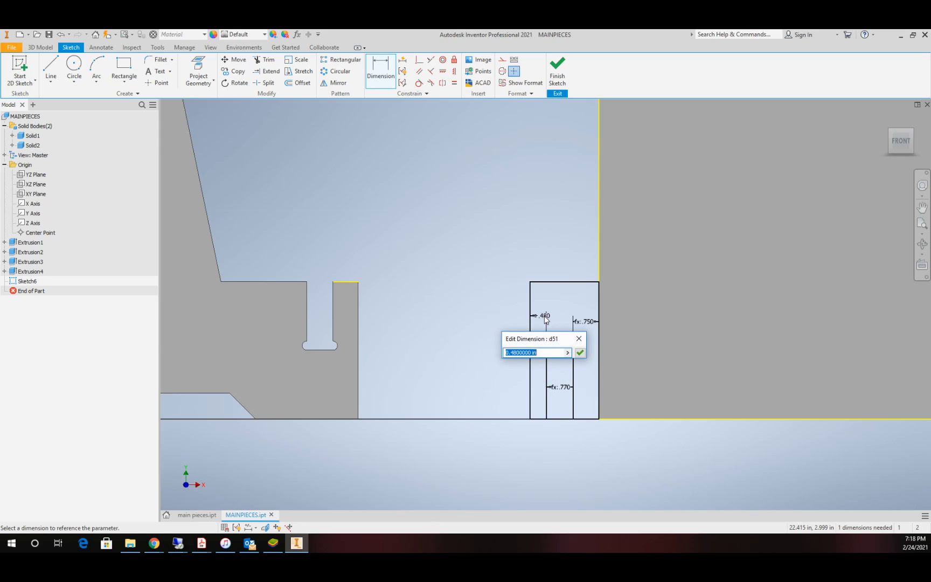
{"action": "type", "text": "mt"}
{"action": "key", "text": "Return"}
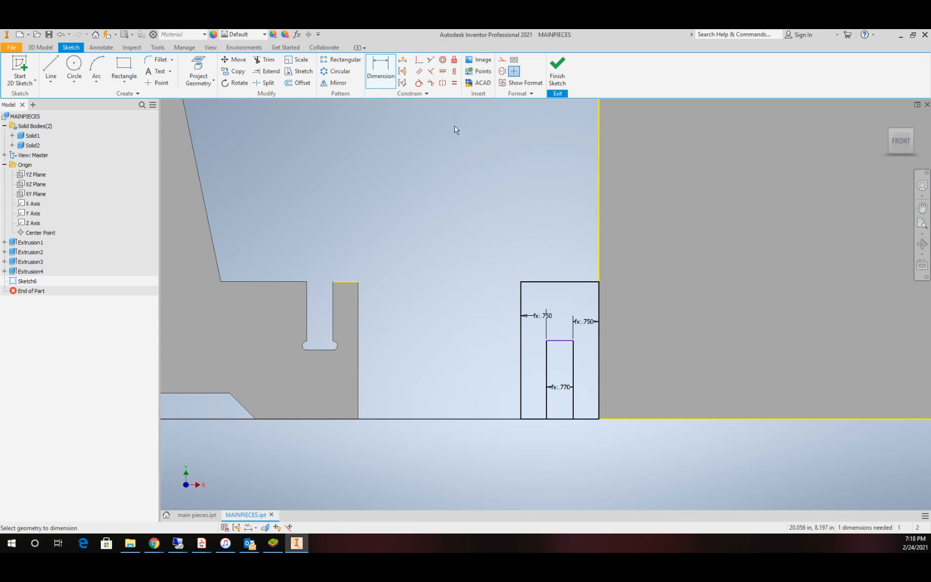
Step: Set the inner rectangle's height to 2 in
{"action": "left_click", "coordinate": [574, 375]}
{"action": "left_click", "coordinate": [585, 379]}
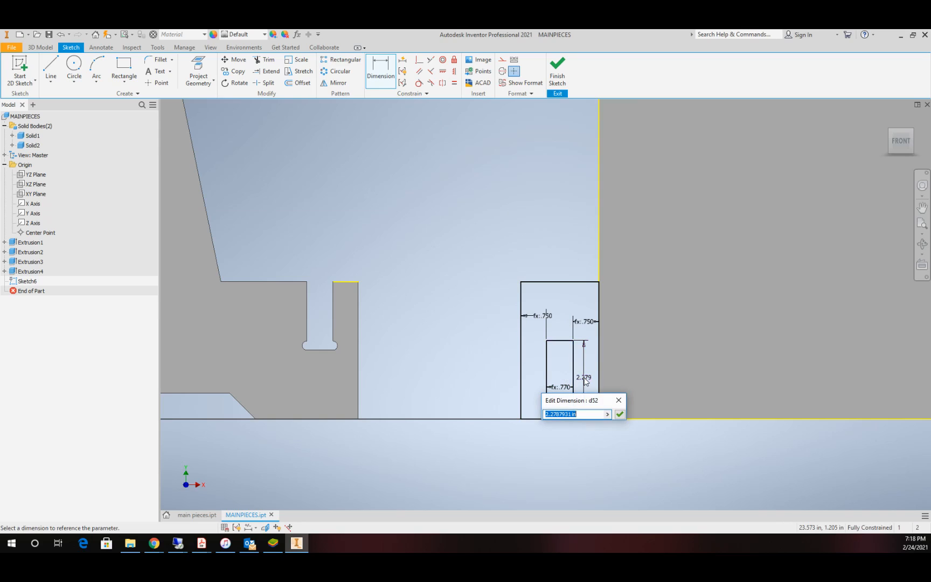
{"action": "type", "text": "2"}
{"action": "key", "text": "Return"}
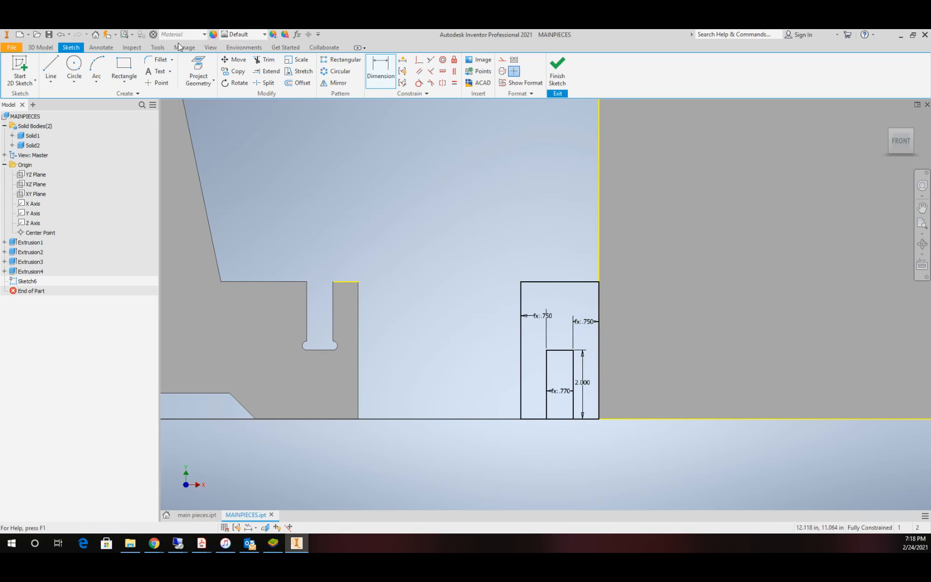
Step: Try to trim the bottom edge segment between the inner rectangle's two sides
{"action": "left_click", "coordinate": [264, 60]}
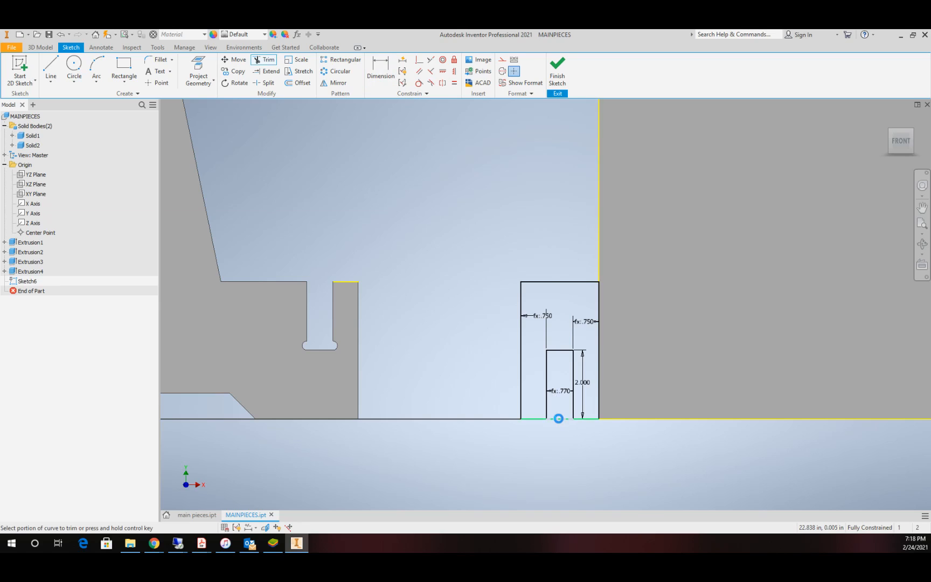
{"action": "left_click", "coordinate": [558, 418]}
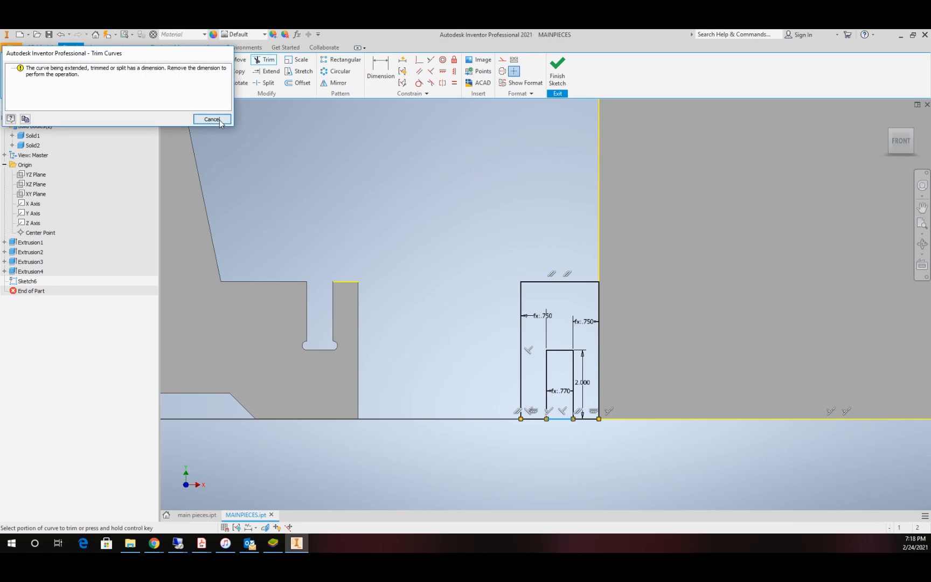
{"action": "left_click", "coordinate": [211, 119]}
{"action": "key", "text": "Escape"}
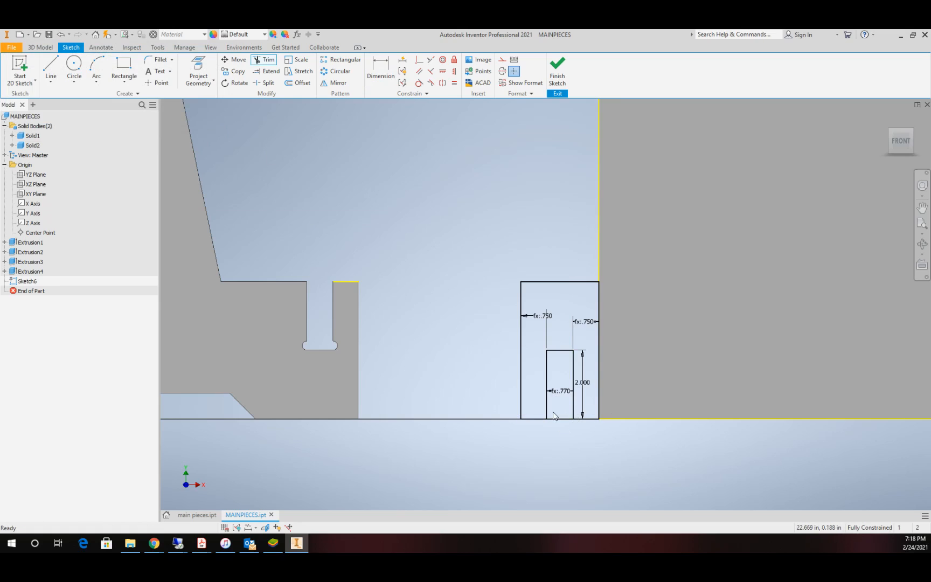
Step: Delete the line closing the bottom of the inner rectangle to open the slot, and finish the sketch
{"action": "left_click", "coordinate": [557, 419]}
{"action": "key", "text": "Delete"}
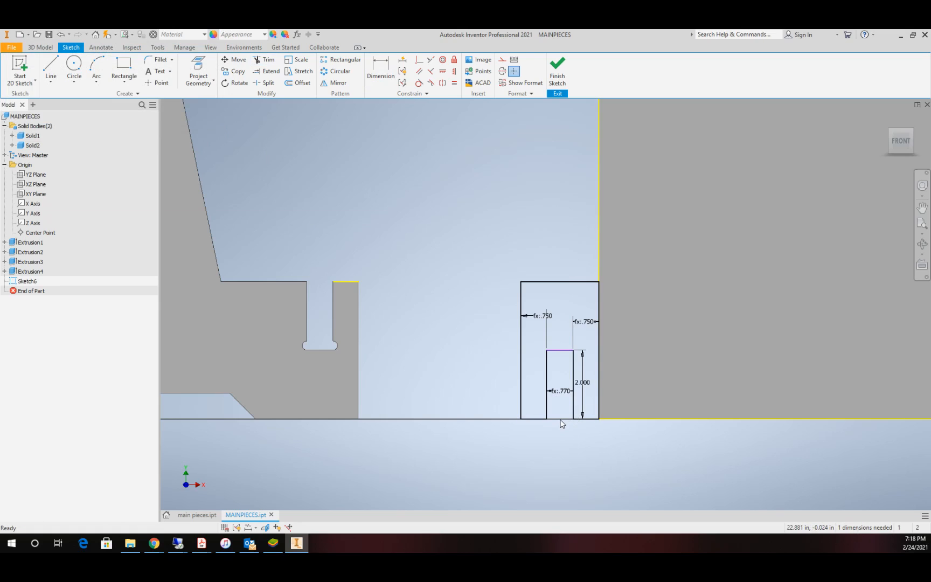
{"action": "left_click_drag", "start_coordinate": [560, 409], "coordinate": [551, 435]}
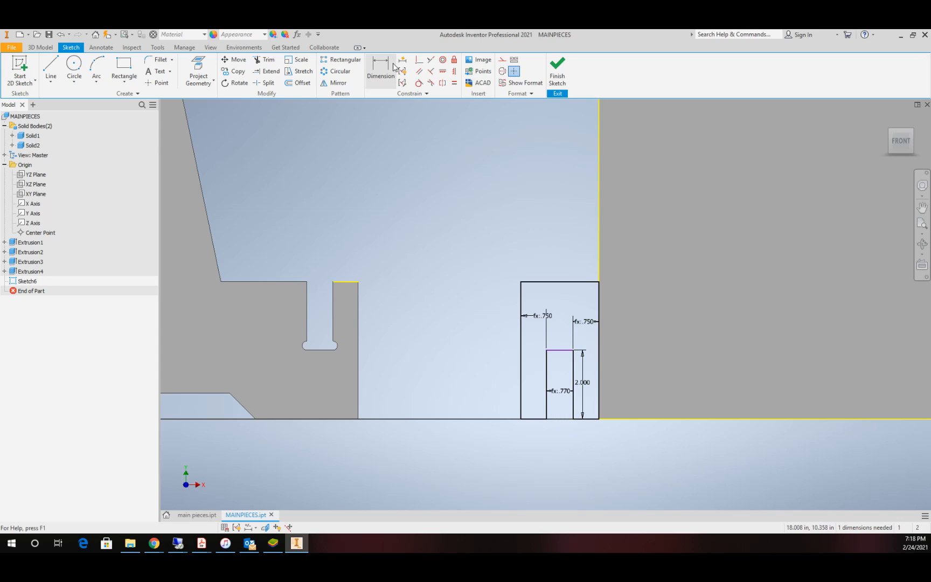
{"action": "left_click", "coordinate": [567, 350]}
{"action": "left_click", "coordinate": [557, 70]}
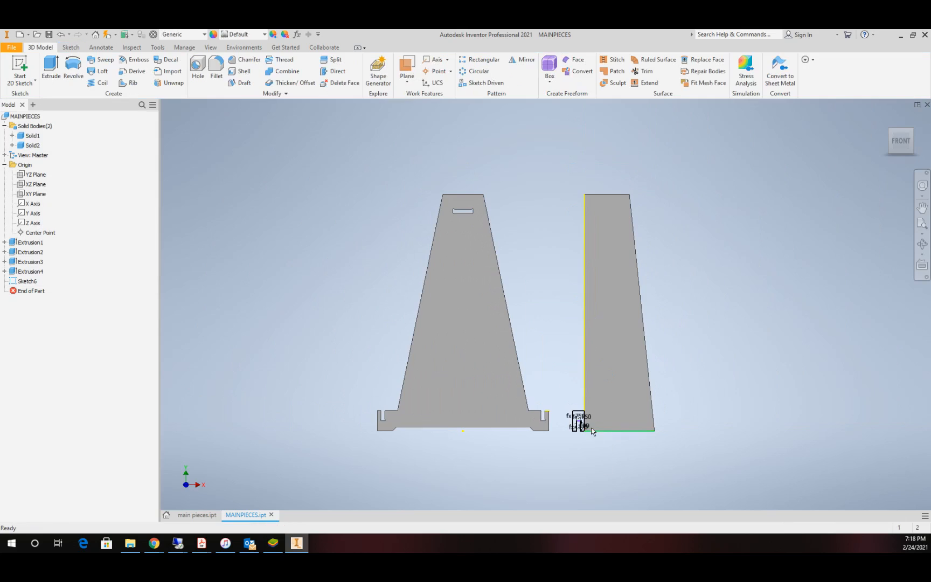
Step: Extrude the slotted foot profile by distance mt
{"action": "scroll", "coordinate": [592, 427], "scroll_direction": "up", "scroll_amount": 3}
{"action": "scroll", "coordinate": [591, 427], "scroll_direction": "up", "scroll_amount": 2}
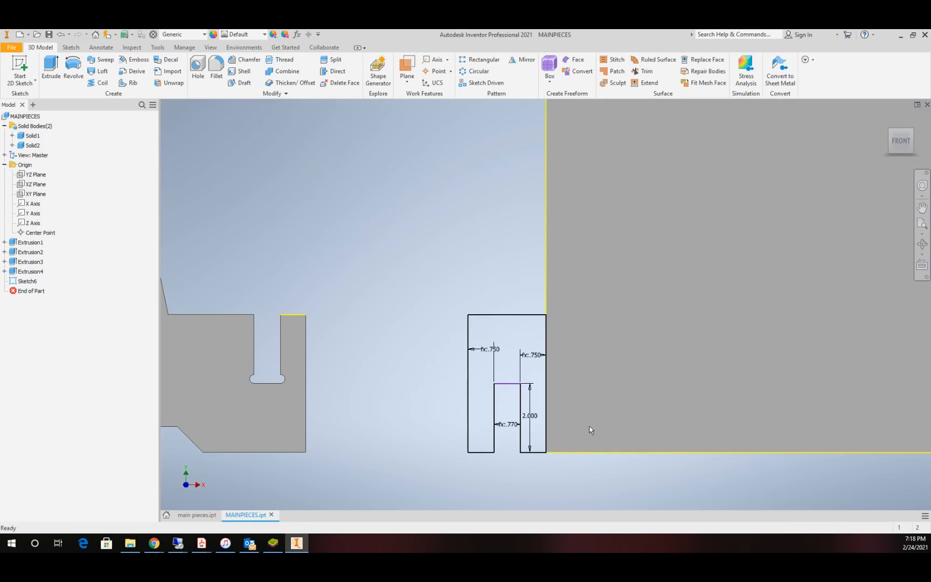
{"action": "left_click", "coordinate": [51, 67]}
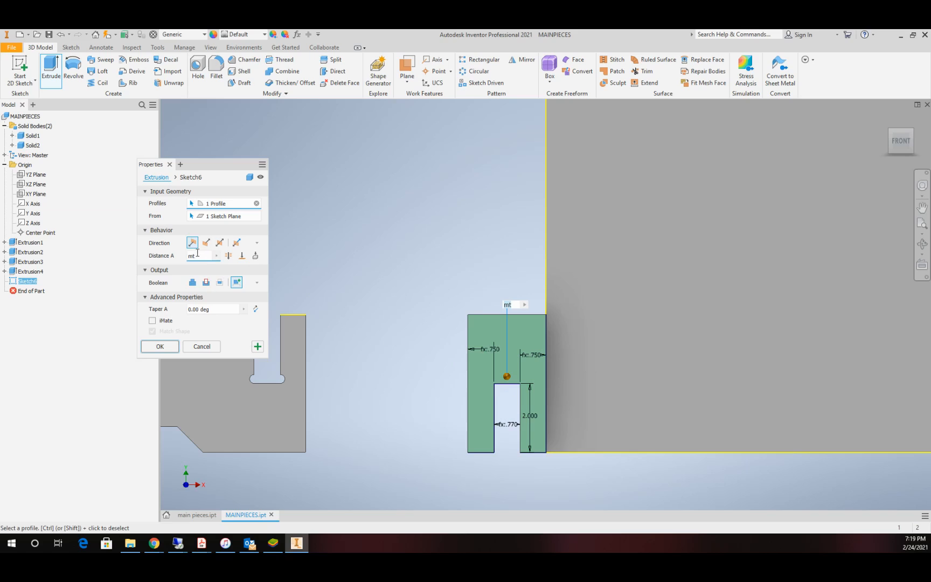
Step: Join the slotted foot extrusion to the second tapered piece's solid, flipping its direction while keeping distance mt
{"action": "left_click", "coordinate": [193, 281]}
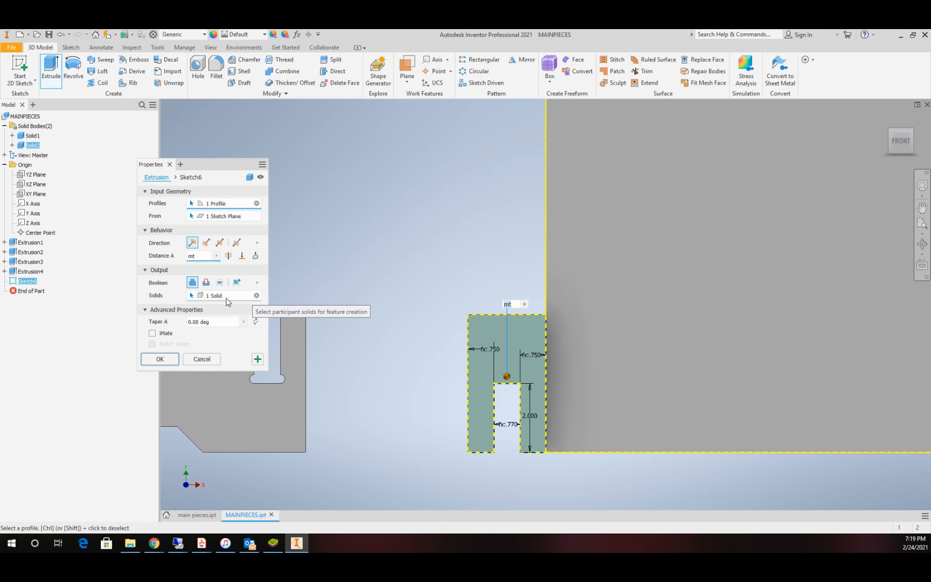
{"action": "left_click", "coordinate": [257, 295]}
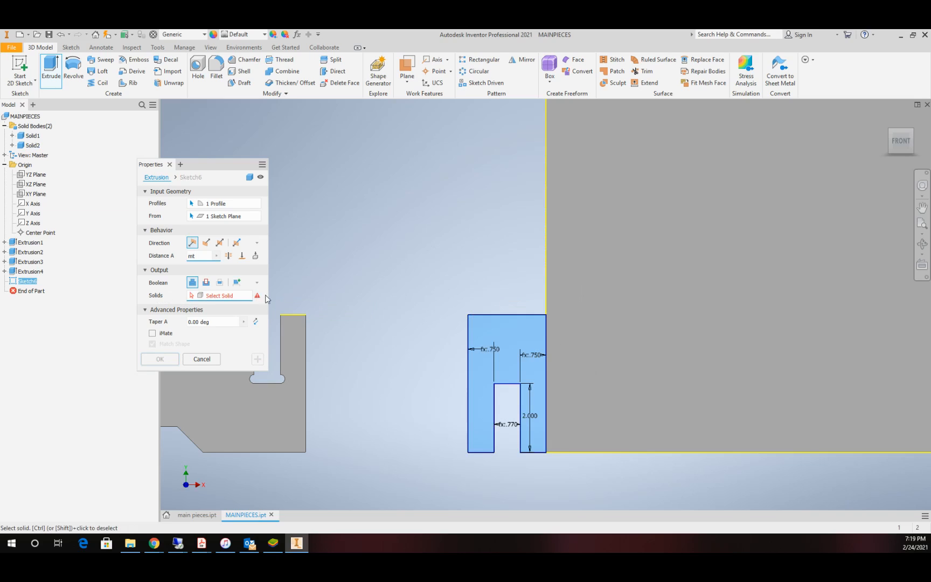
{"action": "left_click", "coordinate": [707, 309]}
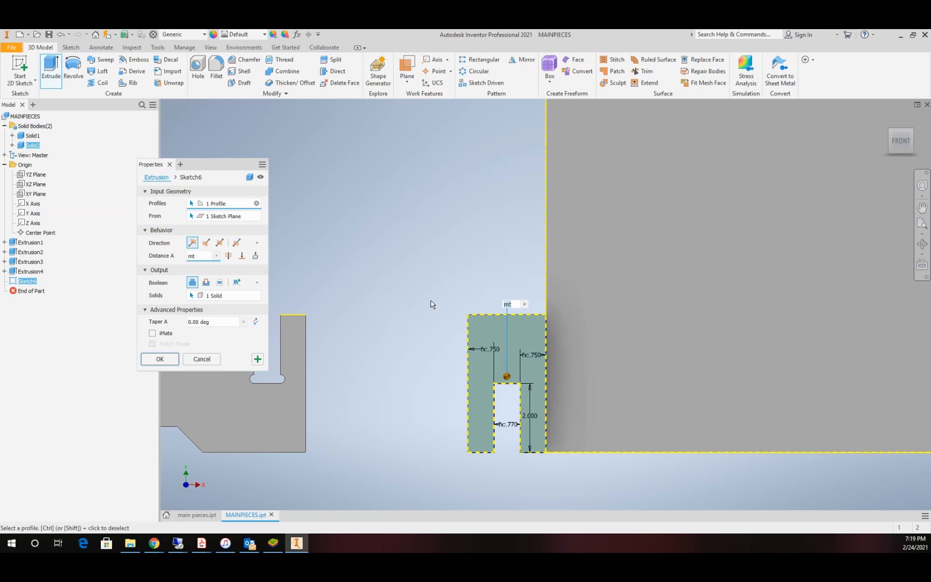
{"action": "left_click", "coordinate": [922, 243]}
{"action": "left_click_drag", "start_coordinate": [667, 311], "coordinate": [719, 324]}
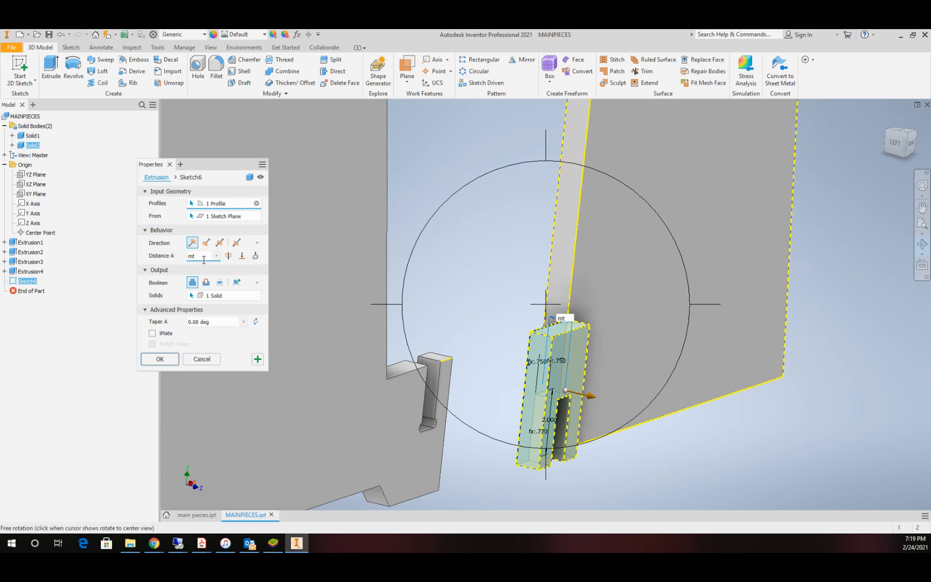
{"action": "left_click", "coordinate": [206, 242]}
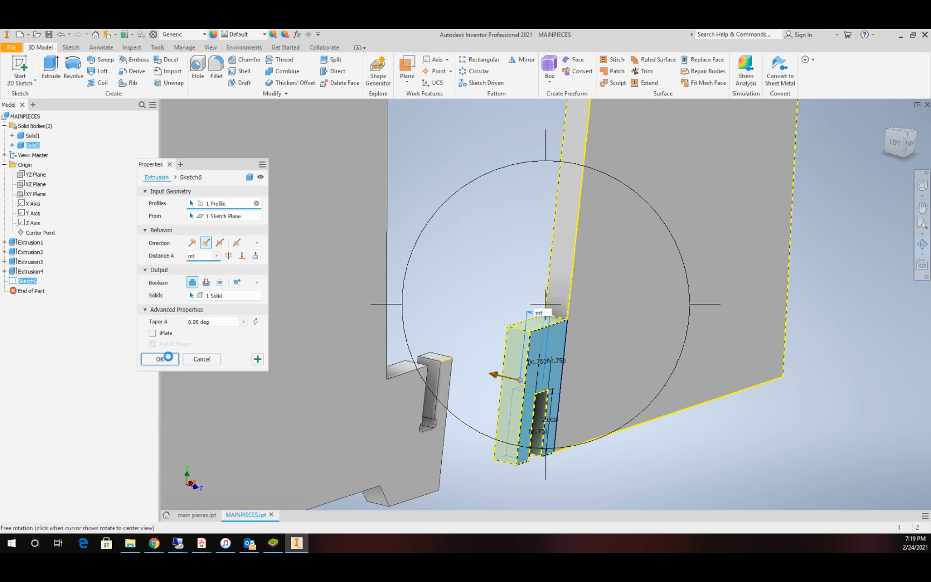
{"action": "left_click", "coordinate": [160, 359]}
Step: Inspect the joined foot and the upper ends of both pieces from different angles, and restore the front view
{"action": "scroll", "coordinate": [614, 403], "scroll_direction": "down", "scroll_amount": 5}
{"action": "scroll", "coordinate": [615, 403], "scroll_direction": "up", "scroll_amount": 5}
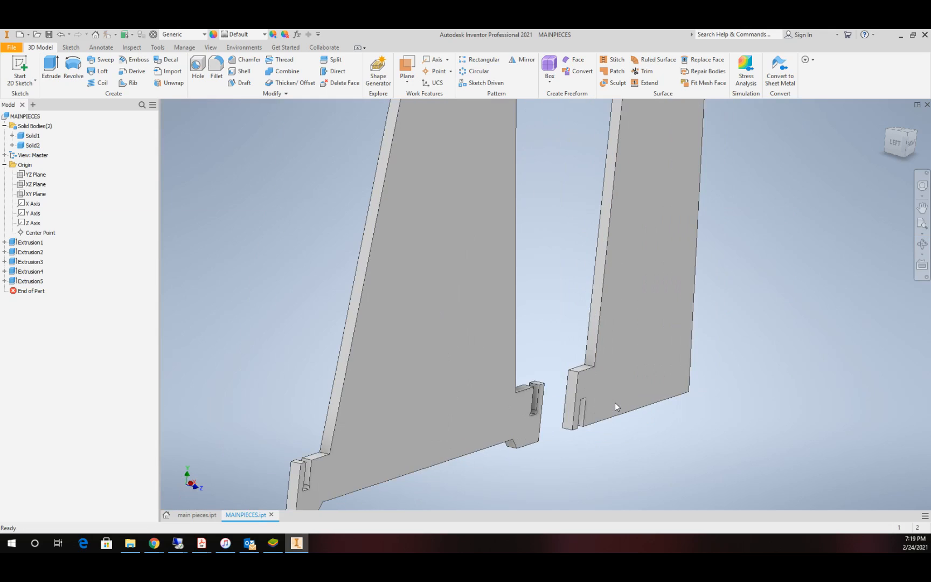
{"action": "left_click", "coordinate": [922, 244]}
{"action": "left_click_drag", "start_coordinate": [546, 329], "coordinate": [503, 308]}
{"action": "scroll", "coordinate": [503, 308], "scroll_direction": "down", "scroll_amount": 6}
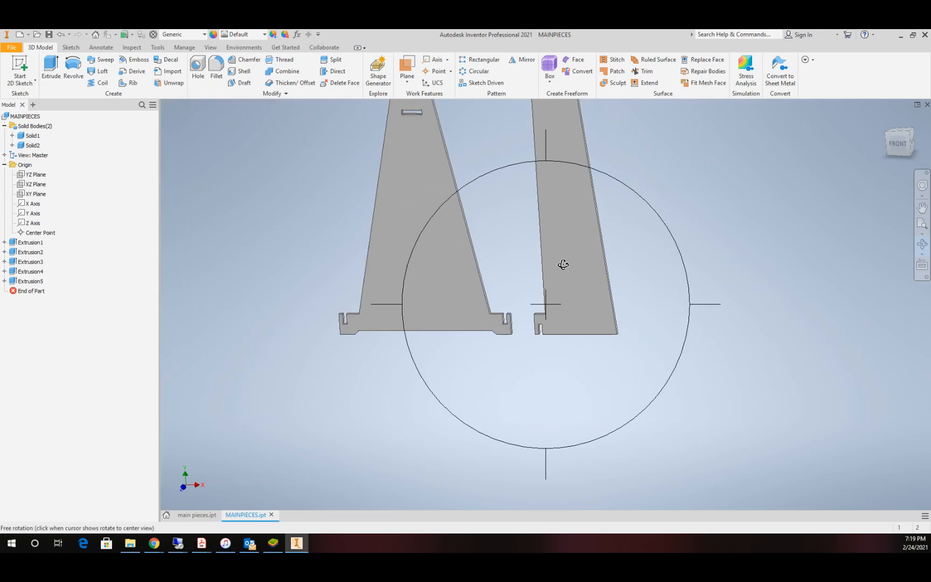
{"action": "scroll", "coordinate": [575, 190], "scroll_direction": "up", "scroll_amount": 5}
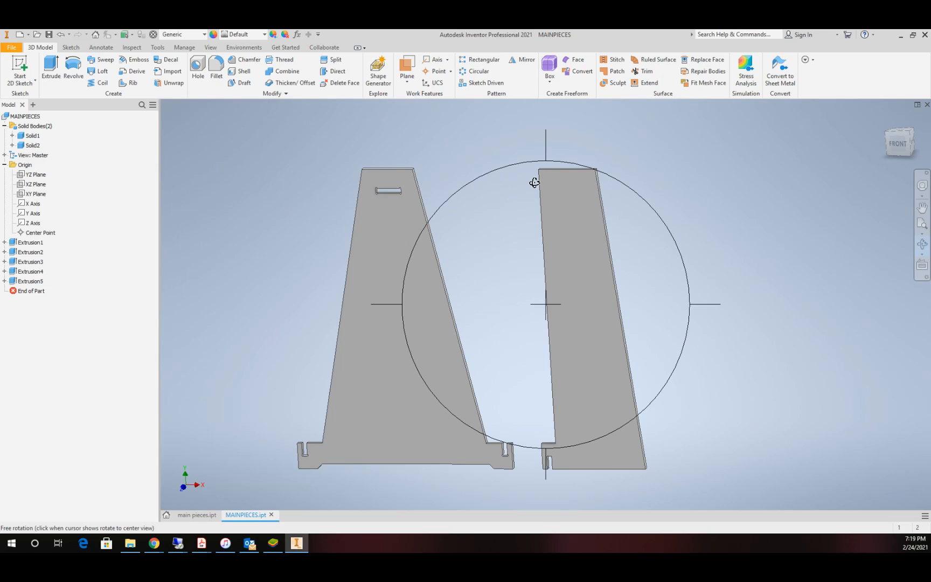
{"action": "scroll", "coordinate": [534, 183], "scroll_direction": "up", "scroll_amount": 2}
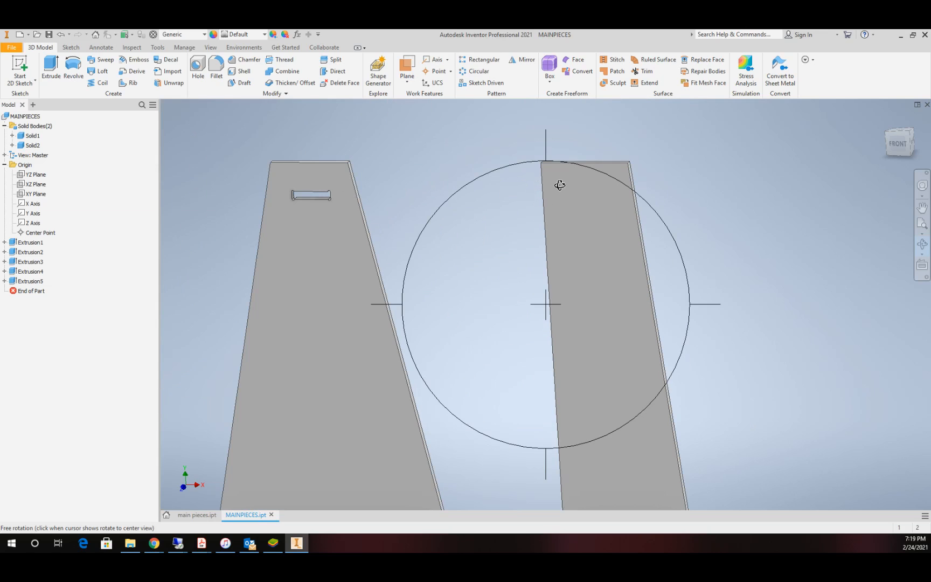
{"action": "key", "text": "Escape"}
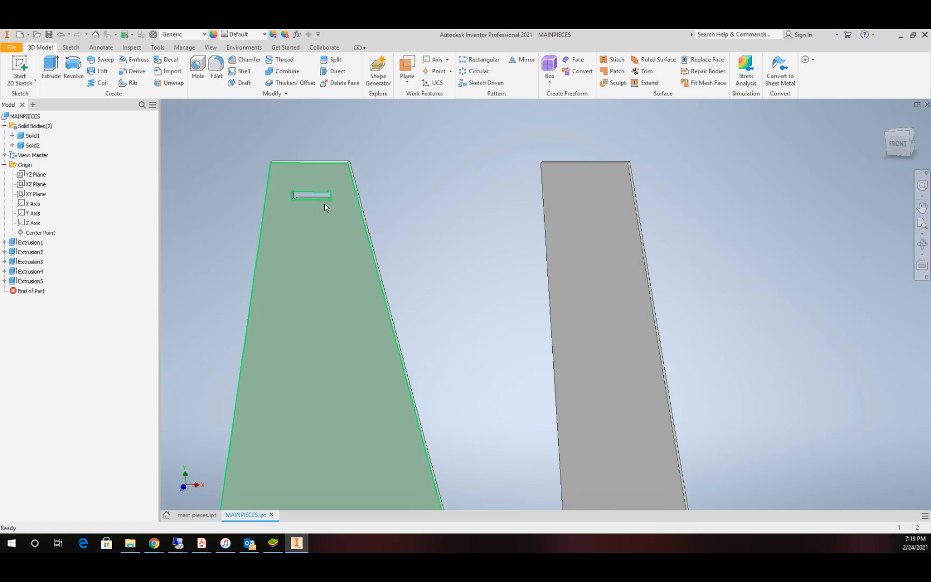
{"action": "left_click", "coordinate": [894, 144]}
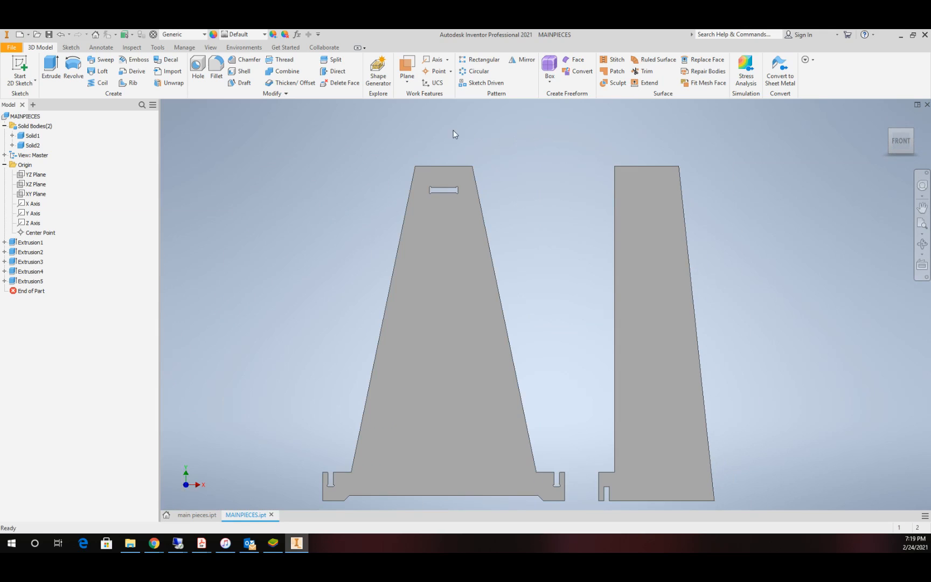
Step: Start a sketch on the second piece's front face and draw a rectangle about 4.7 by 1.1 in near its upper end
{"action": "left_click", "coordinate": [19, 67]}
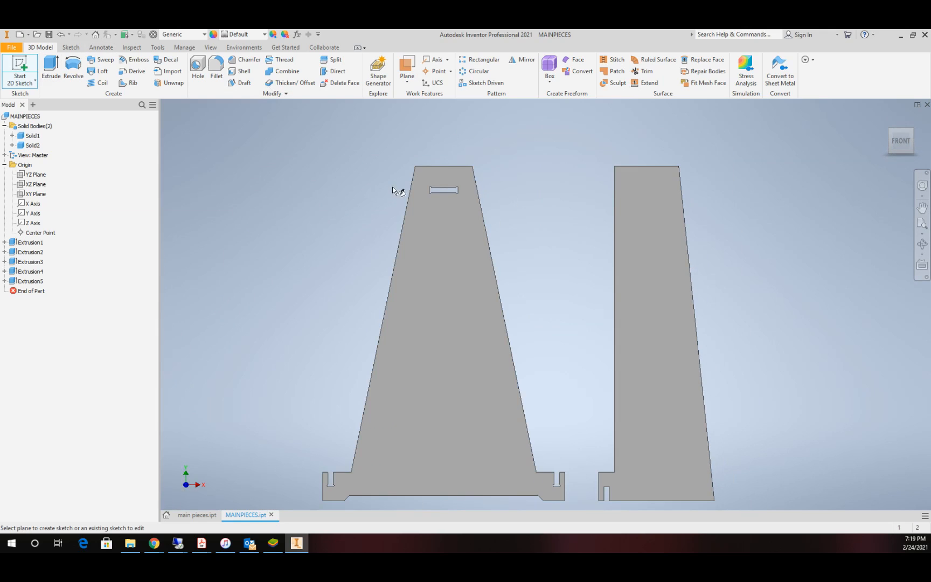
{"action": "left_click", "coordinate": [654, 222]}
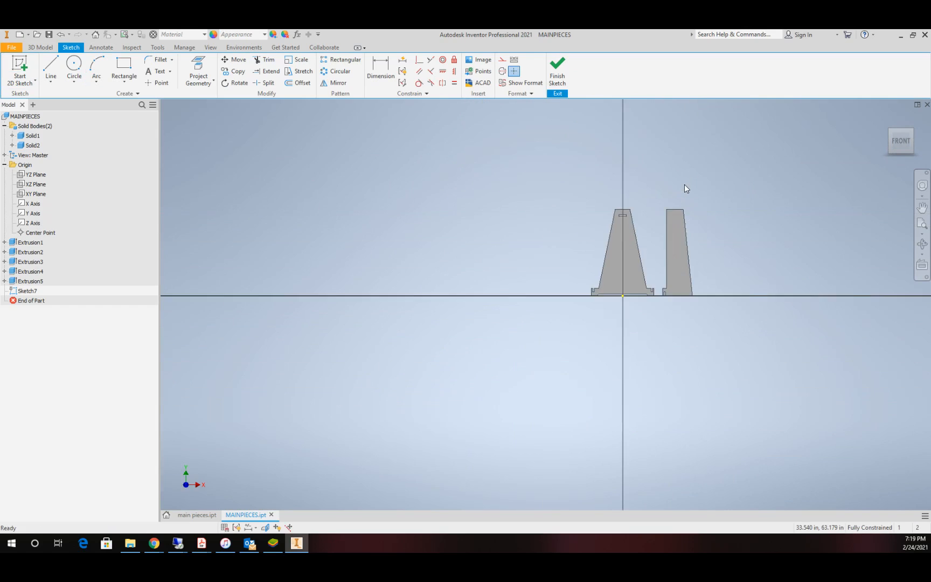
{"action": "scroll", "coordinate": [684, 184], "scroll_direction": "up", "scroll_amount": 5}
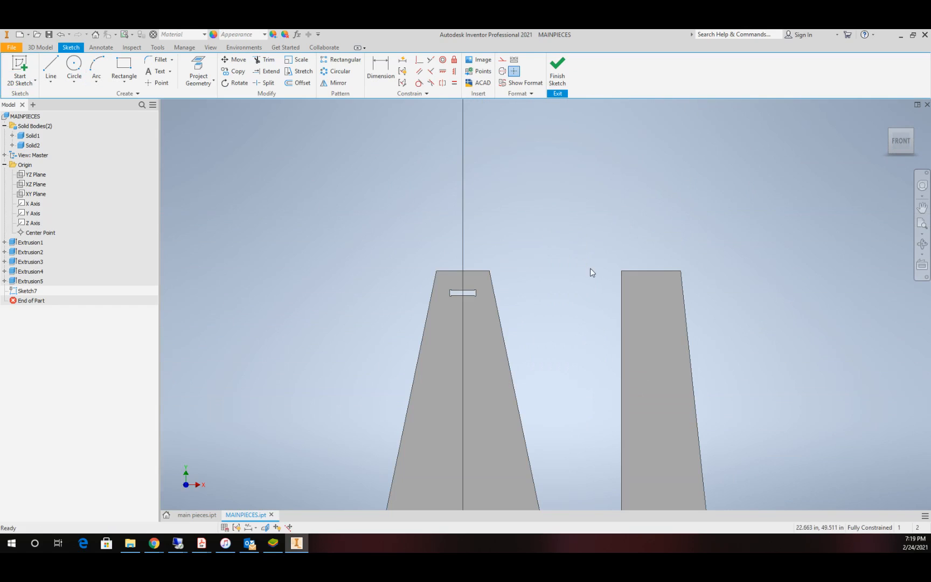
{"action": "left_click", "coordinate": [124, 69]}
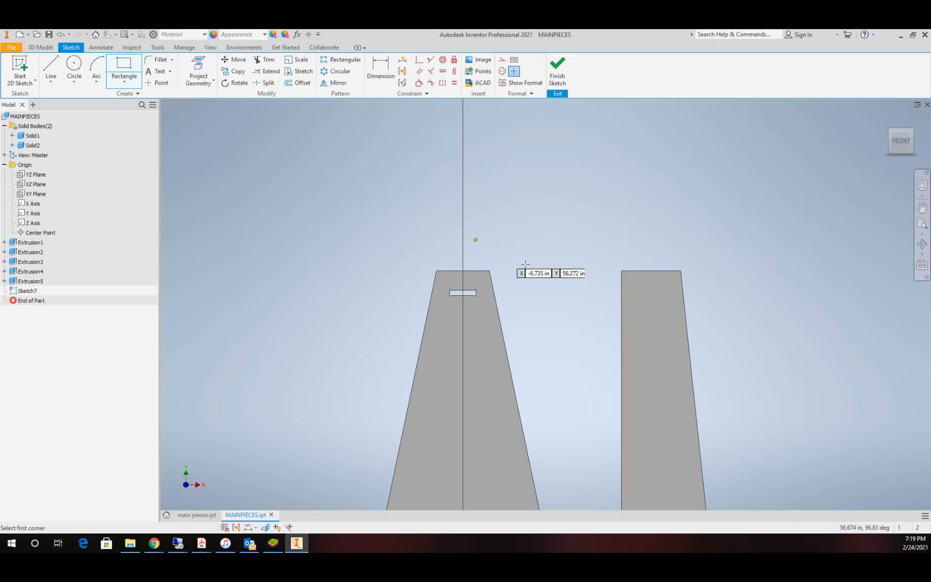
{"action": "left_click", "coordinate": [638, 290]}
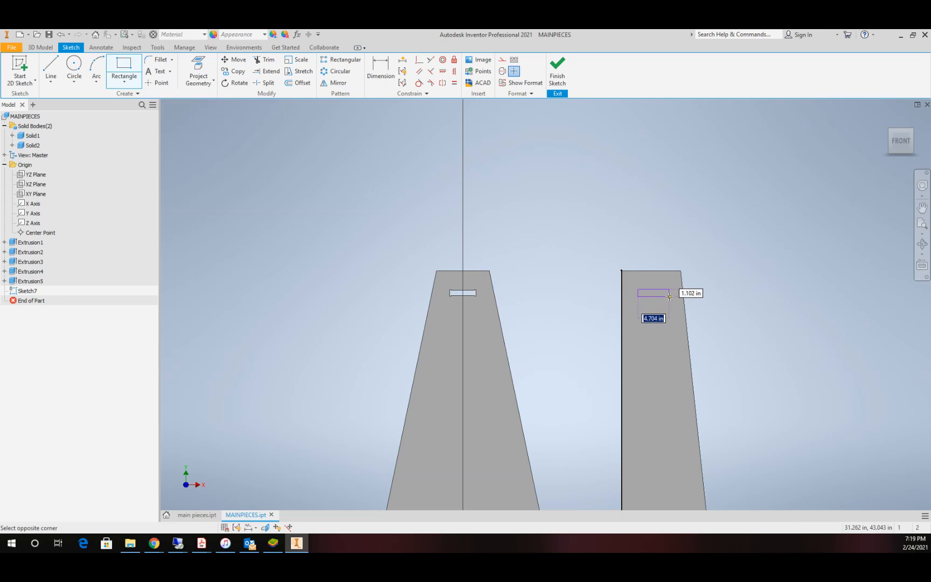
{"action": "left_click", "coordinate": [669, 296]}
{"action": "key", "text": "Escape"}
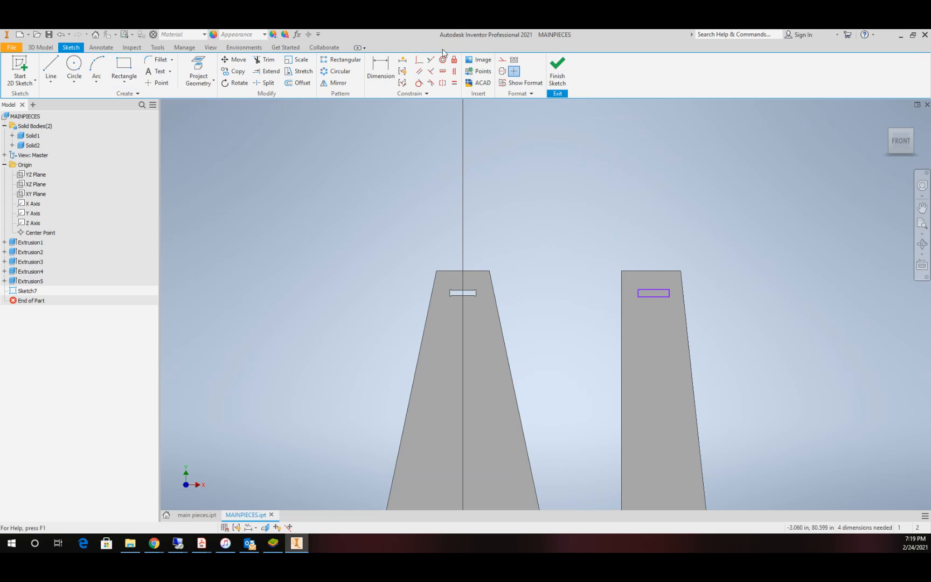
Step: Make the rectangle's upper and lower edges collinear with the matching edges of the first plate's slot
{"action": "left_click", "coordinate": [504, 61]}
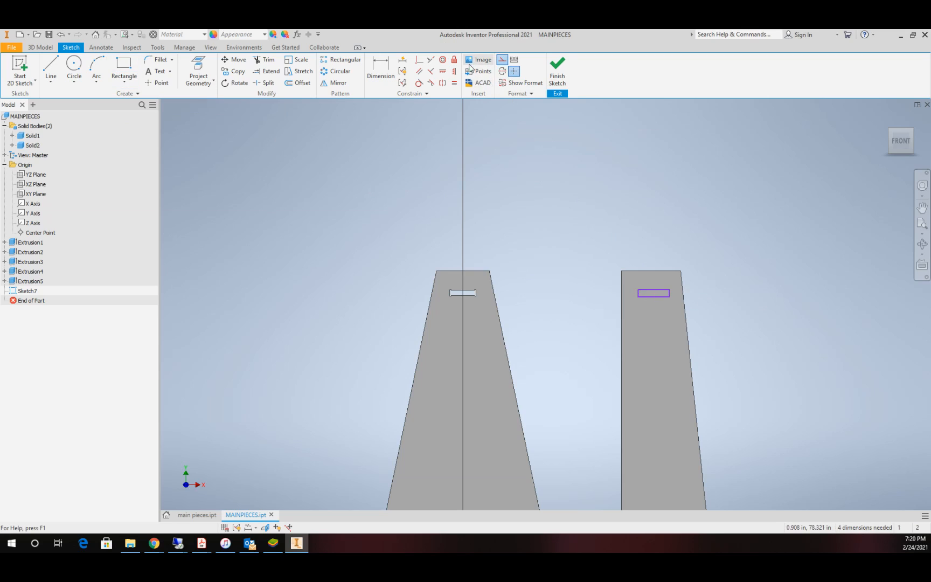
{"action": "left_click", "coordinate": [502, 60]}
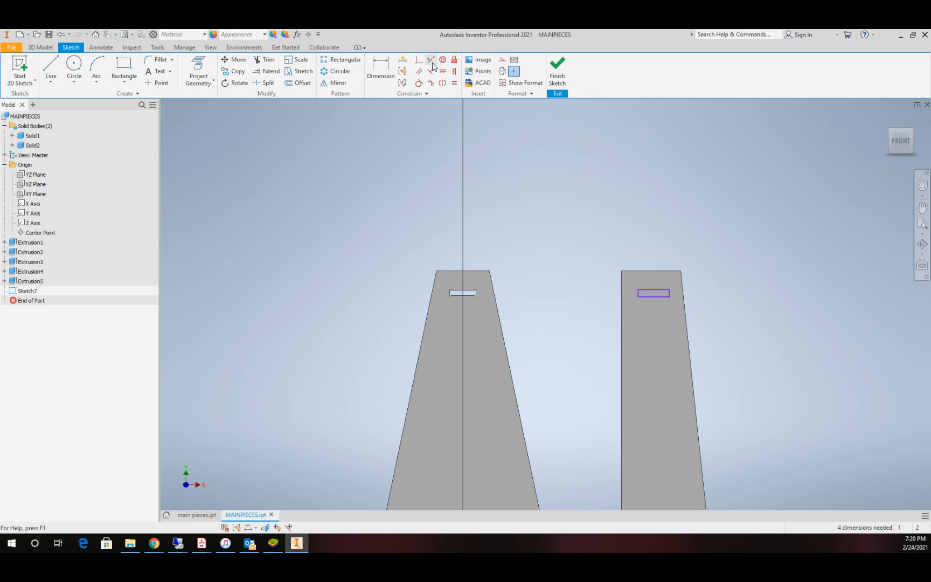
{"action": "left_click", "coordinate": [432, 62]}
{"action": "left_click", "coordinate": [457, 289]}
{"action": "left_click", "coordinate": [656, 290]}
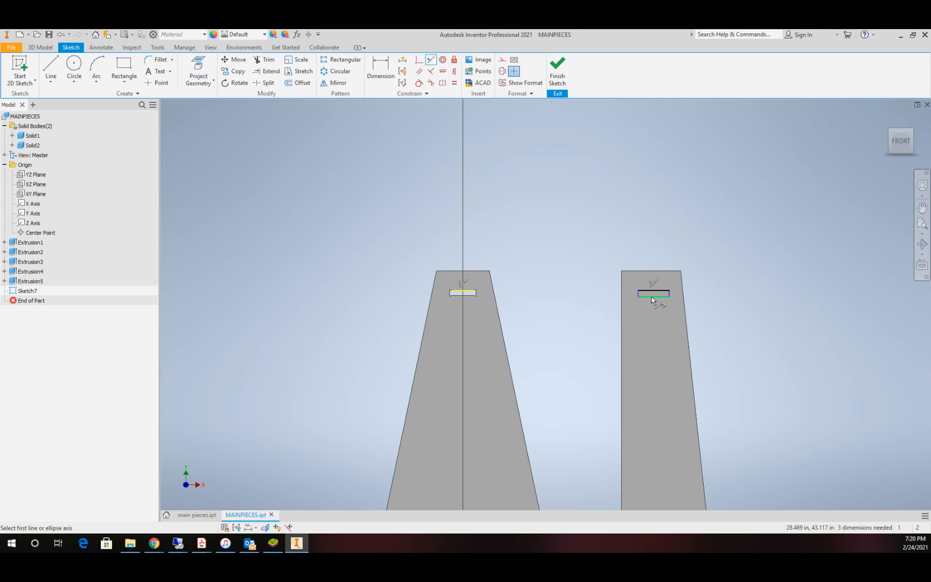
{"action": "left_click", "coordinate": [653, 296]}
{"action": "left_click", "coordinate": [461, 295]}
{"action": "scroll", "coordinate": [654, 287], "scroll_direction": "up", "scroll_amount": 5}
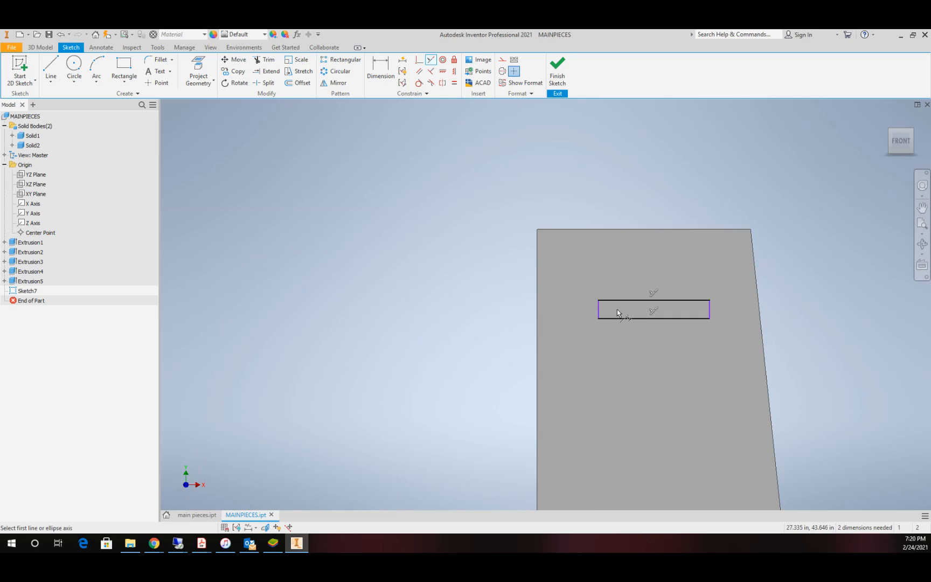
{"action": "key", "text": "Escape"}
Step: Dimension the rectangle's width as 4+(2*de)
{"action": "key", "text": "d"}
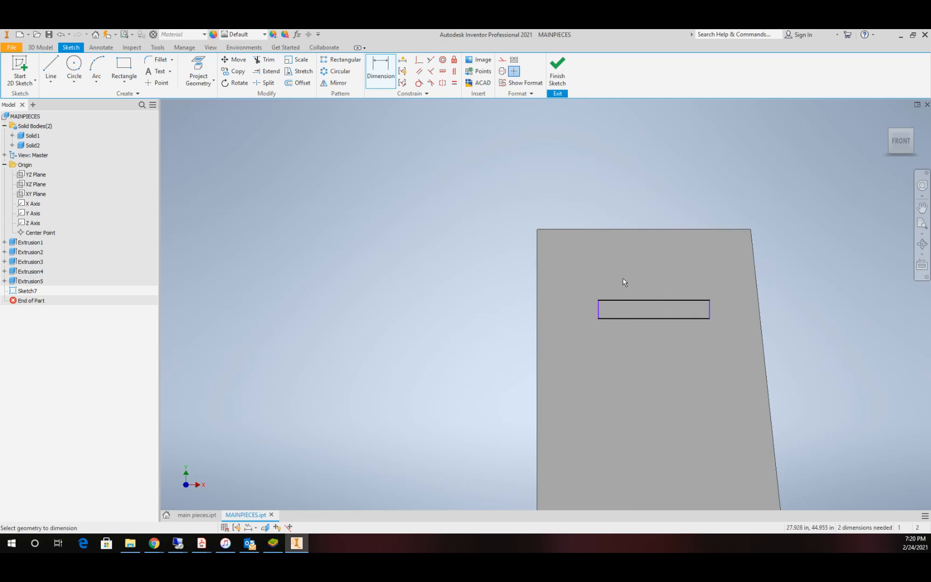
{"action": "left_click", "coordinate": [598, 314]}
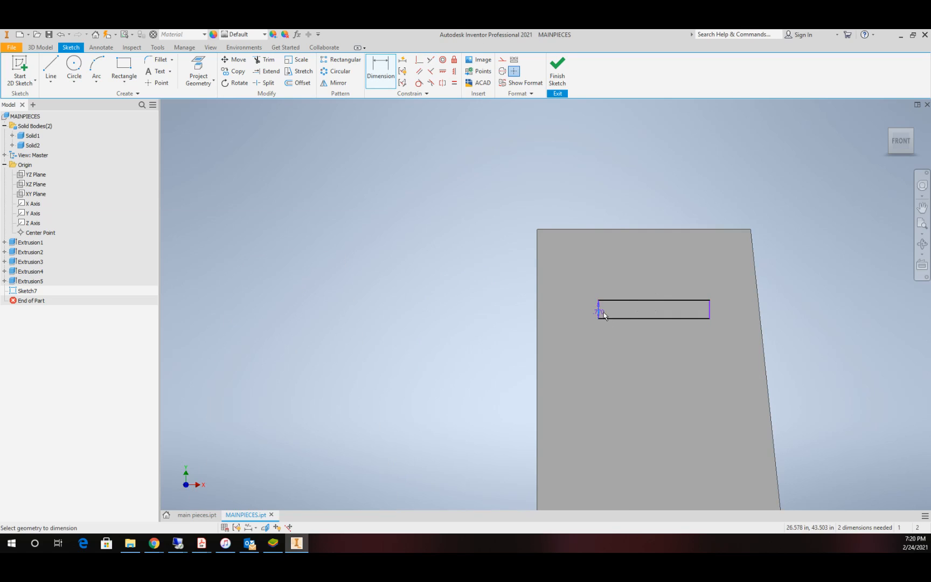
{"action": "left_click", "coordinate": [709, 310]}
{"action": "left_click", "coordinate": [667, 284]}
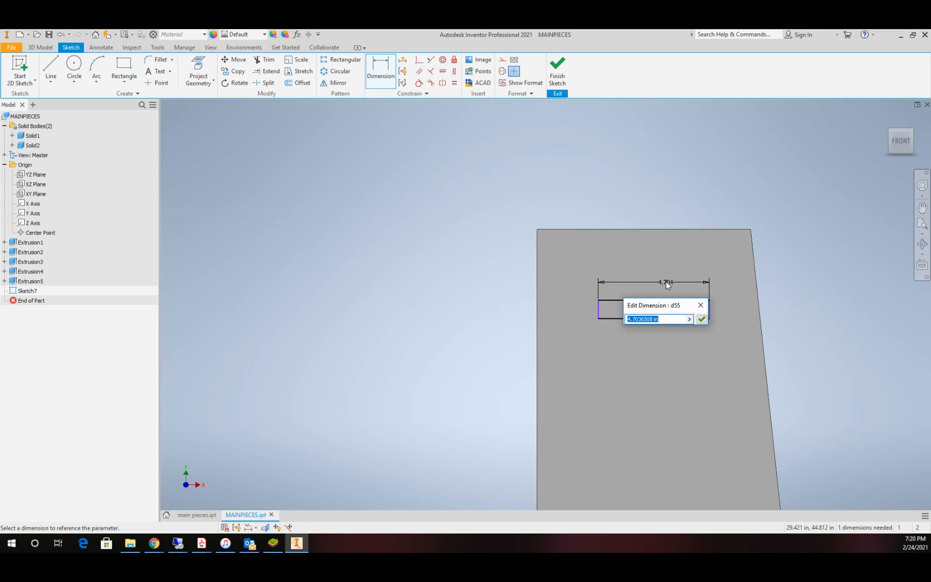
{"action": "type", "text": "4+(2*de"}
{"action": "left_click", "coordinate": [702, 319]}
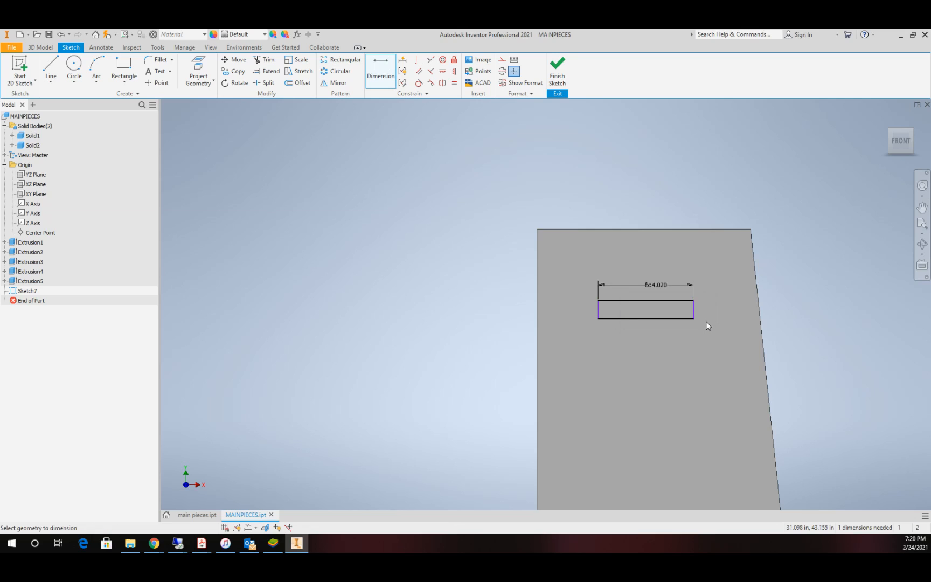
Step: Dimension the rectangle's near side from the second piece's vertical edge as 4 in-de, and finish the sketch
{"action": "scroll", "coordinate": [705, 326], "scroll_direction": "down", "scroll_amount": 5}
{"action": "scroll", "coordinate": [705, 326], "scroll_direction": "up", "scroll_amount": 4}
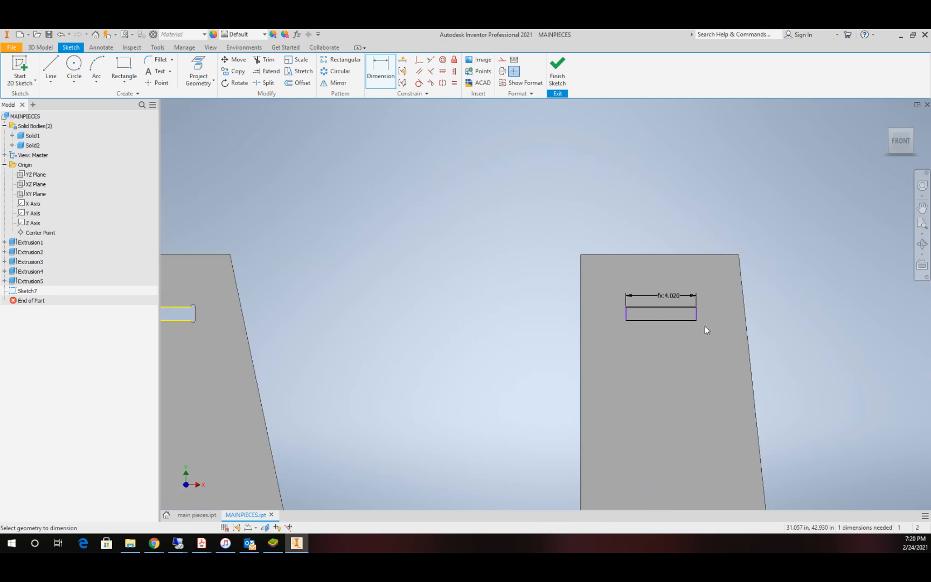
{"action": "left_click", "coordinate": [625, 312]}
{"action": "left_click", "coordinate": [582, 317]}
{"action": "left_click", "coordinate": [605, 228]}
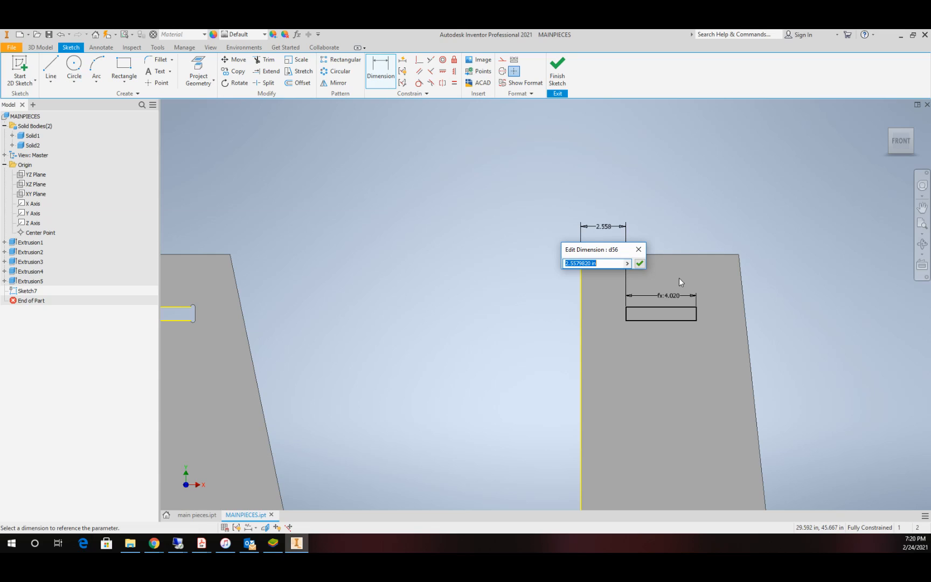
{"action": "type", "text": "4"}
{"action": "key", "text": "Return"}
{"action": "left_click", "coordinate": [620, 211]}
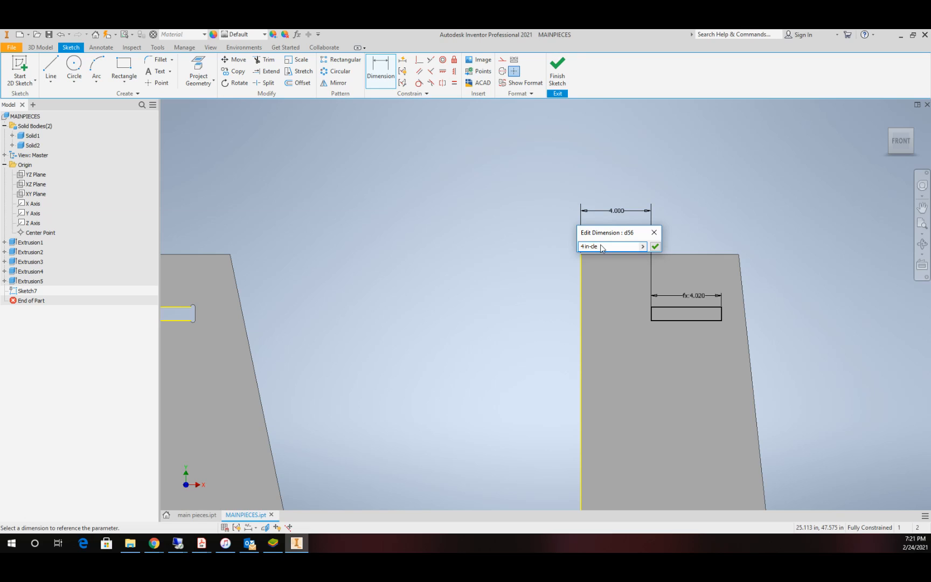
{"action": "left_click", "coordinate": [655, 246]}
{"action": "left_click", "coordinate": [557, 67]}
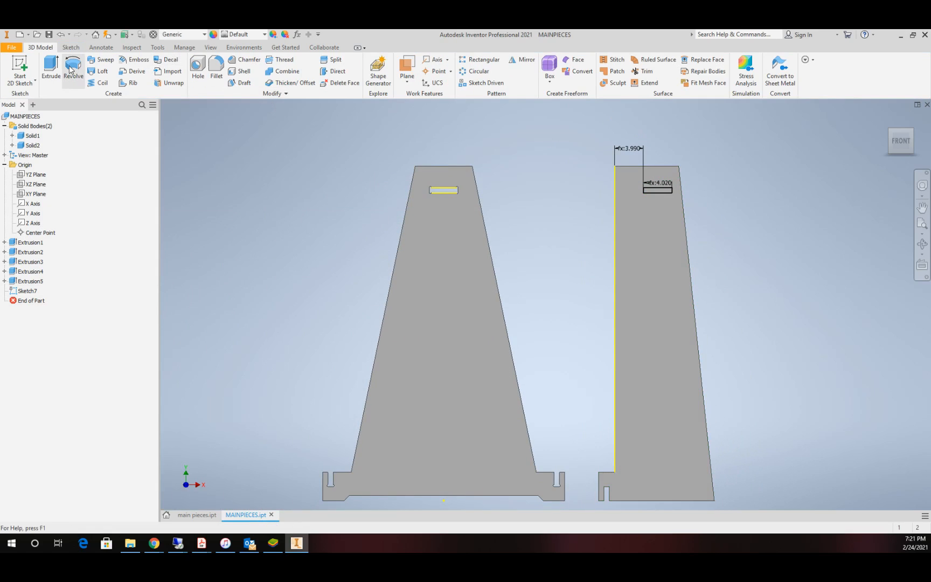
Step: Cut the rectangular slot into the second piece by distance mt, using the flipped extrusion direction
{"action": "left_click", "coordinate": [51, 68]}
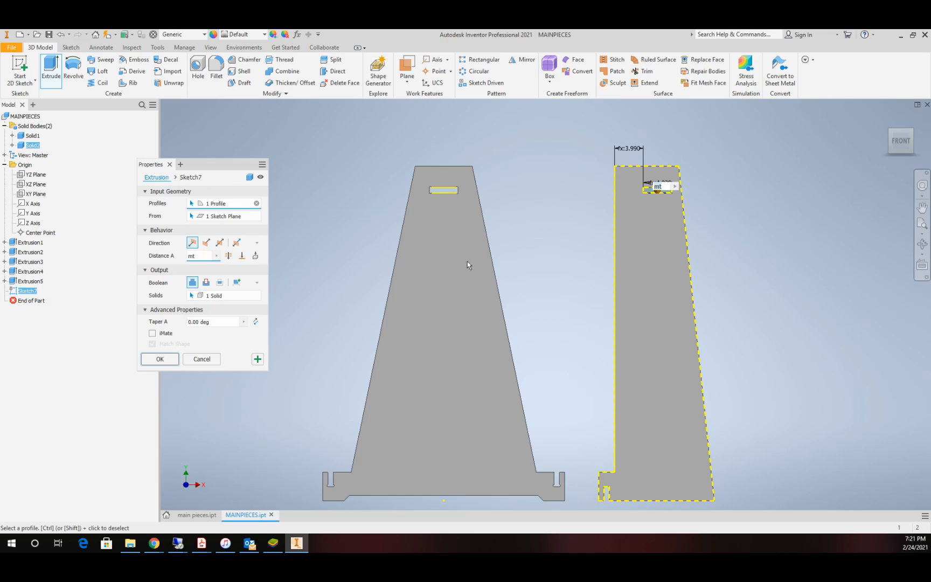
{"action": "left_click", "coordinate": [206, 282]}
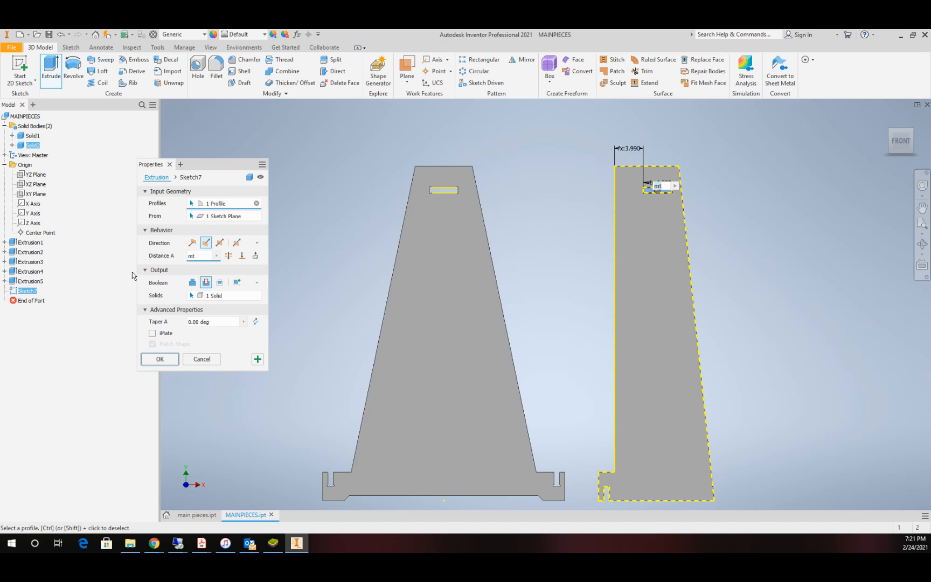
{"action": "left_click", "coordinate": [160, 359]}
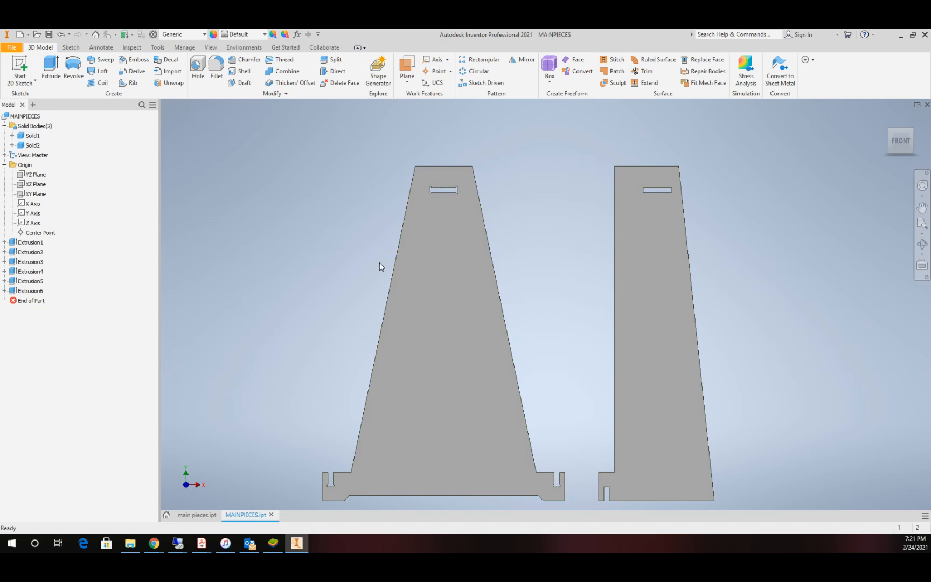
Step: On the XY plane, sketch a closed tapered outline beside the first piece, about 47.7 in tall with a top edge about 13.6 in wide
{"action": "scroll", "coordinate": [373, 272], "scroll_direction": "down", "scroll_amount": 2}
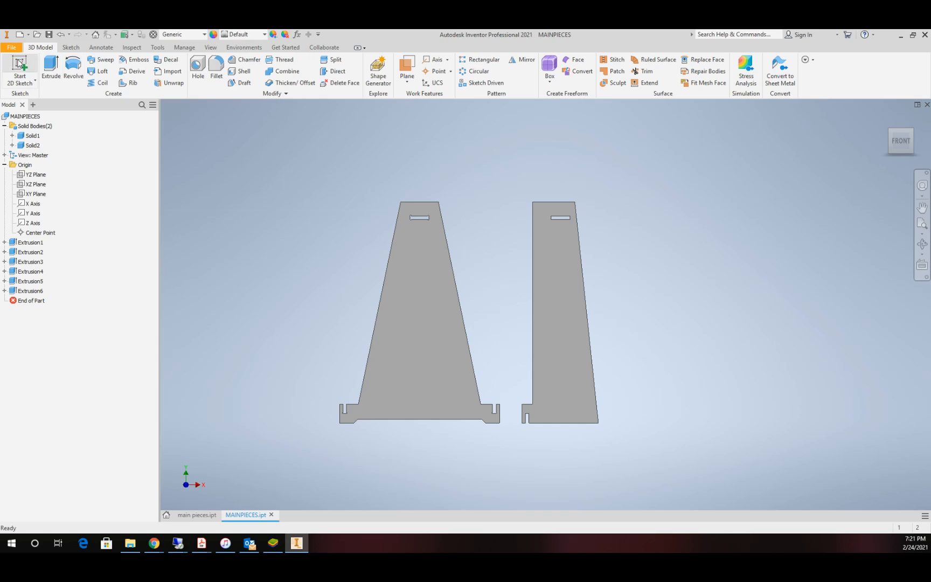
{"action": "left_click", "coordinate": [20, 63]}
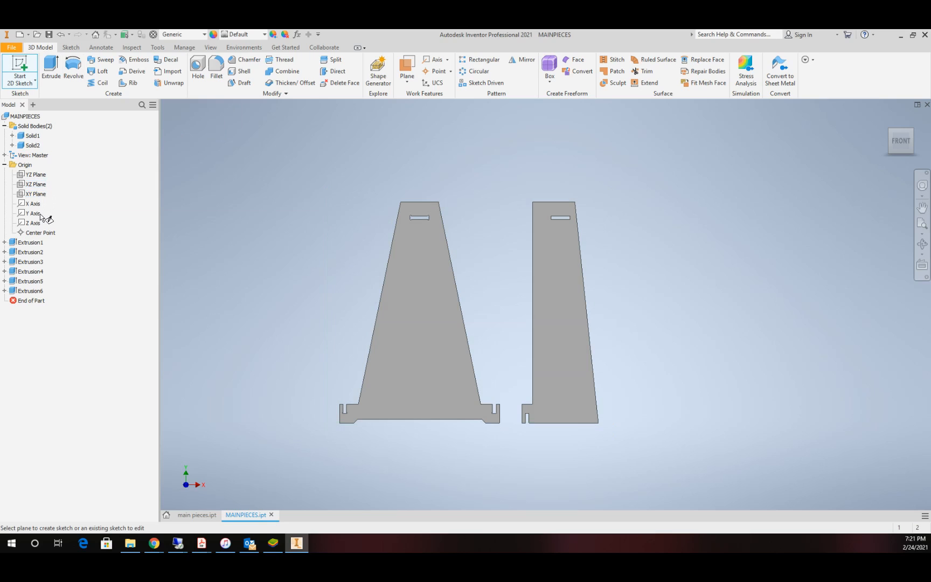
{"action": "left_click", "coordinate": [36, 195]}
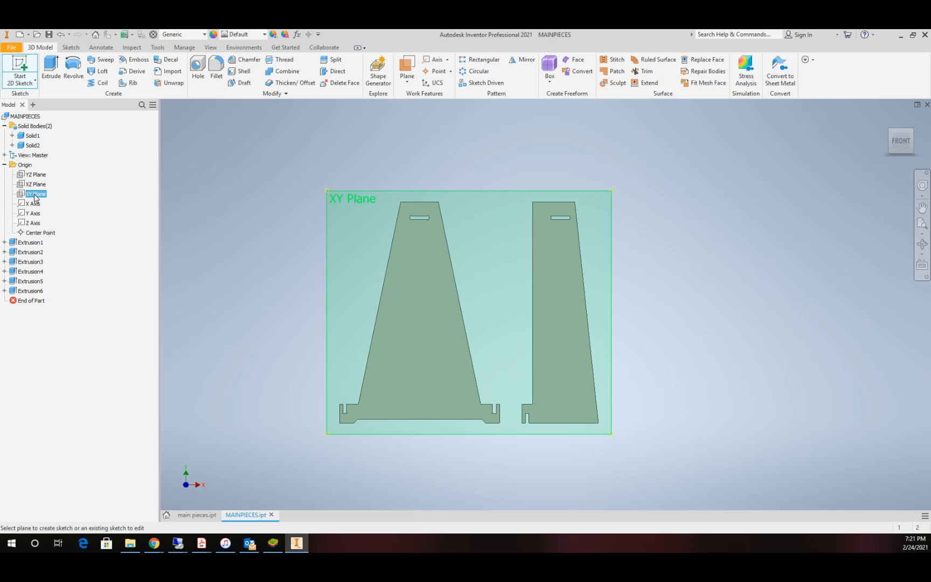
{"action": "scroll", "coordinate": [599, 257], "scroll_direction": "down", "scroll_amount": 3}
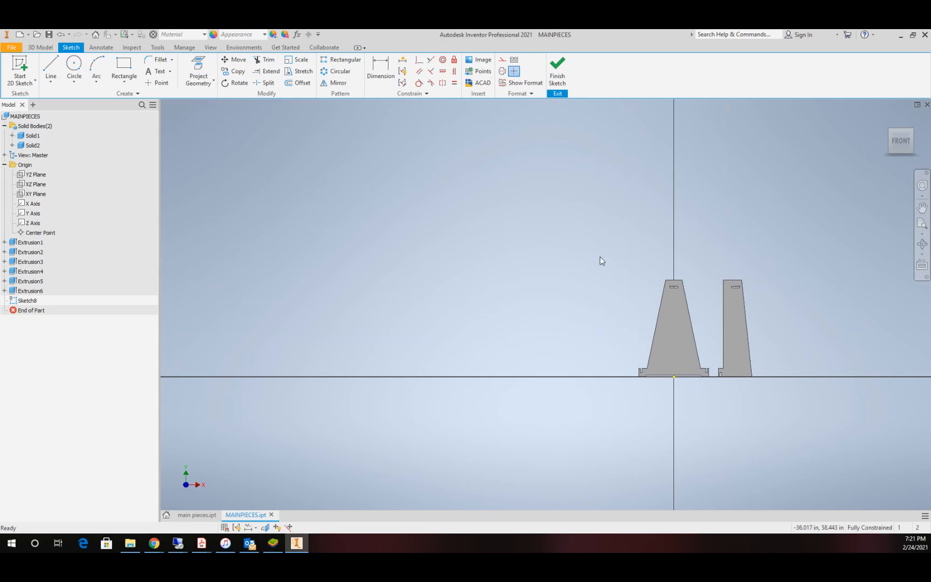
{"action": "scroll", "coordinate": [646, 297], "scroll_direction": "up", "scroll_amount": 4}
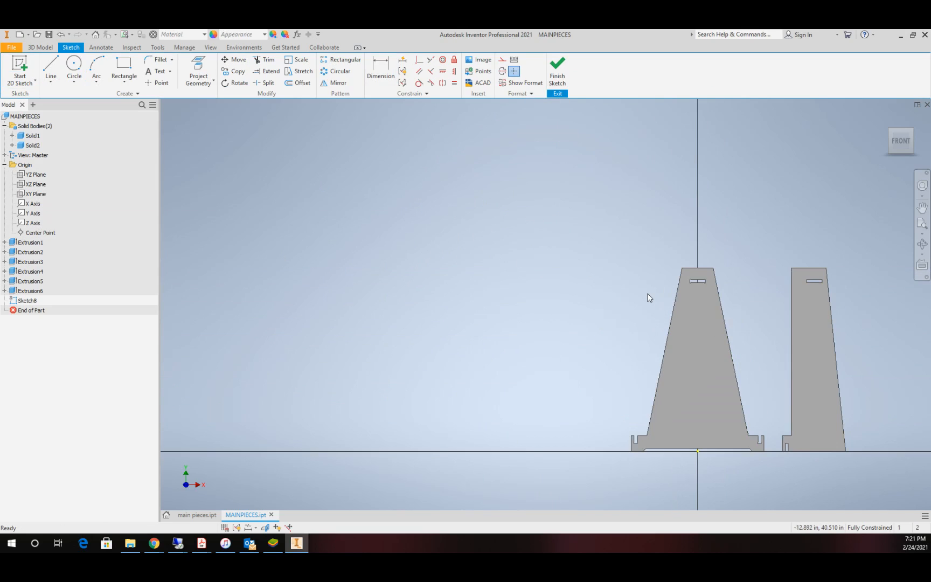
{"action": "left_click", "coordinate": [54, 69]}
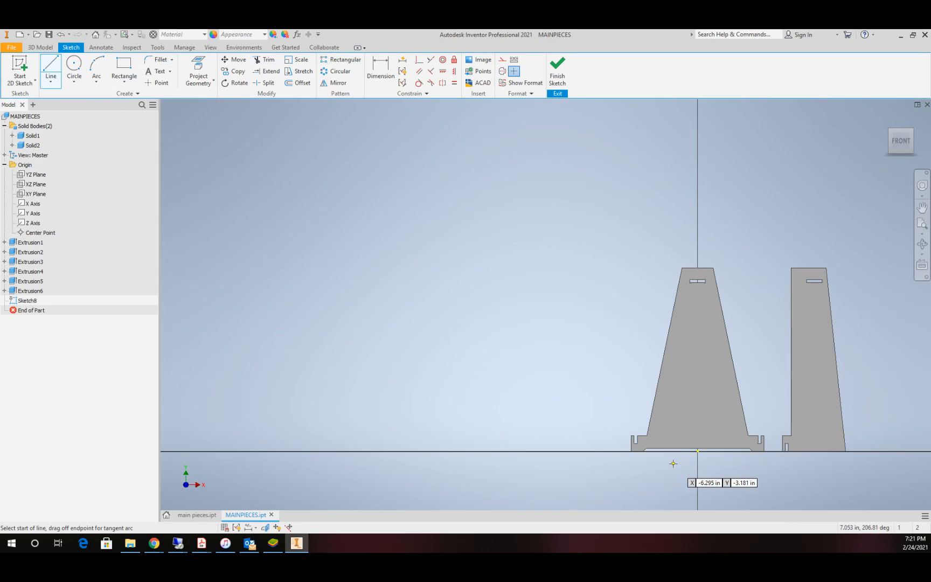
{"action": "left_click", "coordinate": [600, 451]}
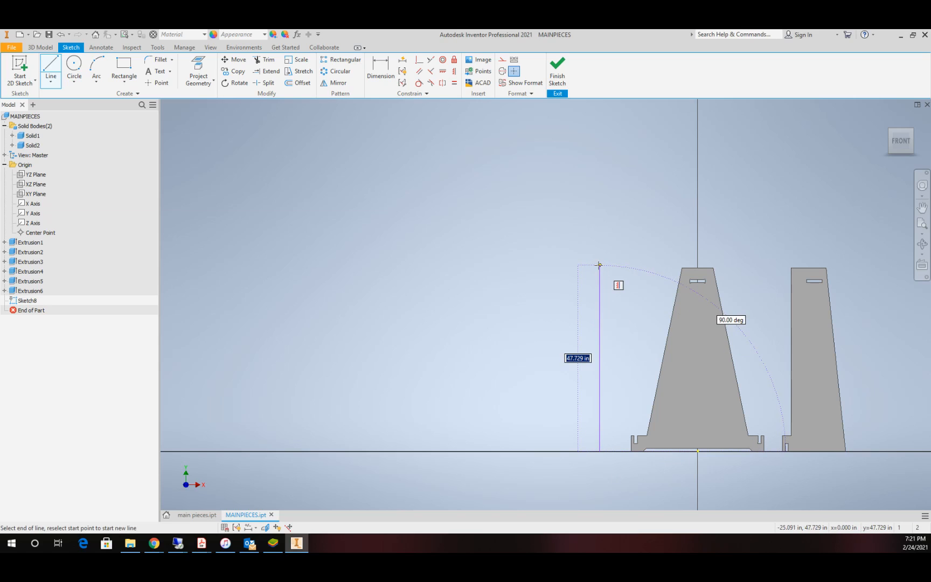
{"action": "left_click", "coordinate": [599, 264]}
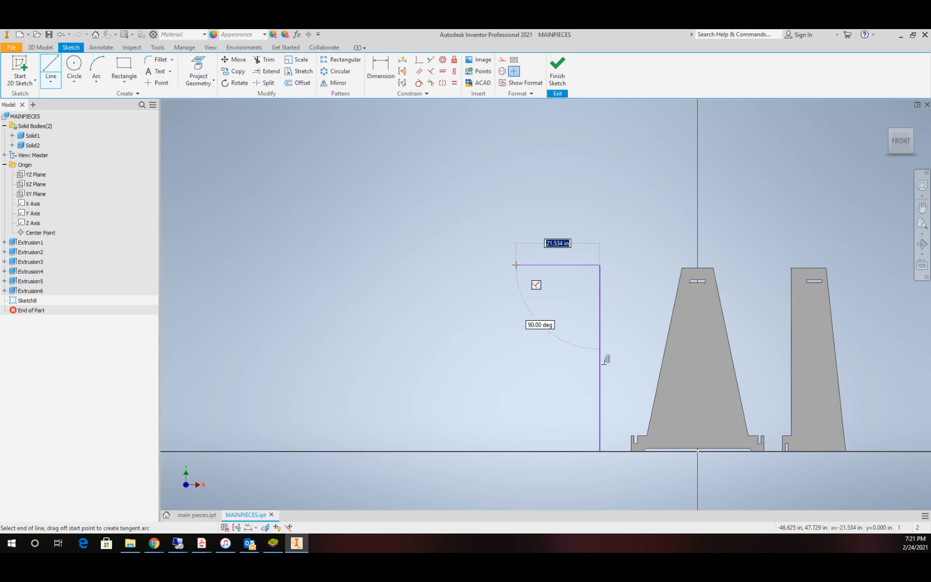
{"action": "left_click", "coordinate": [548, 265]}
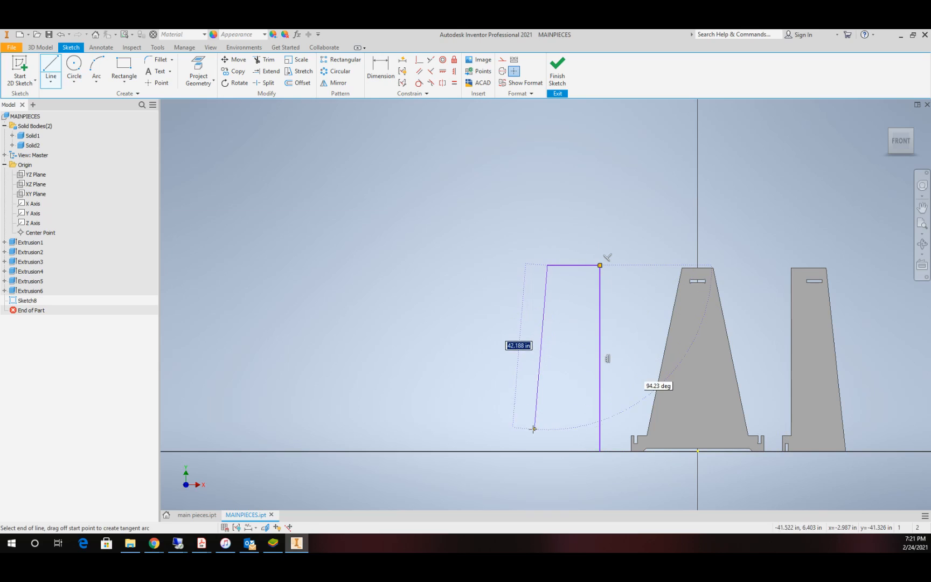
{"action": "left_click", "coordinate": [515, 451]}
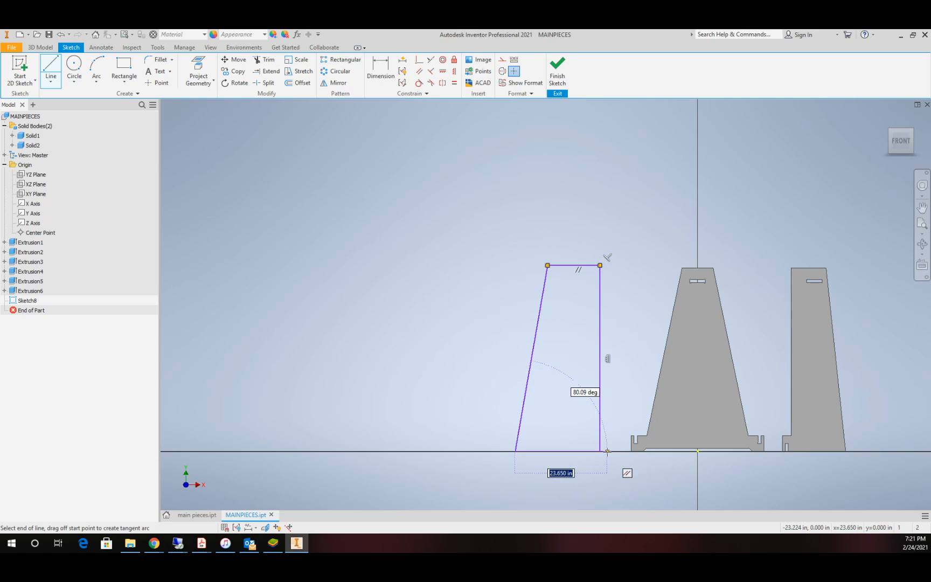
{"action": "left_click", "coordinate": [600, 451]}
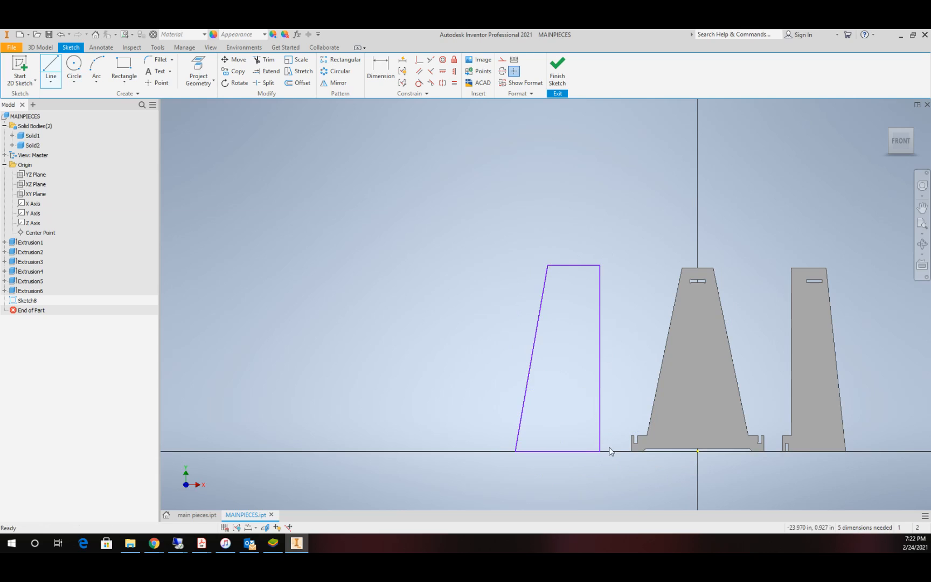
{"action": "key", "text": "Escape"}
Step: Add a rectangular foot about 4.8 in tall at the outline's lower corner facing the first piece, and trim away the shared segment
{"action": "left_click", "coordinate": [51, 68]}
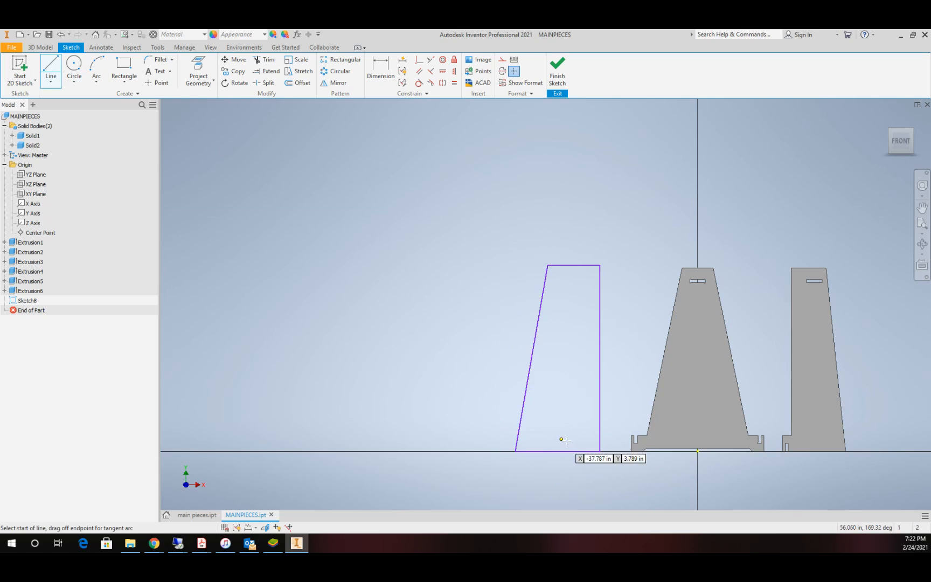
{"action": "left_click", "coordinate": [600, 451]}
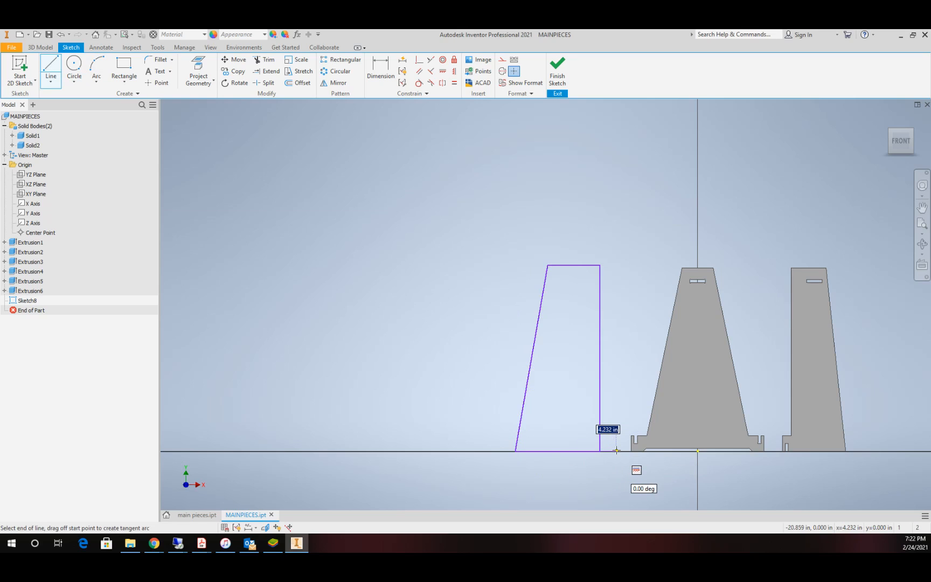
{"action": "left_click", "coordinate": [616, 432]}
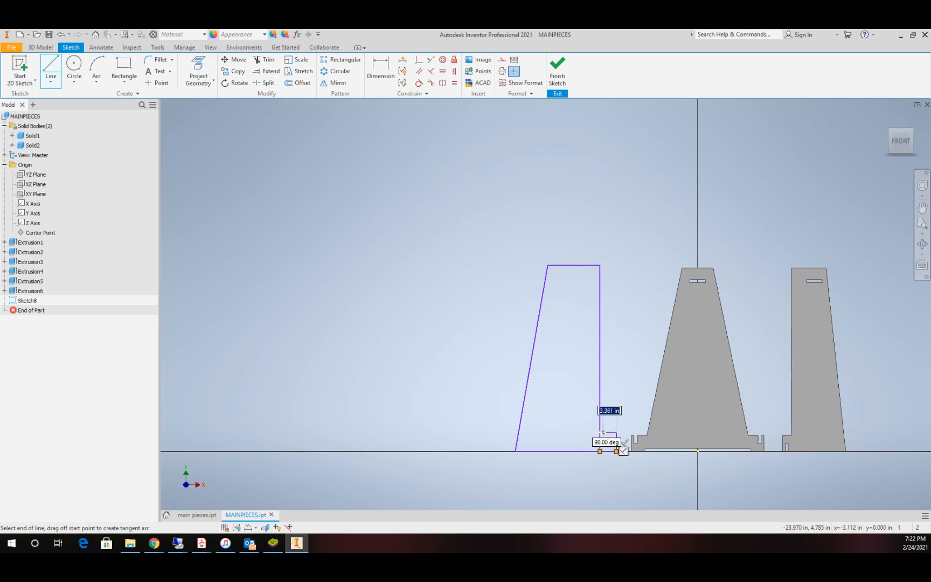
{"action": "left_click", "coordinate": [600, 432]}
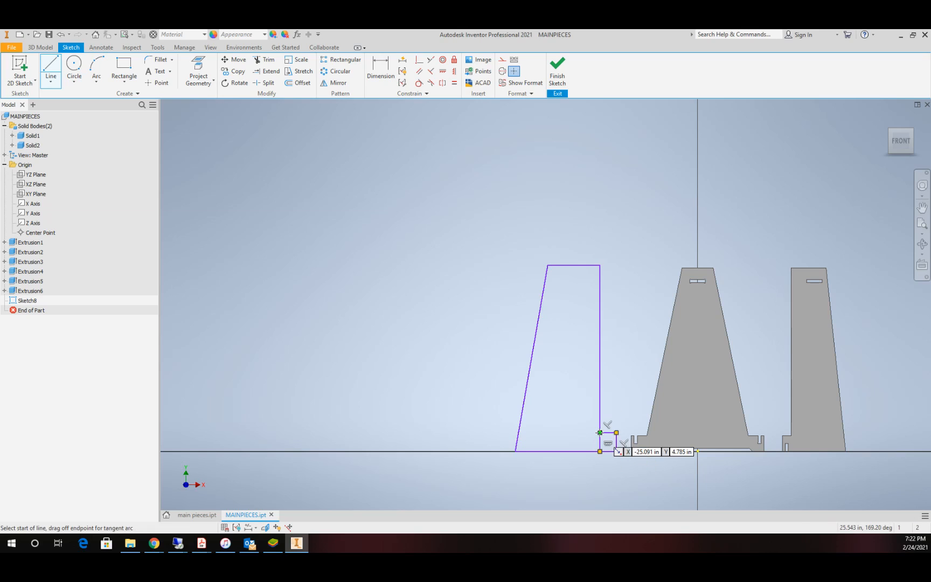
{"action": "key", "text": "Escape"}
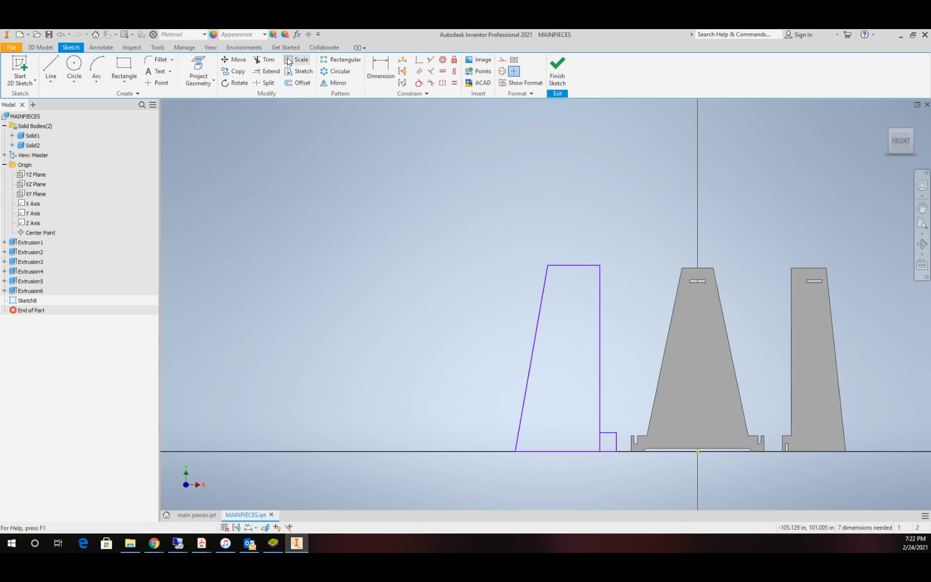
{"action": "left_click", "coordinate": [264, 59]}
{"action": "left_click", "coordinate": [600, 442]}
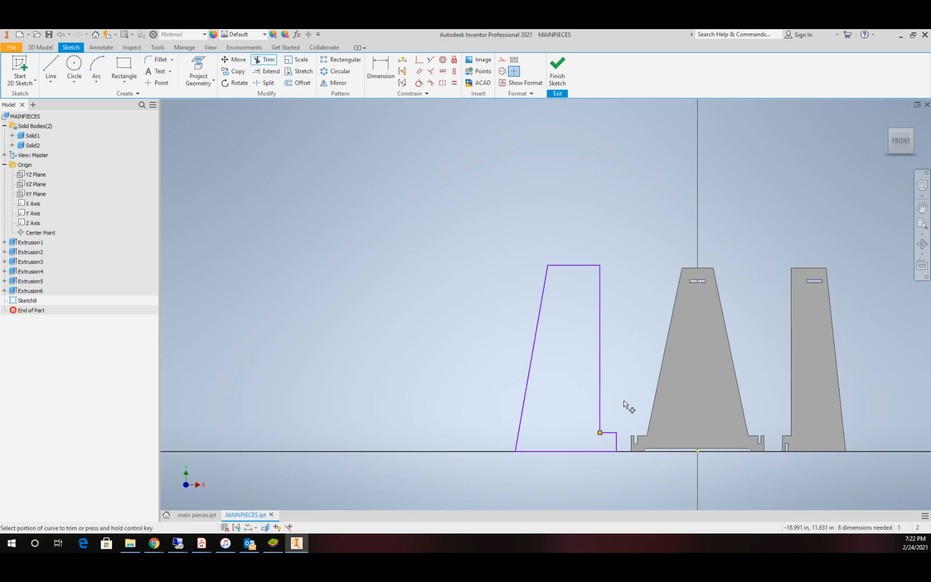
{"action": "key", "text": "Escape"}
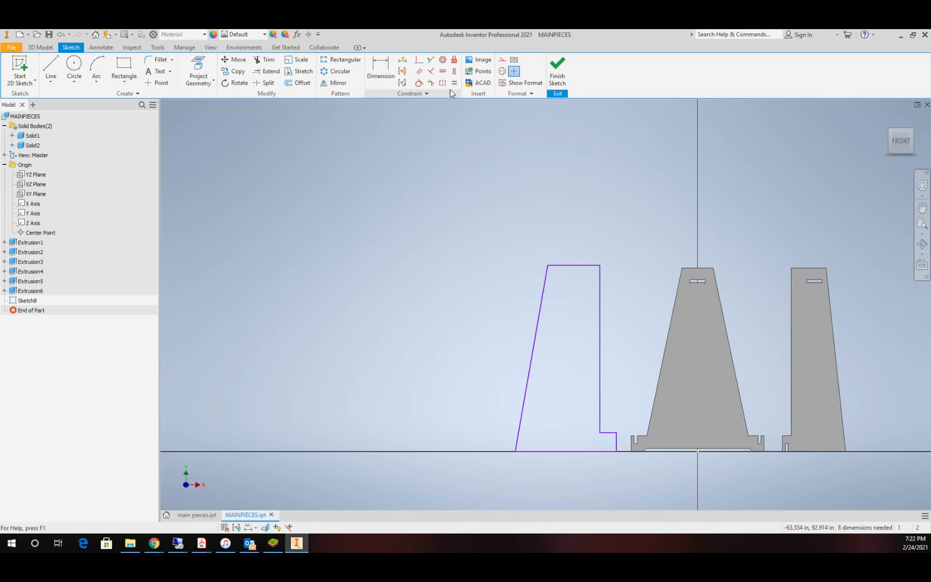
Step: Make the new outline's top edge, bottom edge and foot's upper edge collinear with the matching edges of the first piece
{"action": "left_click", "coordinate": [431, 60]}
{"action": "left_click", "coordinate": [696, 269]}
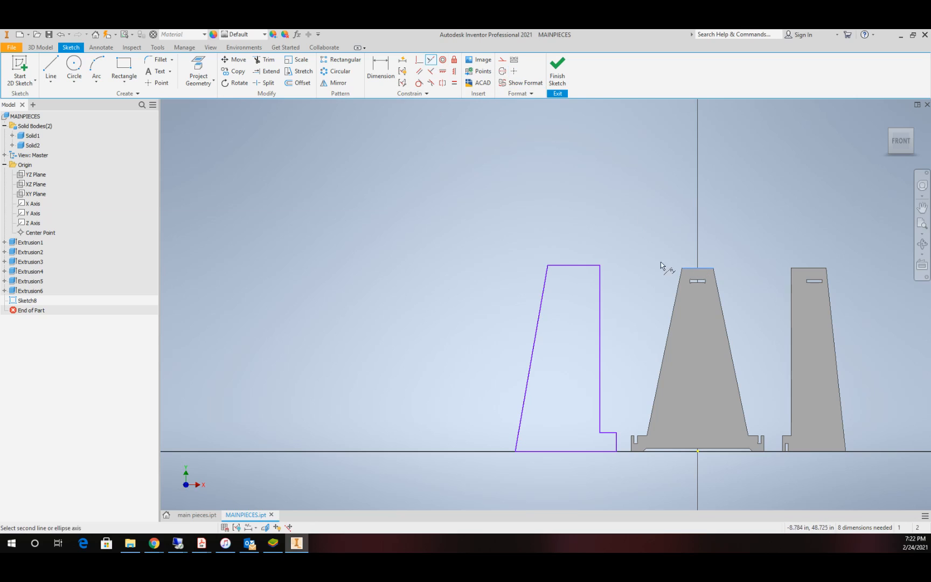
{"action": "left_click", "coordinate": [579, 266]}
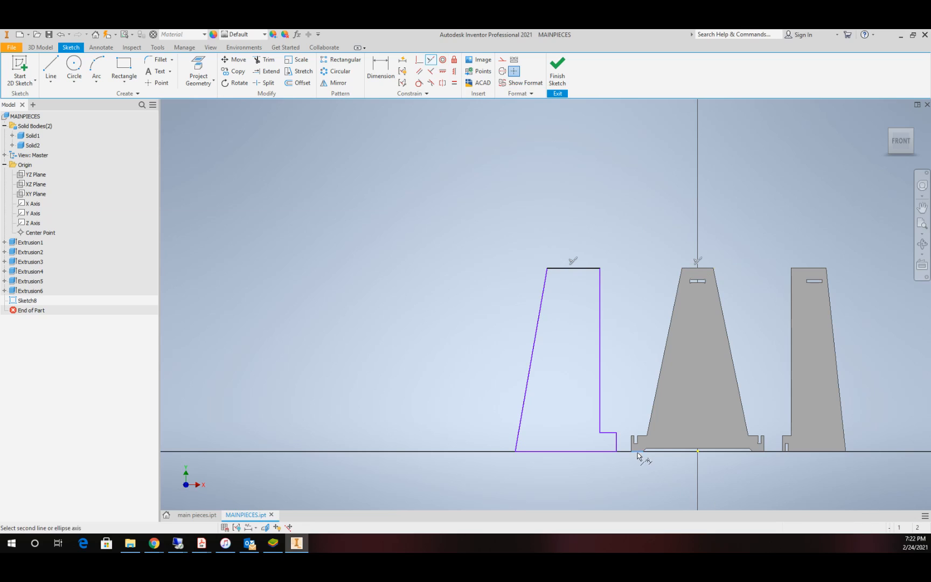
{"action": "left_click", "coordinate": [597, 461]}
{"action": "left_click", "coordinate": [643, 439]}
{"action": "left_click", "coordinate": [609, 437]}
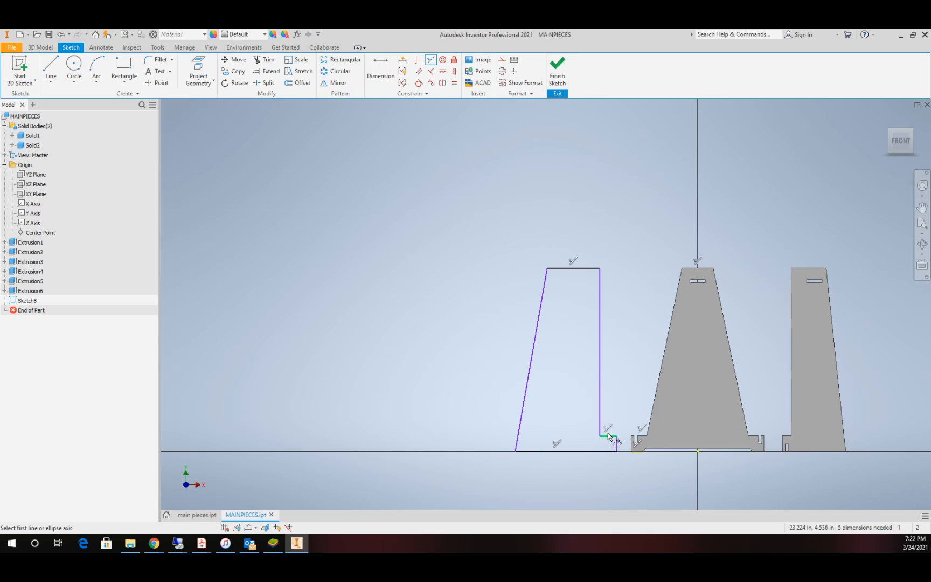
{"action": "scroll", "coordinate": [680, 453], "scroll_direction": "up", "scroll_amount": 3}
{"action": "scroll", "coordinate": [674, 449], "scroll_direction": "up", "scroll_amount": 3}
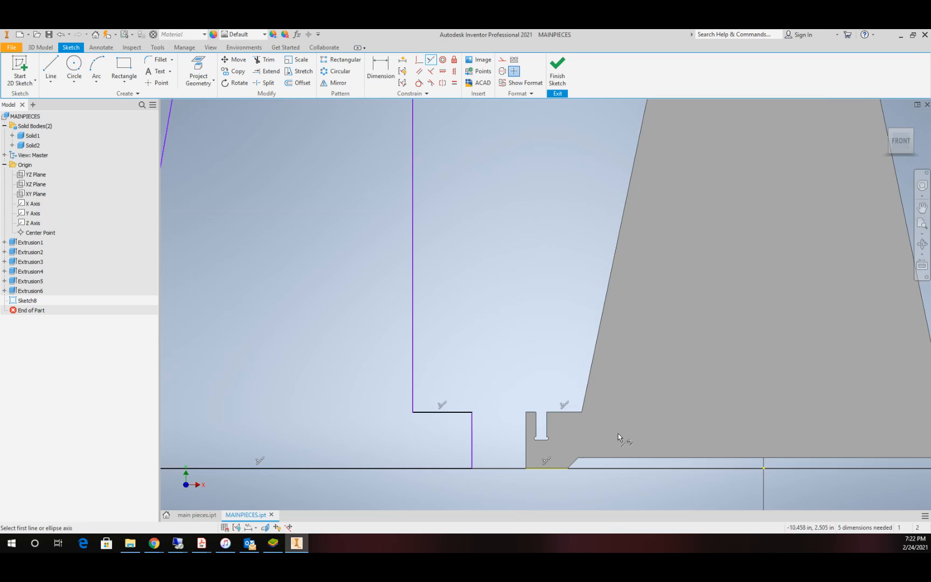
{"action": "scroll", "coordinate": [464, 410], "scroll_direction": "down", "scroll_amount": 5}
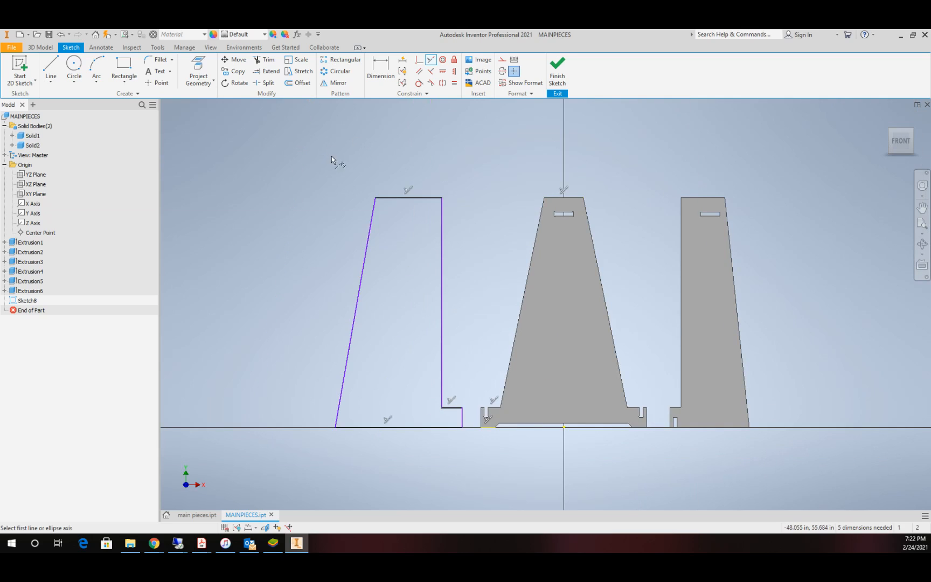
Step: Dimension the new outline's top edge as 9 in
{"action": "left_click", "coordinate": [383, 75]}
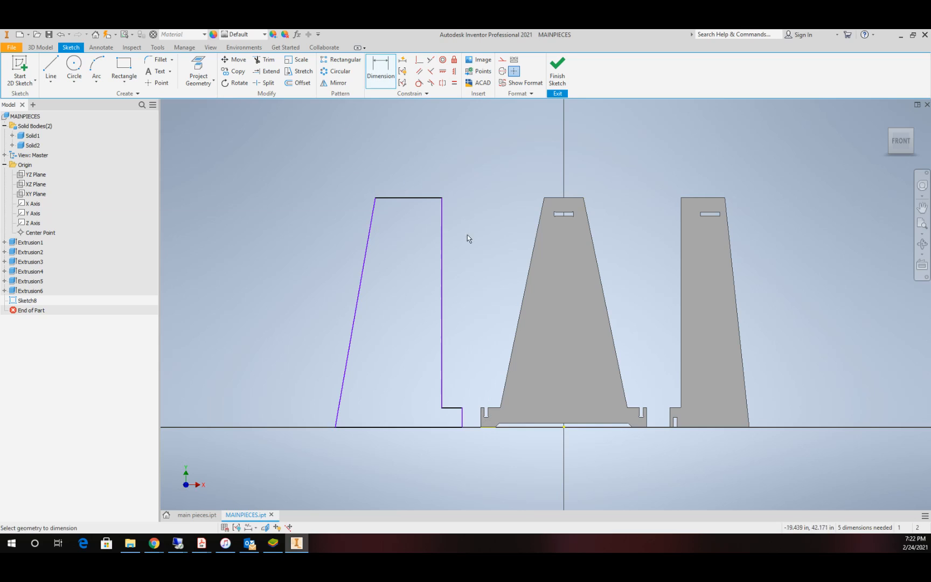
{"action": "left_click", "coordinate": [411, 197]}
{"action": "left_click", "coordinate": [412, 175]}
{"action": "type", "text": "9"}
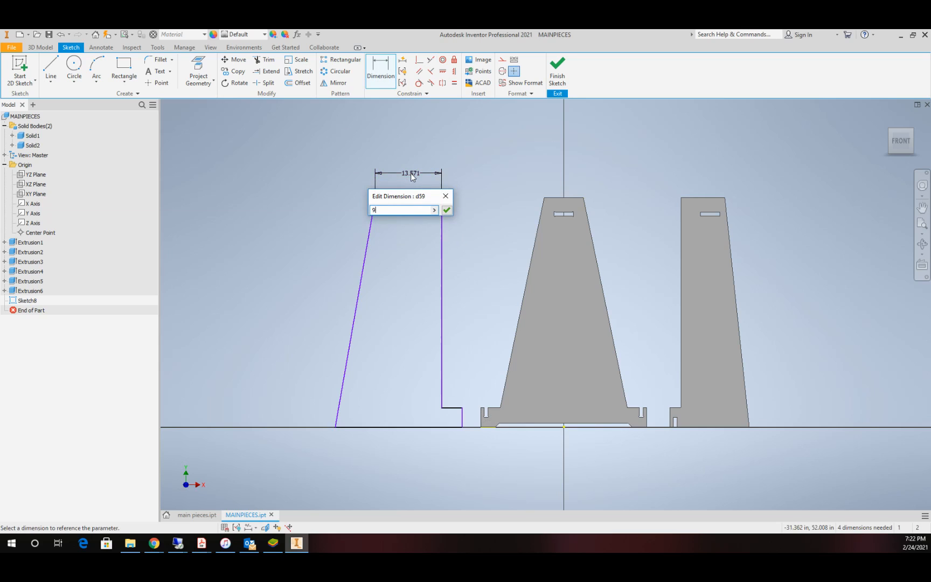
{"action": "key", "text": "Return"}
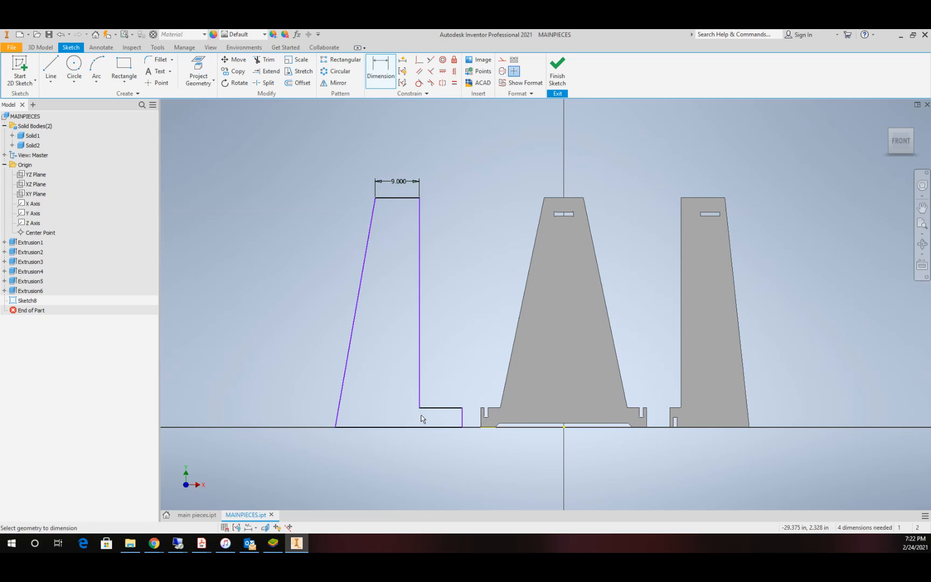
Step: Dimension the base from the slanted edge's lower corner to the long vertical edge as 12 in
{"action": "left_click", "coordinate": [334, 427]}
{"action": "left_click", "coordinate": [358, 452]}
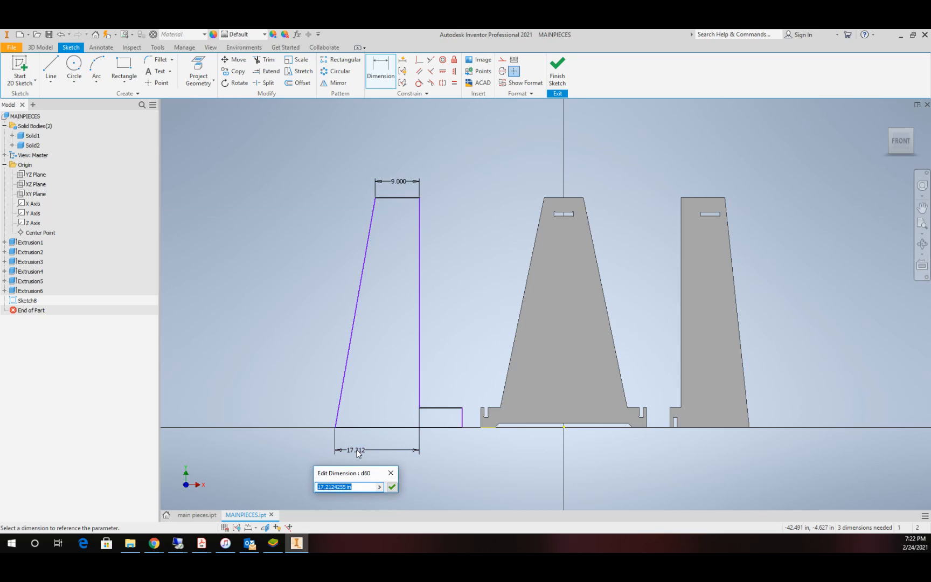
{"action": "type", "text": "12"}
{"action": "key", "text": "Return"}
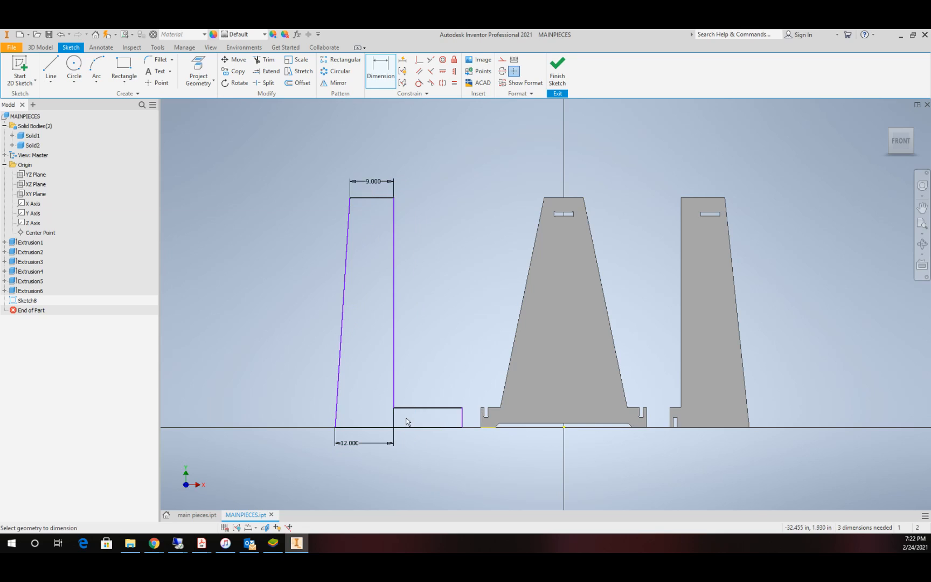
{"action": "left_click", "coordinate": [429, 408]}
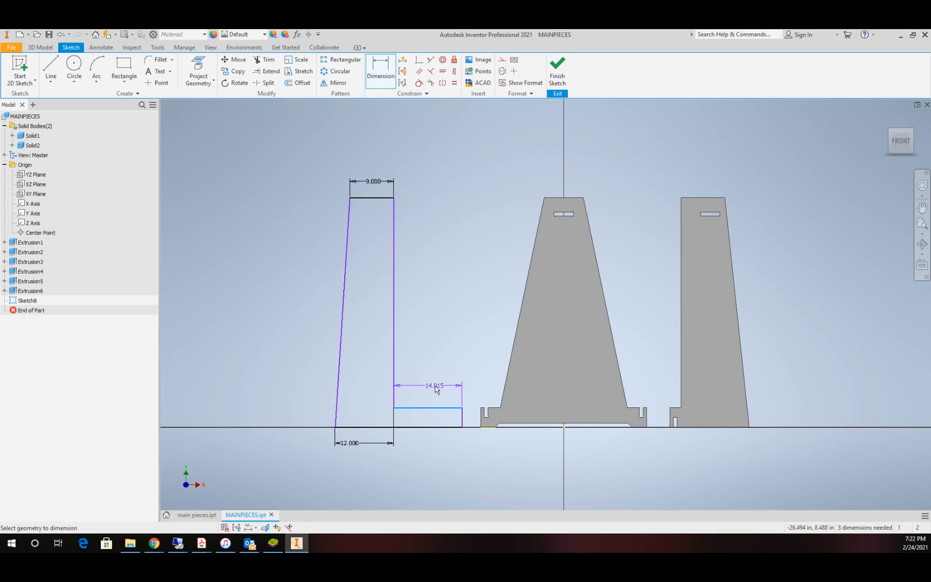
{"action": "left_click", "coordinate": [437, 394]}
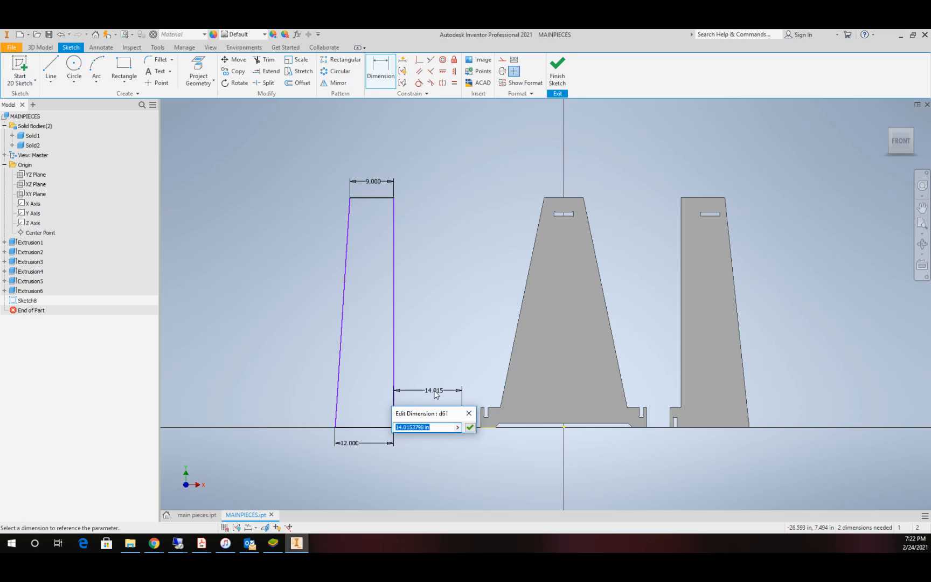
{"action": "key", "text": "Return"}
{"action": "key", "text": "Escape"}
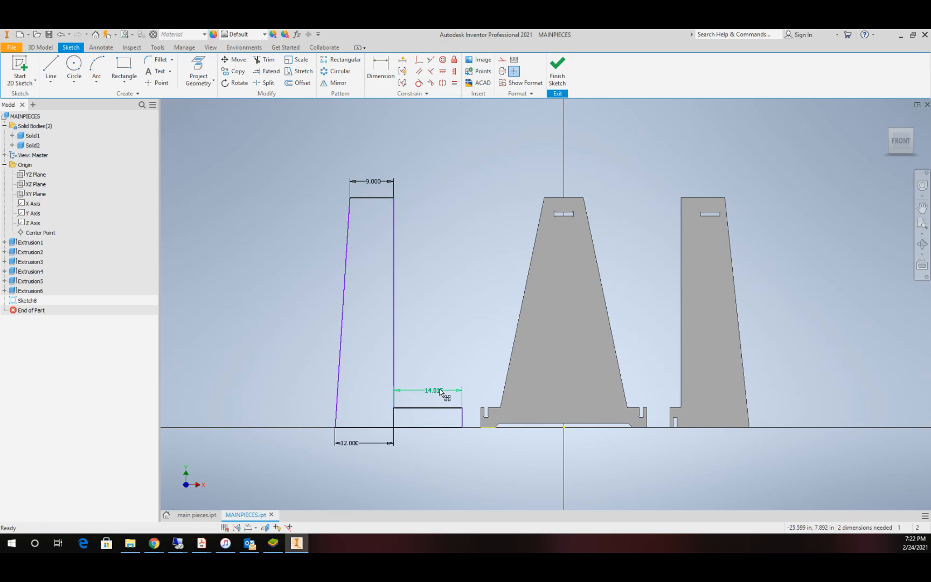
{"action": "left_click", "coordinate": [437, 390]}
{"action": "key", "text": "Delete"}
Step: Sketch a notch about 2.1 in wide and 2.4 in tall in the foot's bottom edge and trim away the segment closing it
{"action": "scroll", "coordinate": [427, 422], "scroll_direction": "up", "scroll_amount": 3}
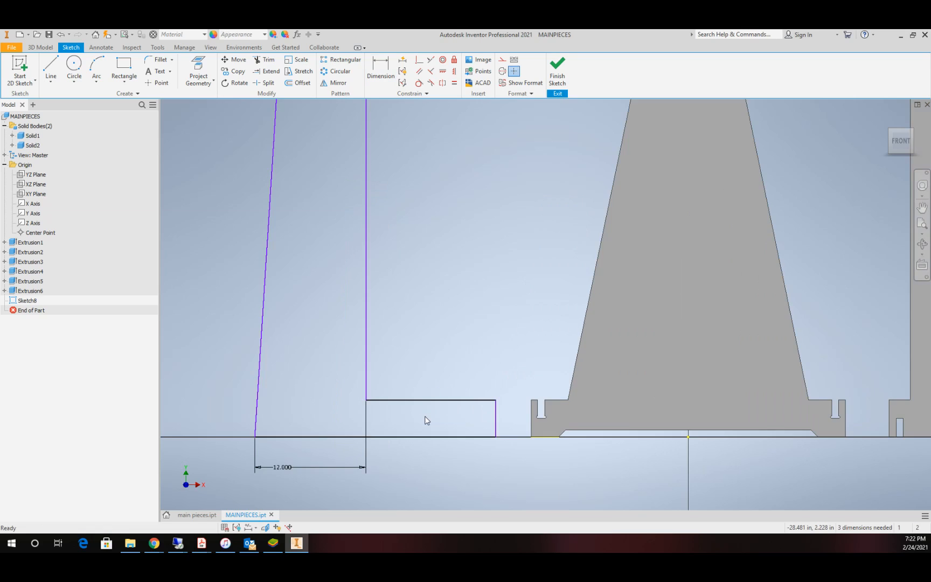
{"action": "left_click", "coordinate": [124, 67]}
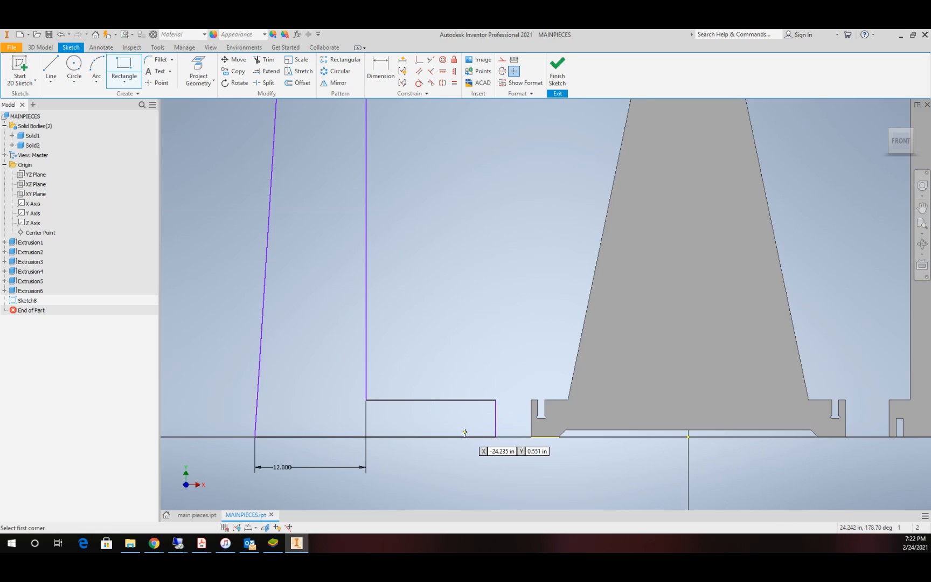
{"action": "left_click", "coordinate": [51, 68]}
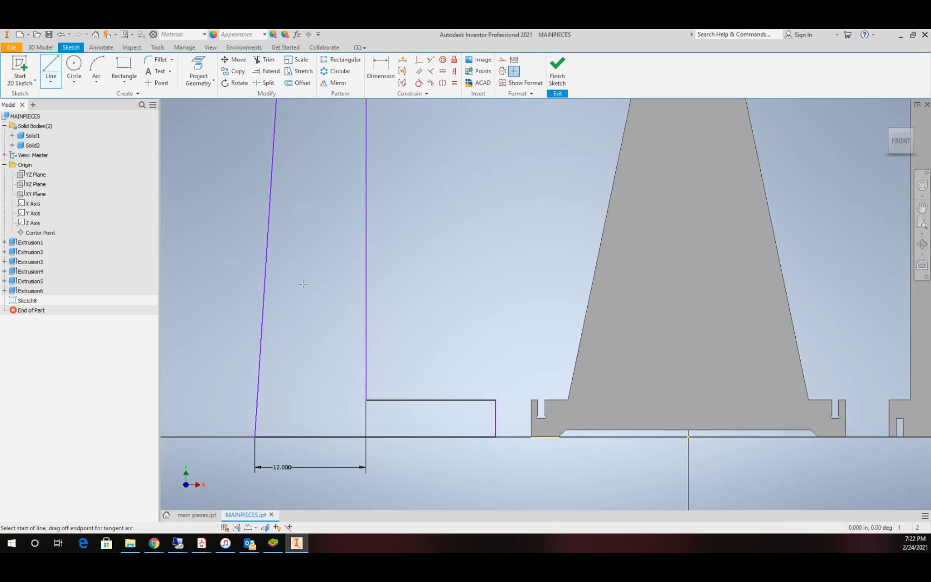
{"action": "left_click", "coordinate": [476, 436]}
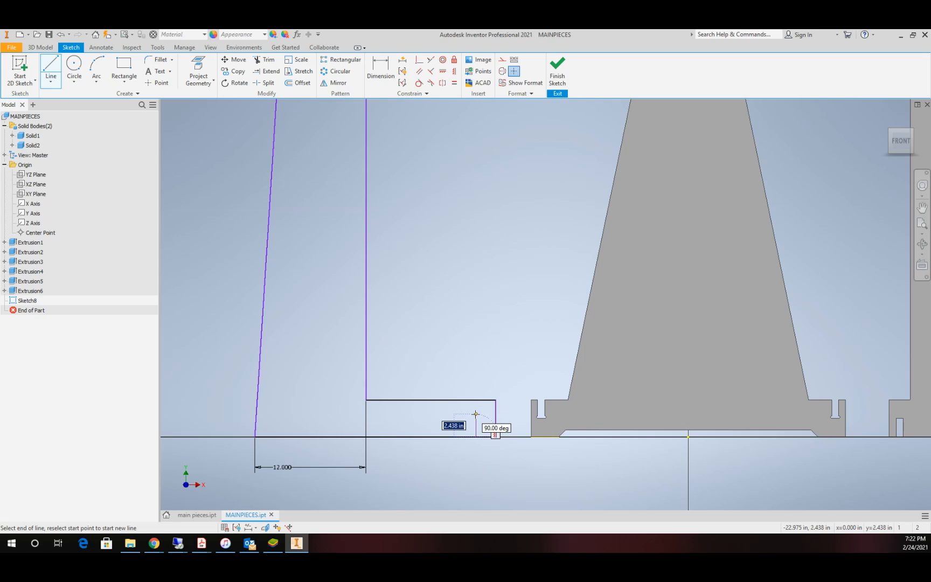
{"action": "left_click", "coordinate": [456, 414]}
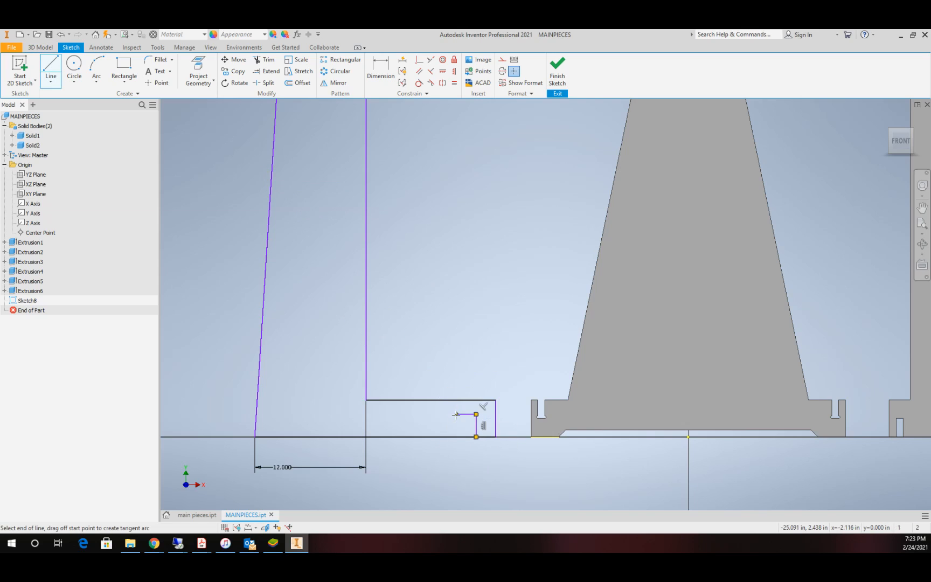
{"action": "left_click", "coordinate": [457, 436]}
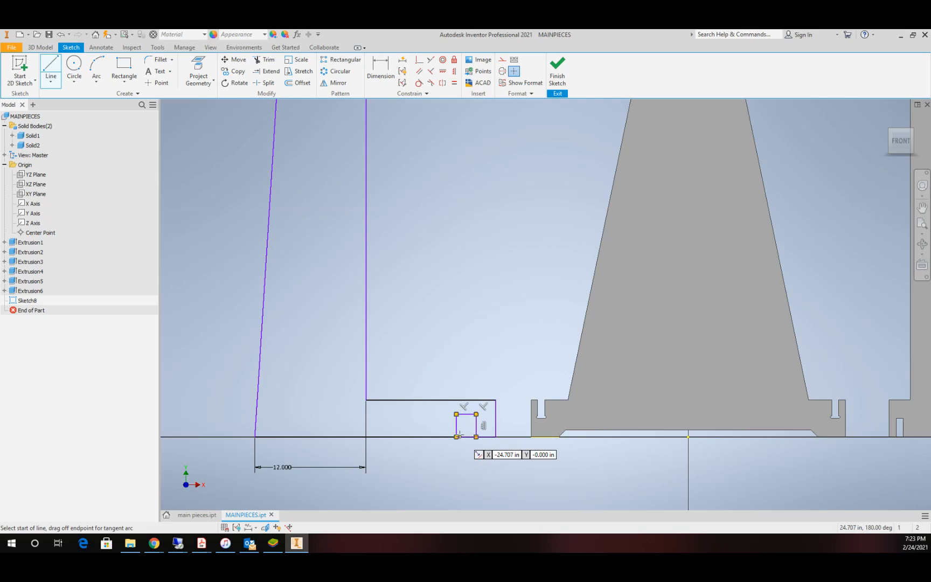
{"action": "key", "text": "Escape"}
{"action": "left_click", "coordinate": [265, 59]}
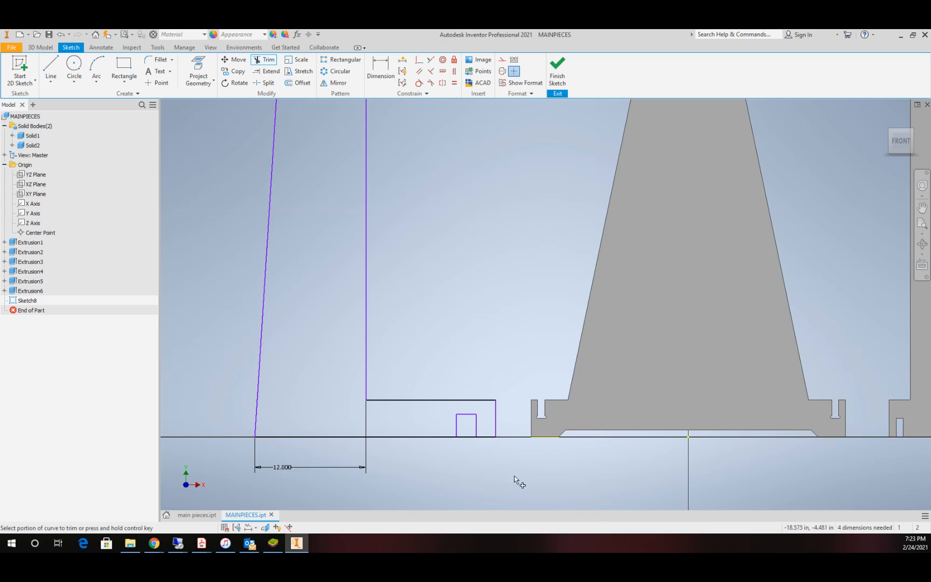
{"action": "left_click", "coordinate": [470, 439]}
{"action": "key", "text": "Escape"}
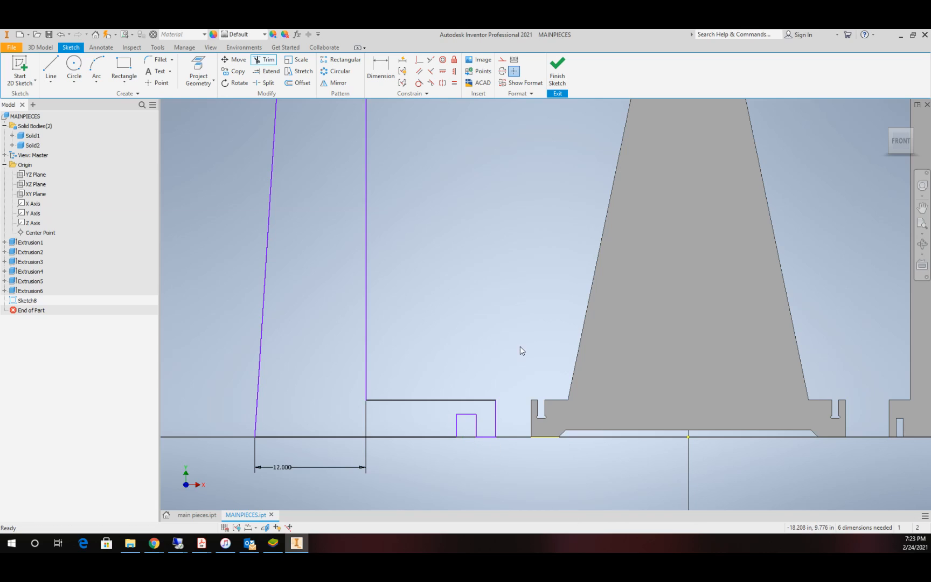
Step: Dimension the foot notch's height as 2 in
{"action": "left_click", "coordinate": [381, 67]}
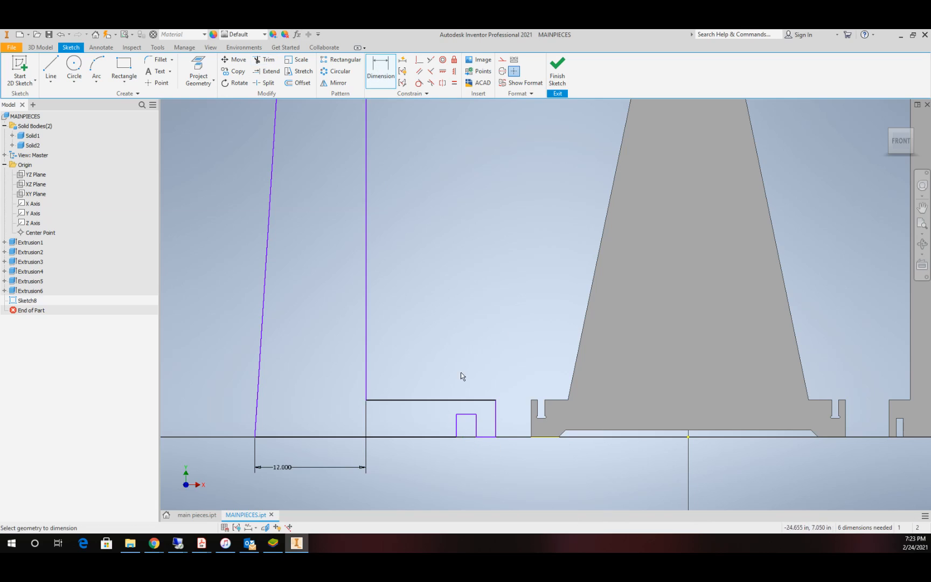
{"action": "left_click", "coordinate": [453, 431]}
{"action": "left_click", "coordinate": [443, 427]}
{"action": "type", "text": "2"}
{"action": "key", "text": "Return"}
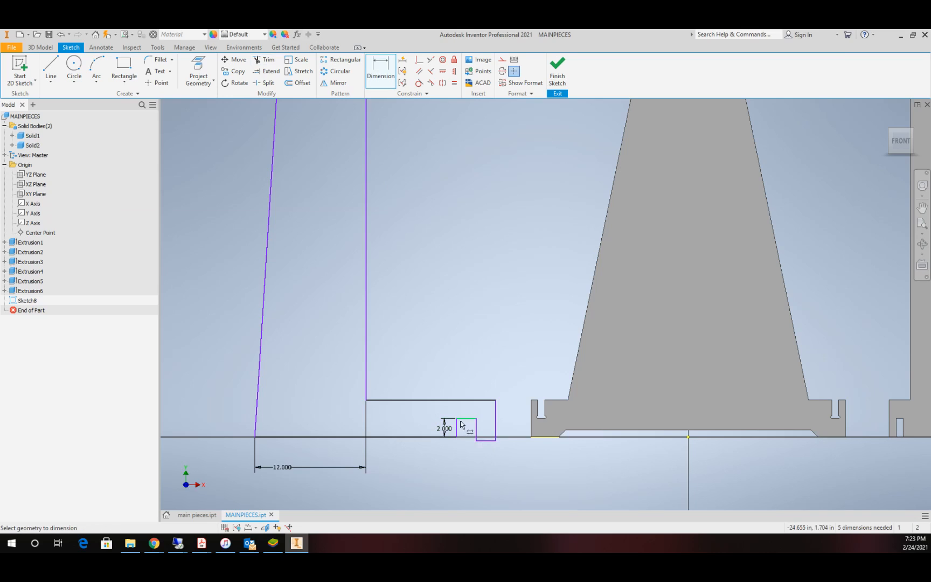
Step: Make the short bottom segment beyond the notch collinear with the outline's main bottom edge
{"action": "left_click", "coordinate": [431, 59]}
{"action": "left_click", "coordinate": [413, 437]}
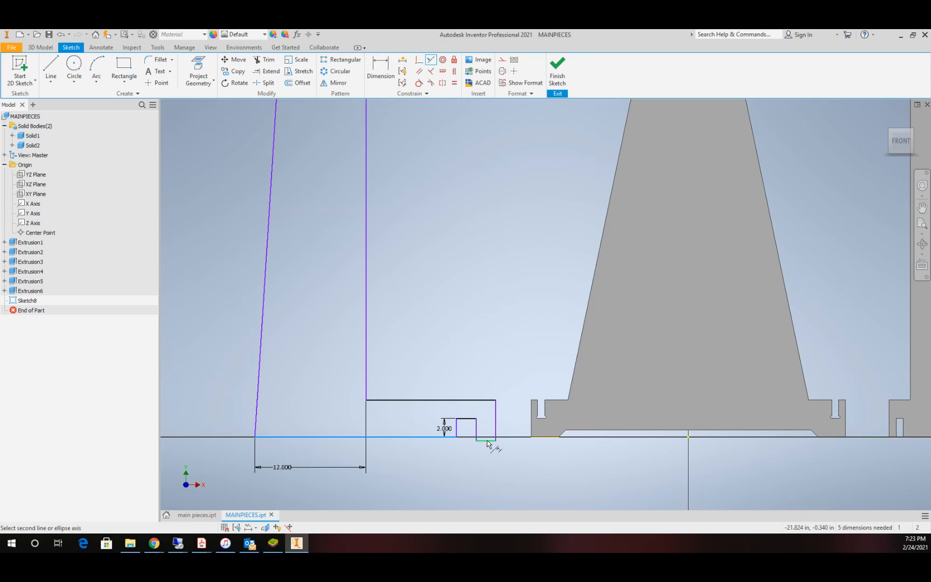
{"action": "left_click", "coordinate": [488, 441]}
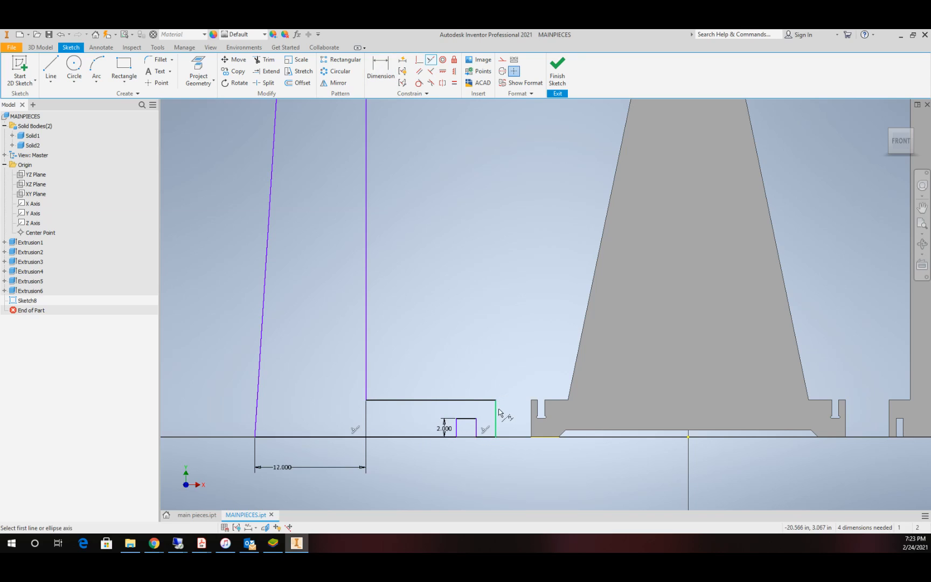
Step: Dimension the horizontal distance from the foot's outer lower corner to the origin as 20 in
{"action": "key", "text": "d"}
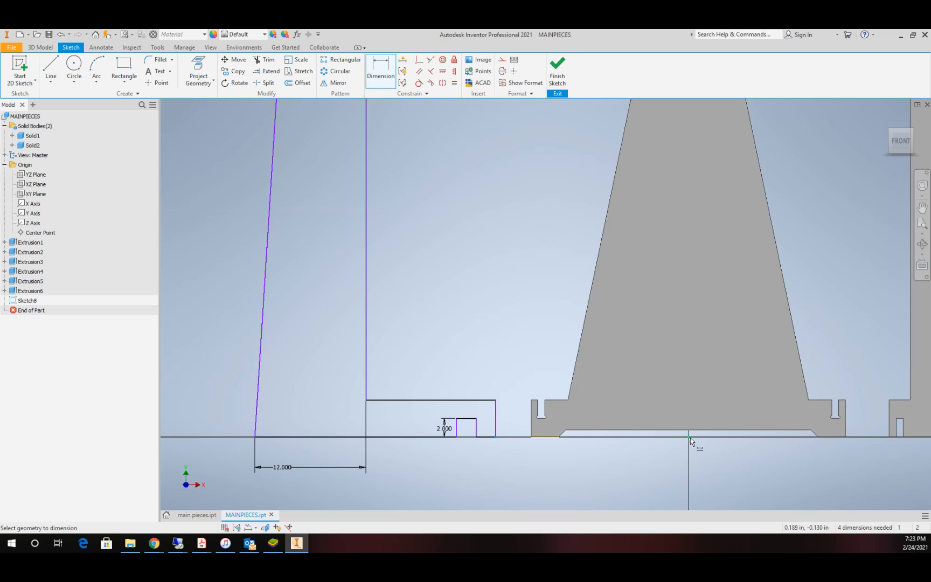
{"action": "left_click", "coordinate": [689, 437]}
{"action": "left_click", "coordinate": [610, 479]}
{"action": "type", "text": "20"}
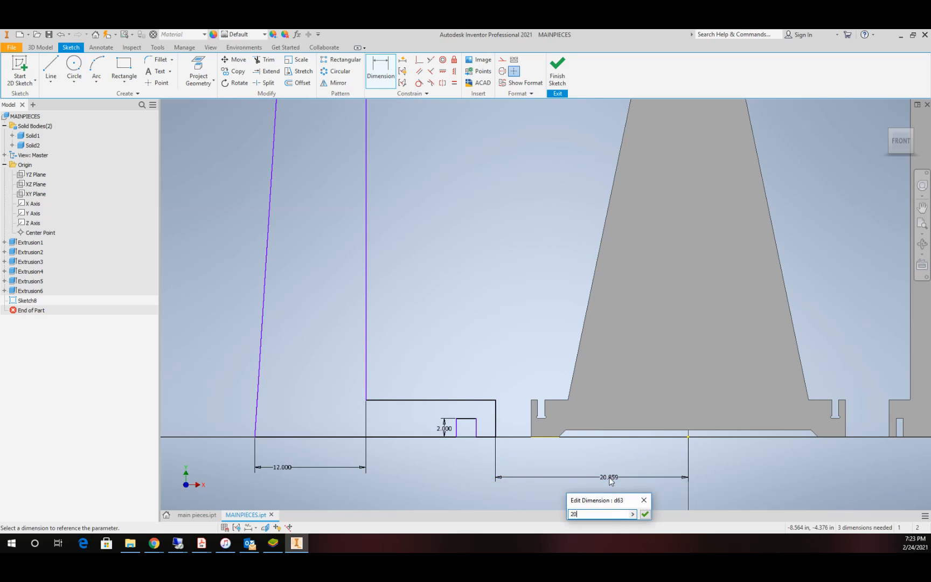
{"action": "key", "text": "Return"}
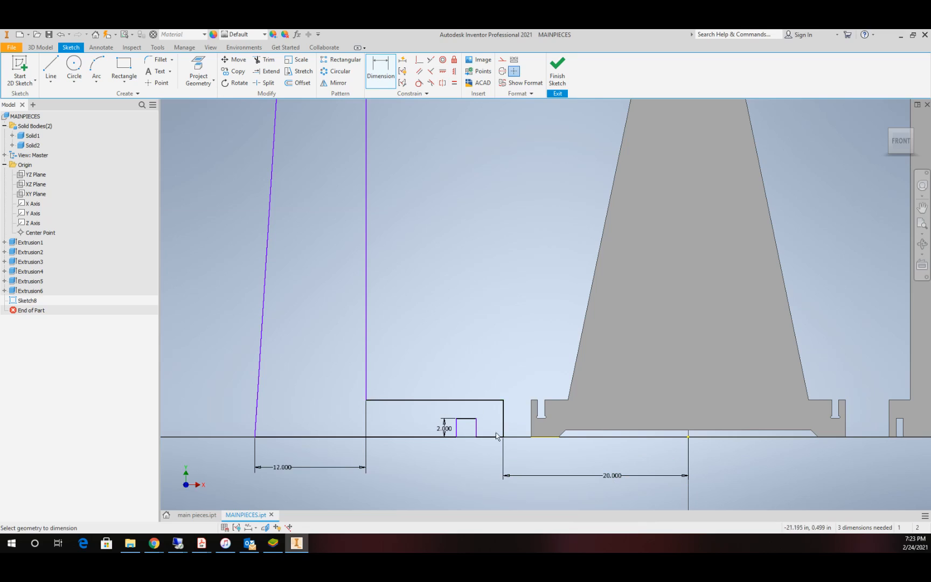
Step: Dimension the gap between the foot's outer edge and the notch's nearest side with the parameter mt
{"action": "left_click", "coordinate": [503, 419]}
{"action": "left_click", "coordinate": [476, 429]}
{"action": "left_click", "coordinate": [491, 428]}
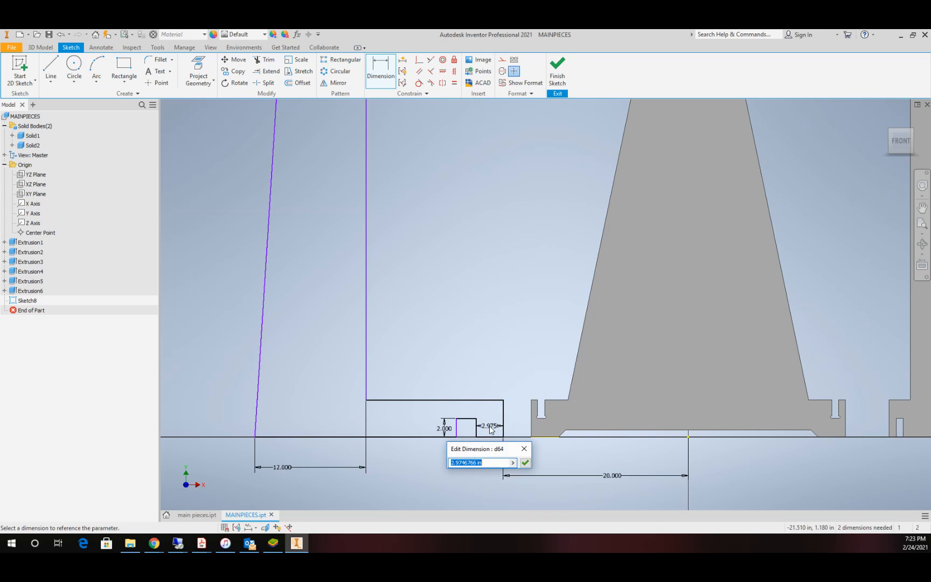
{"action": "type", "text": "mt"}
{"action": "key", "text": "Return"}
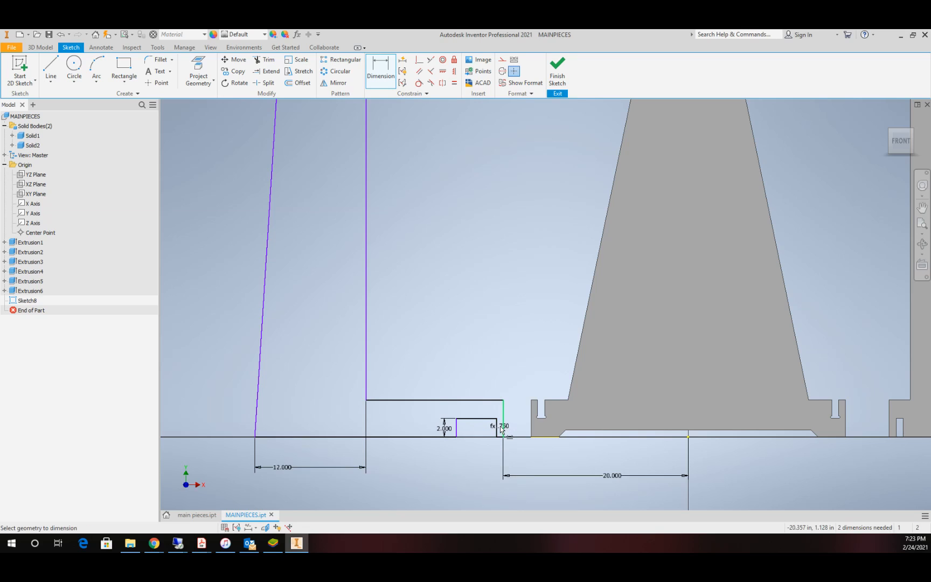
Step: Dimension the notch's width with the parameter mtc
{"action": "left_click", "coordinate": [457, 430]}
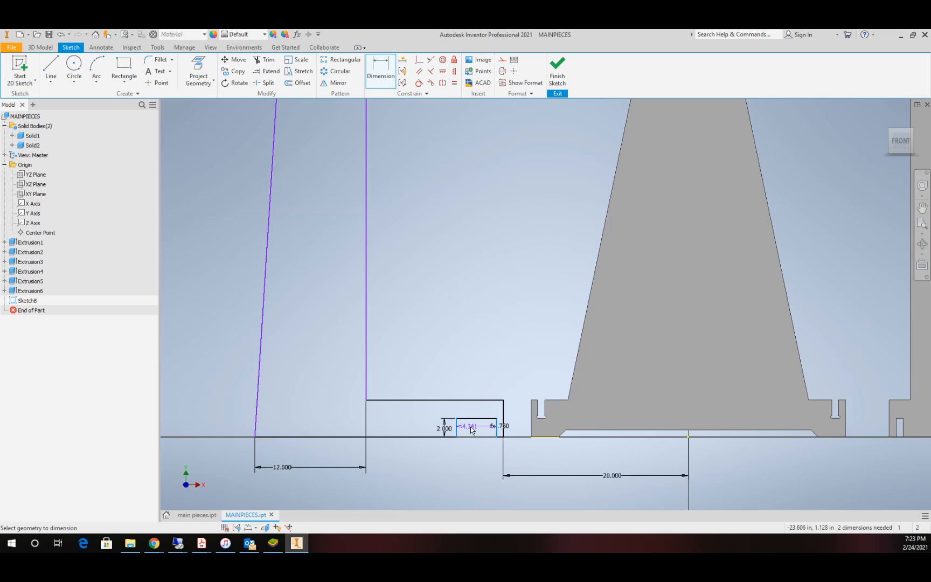
{"action": "left_click", "coordinate": [473, 428]}
{"action": "type", "text": "m"}
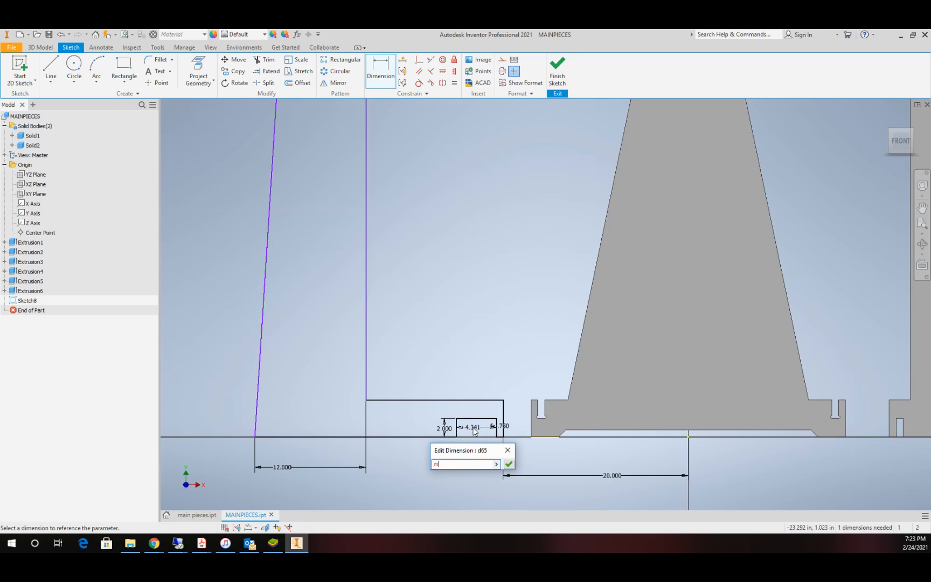
{"action": "type", "text": "tc"}
{"action": "key", "text": "Return"}
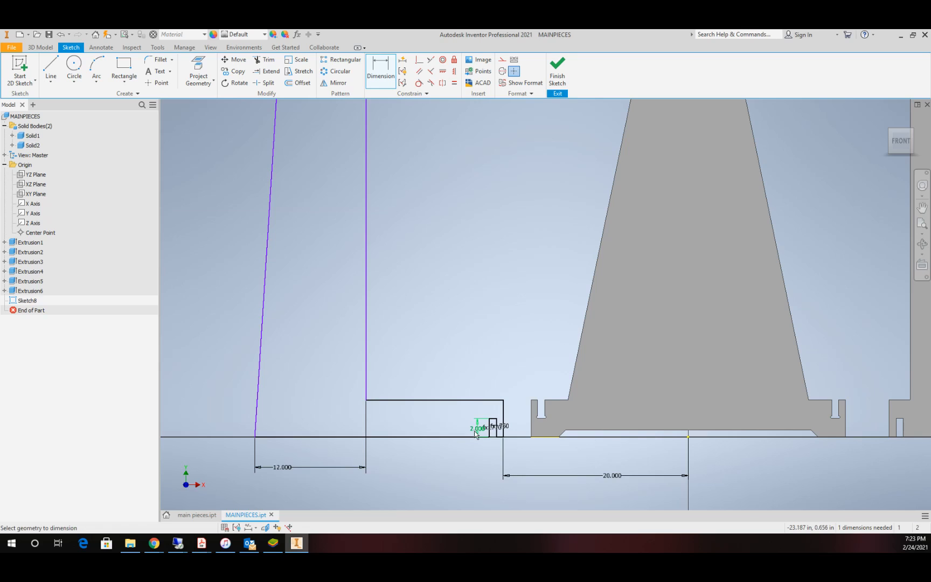
Step: Dimension the distance from the outline's long vertical edge to the notch's nearest side with the parameter mt
{"action": "left_click", "coordinate": [366, 396]}
{"action": "left_click", "coordinate": [427, 424]}
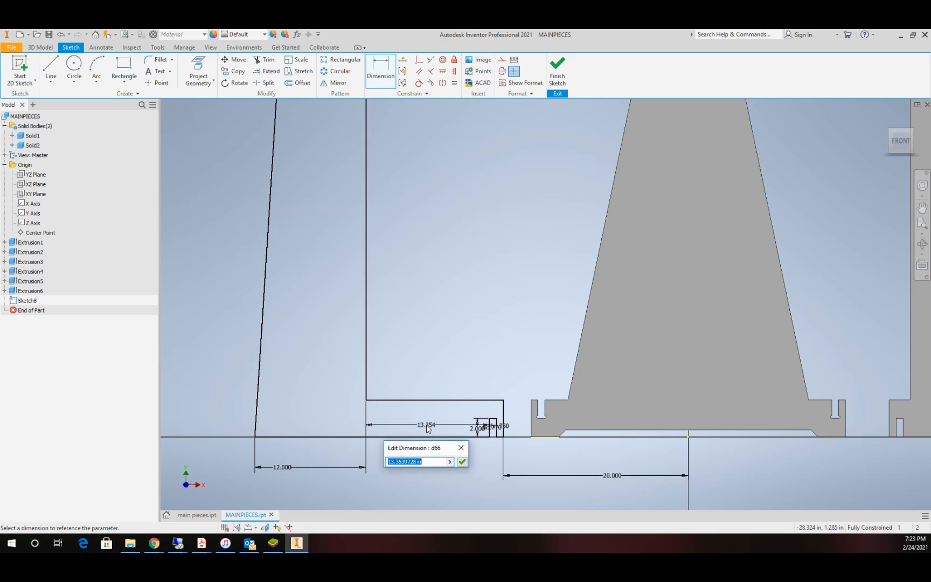
{"action": "type", "text": "mt"}
{"action": "key", "text": "Return"}
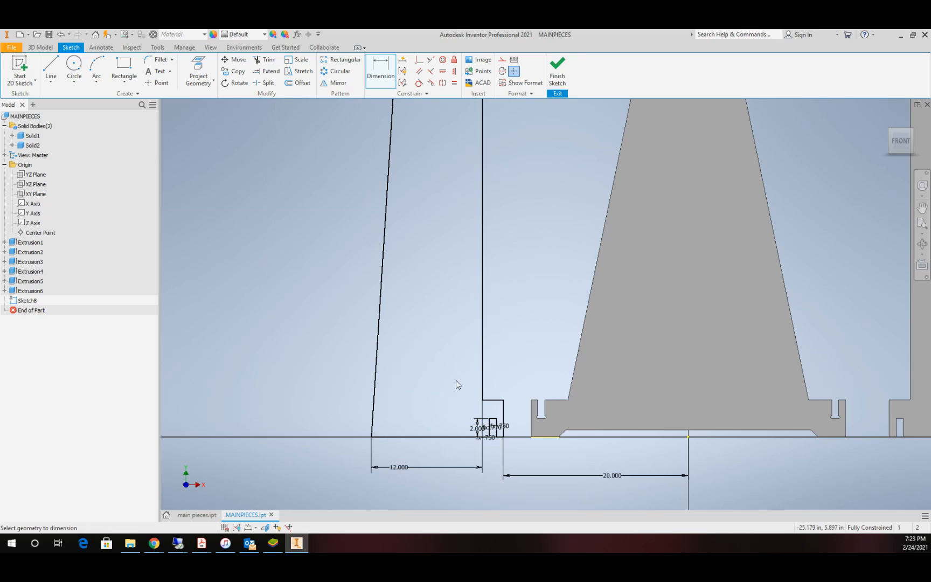
Step: Sketch a horizontal rectangular slot about 4.9 in wide and 1 in tall just below the new outline's top edge
{"action": "scroll", "coordinate": [456, 380], "scroll_direction": "up", "scroll_amount": 3}
{"action": "scroll", "coordinate": [539, 400], "scroll_direction": "down", "scroll_amount": 3}
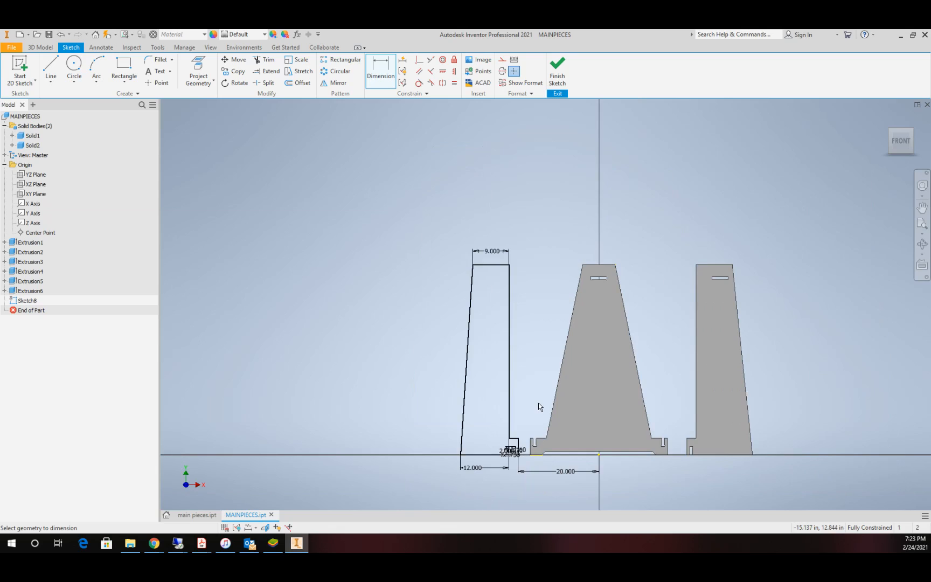
{"action": "scroll", "coordinate": [500, 266], "scroll_direction": "down", "scroll_amount": 3}
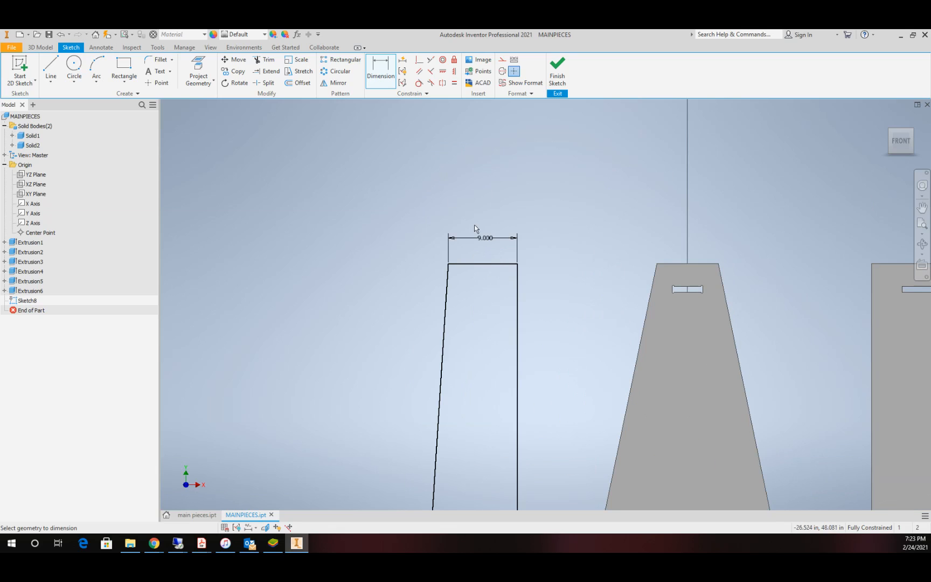
{"action": "left_click", "coordinate": [123, 69]}
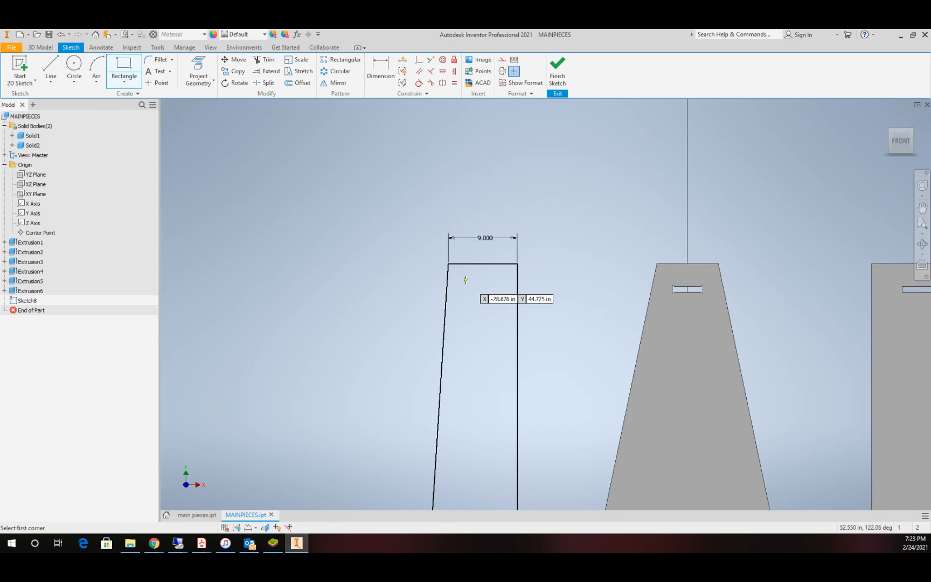
{"action": "left_click", "coordinate": [464, 279]}
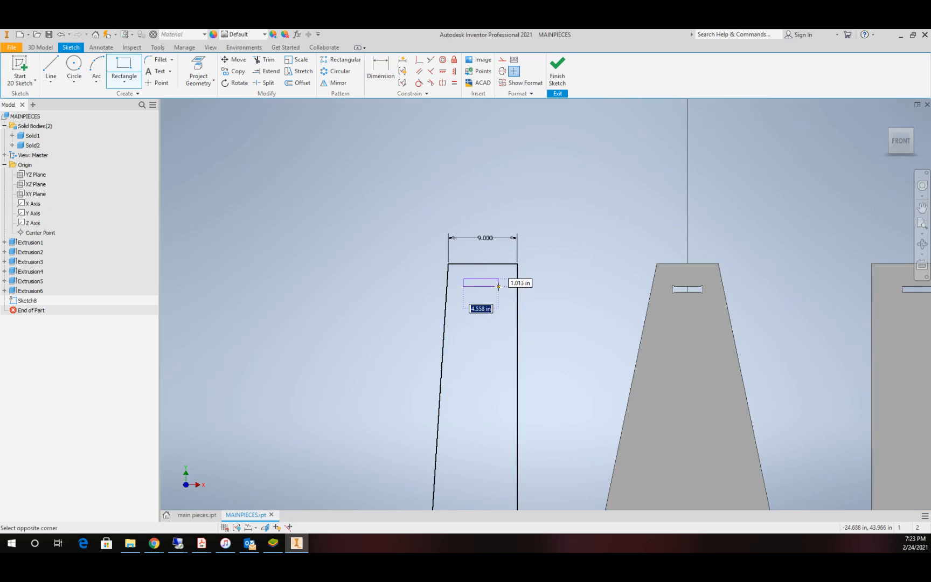
{"action": "left_click", "coordinate": [500, 286]}
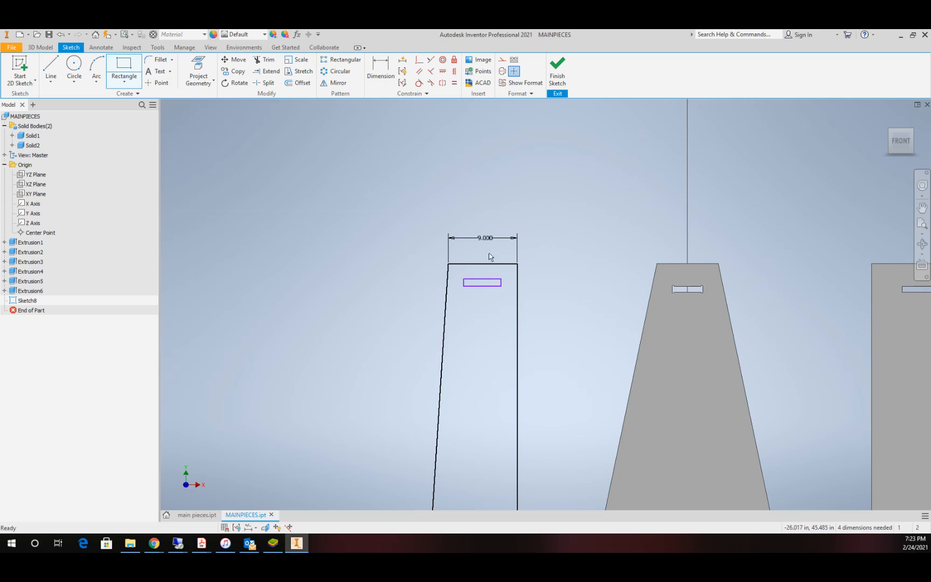
{"action": "key", "text": "Escape"}
Step: Make the rectangle's lower edge collinear with the upper edge of the first piece's slot, and move its other long edge below it
{"action": "left_click", "coordinate": [431, 59]}
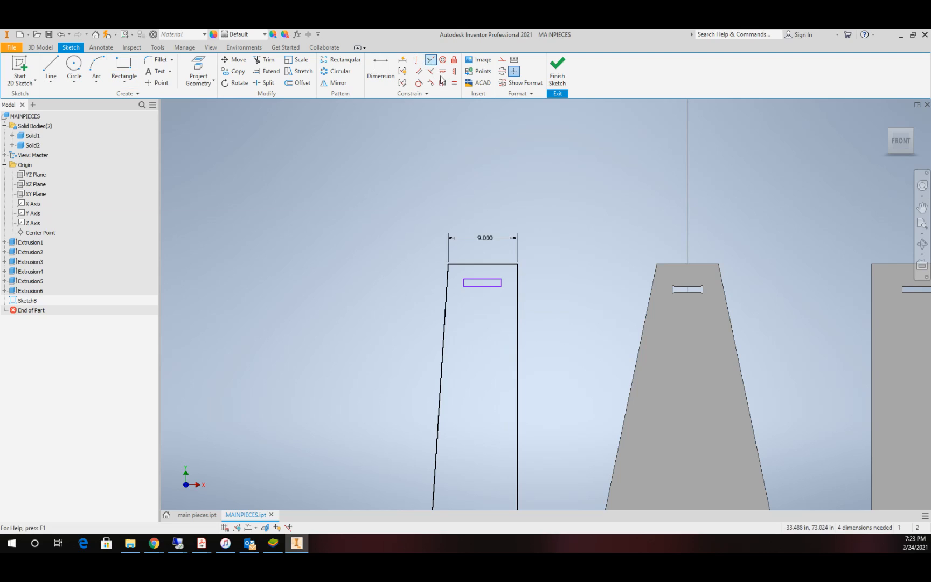
{"action": "left_click", "coordinate": [488, 286]}
{"action": "left_click", "coordinate": [687, 292]}
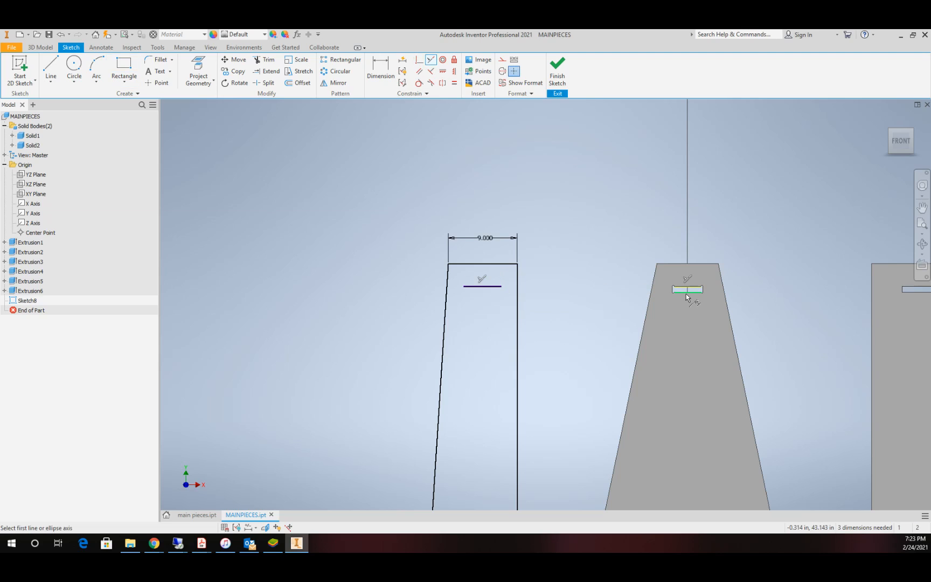
{"action": "scroll", "coordinate": [517, 297], "scroll_direction": "up", "scroll_amount": 5}
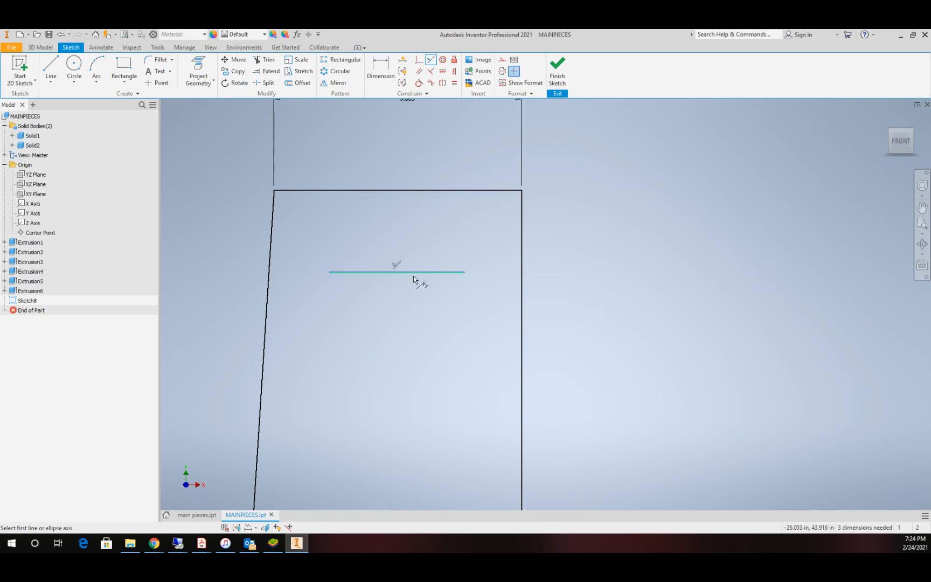
{"action": "key", "text": "Escape"}
{"action": "scroll", "coordinate": [413, 276], "scroll_direction": "up", "scroll_amount": 5}
{"action": "left_click_drag", "start_coordinate": [453, 261], "coordinate": [453, 294]}
{"action": "scroll", "coordinate": [472, 283], "scroll_direction": "down", "scroll_amount": 5}
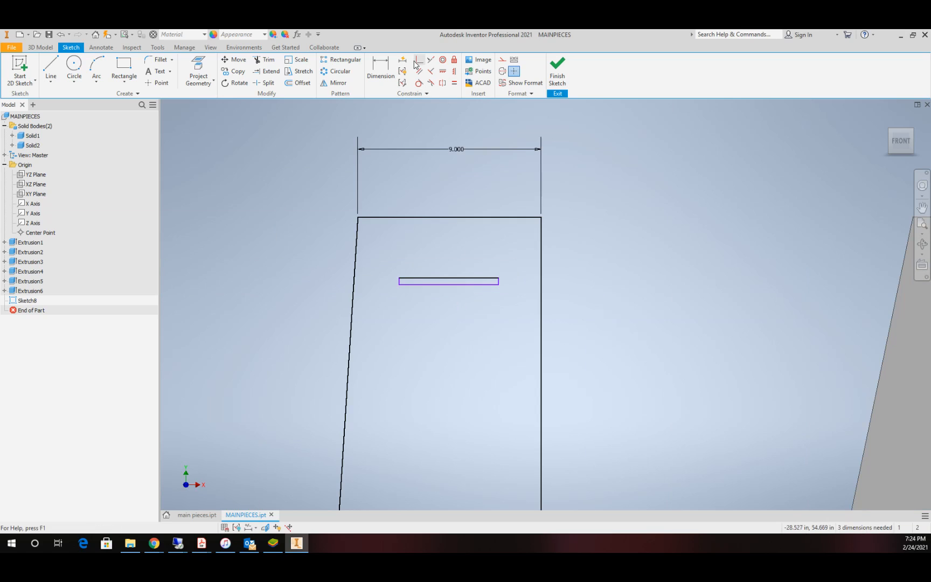
Step: Make the rectangle's unconstrained long edge collinear with the lower edge of the first piece's slot
{"action": "left_click", "coordinate": [431, 59]}
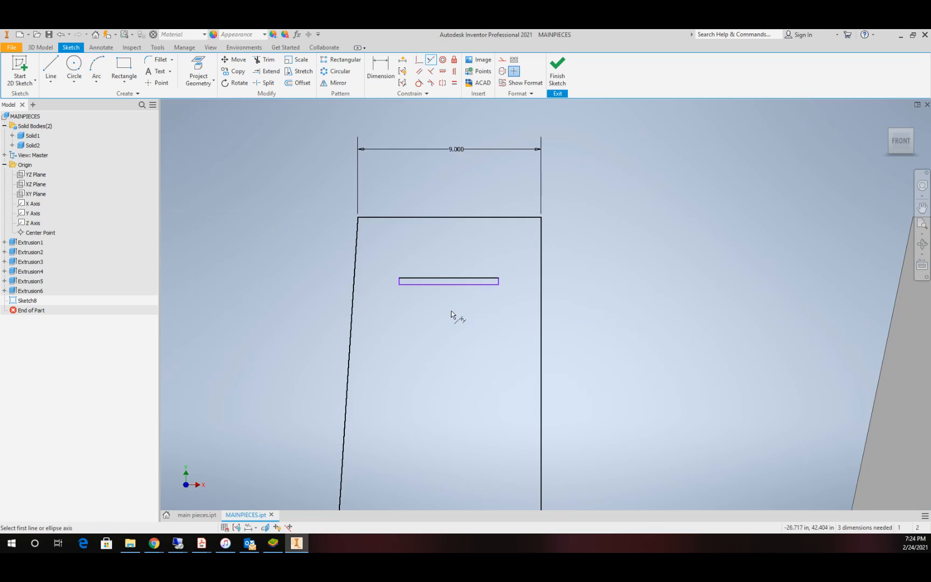
{"action": "left_click", "coordinate": [461, 285]}
{"action": "scroll", "coordinate": [555, 313], "scroll_direction": "down", "scroll_amount": 5}
{"action": "scroll", "coordinate": [637, 305], "scroll_direction": "up", "scroll_amount": 5}
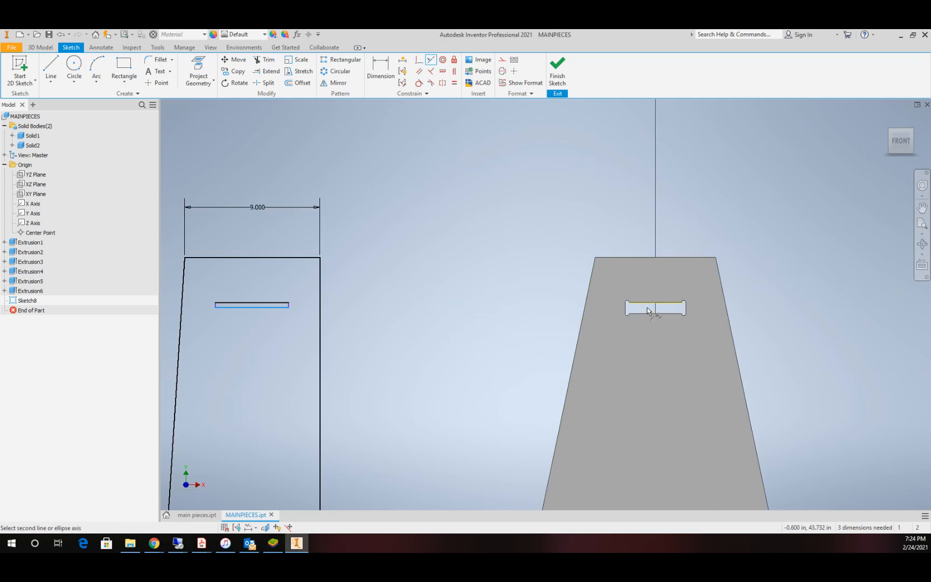
{"action": "left_click", "coordinate": [644, 314]}
{"action": "scroll", "coordinate": [431, 338], "scroll_direction": "down", "scroll_amount": 5}
{"action": "scroll", "coordinate": [395, 333], "scroll_direction": "up", "scroll_amount": 5}
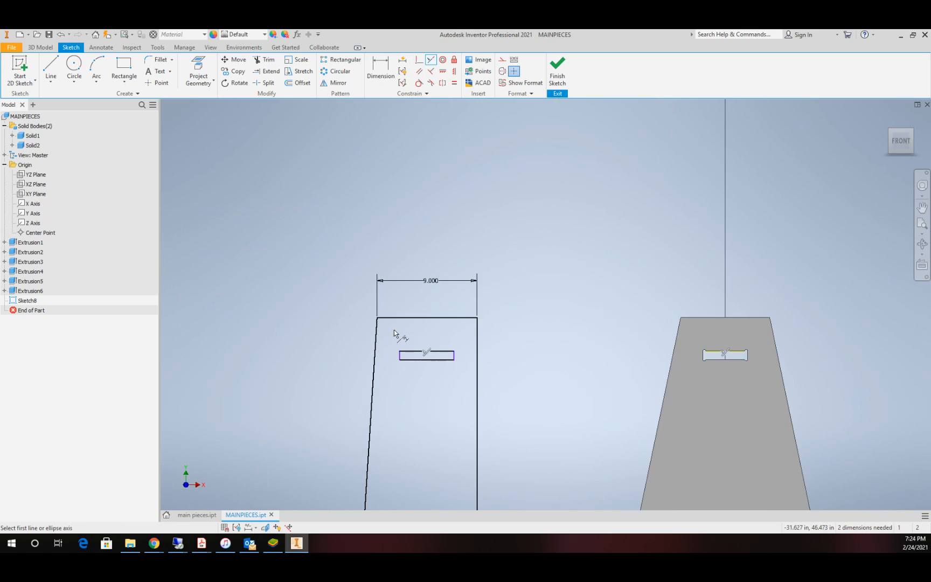
Step: Dimension the distance from the outline's long vertical edge to the slot's nearest side with the expression 4-de
{"action": "left_click", "coordinate": [381, 67]}
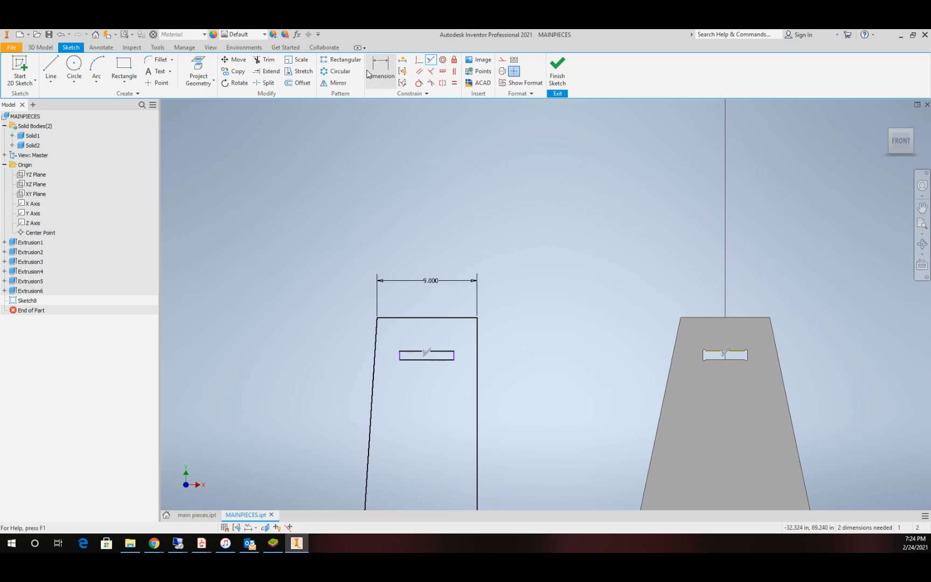
{"action": "left_click", "coordinate": [478, 370]}
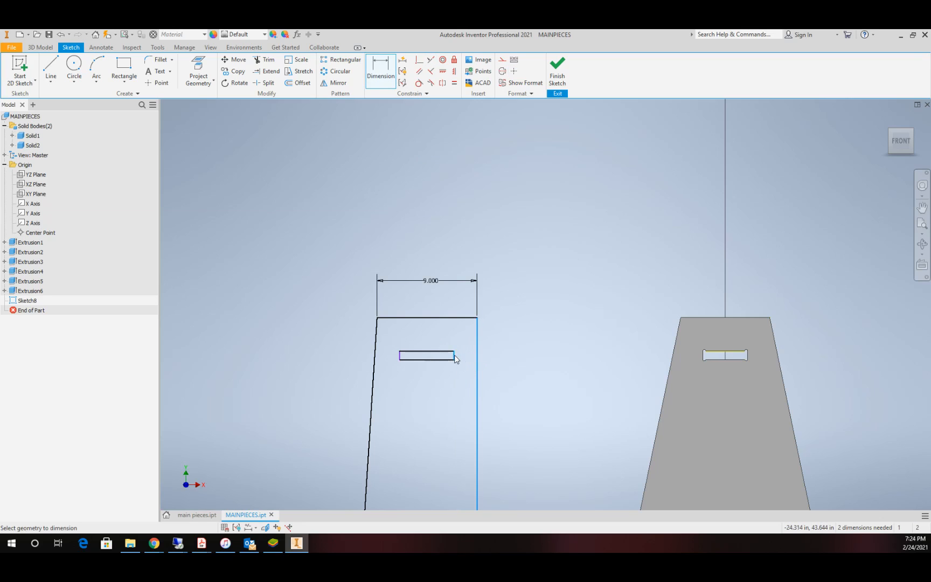
{"action": "left_click", "coordinate": [454, 357]}
{"action": "left_click", "coordinate": [467, 337]}
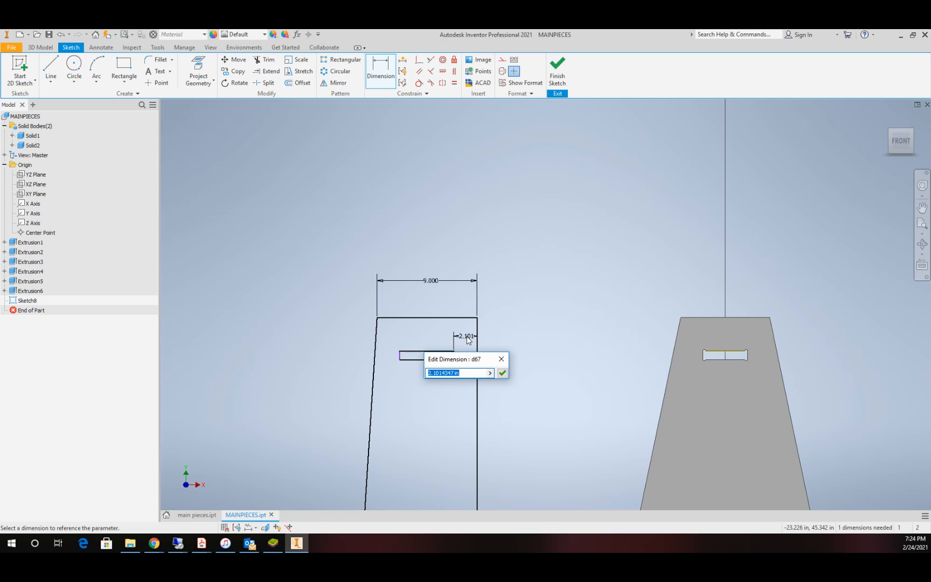
{"action": "type", "text": "4-de"}
{"action": "key", "text": "Return"}
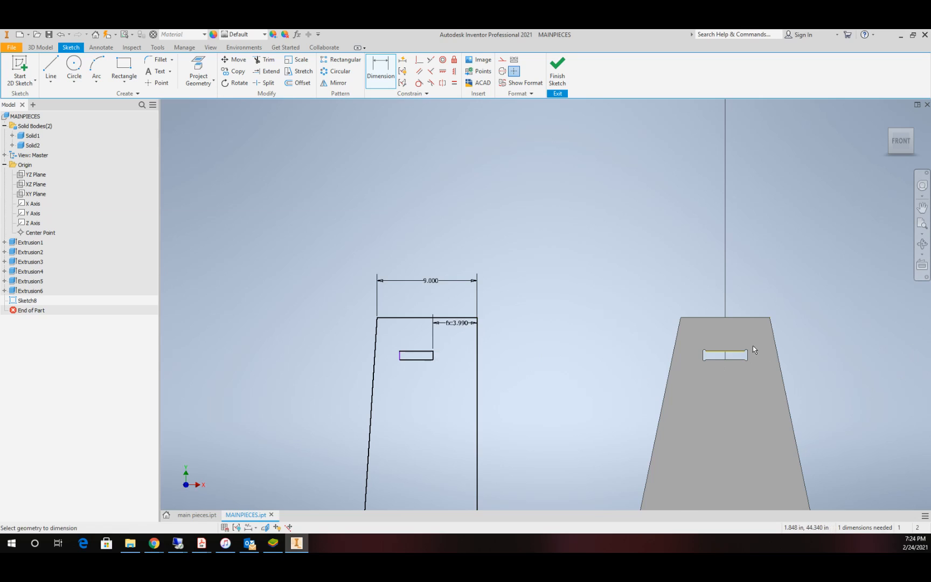
Step: Dimension the slot's length with a 4-based expression giving 4.020 in
{"action": "scroll", "coordinate": [754, 344], "scroll_direction": "down", "scroll_amount": 5}
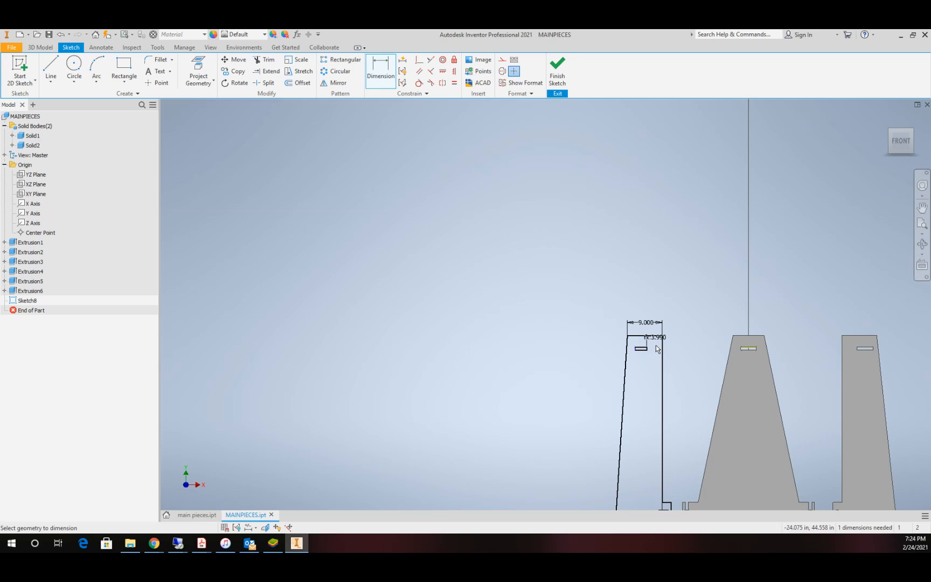
{"action": "scroll", "coordinate": [652, 349], "scroll_direction": "up", "scroll_amount": 6}
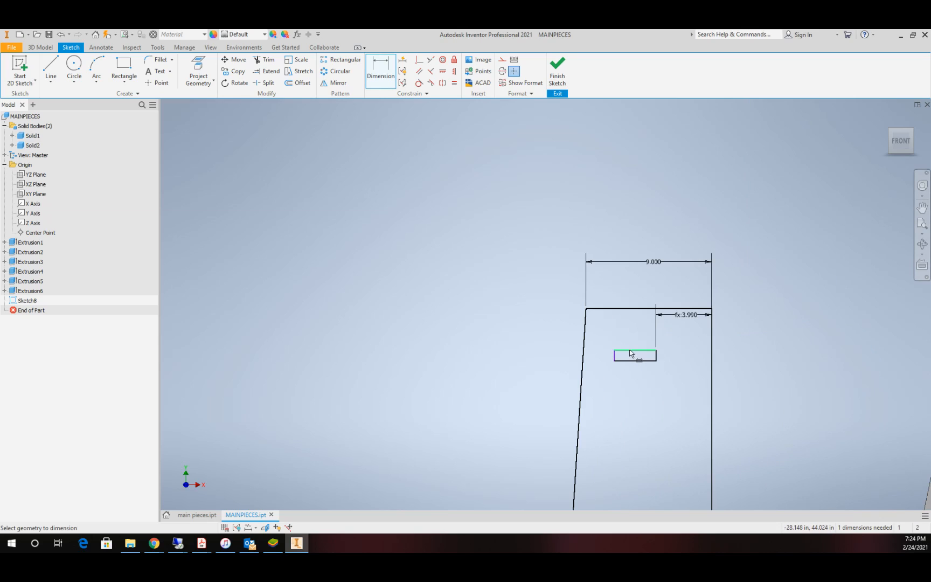
{"action": "left_click", "coordinate": [630, 353]}
{"action": "left_click", "coordinate": [633, 331]}
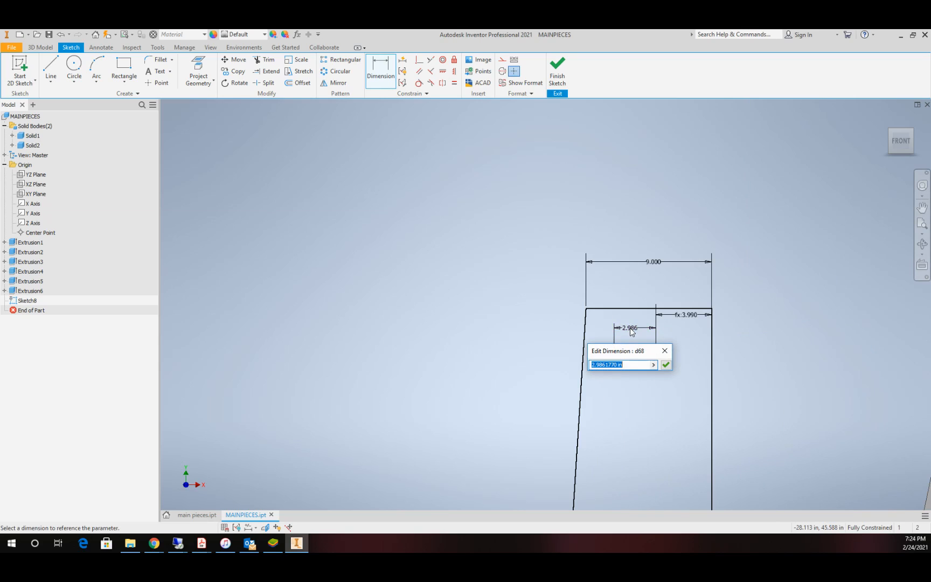
{"action": "type", "text": "4"}
{"action": "type", "text": ")"}
{"action": "key", "text": "Return"}
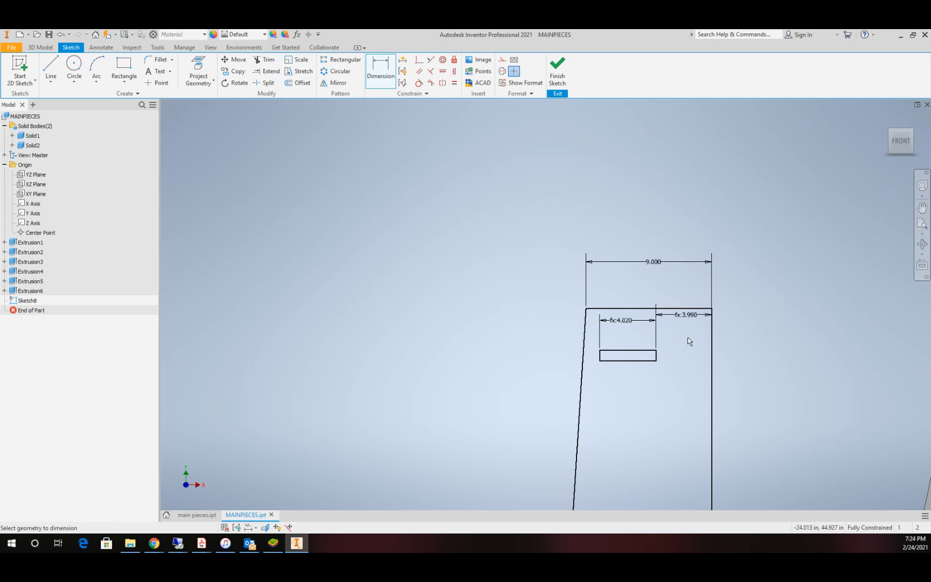
Step: Finish the sketch and extrude the third piece's outline by mt as a new solid, leaving its slot open
{"action": "scroll", "coordinate": [686, 342], "scroll_direction": "up", "scroll_amount": 3}
{"action": "scroll", "coordinate": [685, 334], "scroll_direction": "down", "scroll_amount": 4}
{"action": "scroll", "coordinate": [684, 321], "scroll_direction": "down", "scroll_amount": 2}
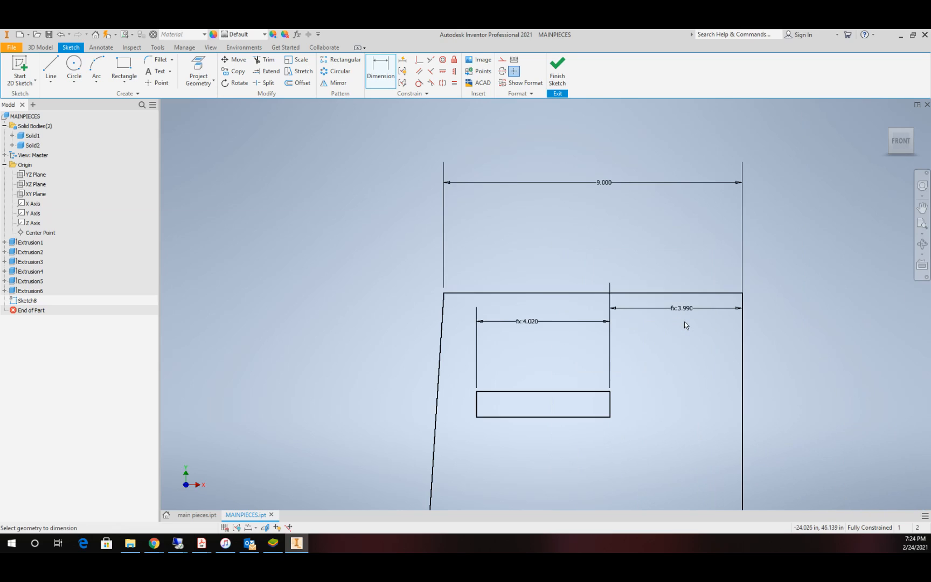
{"action": "scroll", "coordinate": [685, 321], "scroll_direction": "up", "scroll_amount": 5}
{"action": "scroll", "coordinate": [684, 321], "scroll_direction": "up", "scroll_amount": 4}
{"action": "scroll", "coordinate": [722, 322], "scroll_direction": "down", "scroll_amount": 5}
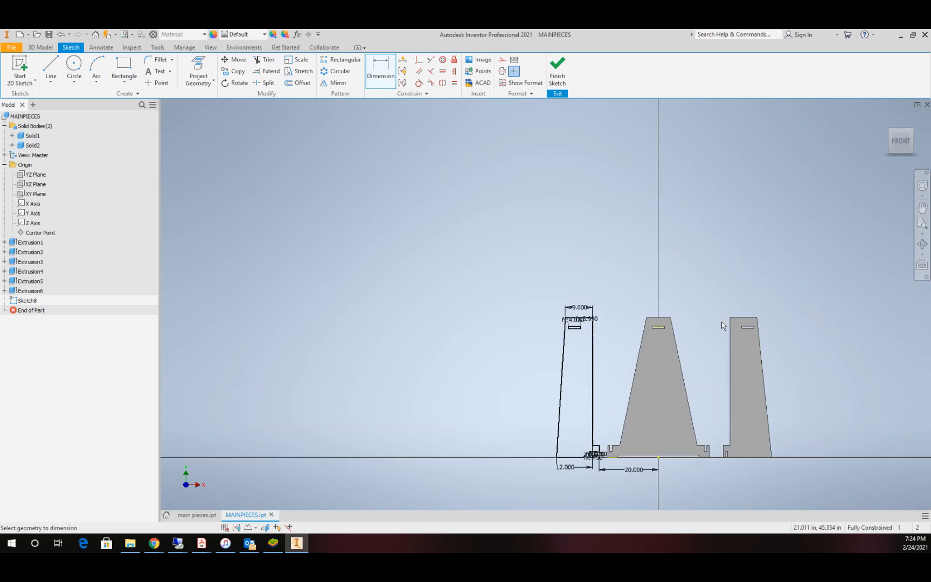
{"action": "scroll", "coordinate": [460, 302], "scroll_direction": "up", "scroll_amount": 2}
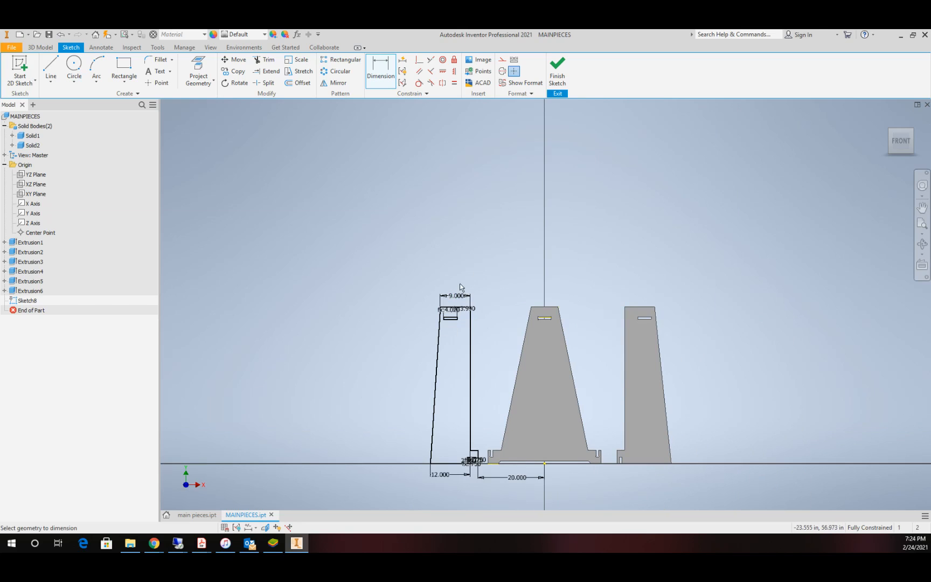
{"action": "left_click", "coordinate": [557, 70]}
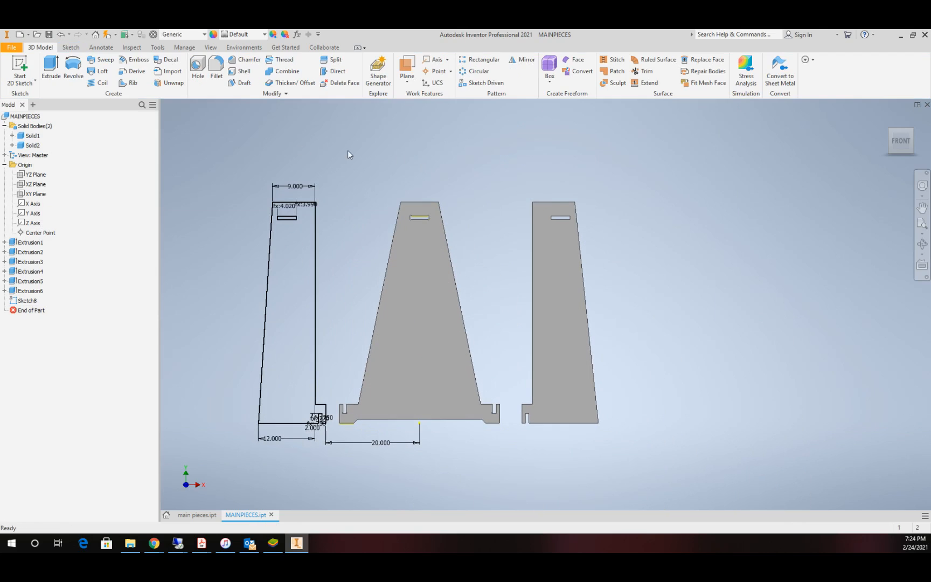
{"action": "left_click", "coordinate": [51, 67]}
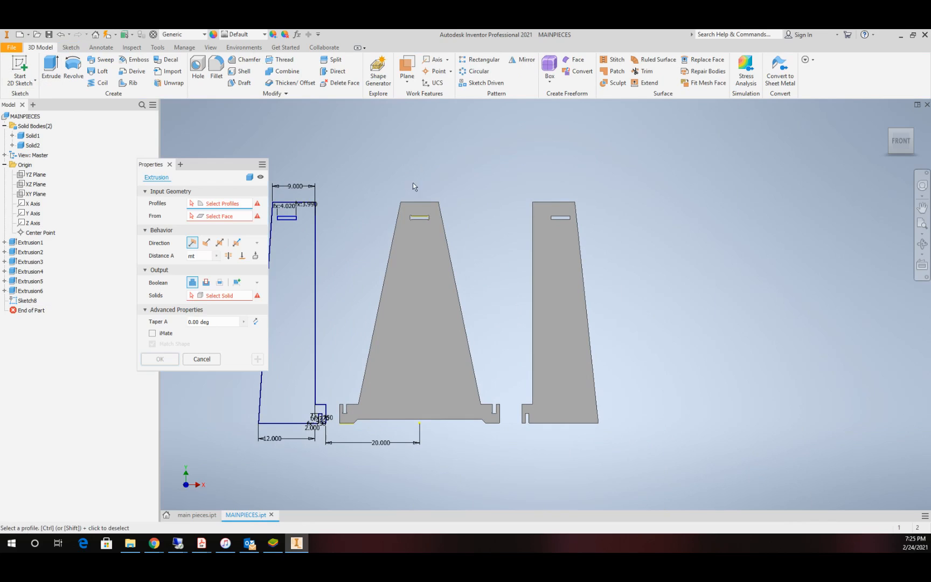
{"action": "left_click", "coordinate": [235, 283]}
{"action": "left_click_drag", "start_coordinate": [188, 162], "coordinate": [649, 157]}
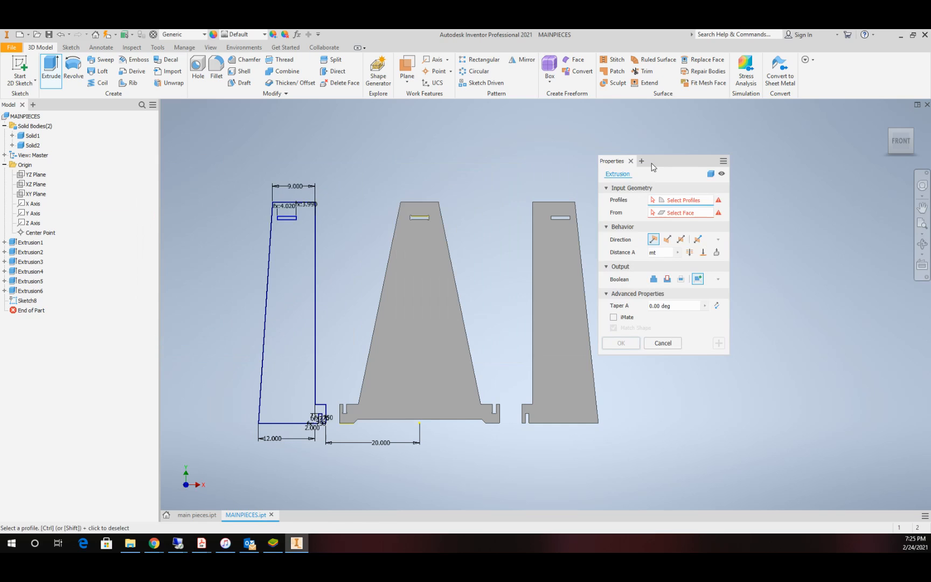
{"action": "left_click", "coordinate": [287, 287]}
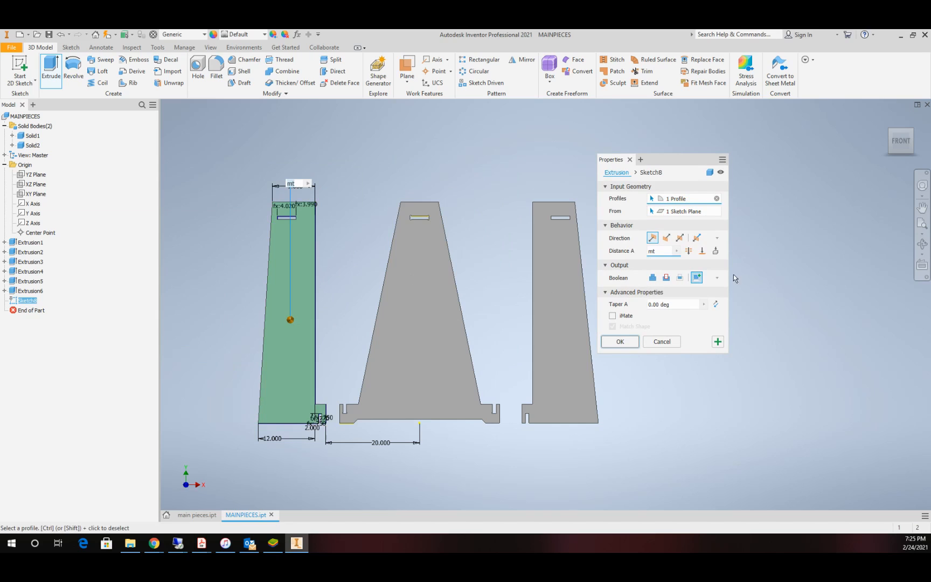
{"action": "left_click", "coordinate": [621, 342]}
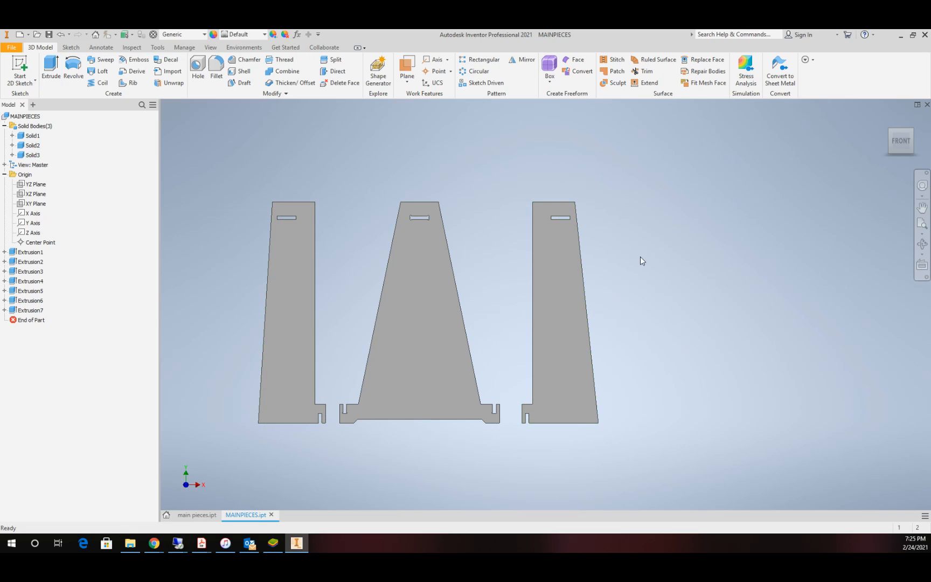
{"action": "scroll", "coordinate": [634, 263], "scroll_direction": "up", "scroll_amount": 5}
{"action": "scroll", "coordinate": [629, 262], "scroll_direction": "down", "scroll_amount": 3}
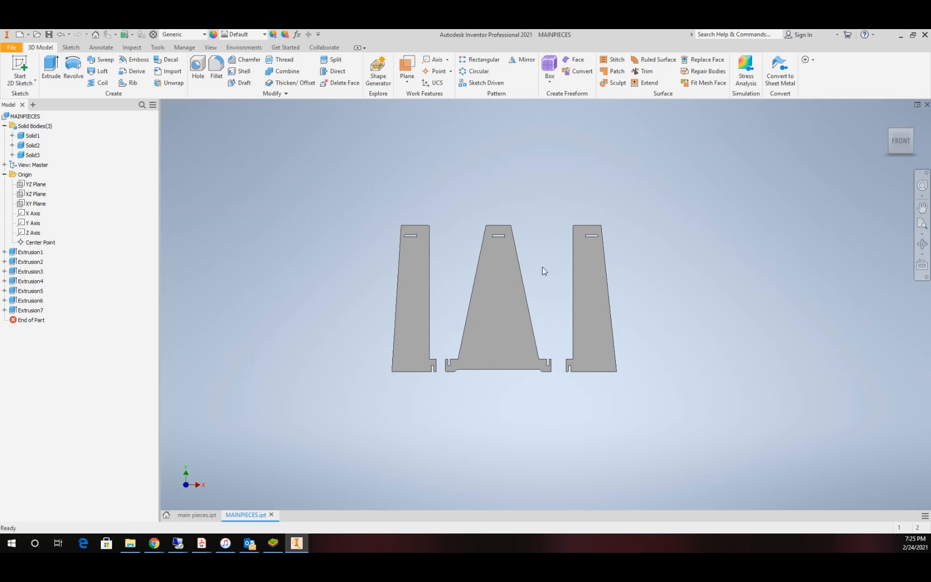
{"action": "scroll", "coordinate": [528, 262], "scroll_direction": "down", "scroll_amount": 4}
{"action": "scroll", "coordinate": [500, 247], "scroll_direction": "up", "scroll_amount": 3}
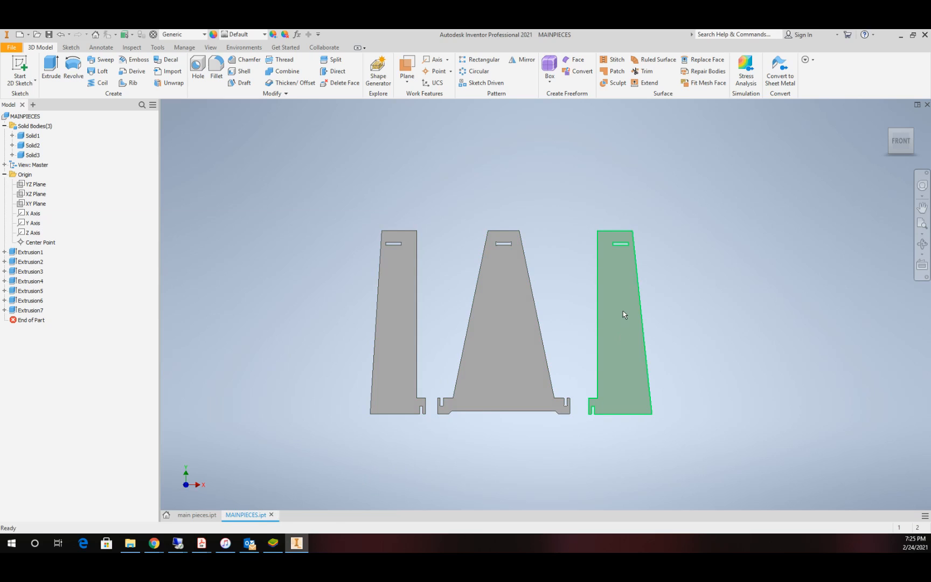
{"action": "scroll", "coordinate": [618, 320], "scroll_direction": "down", "scroll_amount": 1}
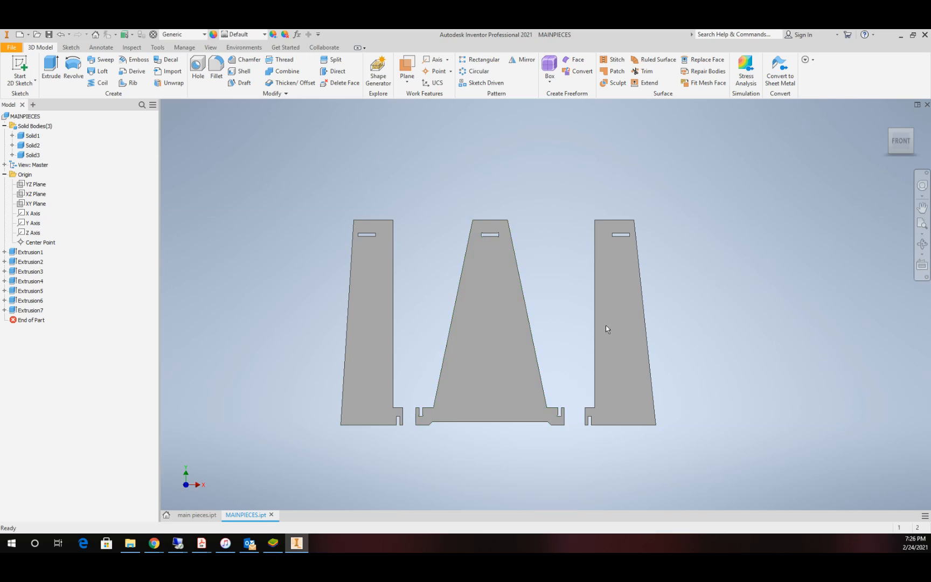
Step: Set up Make Components with Solid1, Solid2 and Solid3, naming the target assembly flatpackshelf.iam
{"action": "left_click", "coordinate": [183, 47]}
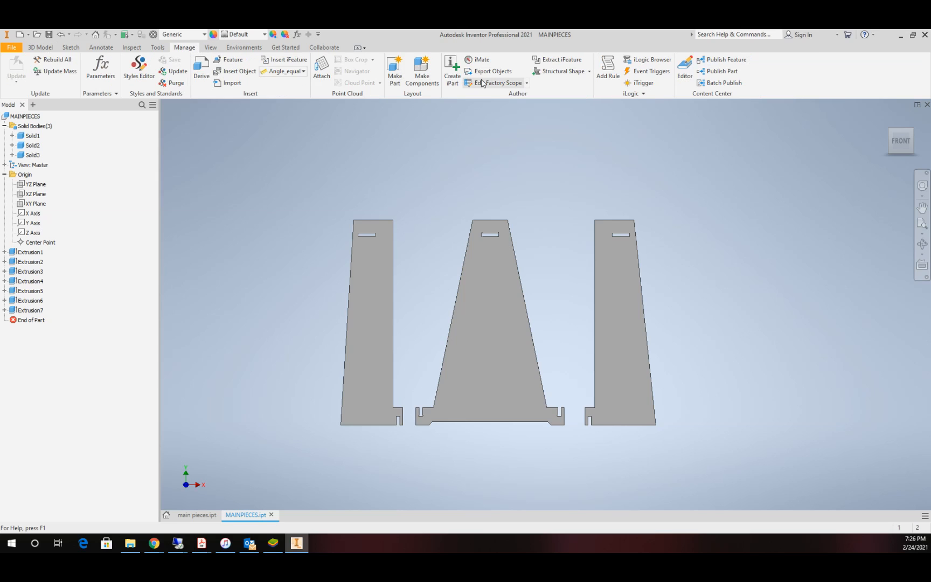
{"action": "left_click", "coordinate": [423, 80]}
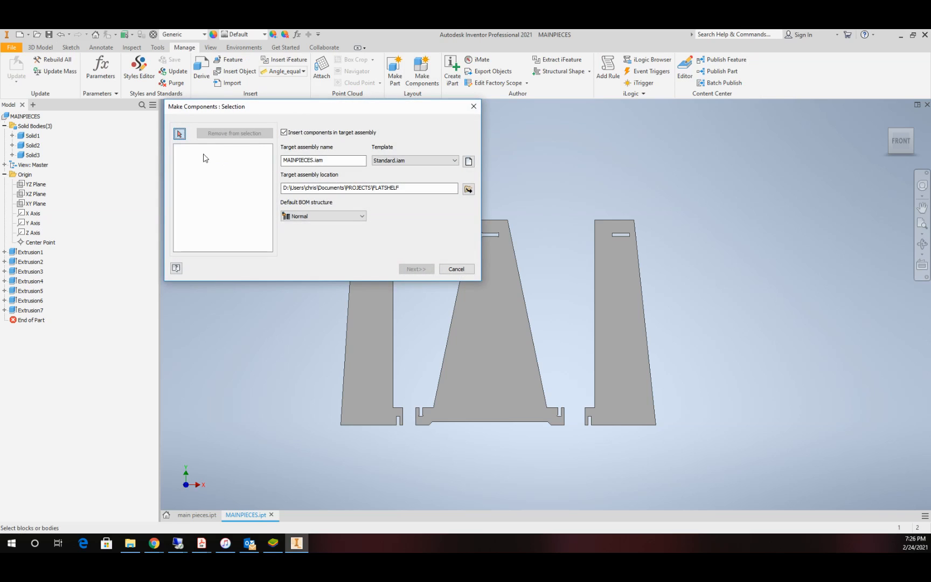
{"action": "left_click", "coordinate": [32, 136]}
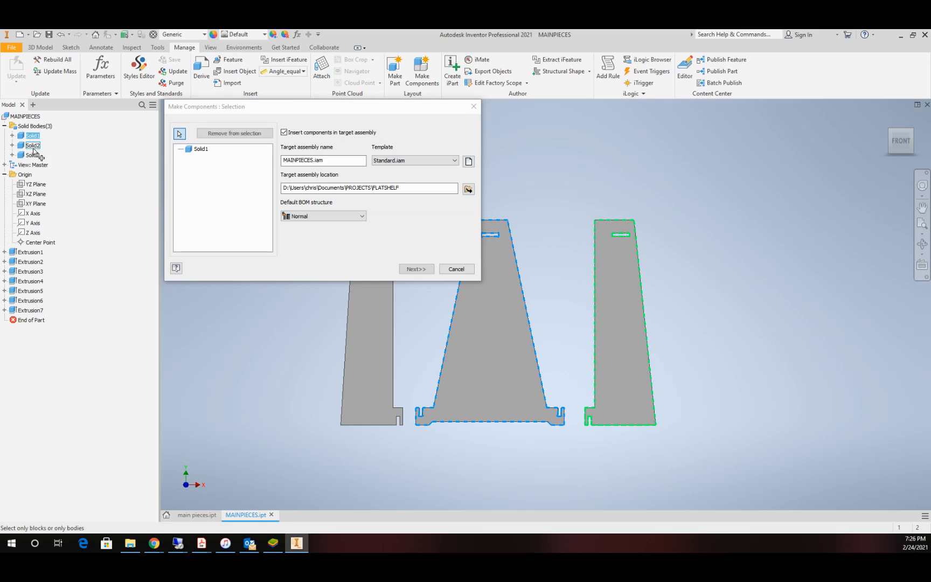
{"action": "left_click", "coordinate": [32, 146]}
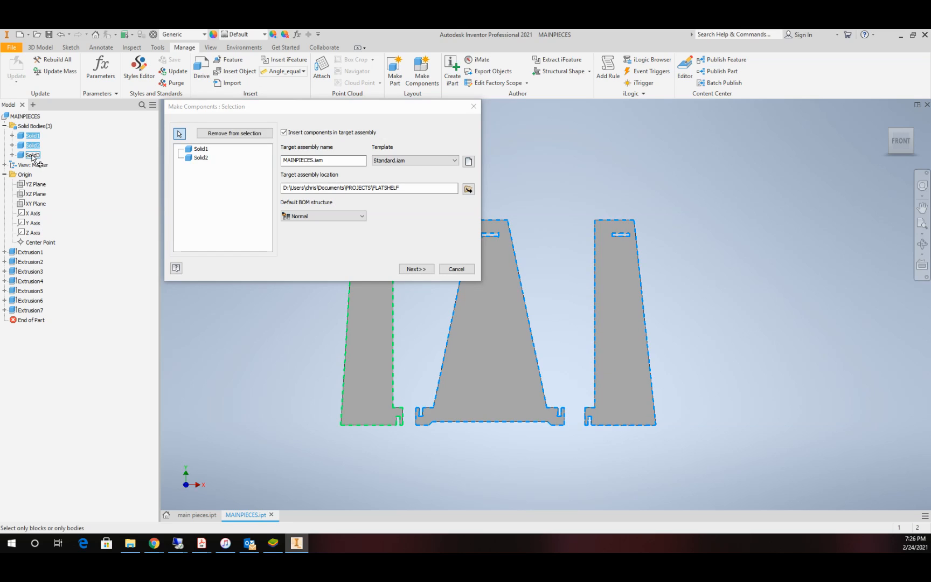
{"action": "left_click", "coordinate": [33, 155]}
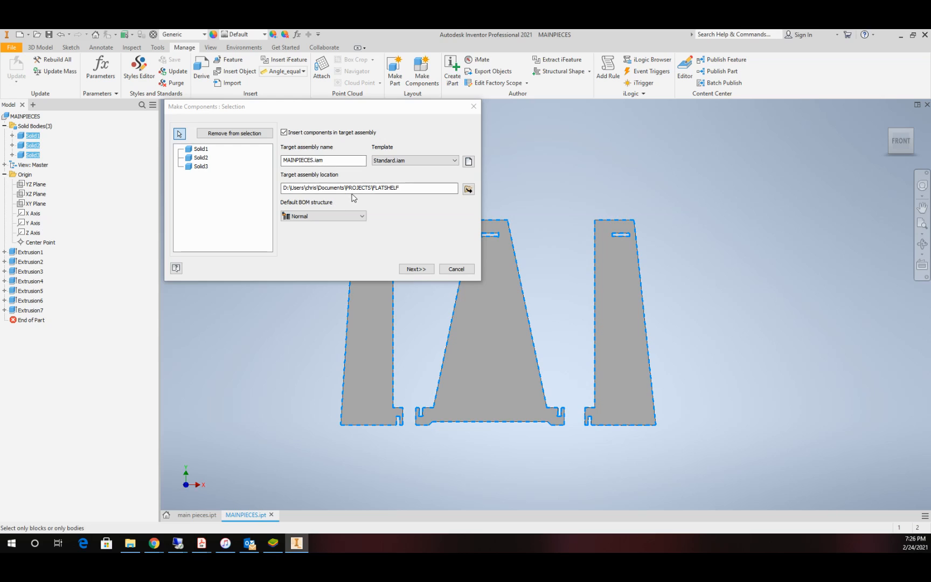
{"action": "double_click", "coordinate": [315, 162]}
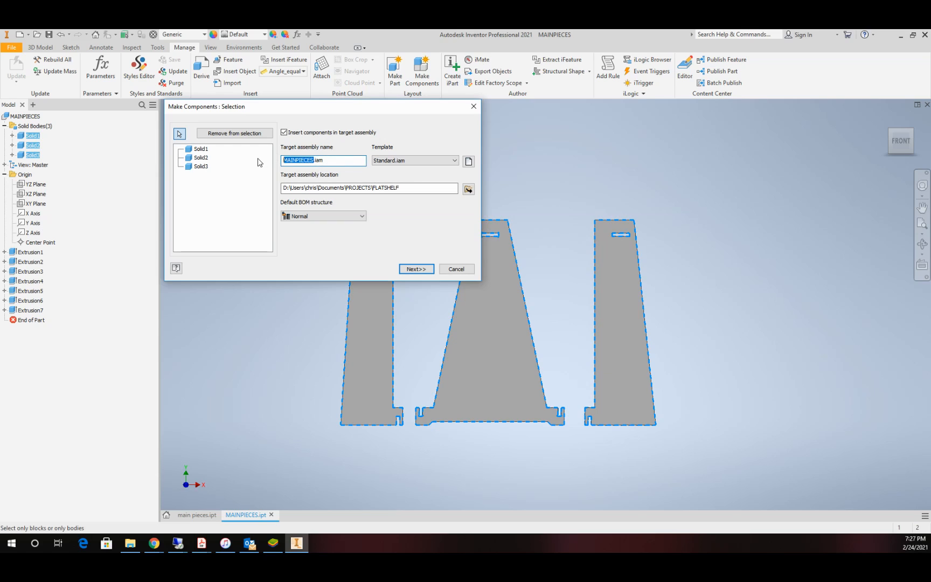
{"action": "type", "text": "flatpackshelf"}
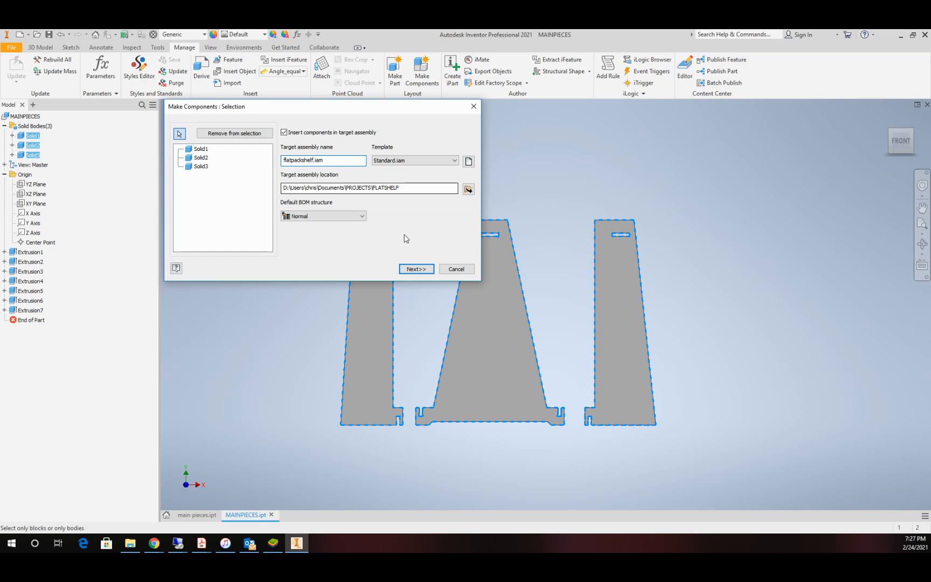
{"action": "left_click", "coordinate": [416, 269]}
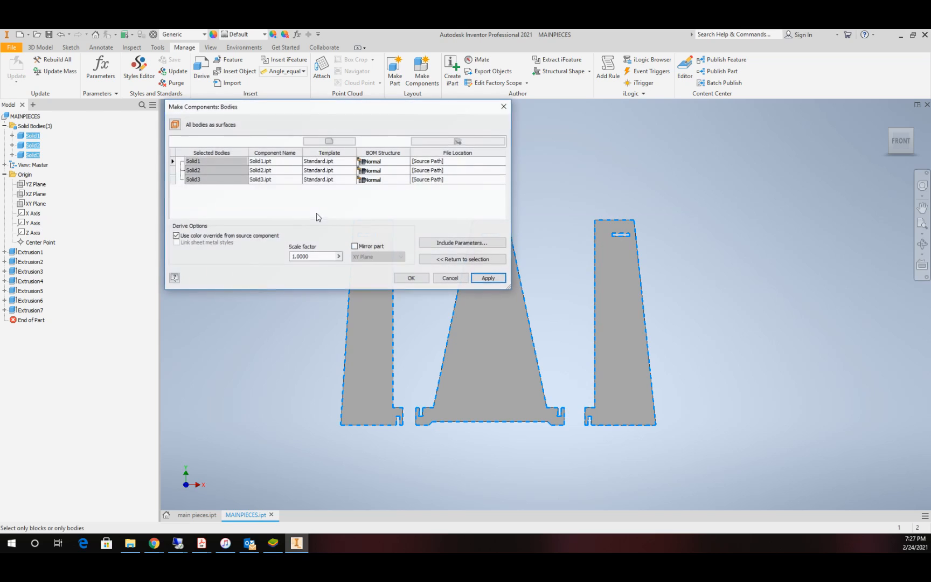
Step: Name the components for Solid1 to Solid3 back, rightside and leftside, and generate the parts and assembly
{"action": "left_click", "coordinate": [265, 162]}
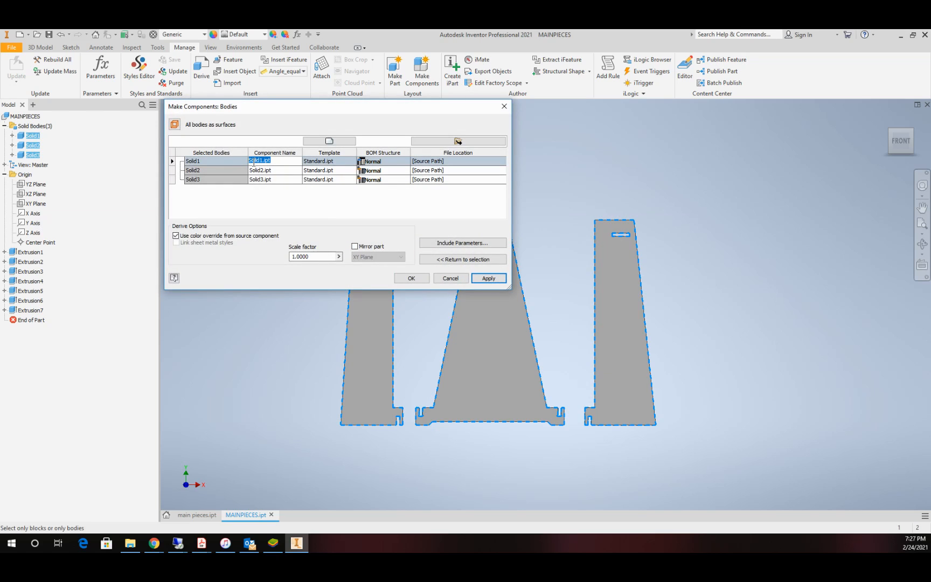
{"action": "type", "text": "back"}
{"action": "left_click", "coordinate": [261, 172]}
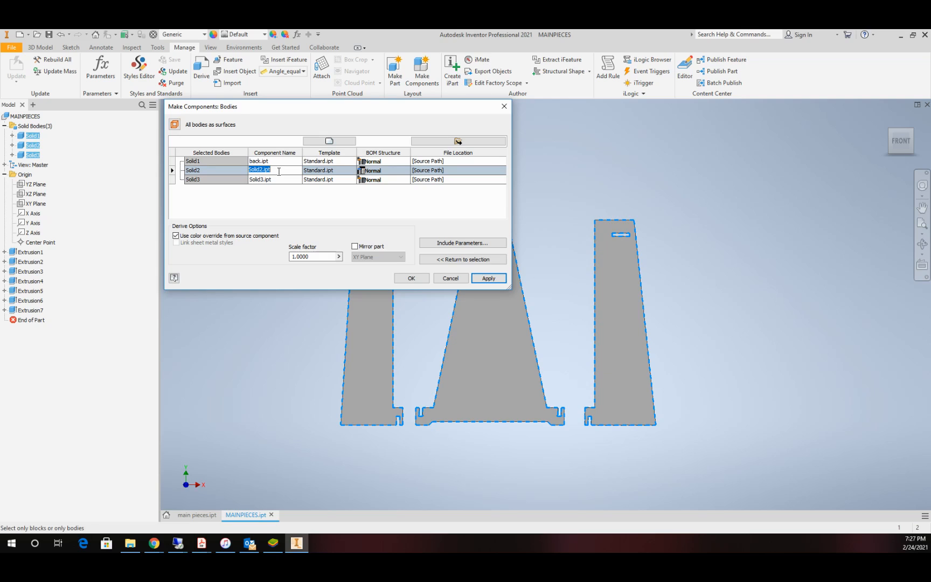
{"action": "type", "text": "rightside"}
{"action": "left_click", "coordinate": [280, 180]}
{"action": "type", "text": "leftside"}
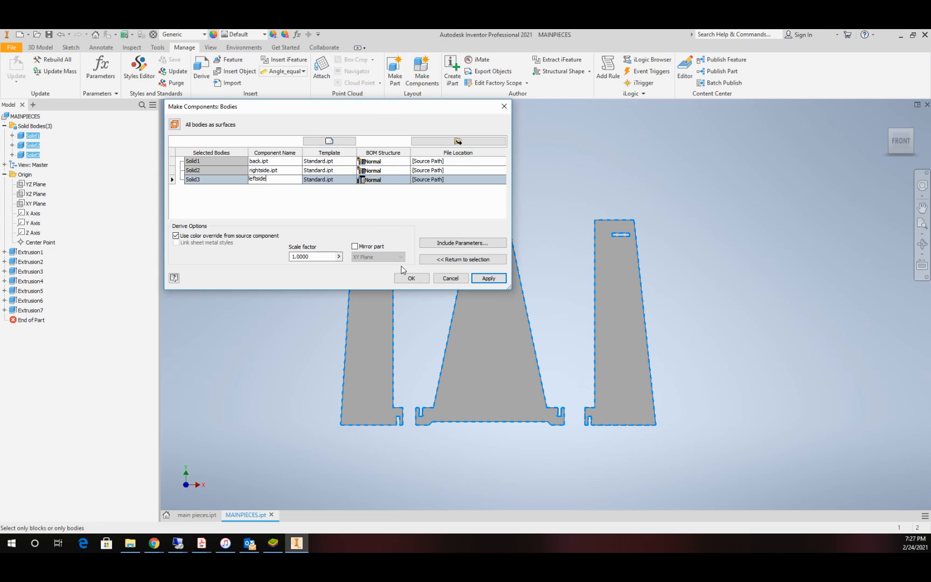
{"action": "left_click", "coordinate": [410, 278]}
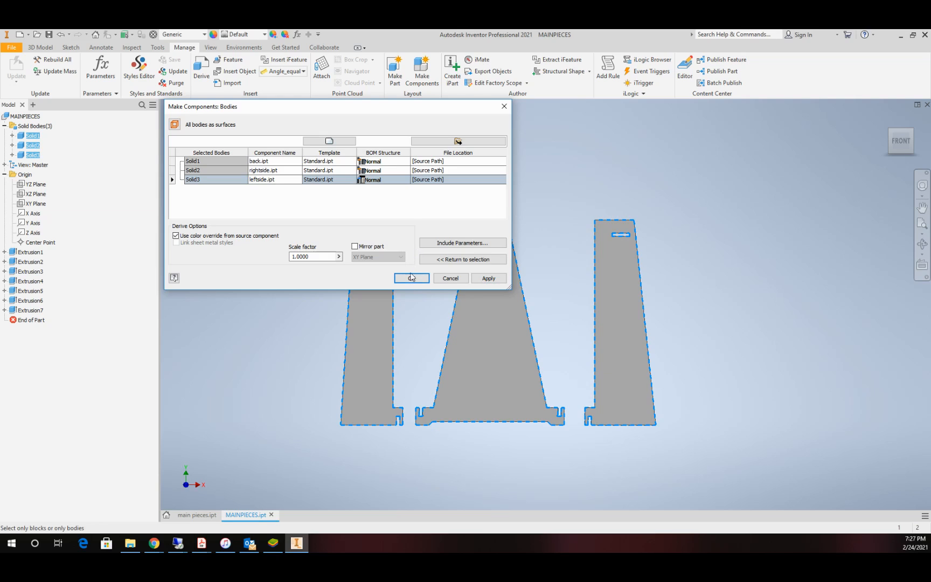
{"action": "left_click", "coordinate": [410, 278]}
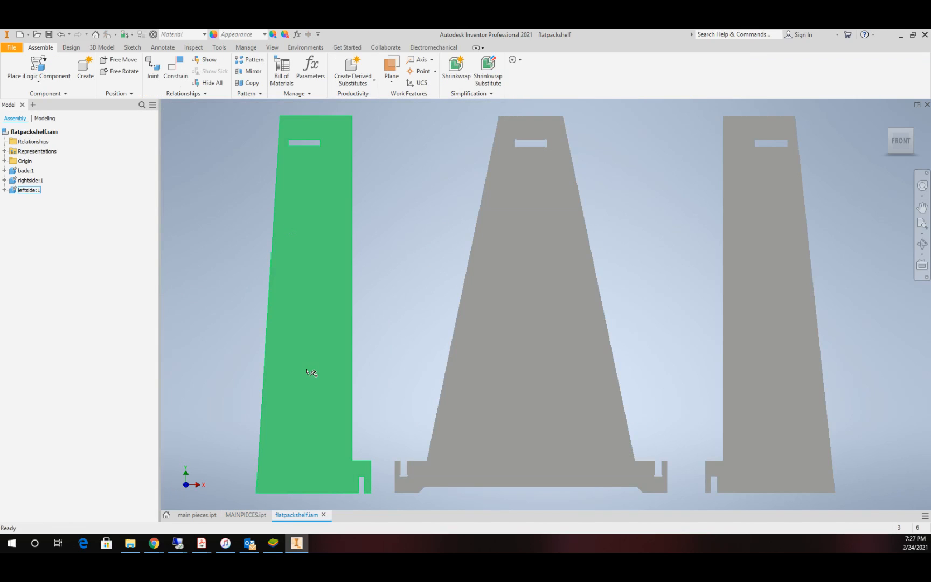
Step: Save the flatpackshelf assembly together with all its dependent part files
{"action": "scroll", "coordinate": [289, 480], "scroll_direction": "up", "scroll_amount": 3}
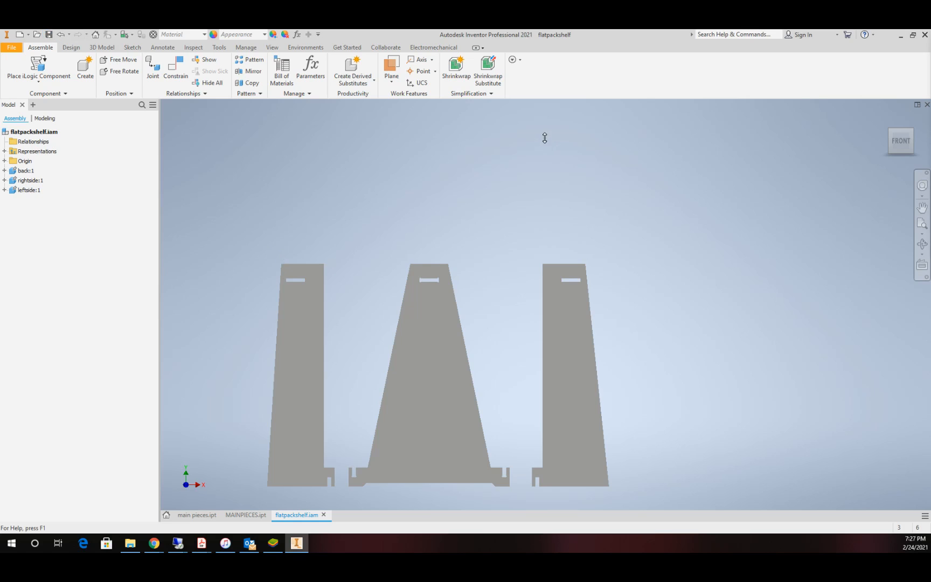
{"action": "key", "text": "ctrl+s"}
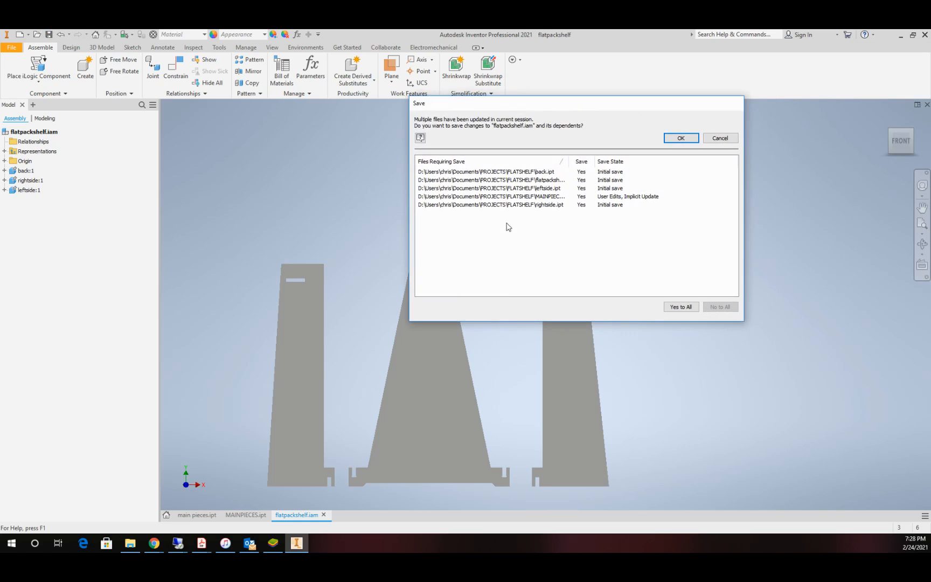
{"action": "left_click", "coordinate": [677, 140]}
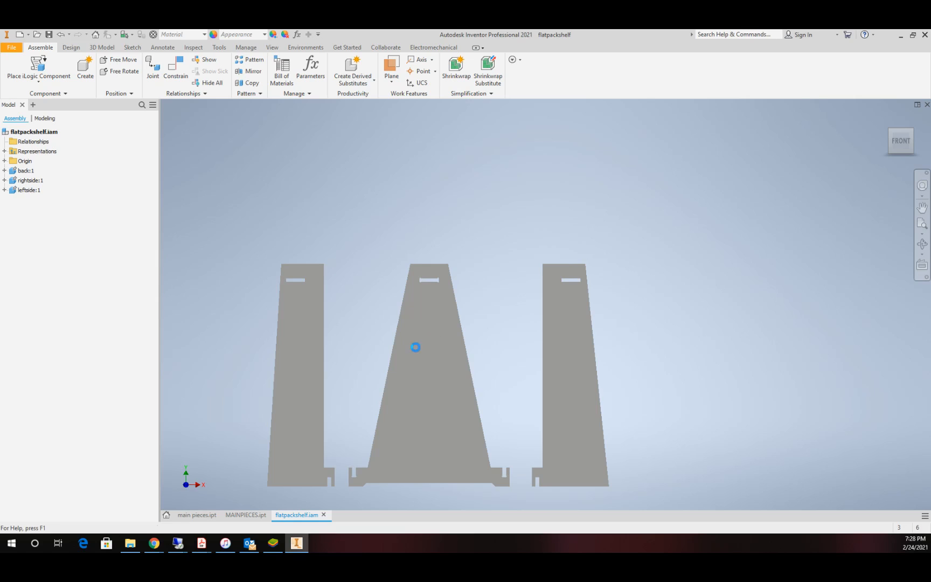
{"action": "scroll", "coordinate": [463, 400], "scroll_direction": "up", "scroll_amount": 3}
{"action": "scroll", "coordinate": [462, 401], "scroll_direction": "down", "scroll_amount": 3}
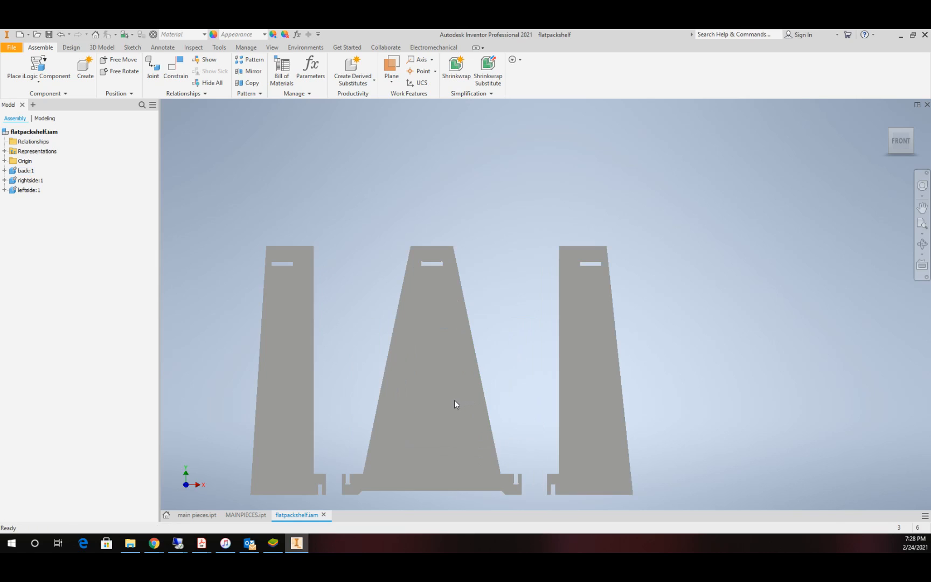
Step: Unground the rightside and leftside parts and move both upward, out of line with the back panel
{"action": "scroll", "coordinate": [454, 399], "scroll_direction": "up", "scroll_amount": 3}
{"action": "left_click", "coordinate": [413, 420]}
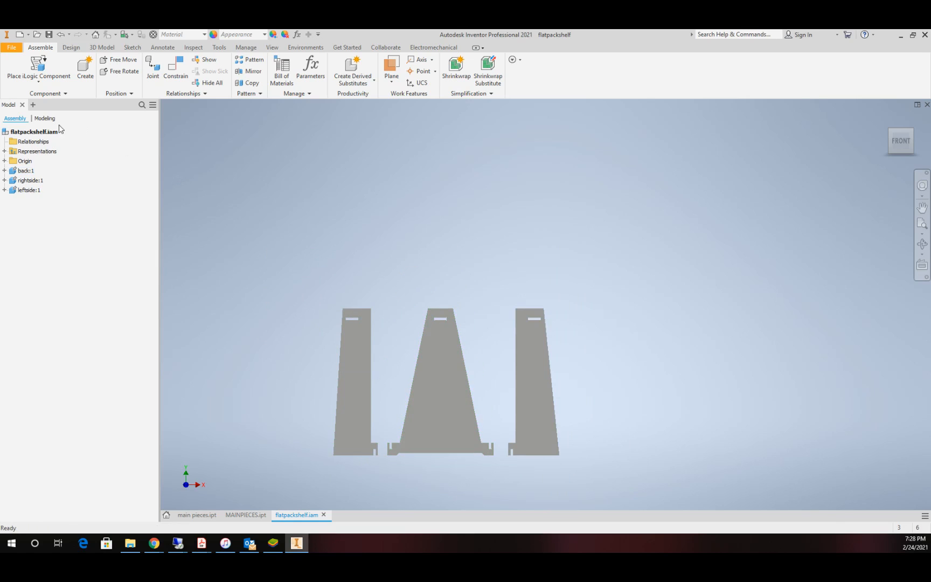
{"action": "left_click", "coordinate": [27, 172]}
{"action": "left_click", "coordinate": [31, 181]}
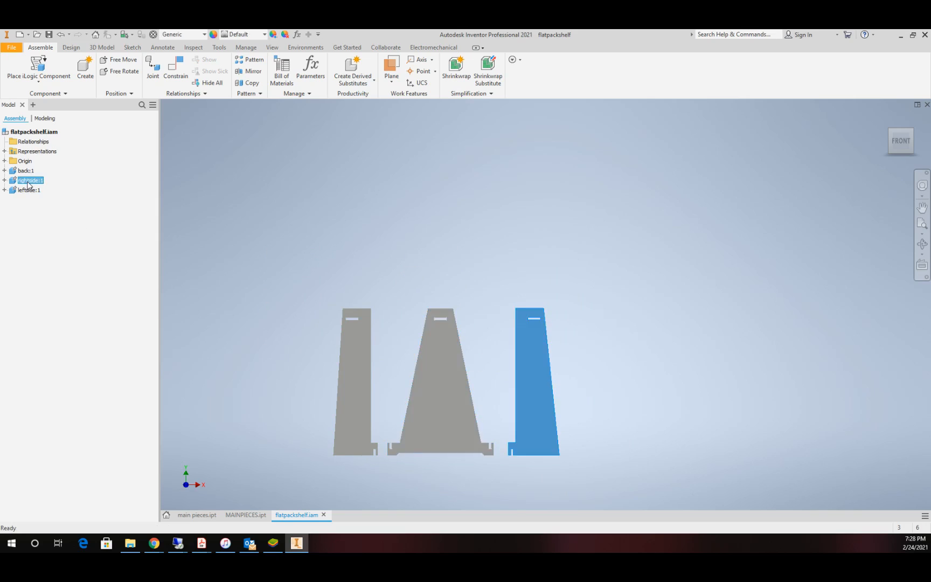
{"action": "left_click", "coordinate": [31, 191], "text": "ctrl"}
{"action": "right_click", "coordinate": [32, 196]}
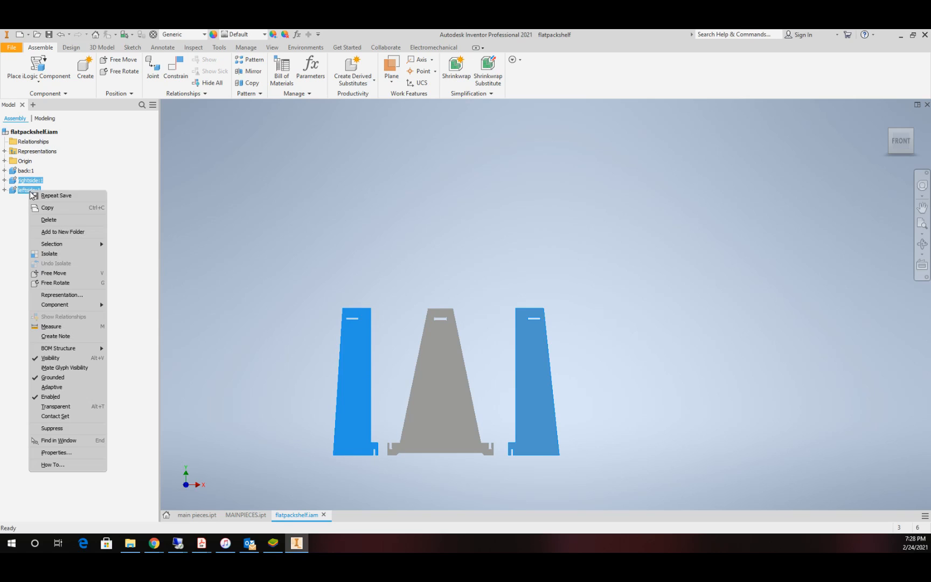
{"action": "left_click", "coordinate": [58, 377]}
{"action": "left_click_drag", "start_coordinate": [549, 373], "coordinate": [551, 343]}
{"action": "left_click_drag", "start_coordinate": [363, 370], "coordinate": [341, 322]}
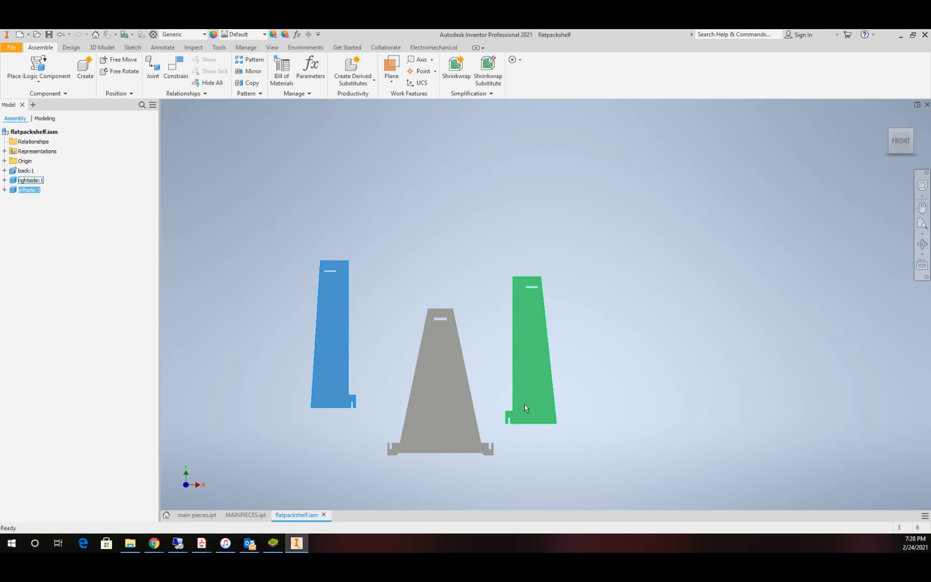
Step: Mate the rightside panel's flat face to the inner wall of the back's slot nearest to it, with 0.000 in offset
{"action": "left_click", "coordinate": [882, 123]}
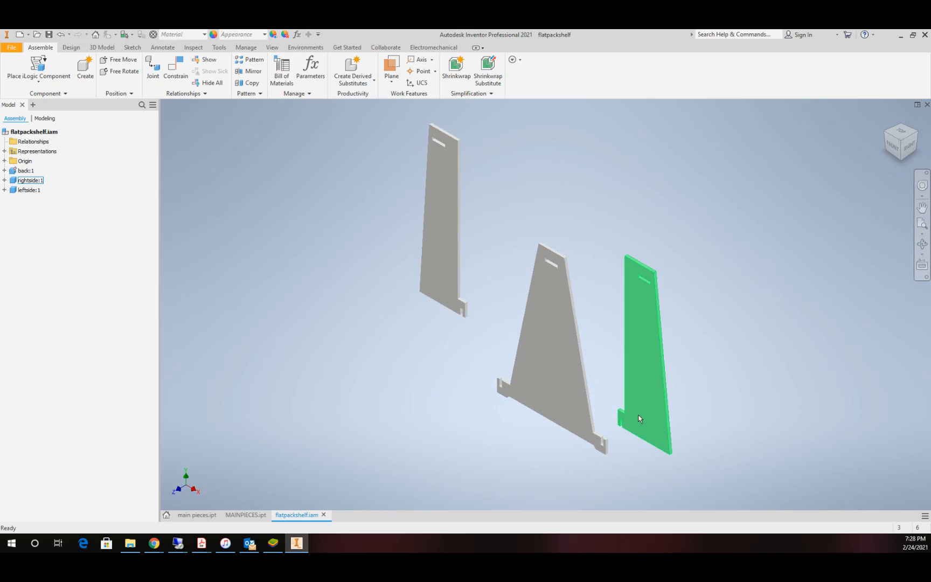
{"action": "scroll", "coordinate": [639, 419], "scroll_direction": "up", "scroll_amount": 3}
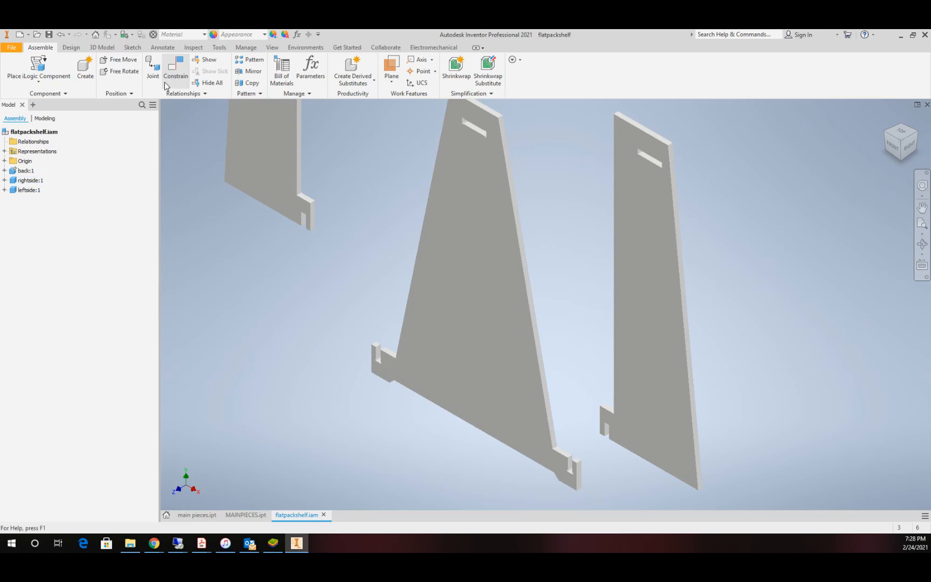
{"action": "left_click", "coordinate": [175, 69]}
{"action": "scroll", "coordinate": [592, 495], "scroll_direction": "up", "scroll_amount": 5}
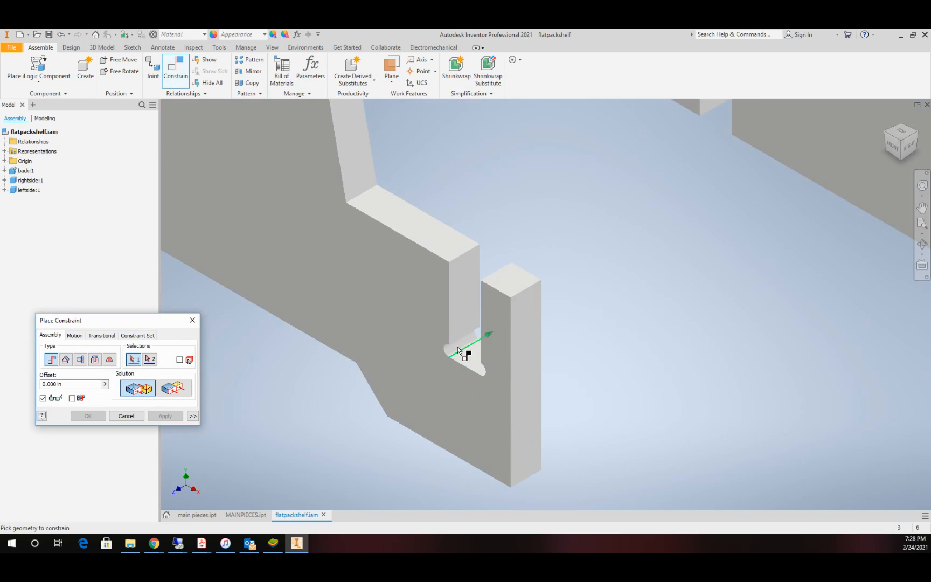
{"action": "left_click", "coordinate": [462, 299]}
{"action": "scroll", "coordinate": [626, 150], "scroll_direction": "down", "scroll_amount": 5}
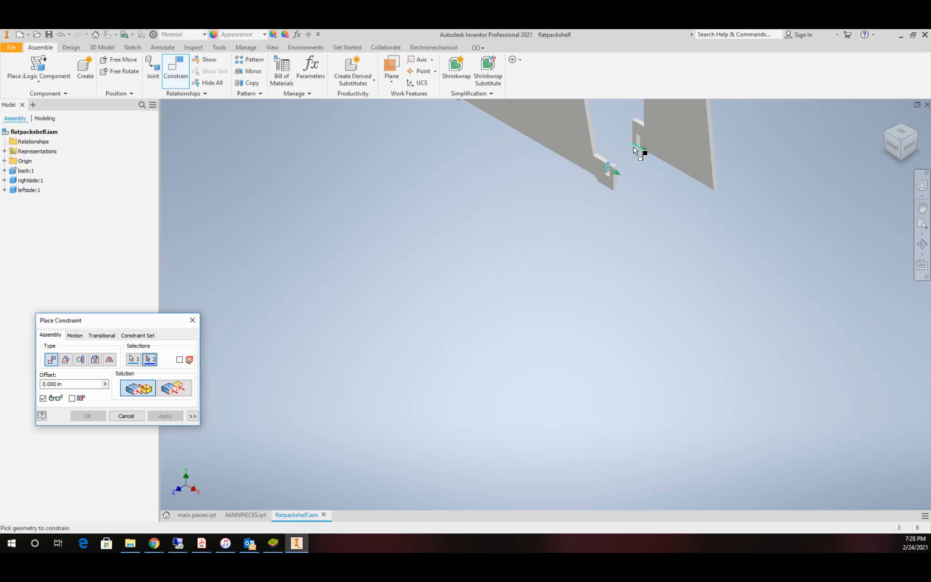
{"action": "left_click", "coordinate": [634, 149]}
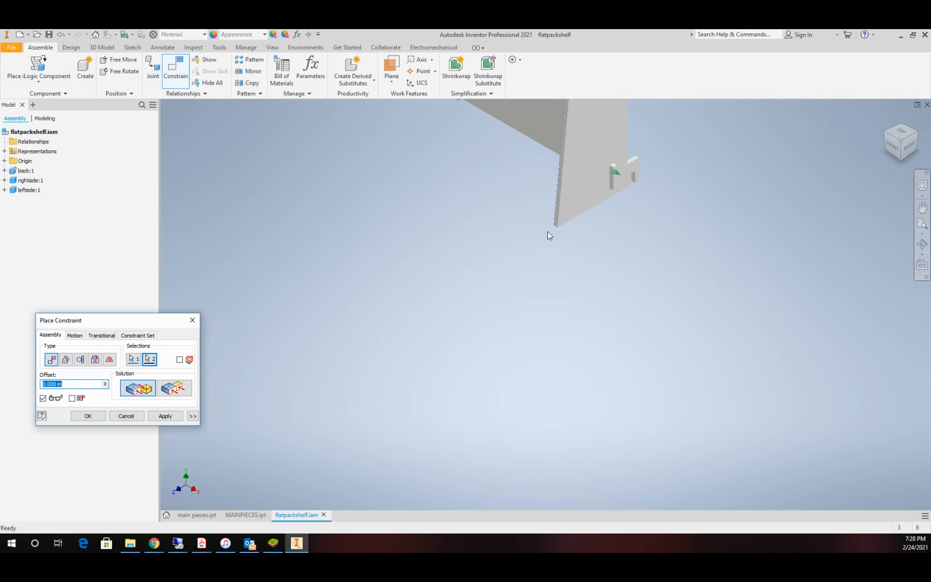
{"action": "left_click", "coordinate": [165, 416]}
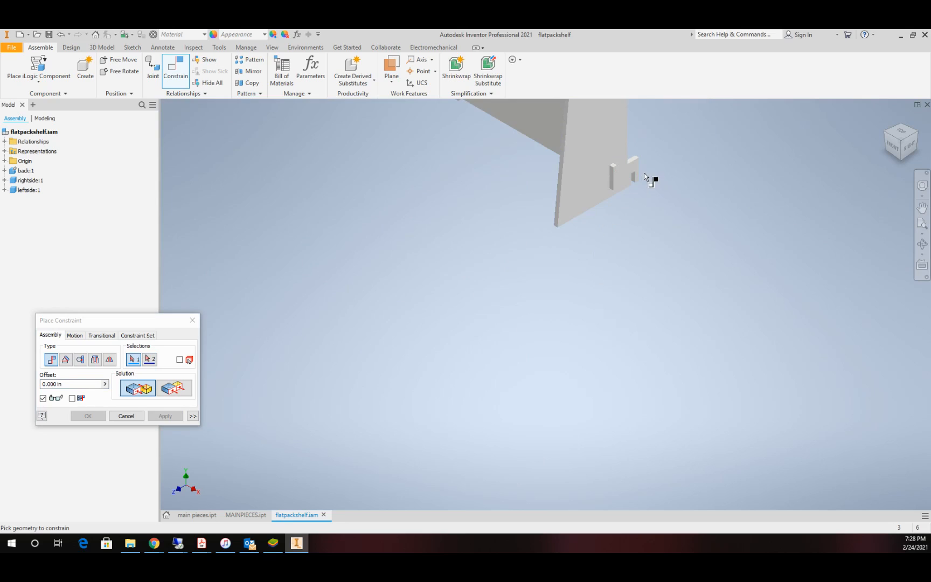
Step: Mate the hidden side face of rightside's slot to the back panel's front face with 0.000 in offset
{"action": "scroll", "coordinate": [653, 182], "scroll_direction": "up", "scroll_amount": 4}
{"action": "right_click", "coordinate": [561, 214]}
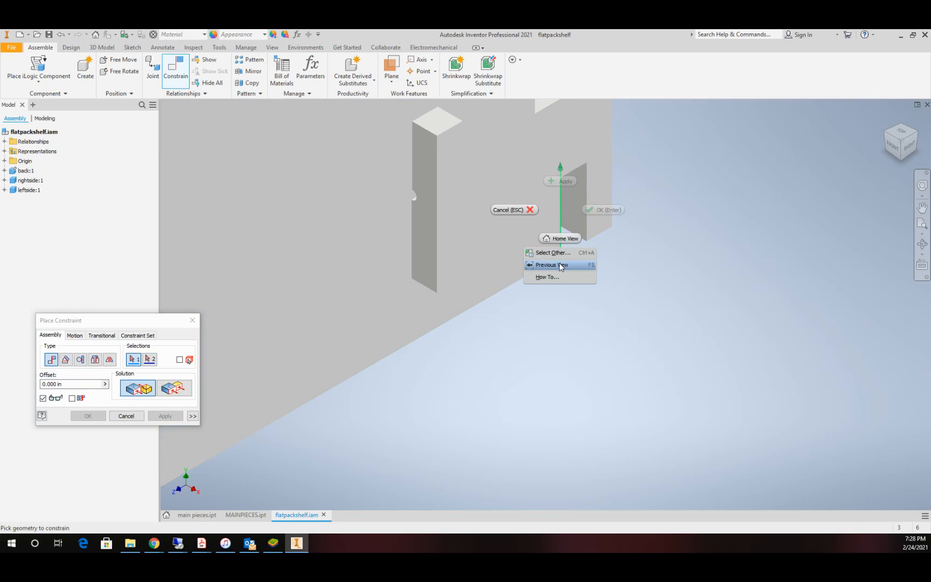
{"action": "left_click", "coordinate": [561, 265]}
{"action": "left_click", "coordinate": [595, 254]}
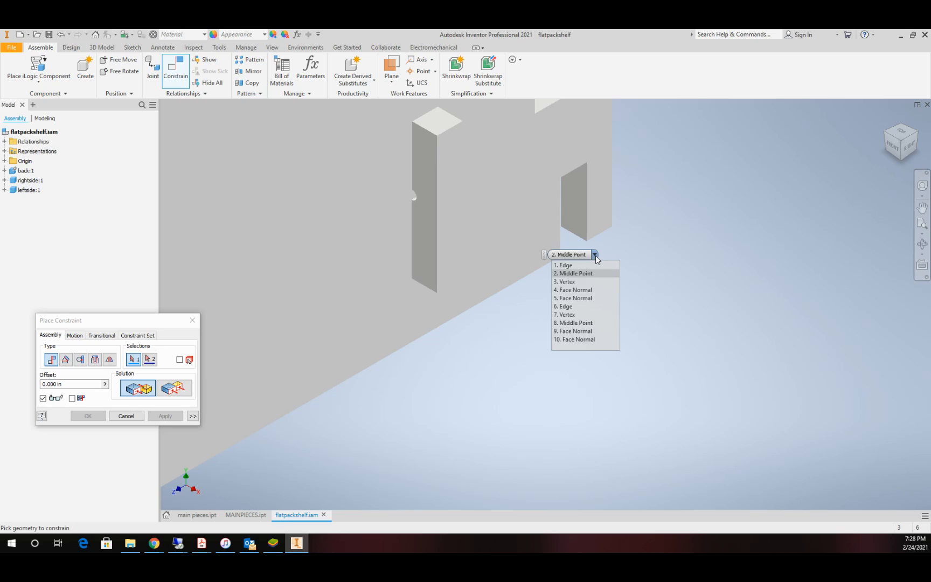
{"action": "left_click", "coordinate": [588, 300]}
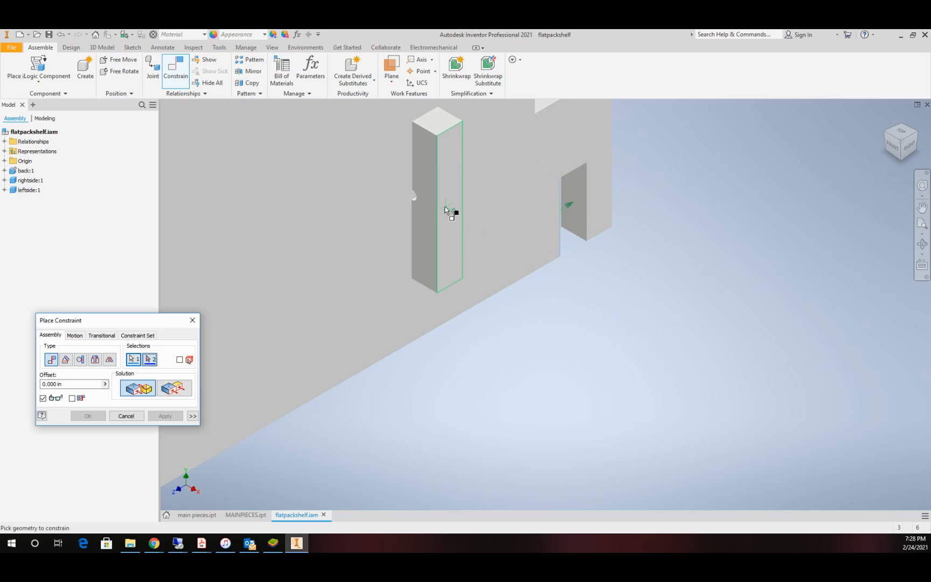
{"action": "left_click", "coordinate": [424, 207]}
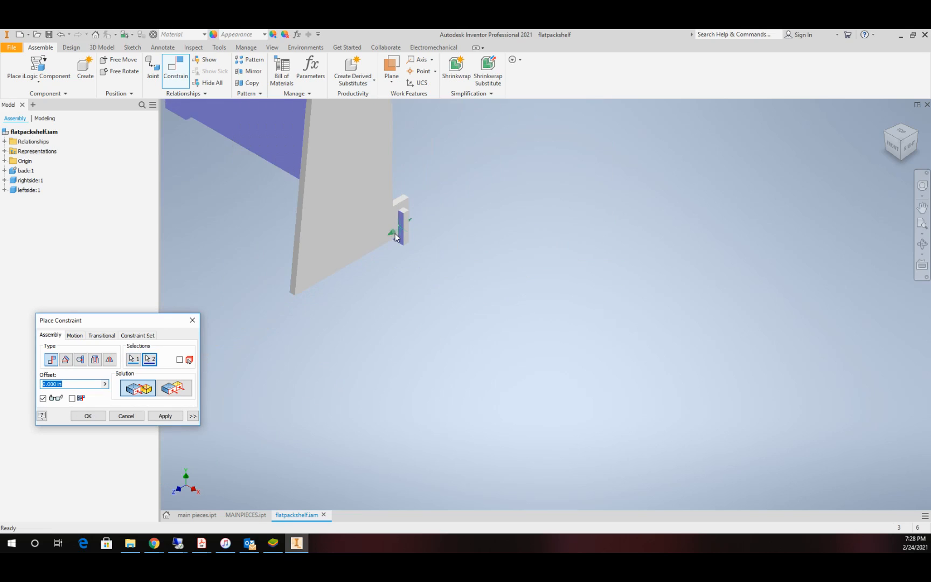
{"action": "left_click", "coordinate": [165, 415]}
{"action": "scroll", "coordinate": [364, 259], "scroll_direction": "down", "scroll_amount": 3}
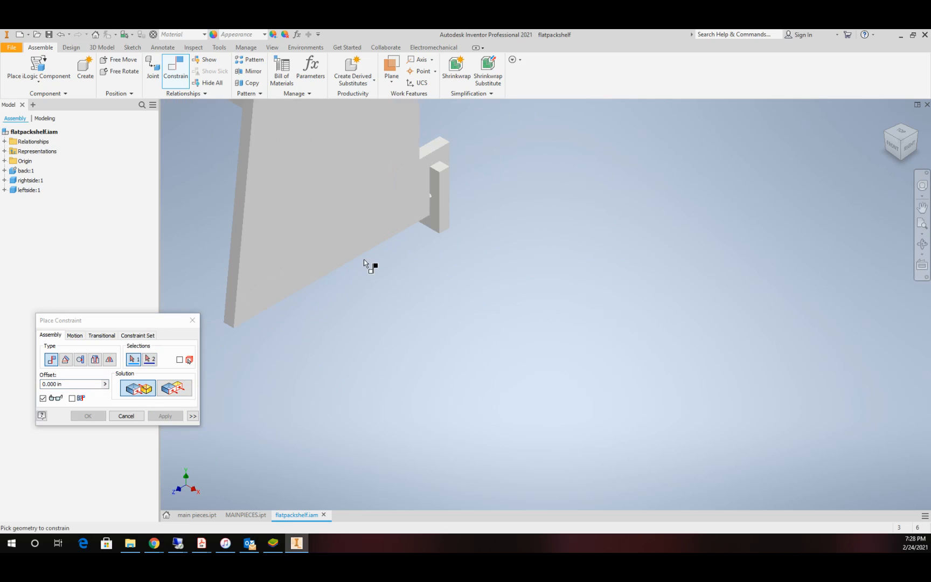
{"action": "key", "text": "Escape"}
Step: Raise rightside clear of the back's slot and mate the back's slot floor to the closed end face of rightside's slot, offset 0.000 in
{"action": "left_click_drag", "start_coordinate": [358, 203], "coordinate": [348, 155]}
{"action": "left_click", "coordinate": [175, 67]}
{"action": "scroll", "coordinate": [477, 144], "scroll_direction": "down", "scroll_amount": 4}
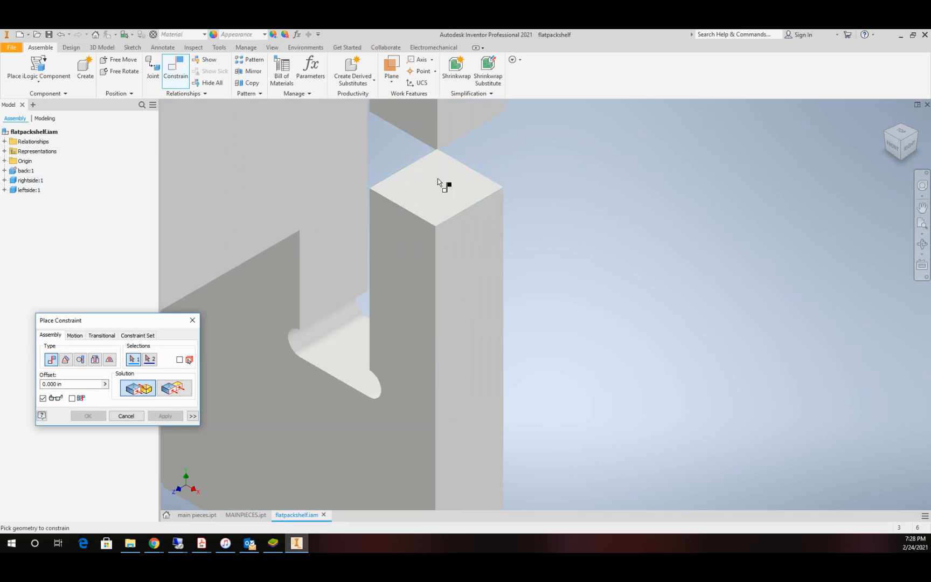
{"action": "left_click", "coordinate": [352, 355]}
{"action": "scroll", "coordinate": [397, 249], "scroll_direction": "up", "scroll_amount": 5}
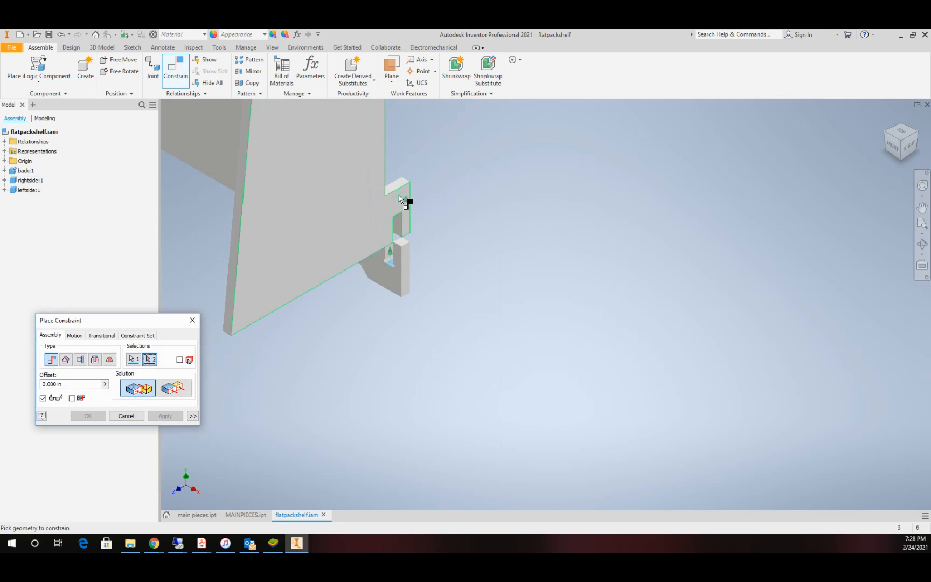
{"action": "scroll", "coordinate": [397, 196], "scroll_direction": "down", "scroll_amount": 4}
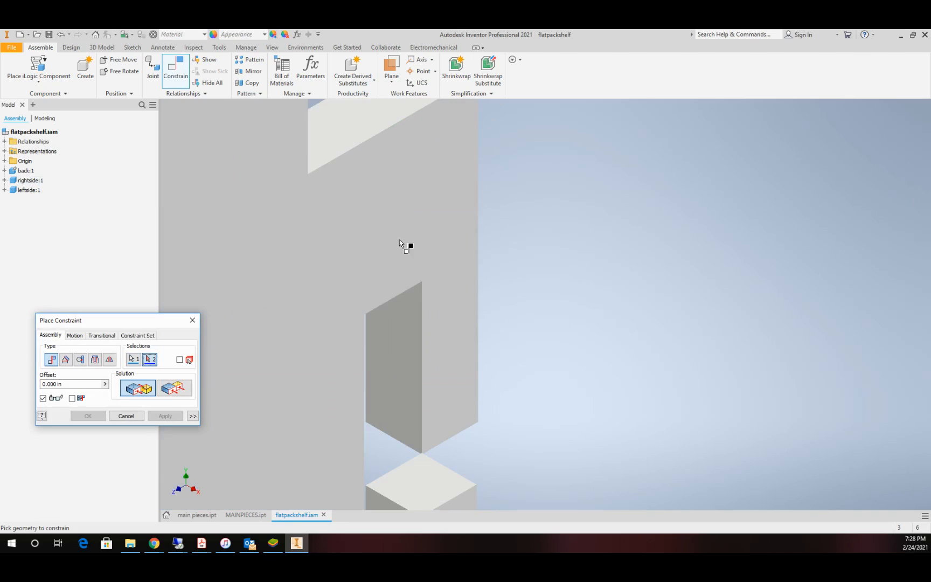
{"action": "right_click", "coordinate": [395, 294]}
{"action": "left_click", "coordinate": [405, 337]}
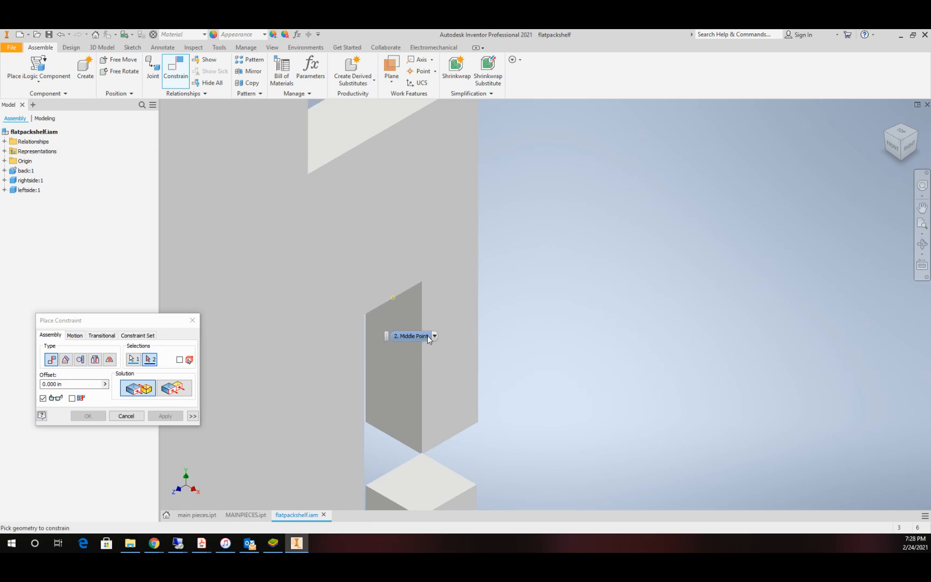
{"action": "left_click", "coordinate": [434, 336]}
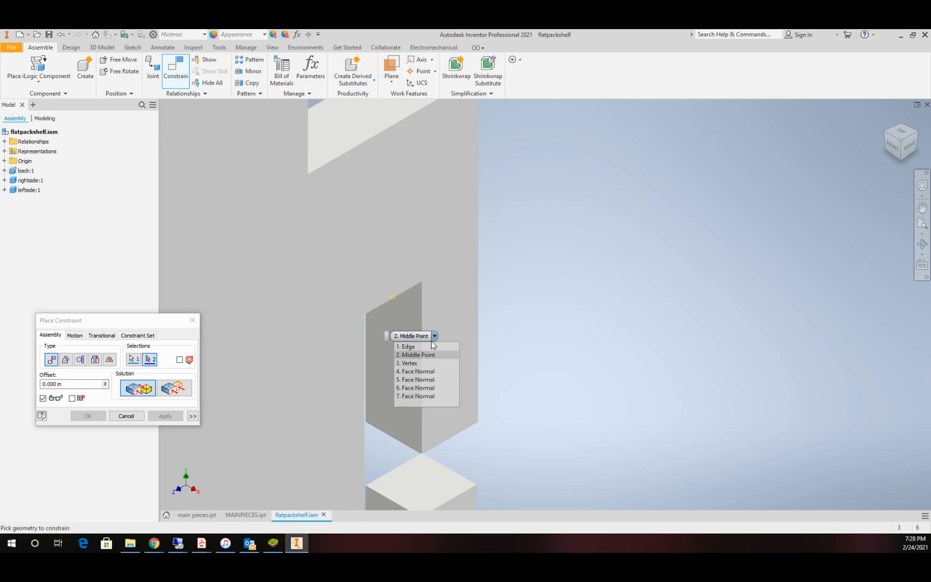
{"action": "left_click", "coordinate": [430, 380]}
{"action": "scroll", "coordinate": [425, 389], "scroll_direction": "down", "scroll_amount": 5}
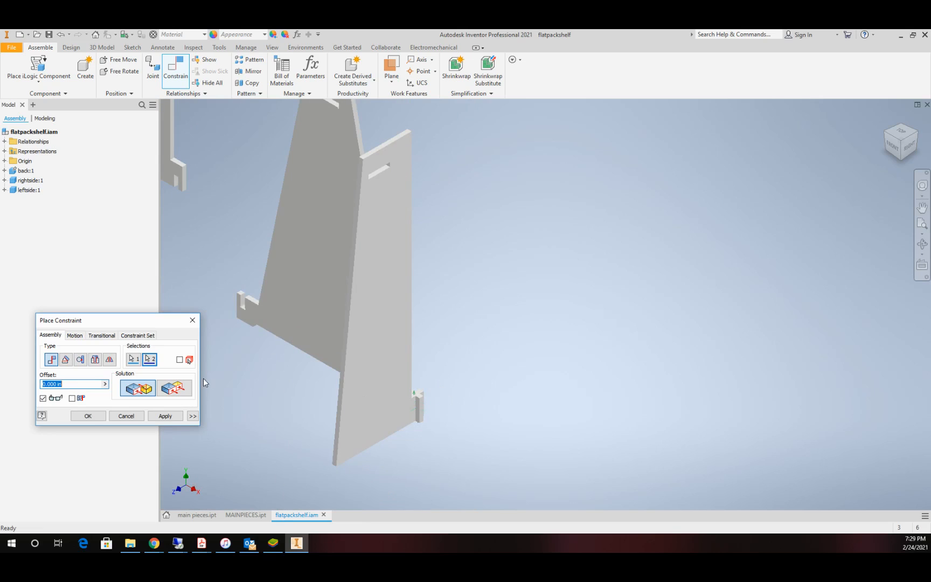
{"action": "left_click", "coordinate": [101, 416]}
{"action": "scroll", "coordinate": [264, 269], "scroll_direction": "down", "scroll_amount": 5}
{"action": "scroll", "coordinate": [268, 274], "scroll_direction": "up", "scroll_amount": 8}
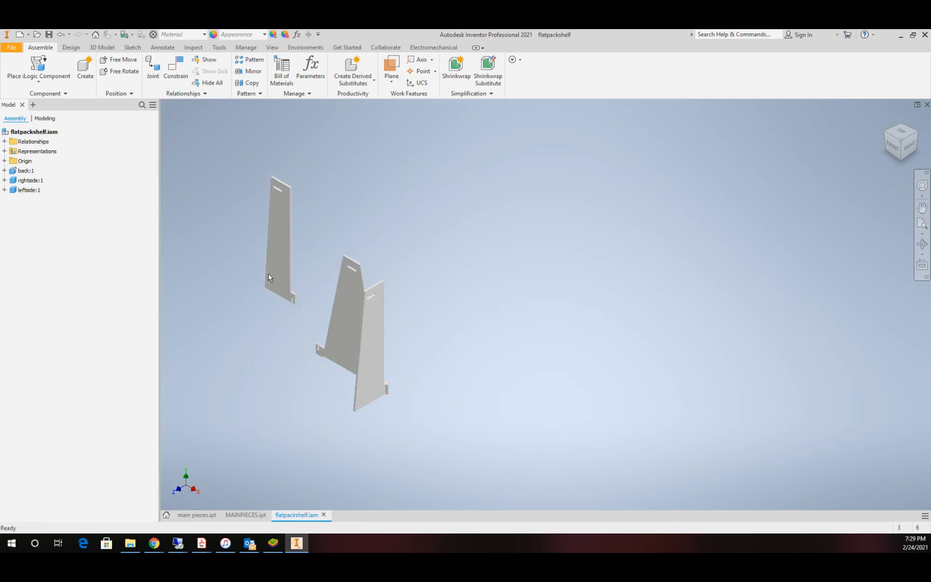
Step: Mate the leftside panel's flat face to the hidden inner wall of the back's other slot with 0.000 in offset
{"action": "left_click", "coordinate": [176, 69]}
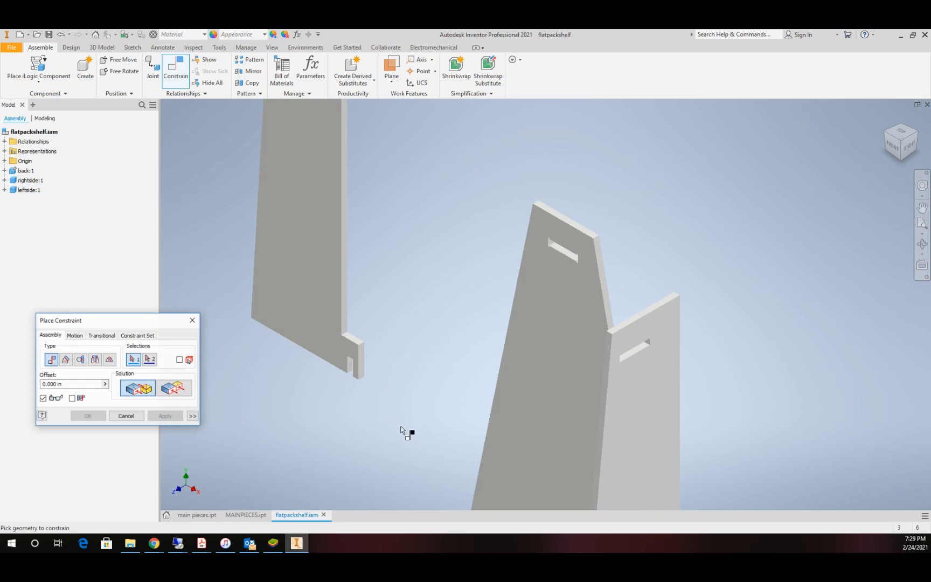
{"action": "scroll", "coordinate": [357, 385], "scroll_direction": "up", "scroll_amount": 5}
{"action": "left_click", "coordinate": [305, 266]}
{"action": "scroll", "coordinate": [586, 435], "scroll_direction": "down", "scroll_amount": 5}
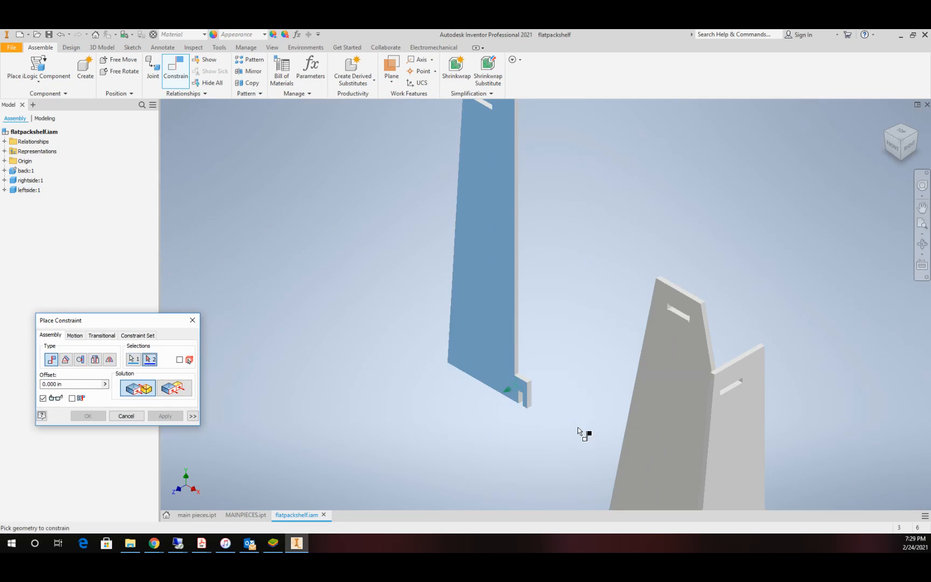
{"action": "scroll", "coordinate": [599, 450], "scroll_direction": "up", "scroll_amount": 5}
{"action": "scroll", "coordinate": [604, 466], "scroll_direction": "down", "scroll_amount": 5}
{"action": "scroll", "coordinate": [606, 470], "scroll_direction": "up", "scroll_amount": 8}
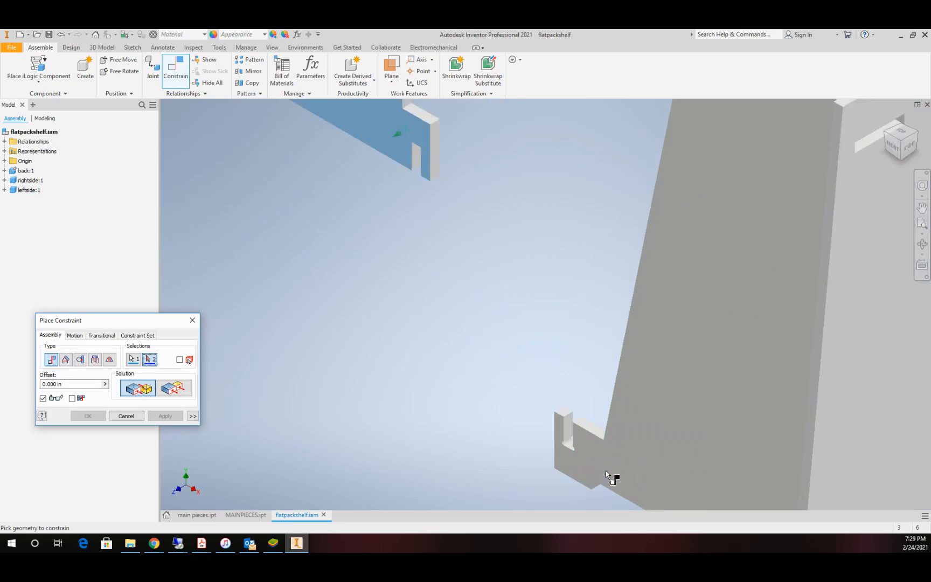
{"action": "right_click", "coordinate": [494, 351]}
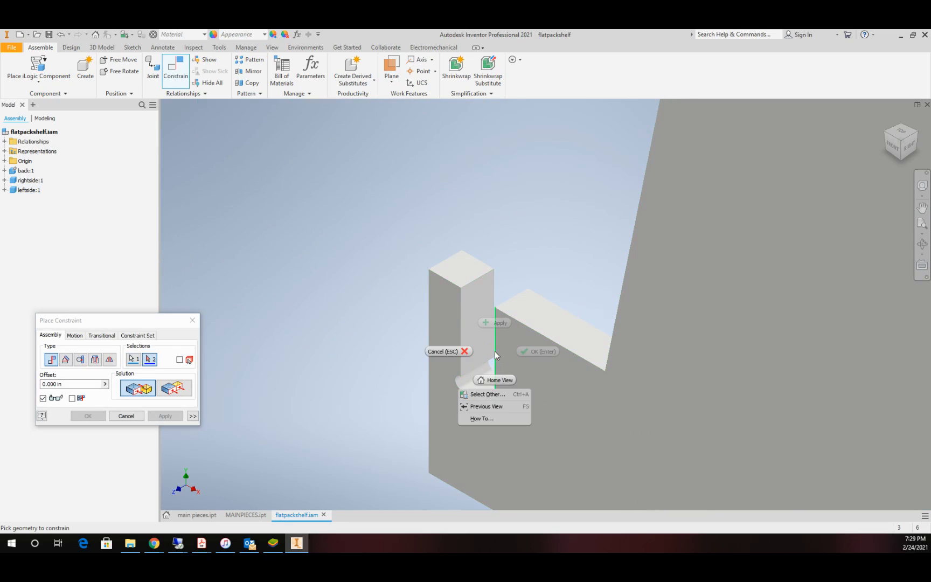
{"action": "left_click", "coordinate": [497, 394]}
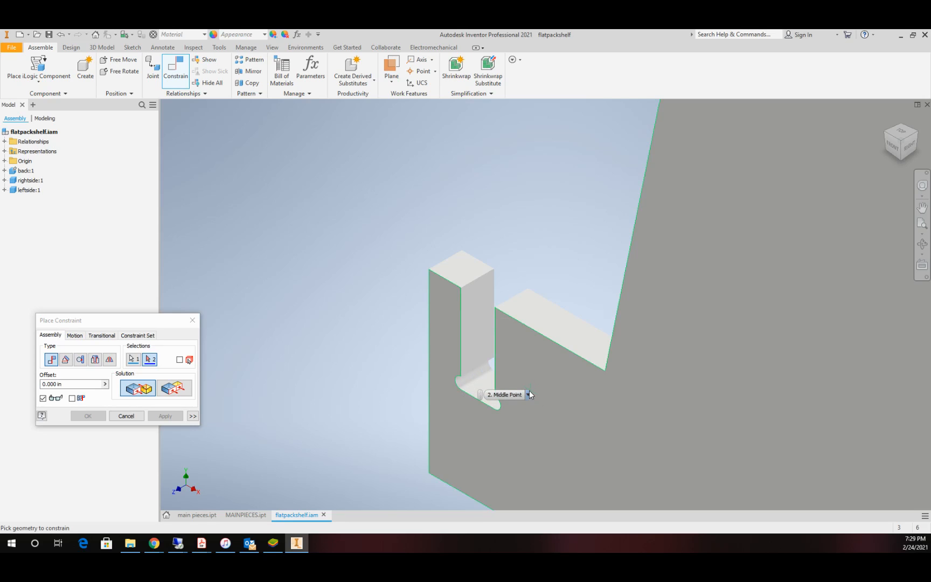
{"action": "left_click", "coordinate": [528, 394]}
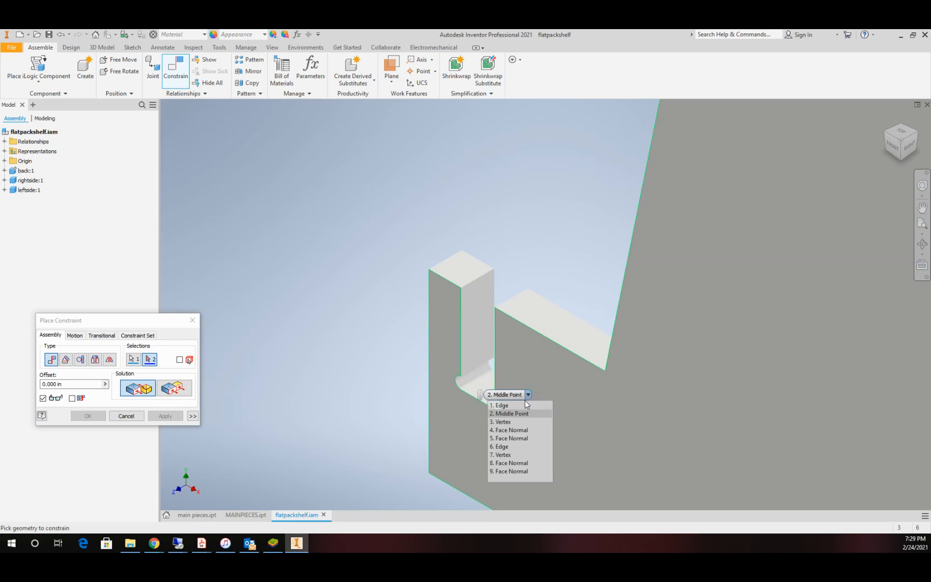
{"action": "left_click", "coordinate": [520, 439]}
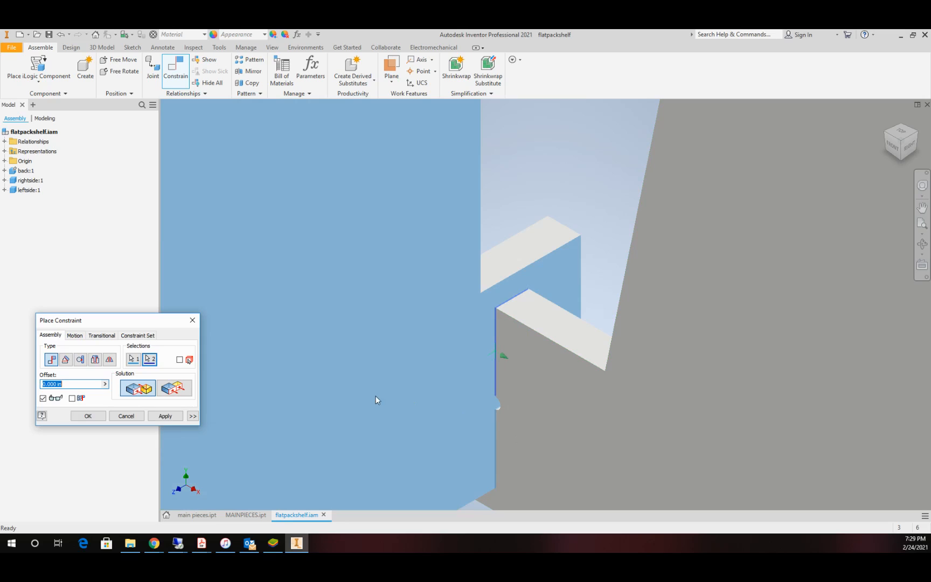
{"action": "left_click", "coordinate": [162, 415]}
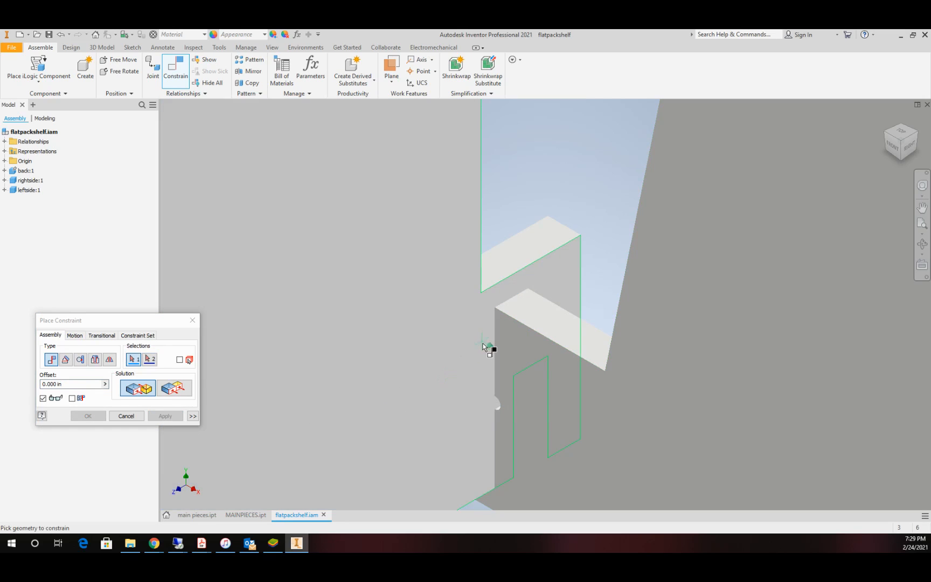
Step: Raise leftside to expose its slot and mate the slot's hidden side face to the back panel's front face, offset 0.000 in
{"action": "left_click", "coordinate": [536, 362]}
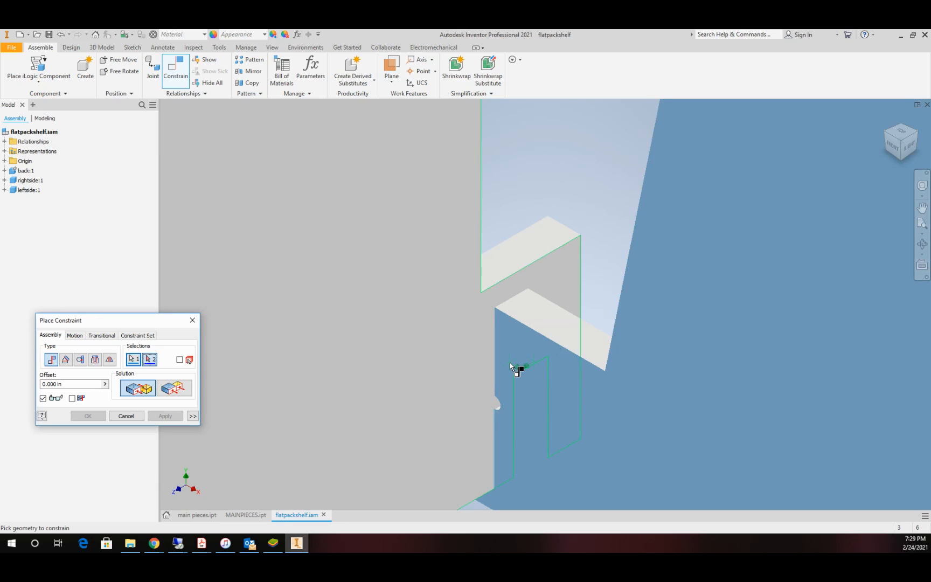
{"action": "key", "text": "Escape"}
{"action": "left_click_drag", "start_coordinate": [437, 344], "coordinate": [376, 248]}
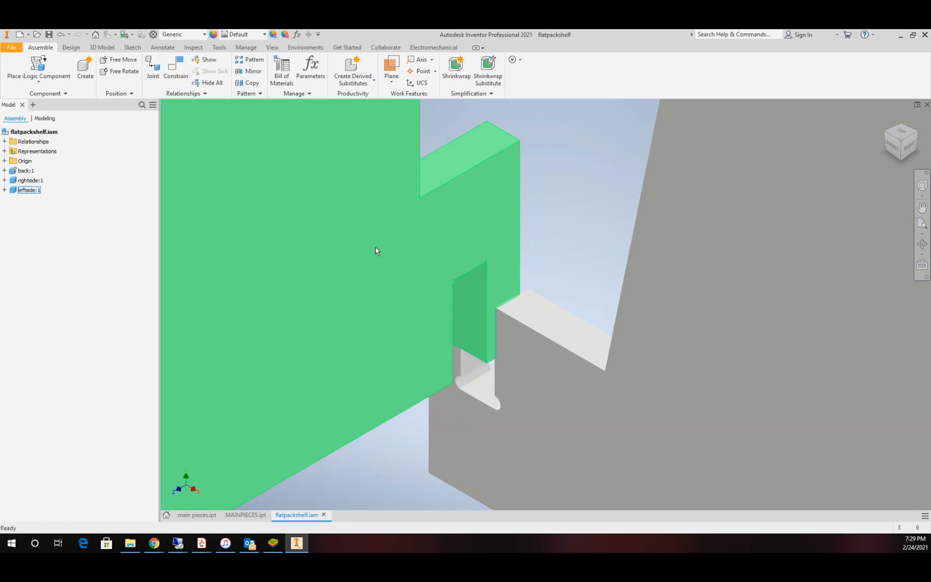
{"action": "key", "text": "c"}
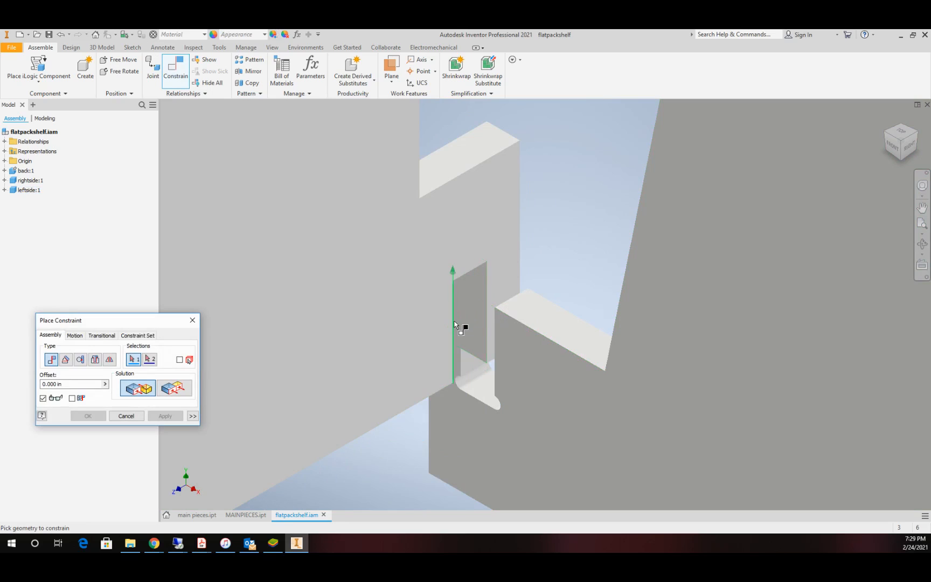
{"action": "right_click", "coordinate": [453, 321]}
{"action": "left_click", "coordinate": [452, 364]}
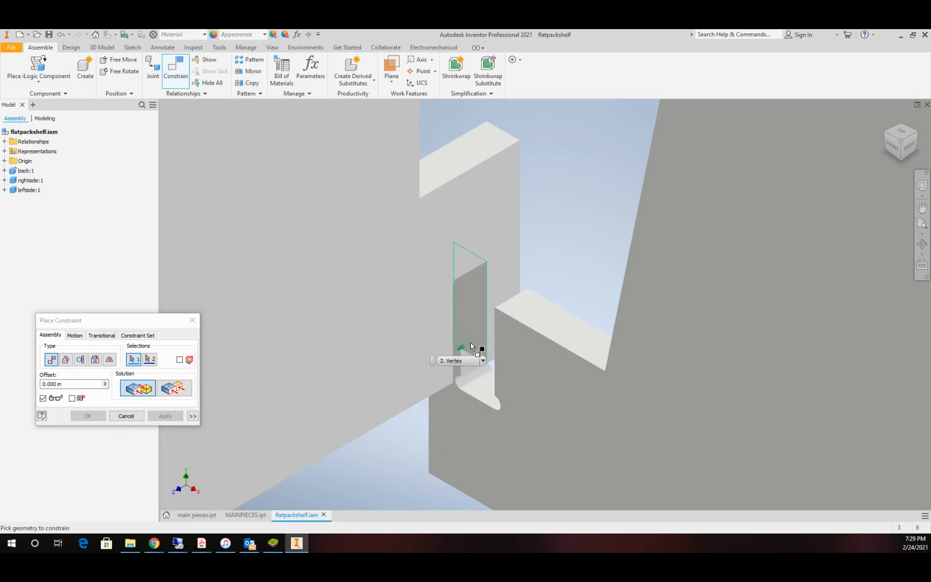
{"action": "left_click", "coordinate": [483, 361]}
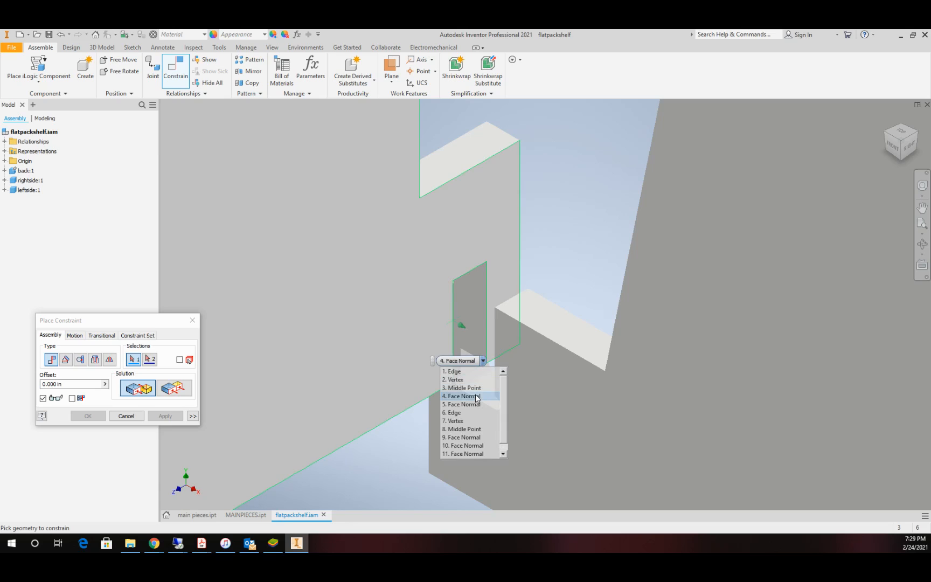
{"action": "left_click", "coordinate": [477, 405]}
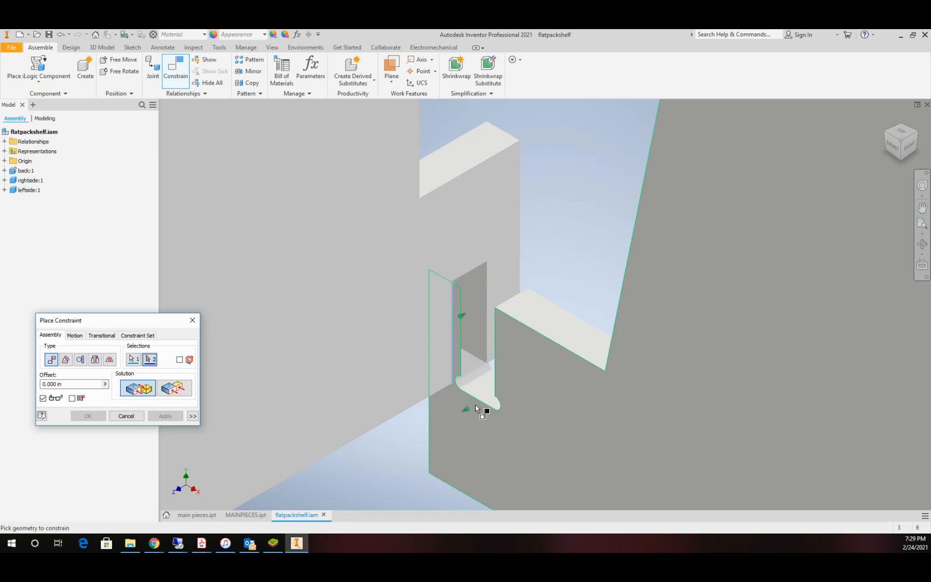
{"action": "left_click", "coordinate": [539, 371]}
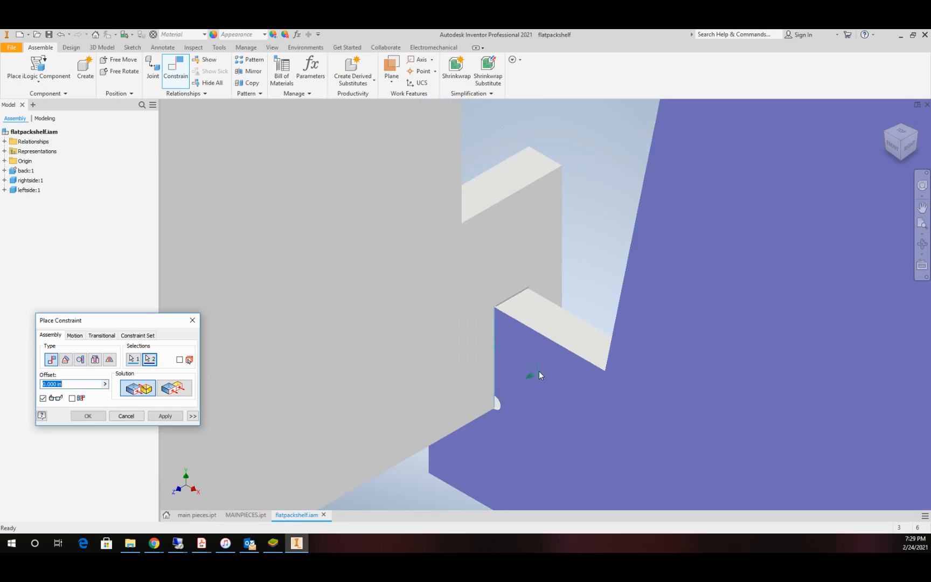
{"action": "left_click", "coordinate": [164, 416]}
{"action": "key", "text": "Escape"}
Step: Raise leftside clear of the back and mate the back's slot floor to the closed end face of leftside's slot, offset 0.000 in
{"action": "left_click_drag", "start_coordinate": [355, 342], "coordinate": [348, 251]}
{"action": "left_click", "coordinate": [175, 65]}
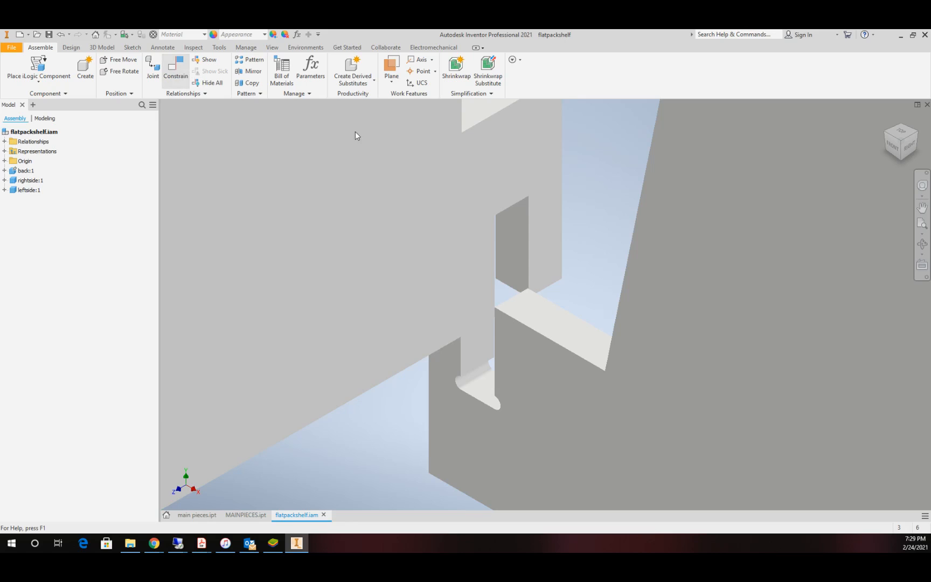
{"action": "left_click", "coordinate": [477, 390]}
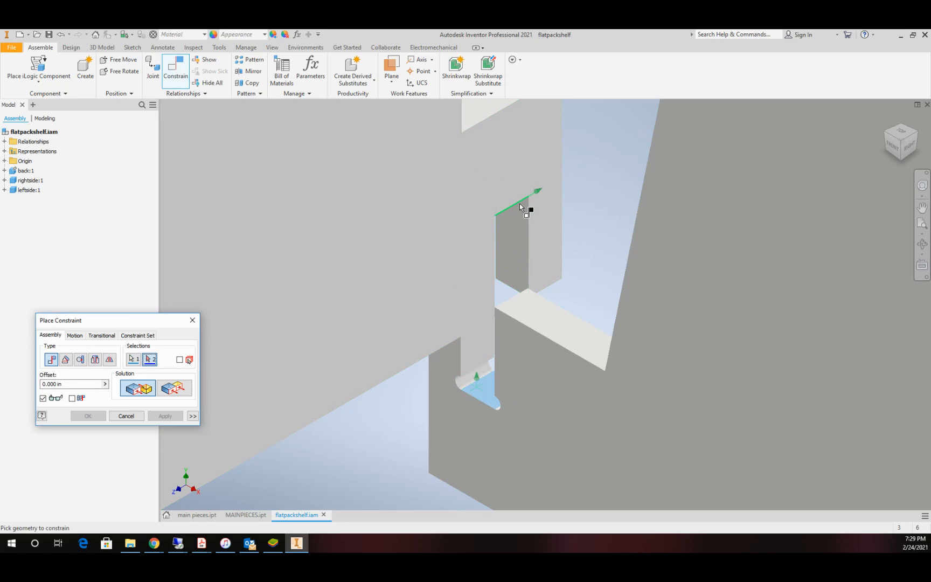
{"action": "right_click", "coordinate": [520, 206]}
{"action": "left_click", "coordinate": [521, 249]}
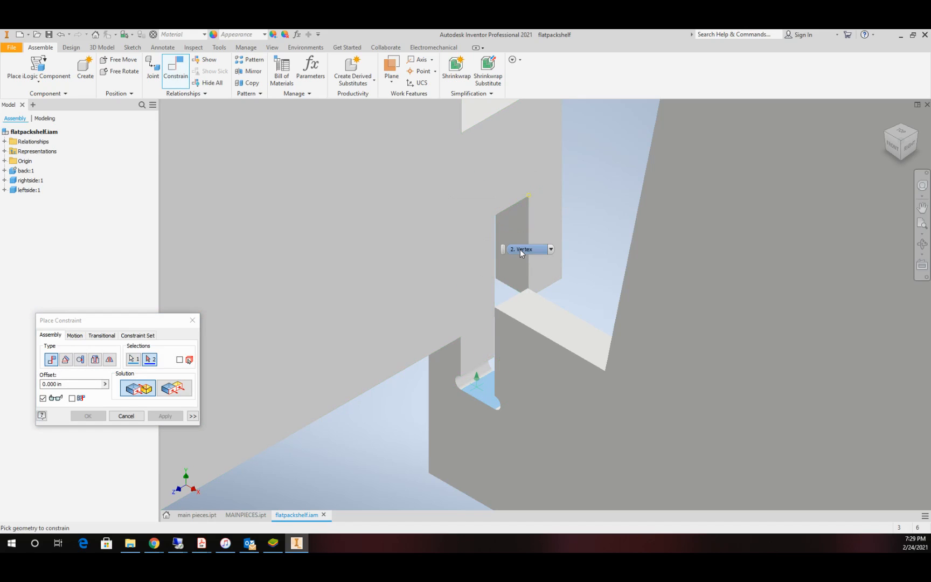
{"action": "left_click", "coordinate": [542, 251]}
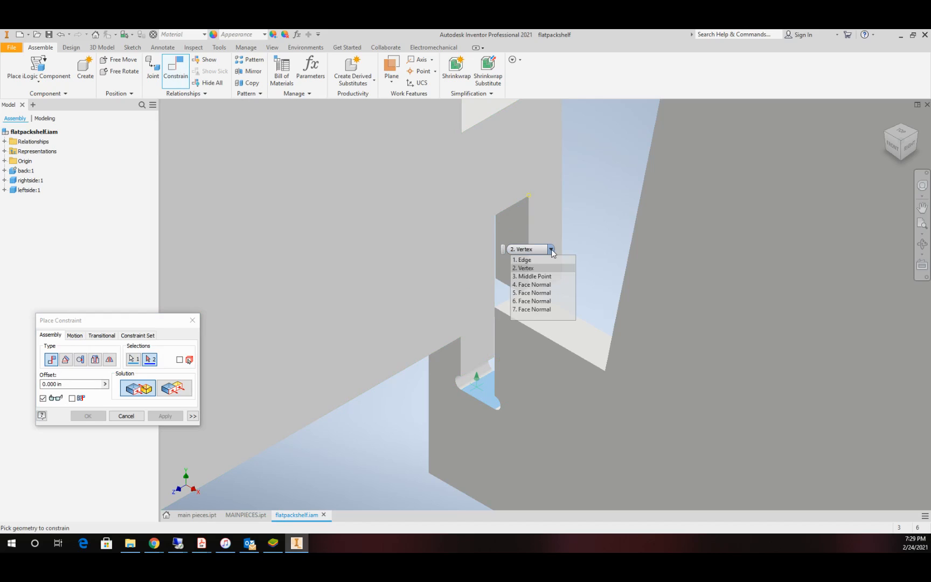
{"action": "left_click", "coordinate": [541, 294]}
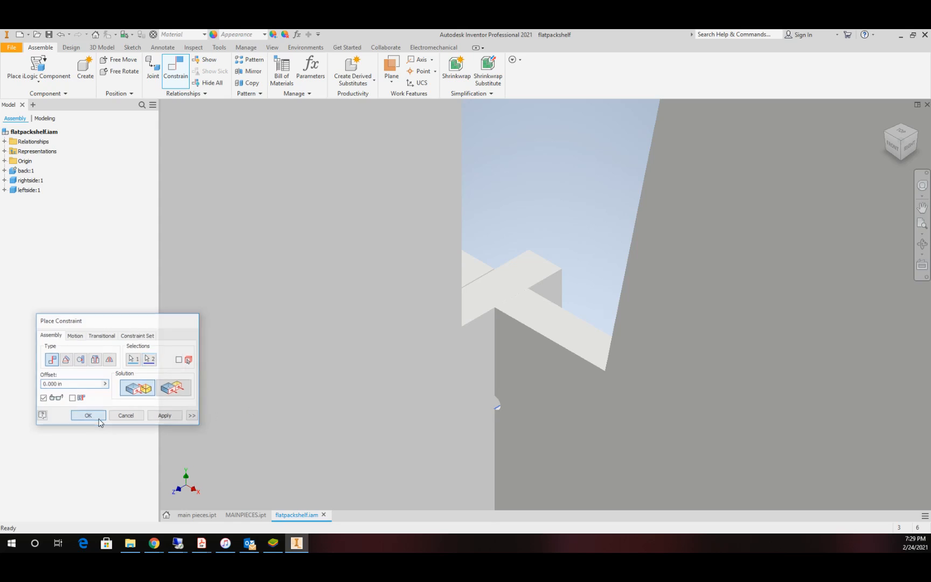
{"action": "left_click", "coordinate": [88, 416]}
Step: Examine how the two side panels sit in the back panel, from the home view and a lower viewing angle
{"action": "scroll", "coordinate": [530, 299], "scroll_direction": "down", "scroll_amount": 10}
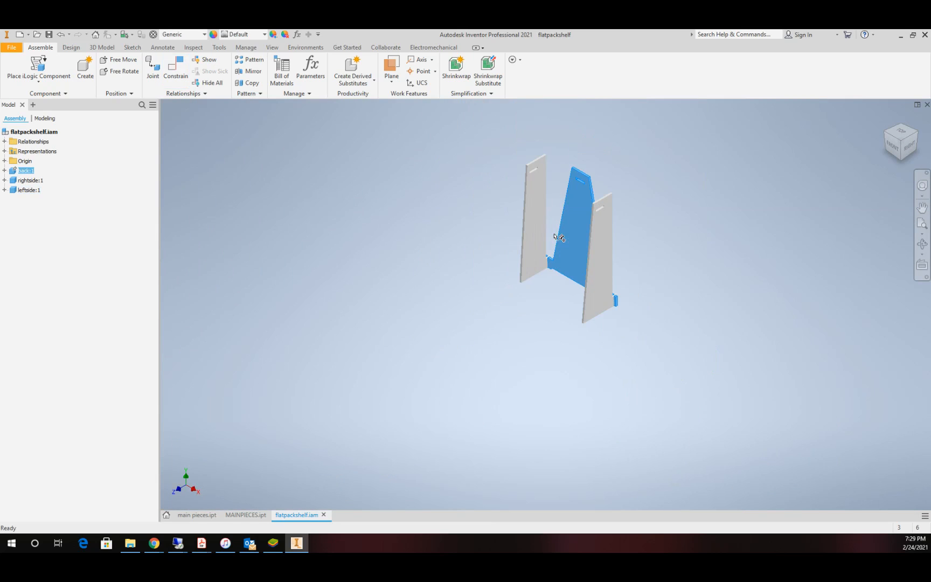
{"action": "left_click", "coordinate": [640, 236]}
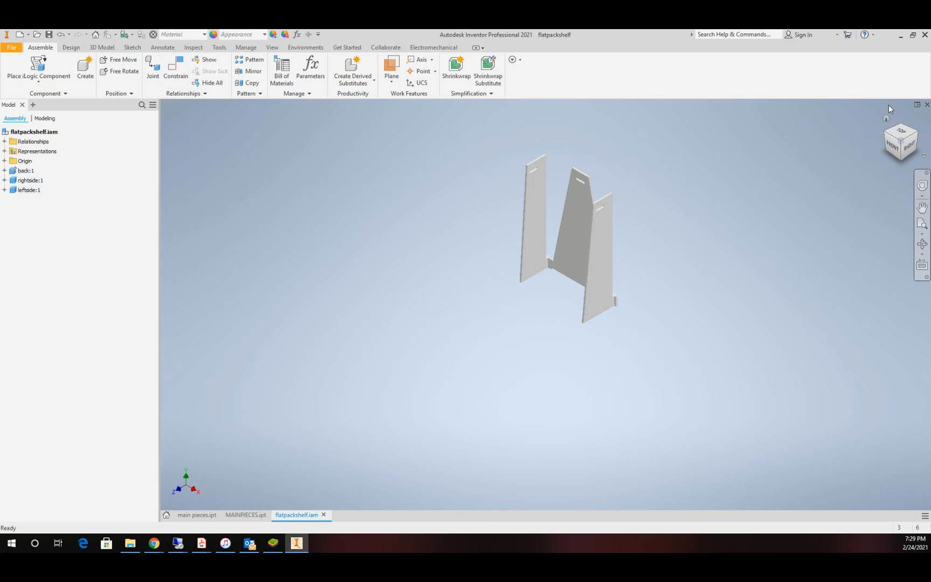
{"action": "left_click", "coordinate": [887, 118]}
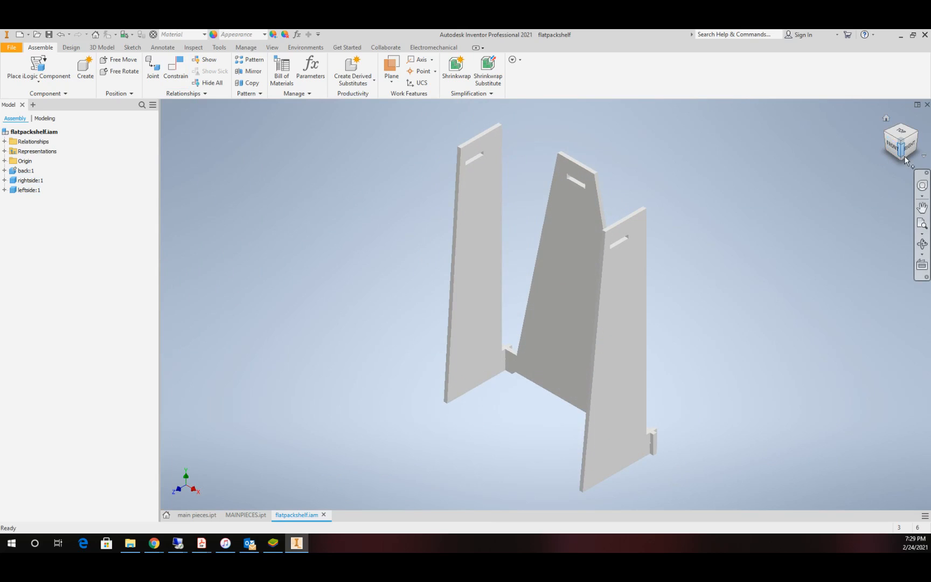
{"action": "left_click", "coordinate": [922, 243]}
{"action": "mouse_move", "coordinate": [575, 293]}
{"action": "left_mouse_down"}
{"action": "mouse_move", "coordinate": [600, 248]}
{"action": "mouse_move", "coordinate": [617, 291]}
{"action": "mouse_move", "coordinate": [578, 279]}
{"action": "left_mouse_up"}
{"action": "key", "text": "Escape"}
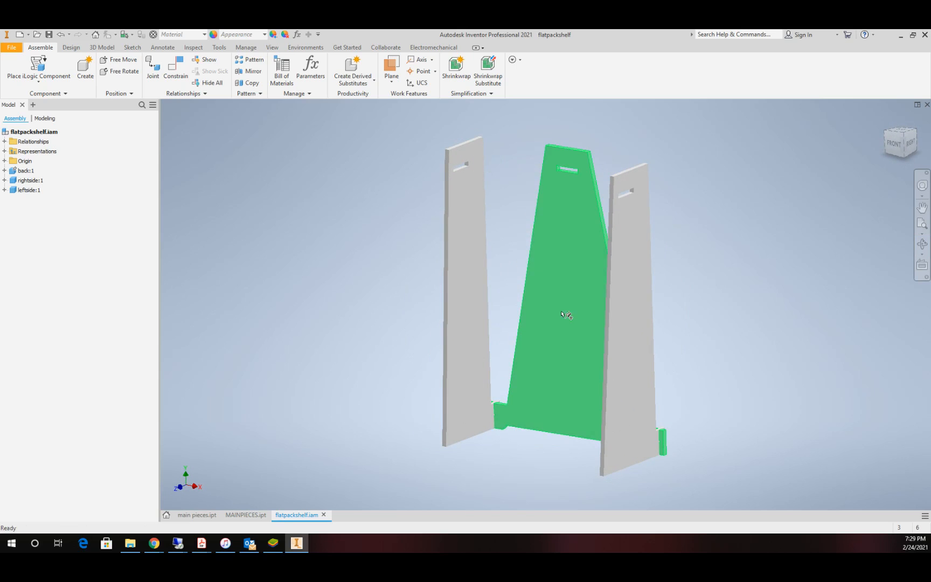
{"action": "scroll", "coordinate": [588, 345], "scroll_direction": "up", "scroll_amount": 3}
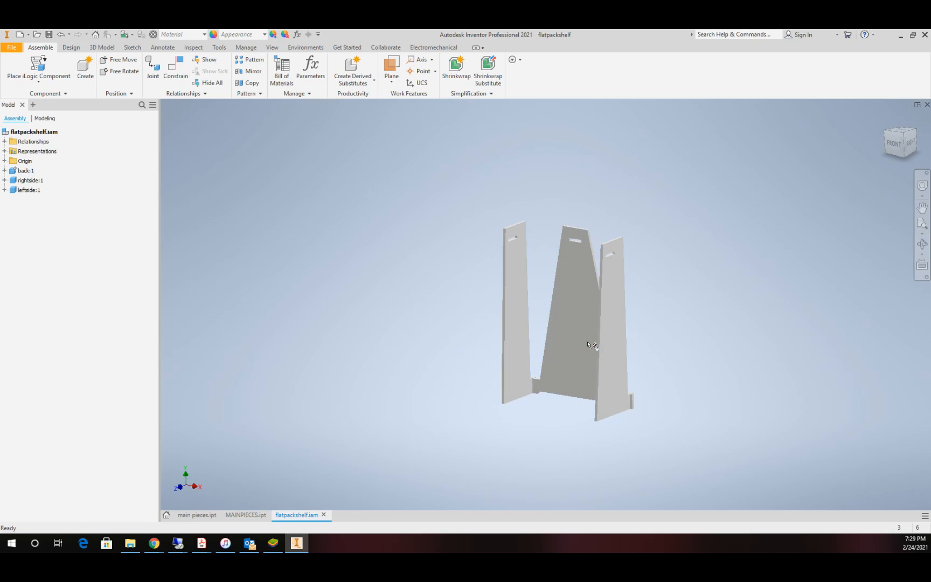
{"action": "scroll", "coordinate": [588, 345], "scroll_direction": "down", "scroll_amount": 4}
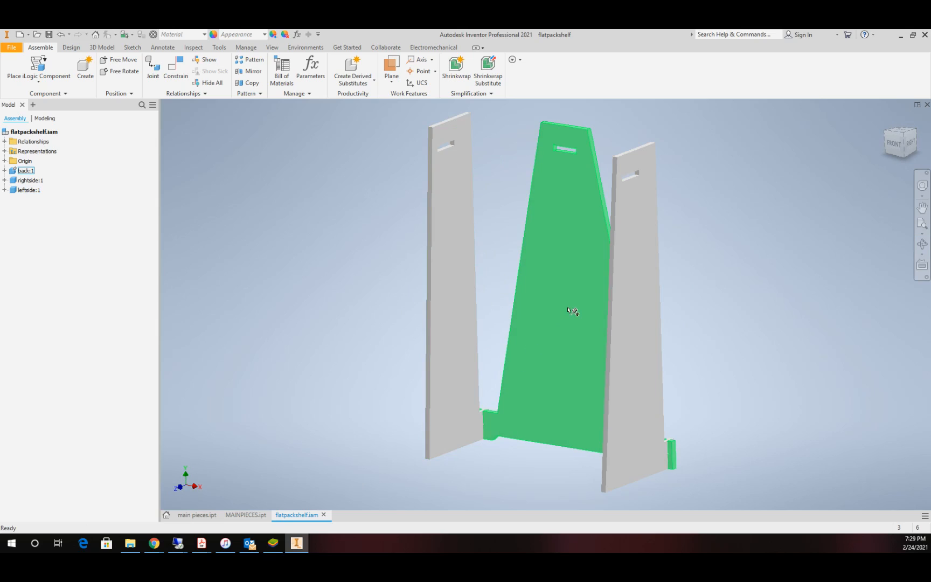
Step: Switch to the MAINPIECES part and examine the slot near the top of the middle panel
{"action": "left_click", "coordinate": [245, 514]}
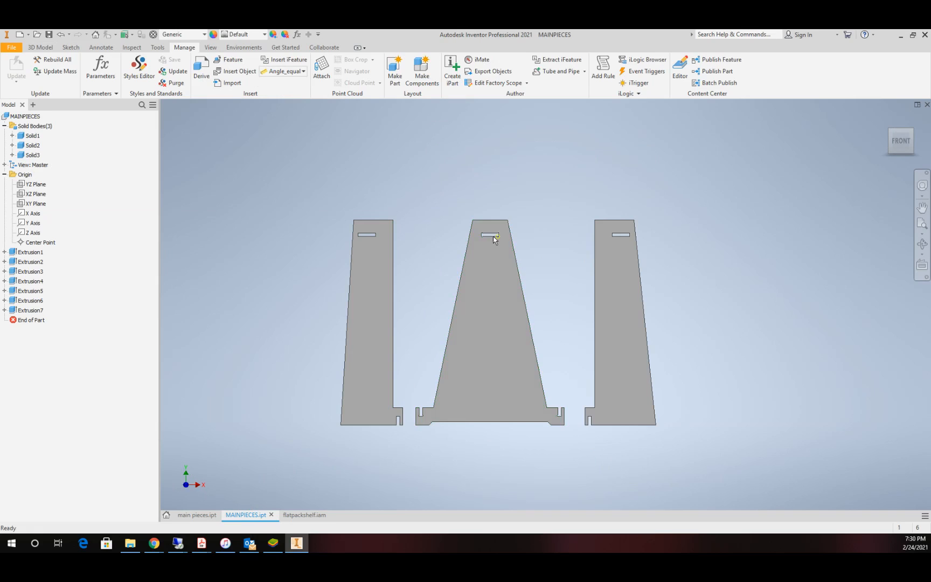
{"action": "scroll", "coordinate": [484, 235], "scroll_direction": "up", "scroll_amount": 5}
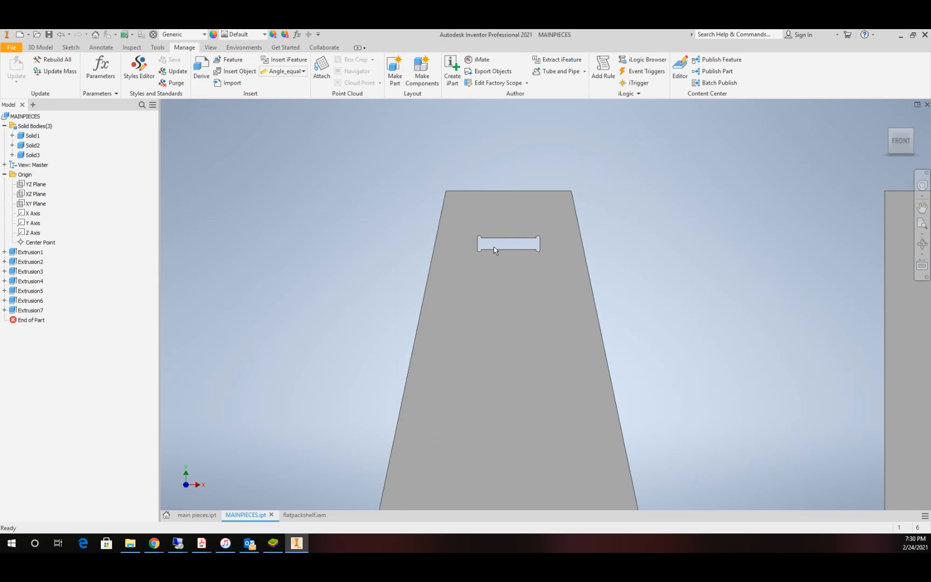
{"action": "scroll", "coordinate": [502, 269], "scroll_direction": "down", "scroll_amount": 2}
{"action": "scroll", "coordinate": [509, 283], "scroll_direction": "down", "scroll_amount": 3}
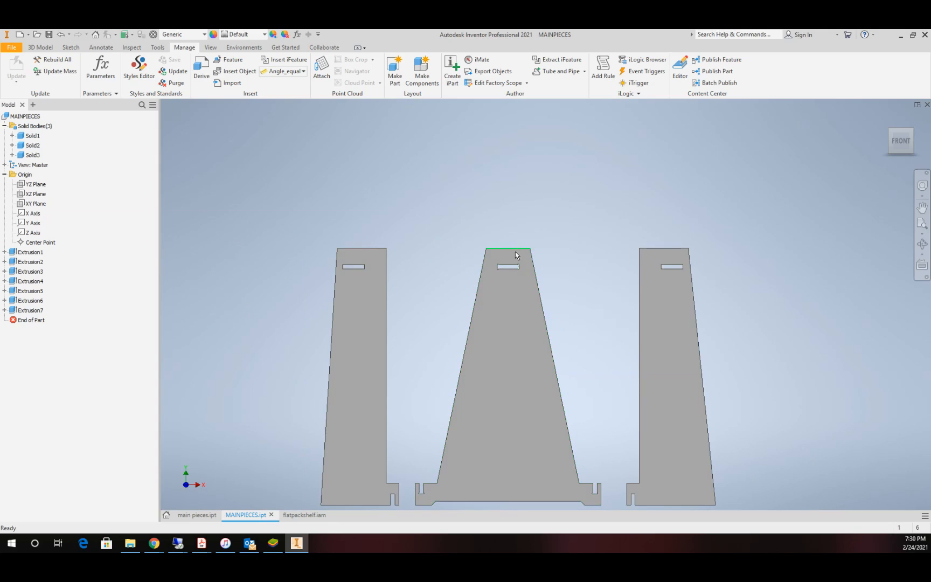
{"action": "scroll", "coordinate": [515, 254], "scroll_direction": "up", "scroll_amount": 3}
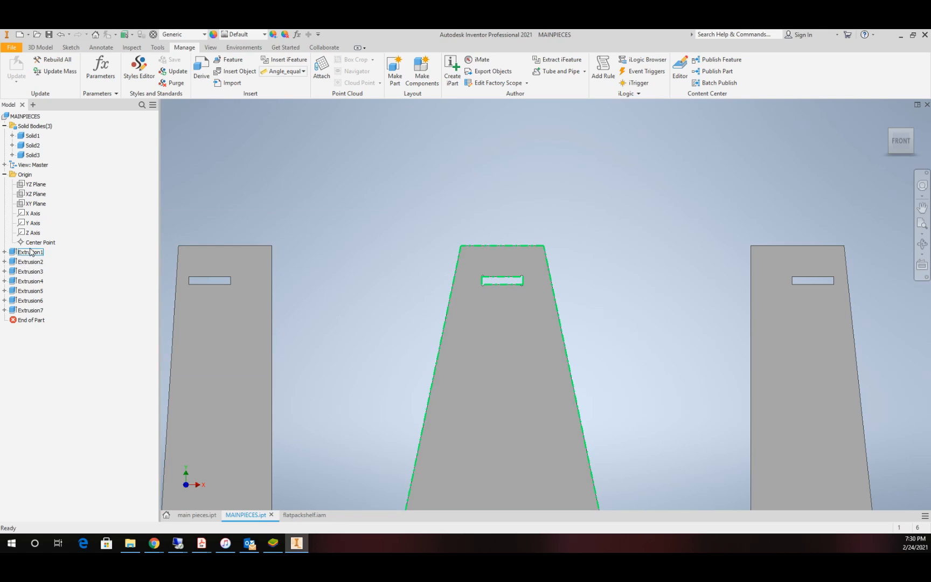
{"action": "scroll", "coordinate": [527, 305], "scroll_direction": "up", "scroll_amount": 3}
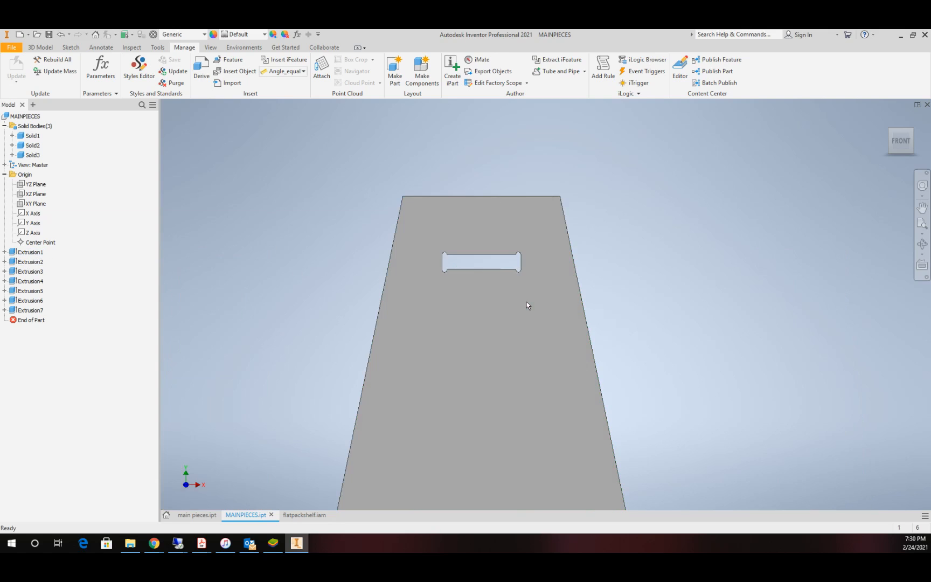
{"action": "scroll", "coordinate": [525, 305], "scroll_direction": "down", "scroll_amount": 2}
Step: Start a new 2D sketch on the front face of the middle panel
{"action": "left_click", "coordinate": [47, 115]}
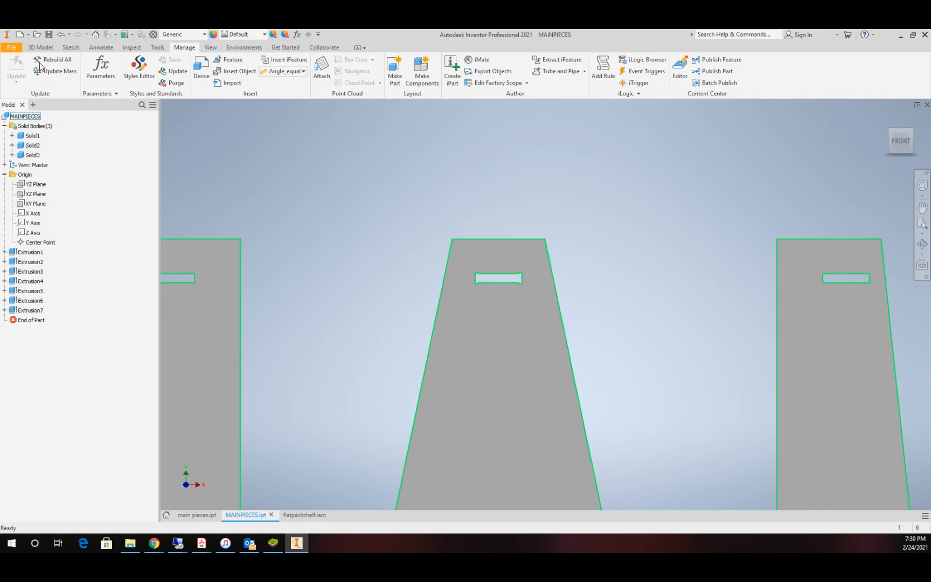
{"action": "left_click", "coordinate": [40, 48]}
{"action": "left_click", "coordinate": [20, 71]}
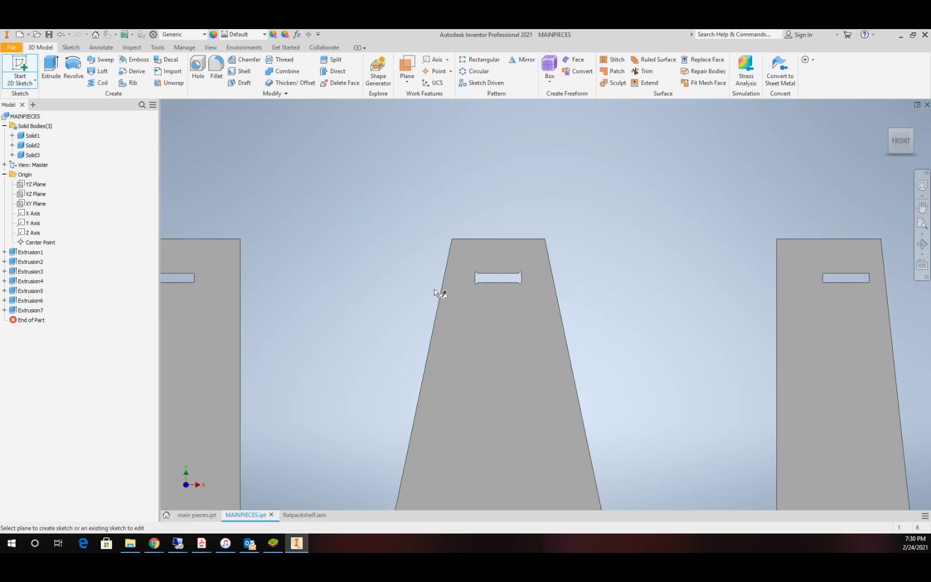
{"action": "left_click", "coordinate": [500, 316]}
{"action": "scroll", "coordinate": [568, 187], "scroll_direction": "down", "scroll_amount": 5}
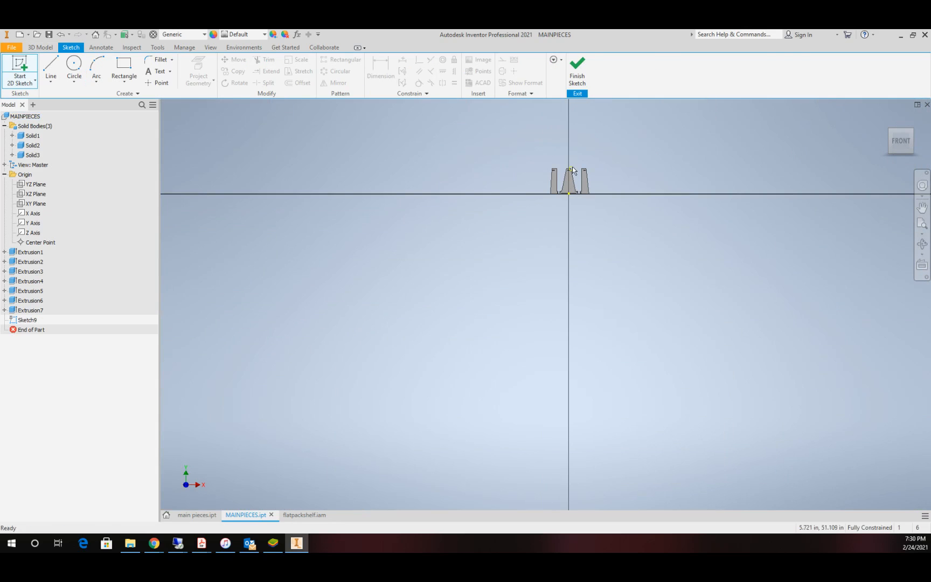
{"action": "scroll", "coordinate": [564, 182], "scroll_direction": "up", "scroll_amount": 4}
{"action": "scroll", "coordinate": [564, 182], "scroll_direction": "down", "scroll_amount": 4}
{"action": "scroll", "coordinate": [595, 142], "scroll_direction": "up", "scroll_amount": 2}
{"action": "scroll", "coordinate": [596, 142], "scroll_direction": "up", "scroll_amount": 6}
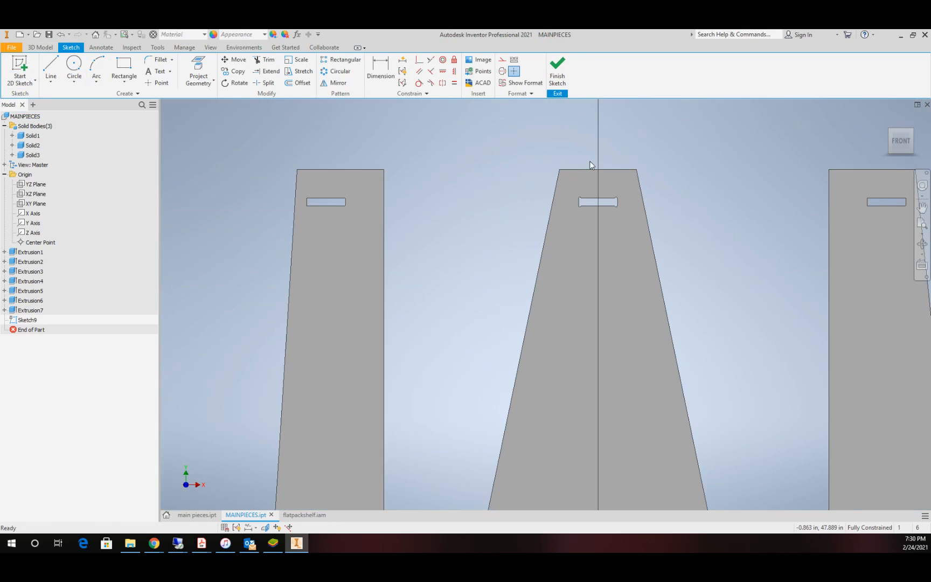
Step: Sketch a rectangle just below the middle panel's upper slot, nearly as wide as the slot and about 0.7 in high
{"action": "left_click", "coordinate": [121, 65]}
{"action": "left_click", "coordinate": [530, 289]}
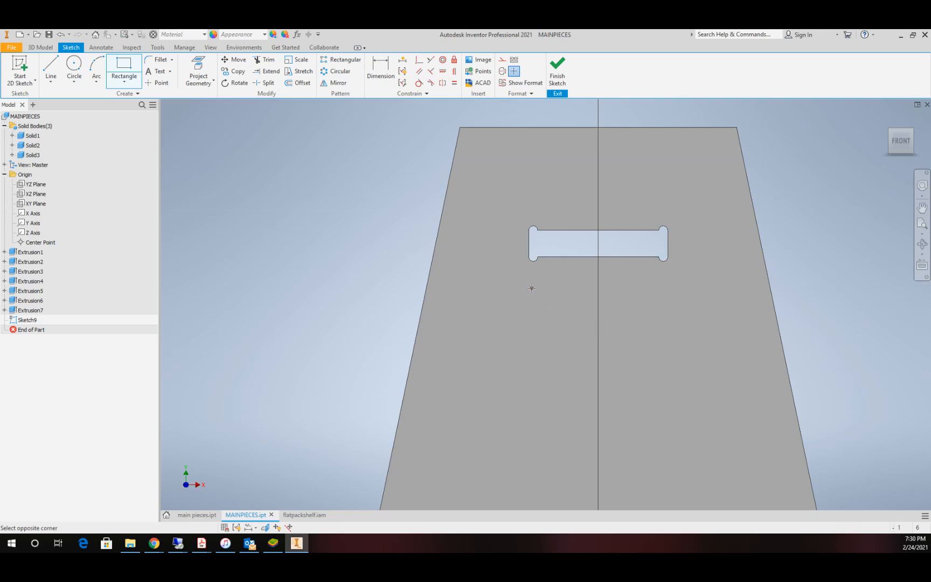
{"action": "left_click", "coordinate": [668, 311]}
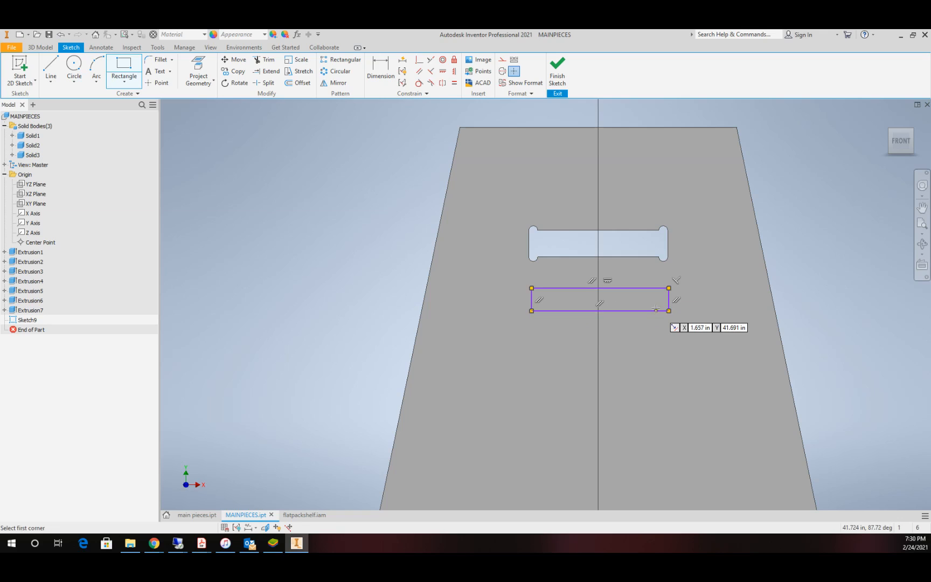
{"action": "key", "text": "Escape"}
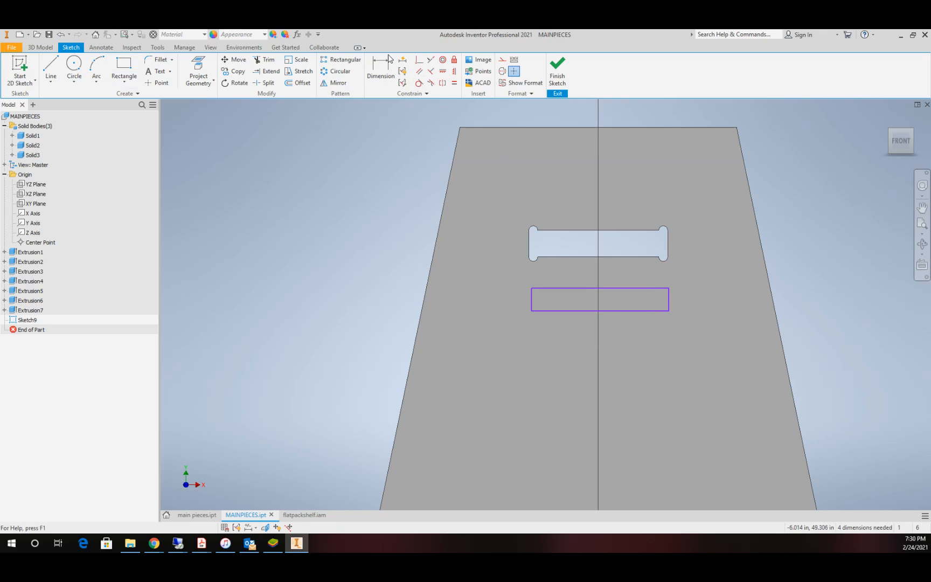
Step: Make both short sides of the rectangle collinear with the corresponding end edges of the slot above it
{"action": "left_click", "coordinate": [431, 59]}
{"action": "left_click", "coordinate": [531, 245]}
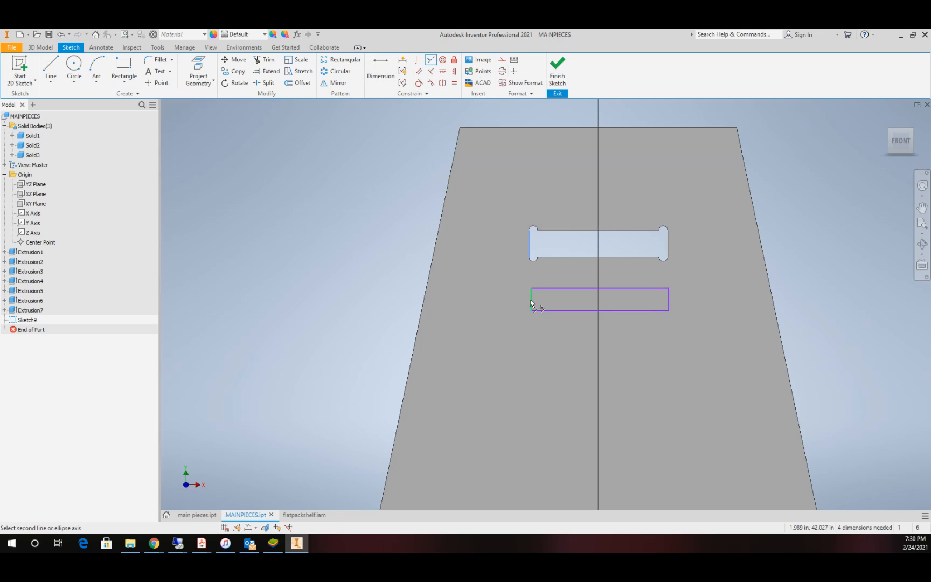
{"action": "left_click", "coordinate": [532, 299]}
{"action": "left_click", "coordinate": [667, 242]}
{"action": "left_click", "coordinate": [669, 302]}
Step: Dimension the rectangle's height between its two long sides with the parameter mtc
{"action": "left_click", "coordinate": [380, 70]}
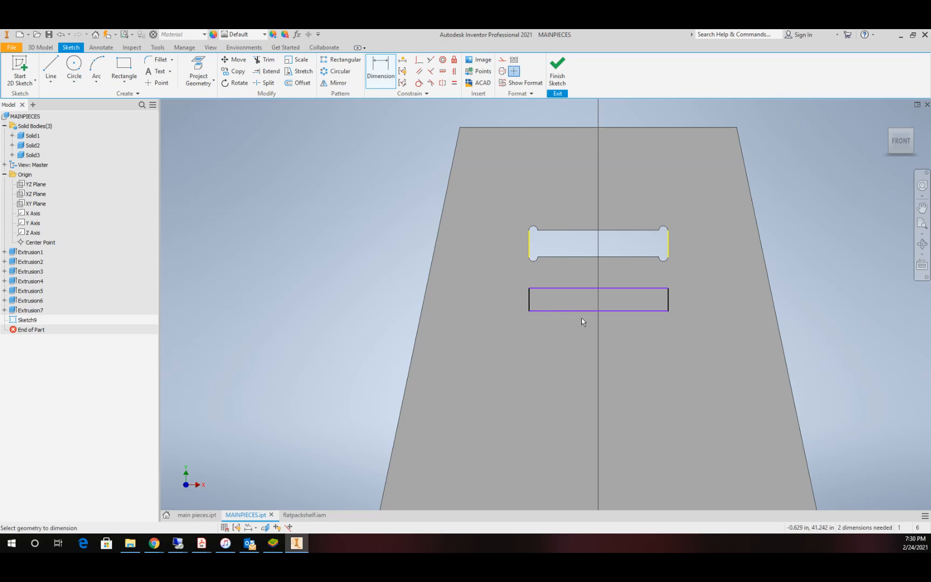
{"action": "left_click", "coordinate": [576, 311]}
{"action": "left_click", "coordinate": [578, 288]}
{"action": "left_click", "coordinate": [579, 303]}
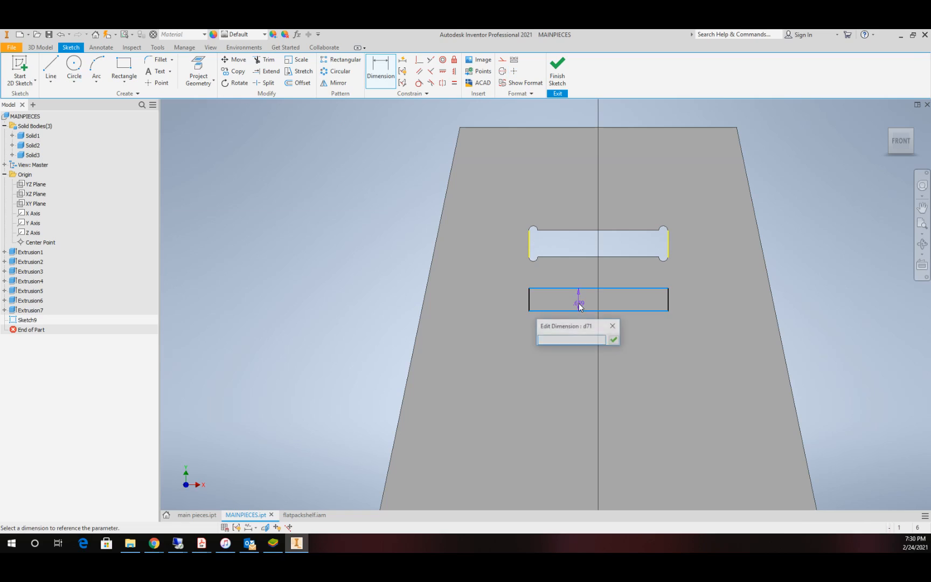
{"action": "type", "text": "mt"}
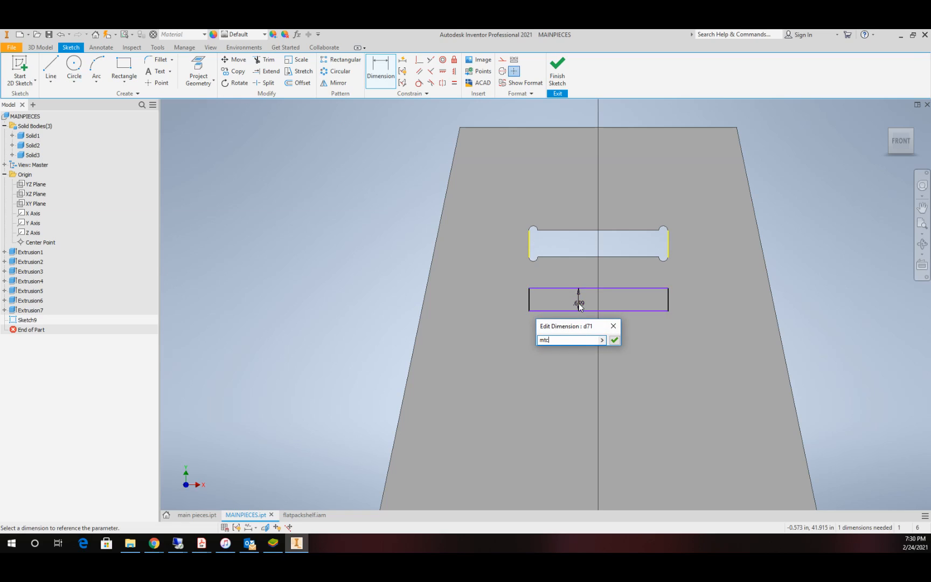
{"action": "type", "text": "c"}
{"action": "key", "text": "Return"}
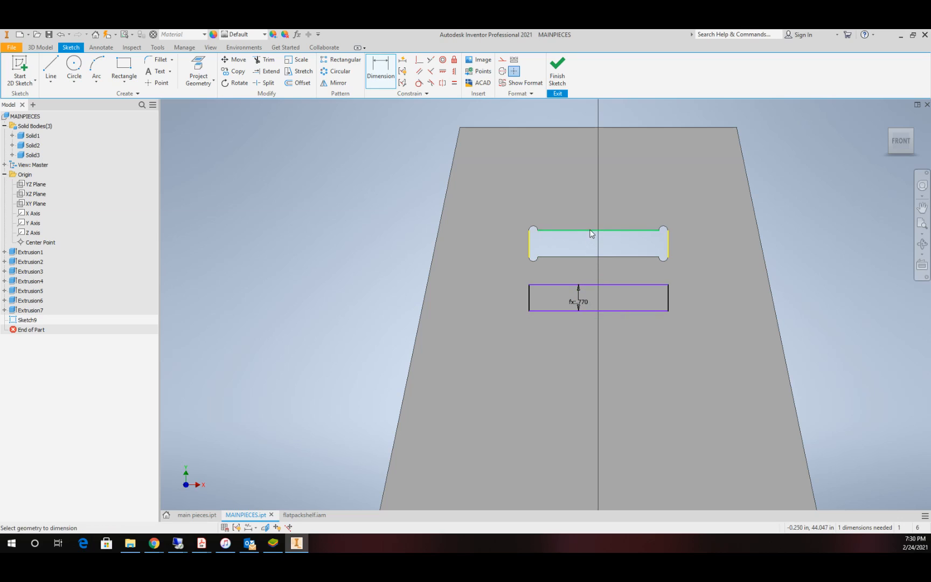
Step: Dimension from the upper slot's top edge to the rectangle's top side with the expression 2-cle, and finish the sketch
{"action": "left_click", "coordinate": [591, 232]}
{"action": "left_click", "coordinate": [602, 285]}
{"action": "left_click", "coordinate": [605, 269]}
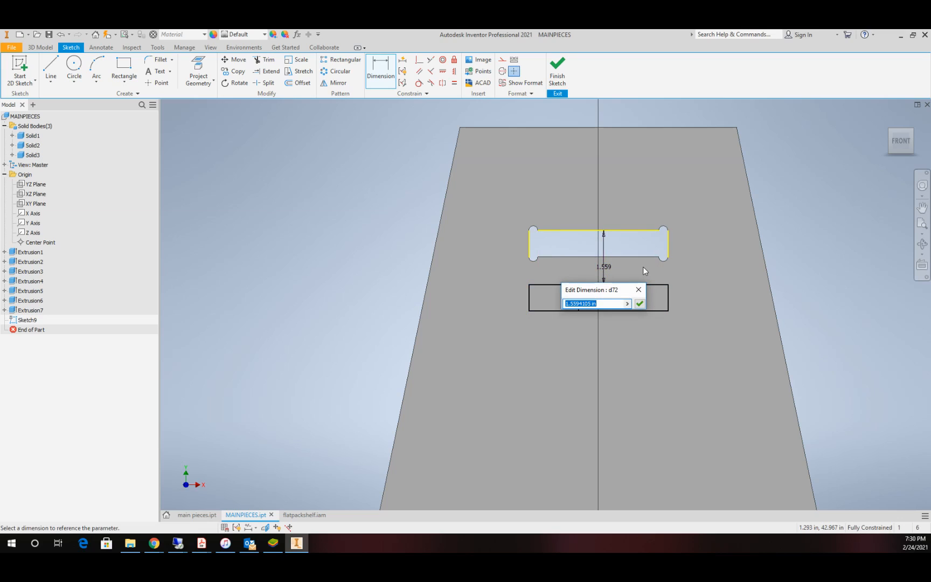
{"action": "type", "text": "2-cle"}
{"action": "key", "text": "Return"}
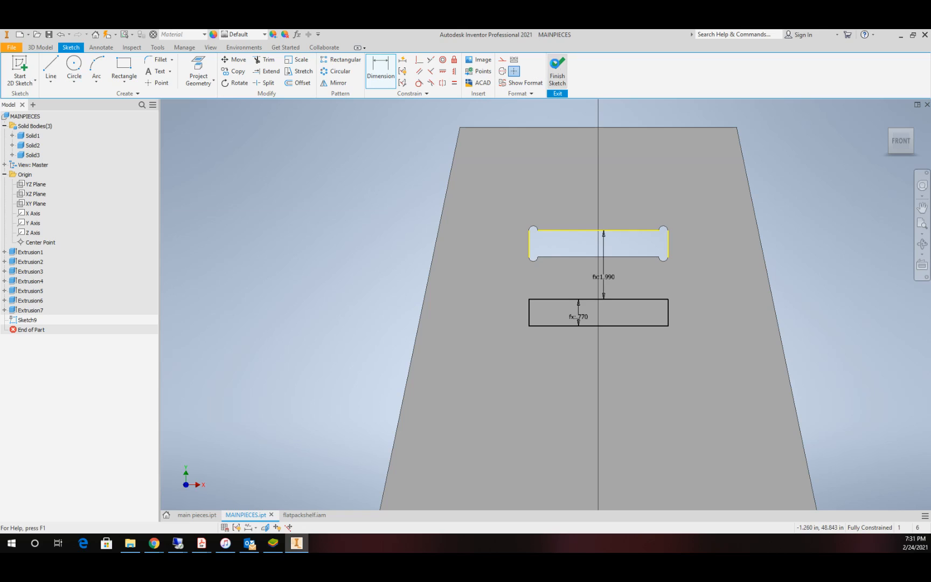
{"action": "left_click", "coordinate": [557, 70]}
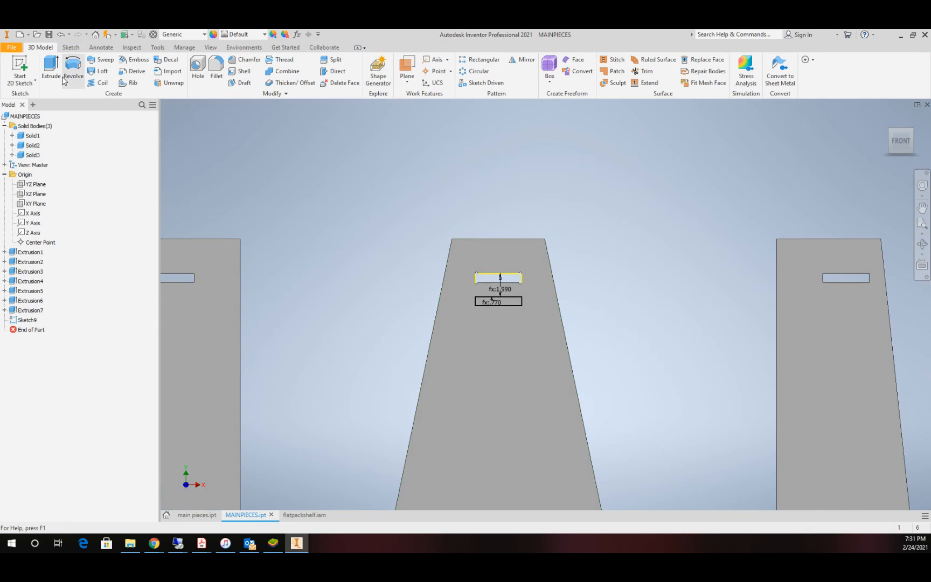
Step: Extrude the rectangle as a cut through the middle panel with distance mt
{"action": "left_click", "coordinate": [52, 70]}
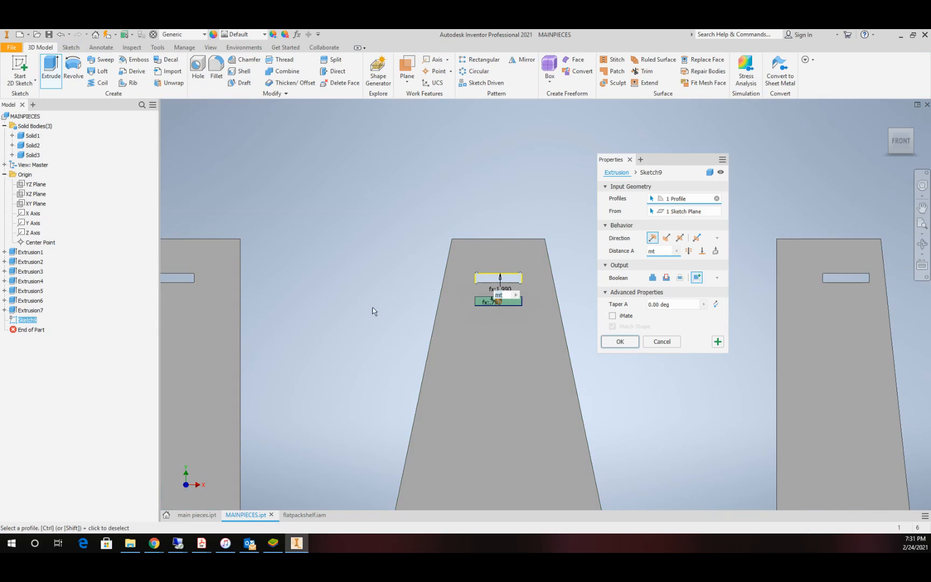
{"action": "left_click", "coordinate": [665, 278]}
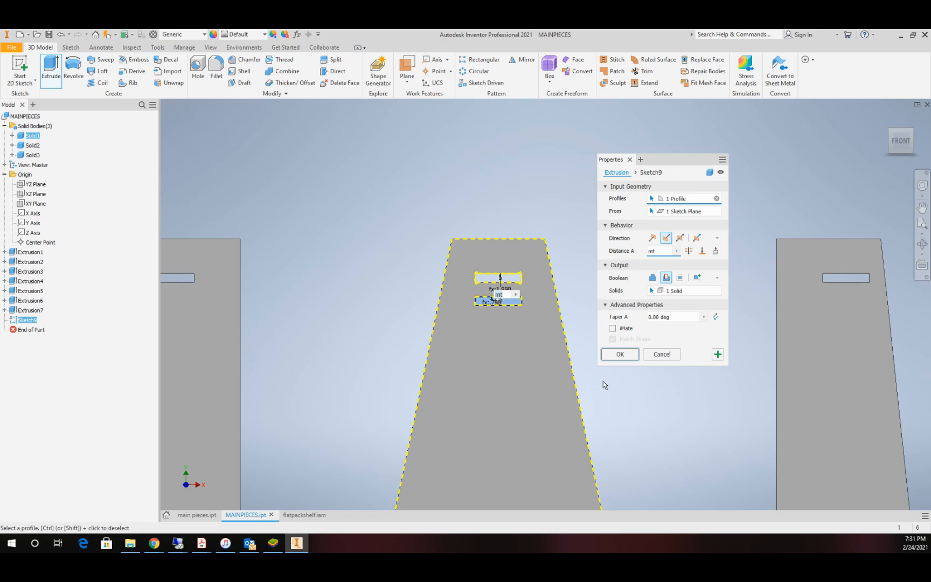
{"action": "left_click", "coordinate": [619, 354]}
{"action": "scroll", "coordinate": [500, 292], "scroll_direction": "down", "scroll_amount": 5}
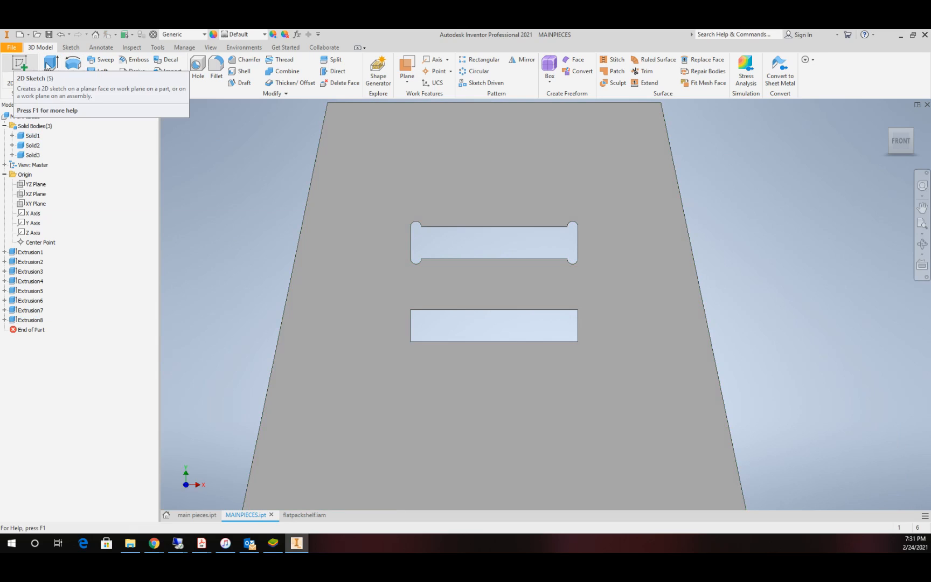
Step: In a new sketch on the middle panel's front face, draw two circles of diameter td on the lower slot's long edges near its left end
{"action": "left_click", "coordinate": [23, 66]}
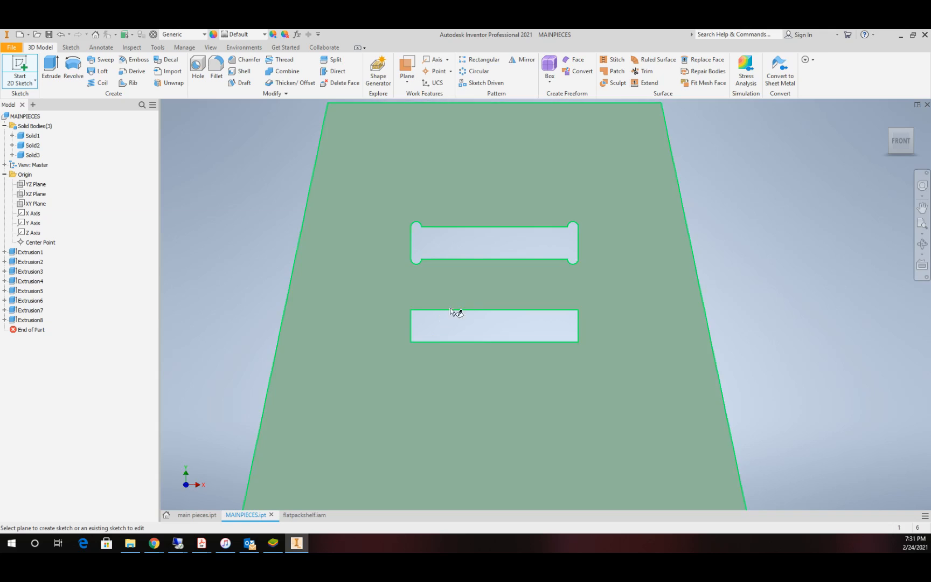
{"action": "left_click", "coordinate": [480, 291]}
{"action": "scroll", "coordinate": [550, 232], "scroll_direction": "down", "scroll_amount": 8}
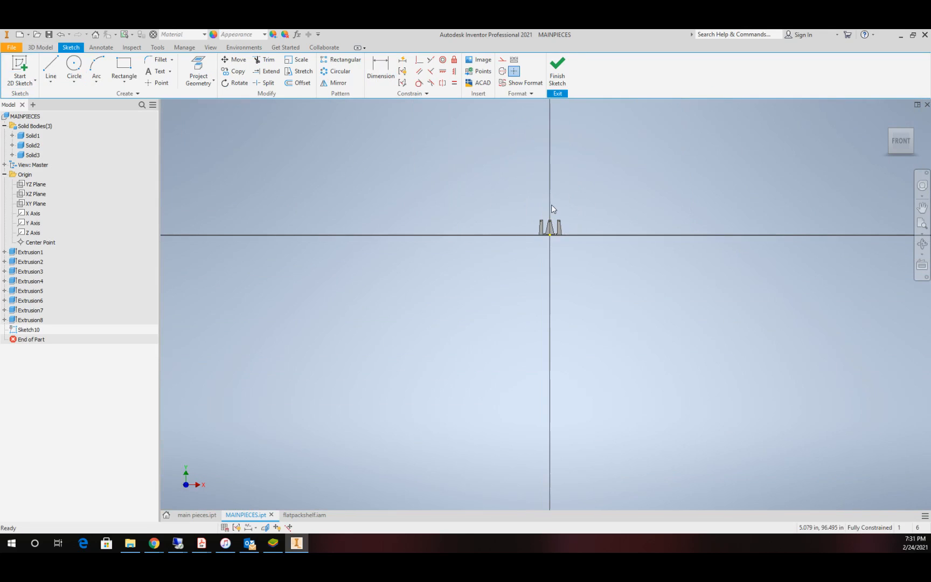
{"action": "scroll", "coordinate": [551, 204], "scroll_direction": "up", "scroll_amount": 5}
{"action": "scroll", "coordinate": [544, 317], "scroll_direction": "up", "scroll_amount": 3}
{"action": "scroll", "coordinate": [544, 316], "scroll_direction": "up", "scroll_amount": 4}
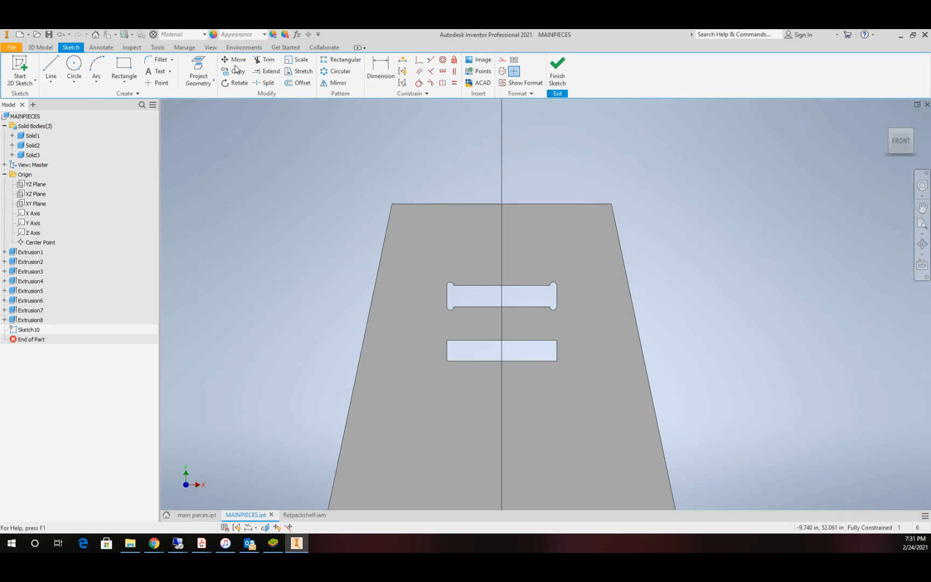
{"action": "left_click", "coordinate": [74, 65]}
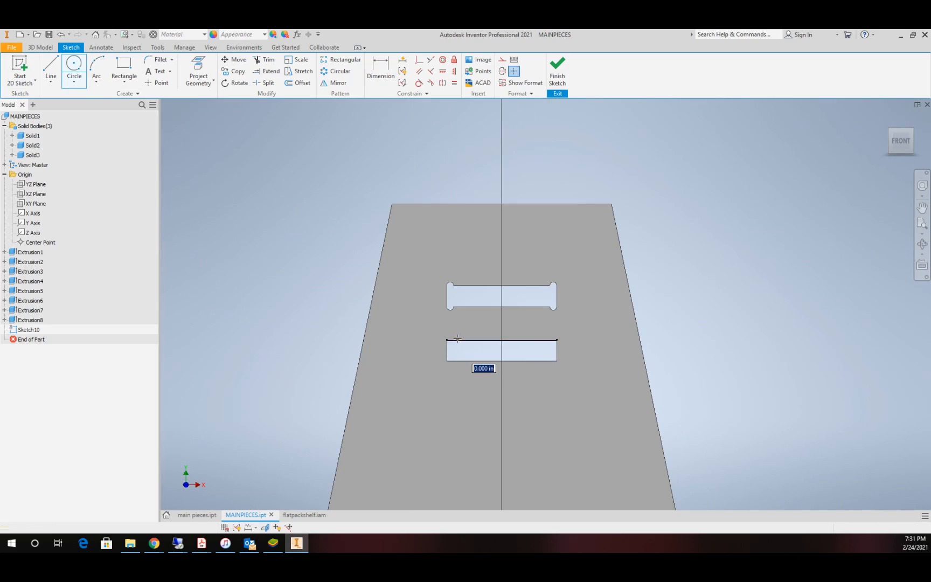
{"action": "left_click", "coordinate": [457, 340]}
{"action": "type", "text": "td"}
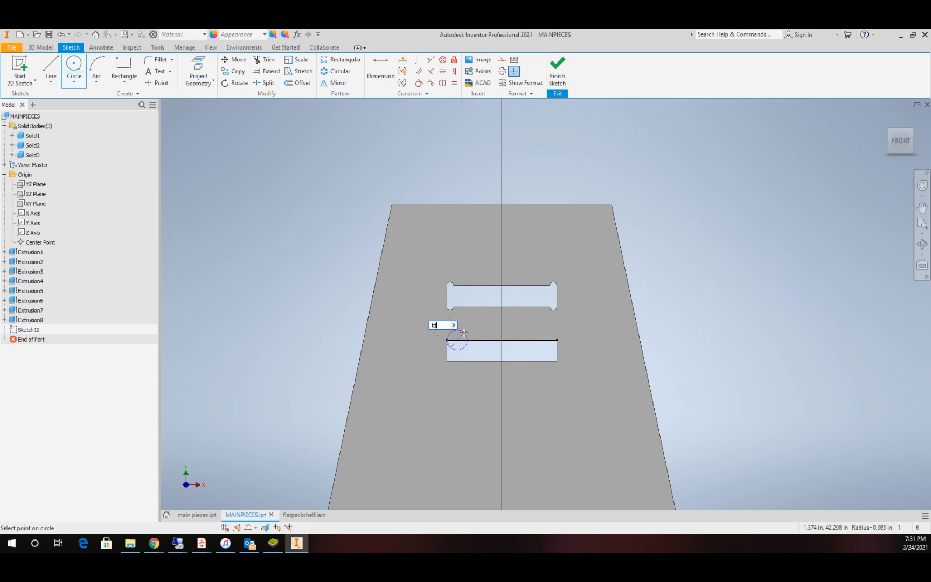
{"action": "key", "text": "Return"}
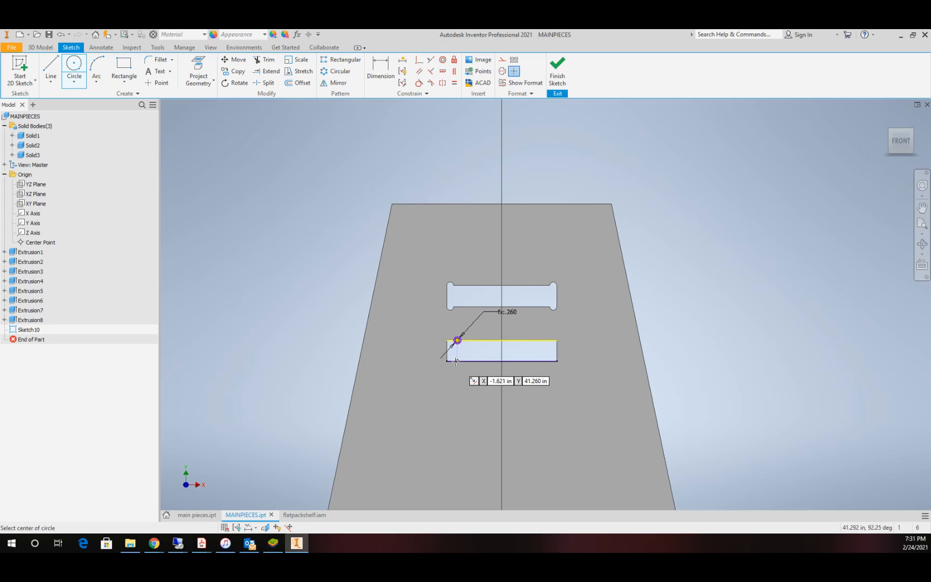
{"action": "left_click", "coordinate": [457, 361]}
{"action": "type", "text": "td"}
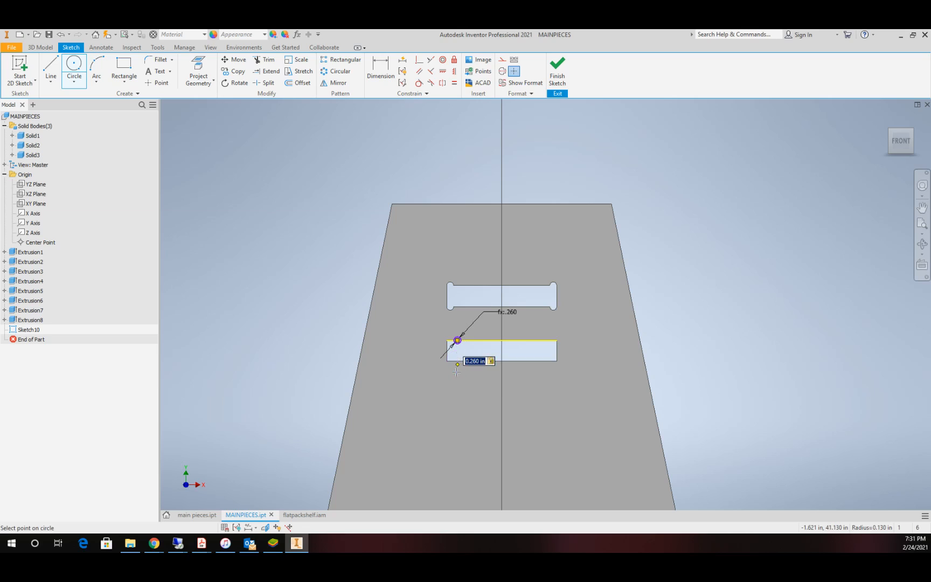
{"action": "key", "text": "Return"}
Step: Draw two more circles of diameter td on the lower slot's top and bottom edges near its right end
{"action": "left_click", "coordinate": [543, 341]}
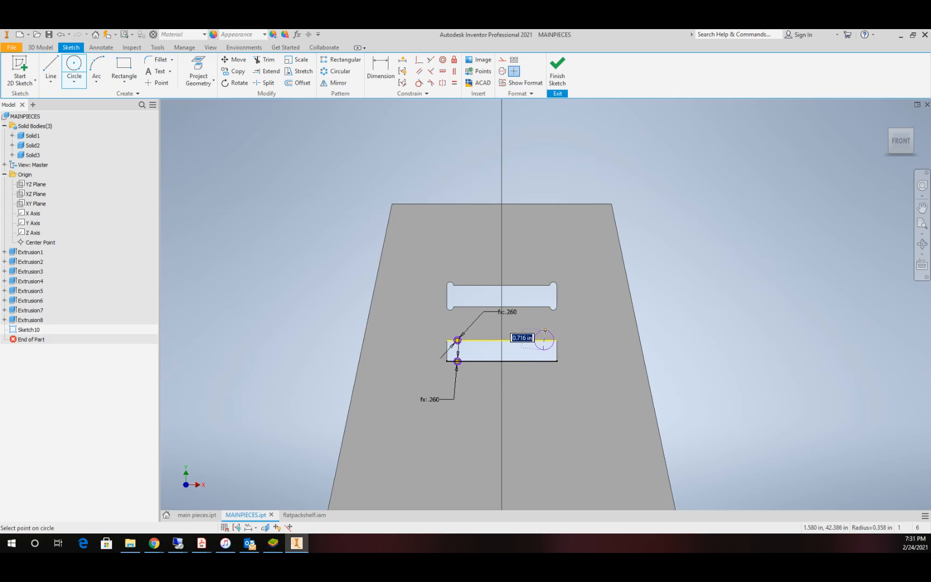
{"action": "type", "text": "td"}
{"action": "key", "text": "Return"}
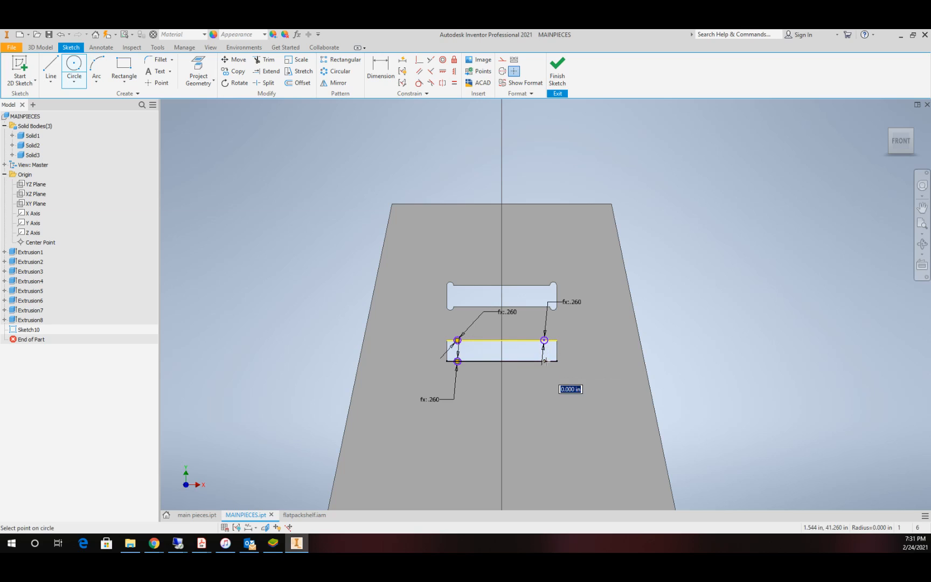
{"action": "left_click", "coordinate": [544, 361]}
{"action": "type", "text": "td"}
{"action": "key", "text": "Return"}
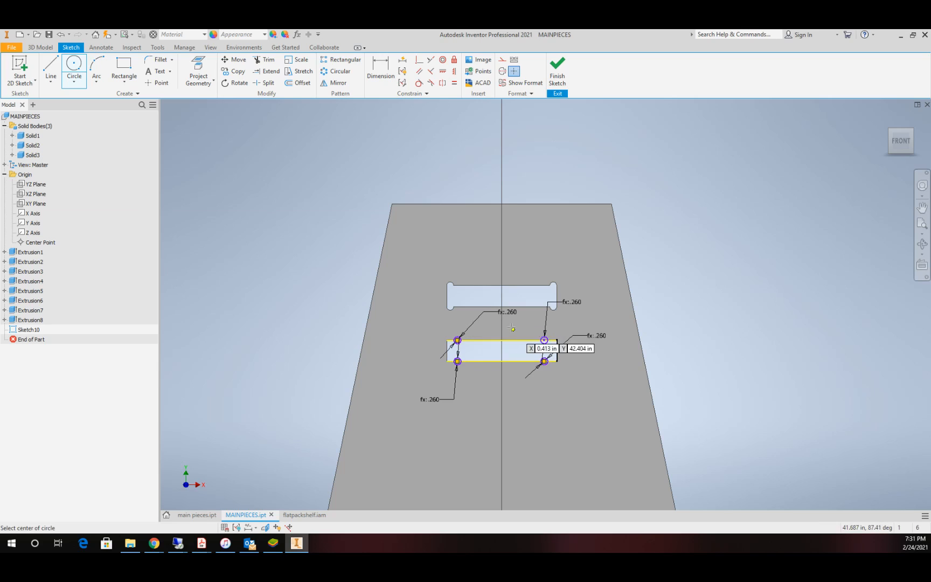
Step: Make each of the four circles tangent to the nearest short end edge of the lower slot
{"action": "left_click", "coordinate": [418, 84]}
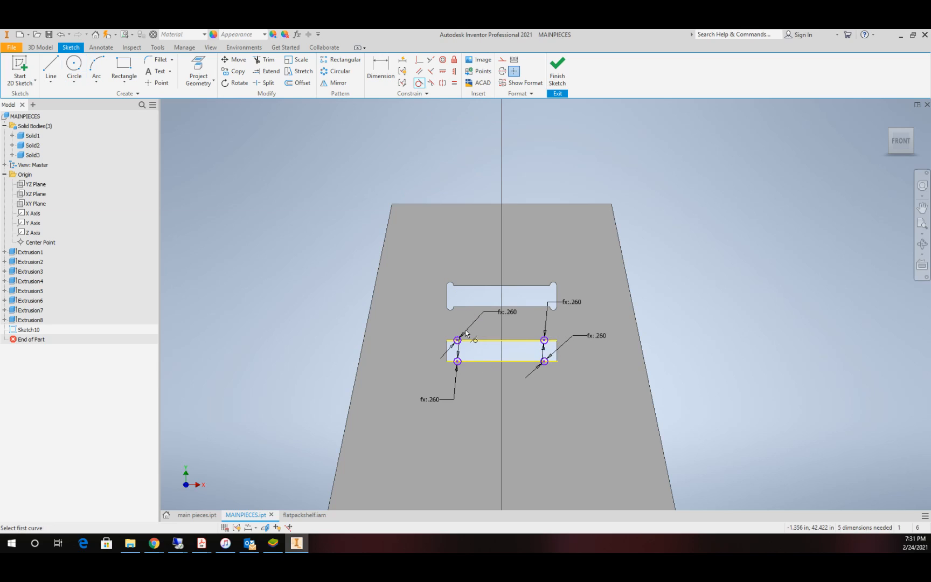
{"action": "scroll", "coordinate": [465, 329], "scroll_direction": "up", "scroll_amount": 5}
{"action": "left_click", "coordinate": [428, 376]}
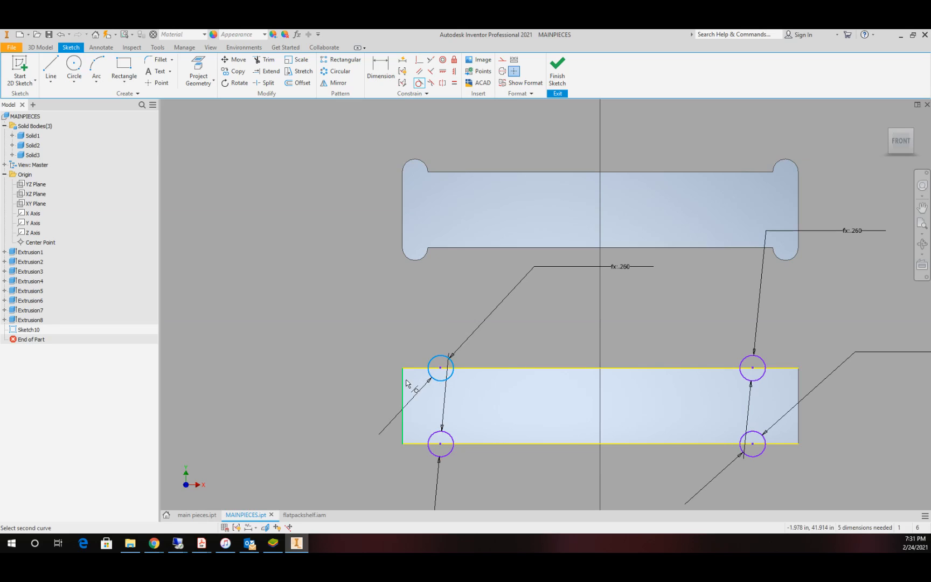
{"action": "left_click", "coordinate": [403, 384]}
{"action": "left_click", "coordinate": [445, 446]}
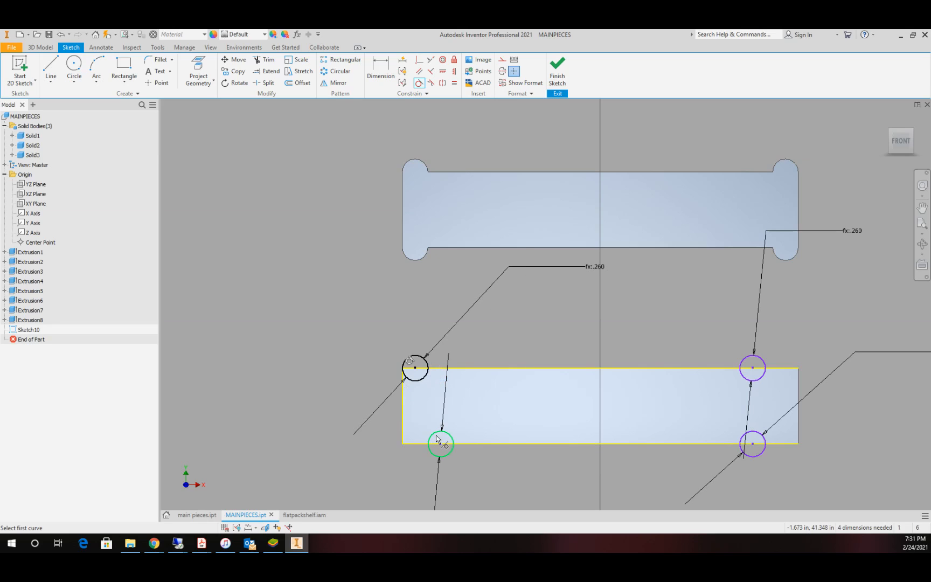
{"action": "left_click", "coordinate": [403, 431]}
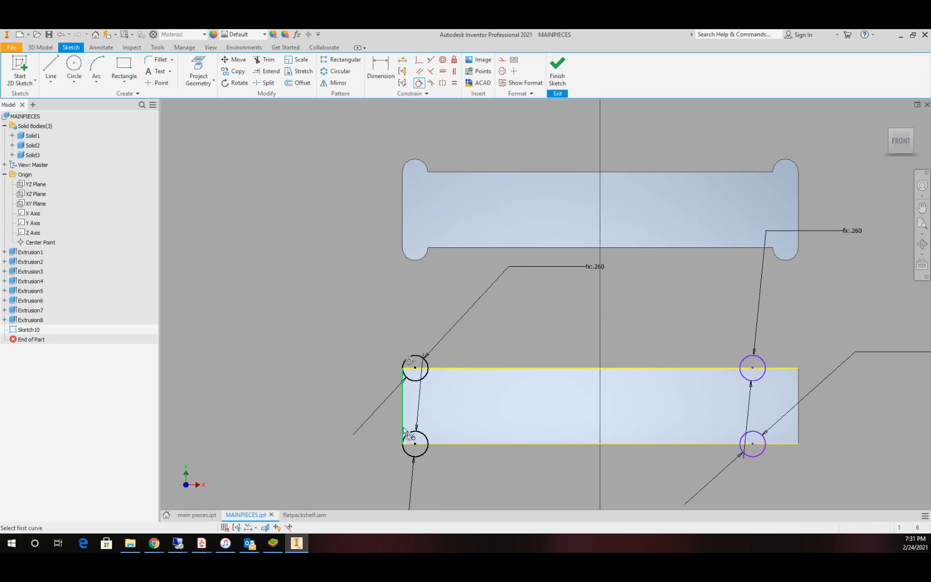
{"action": "left_click", "coordinate": [763, 375]}
{"action": "left_click", "coordinate": [799, 391]}
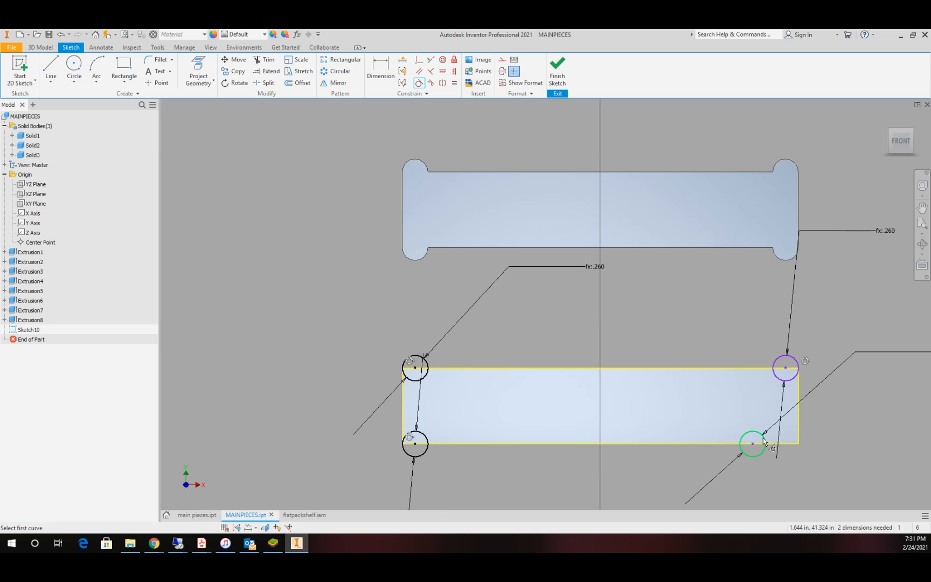
{"action": "left_click", "coordinate": [763, 437]}
{"action": "left_click", "coordinate": [801, 424]}
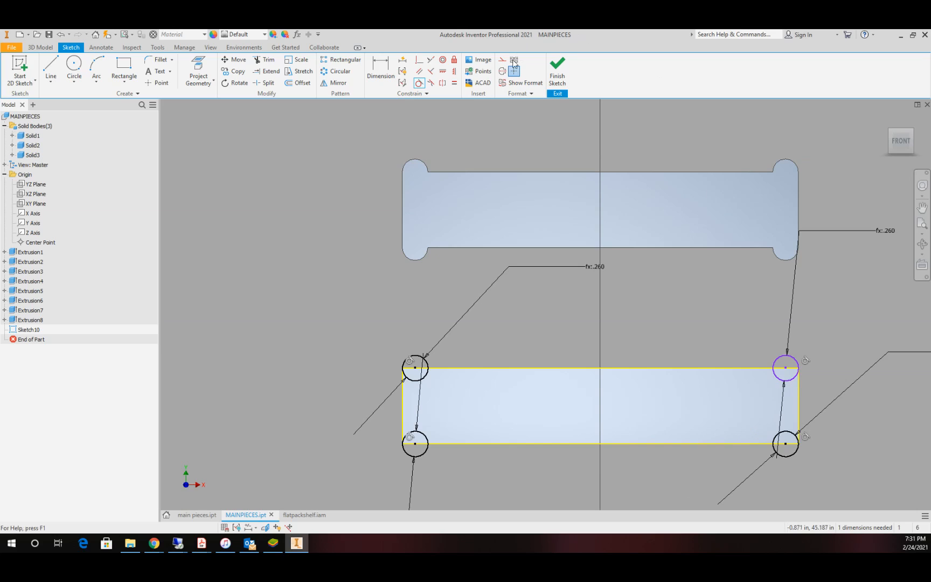
Step: Constrain the upper-right circle's center coincident with the lower slot's top edge and finish the sketch
{"action": "left_click", "coordinate": [419, 60]}
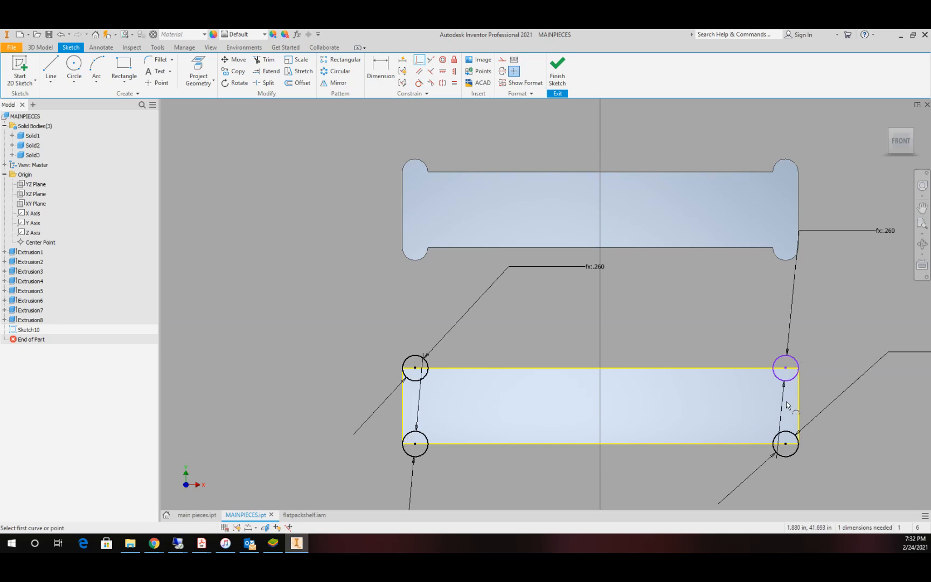
{"action": "left_click", "coordinate": [786, 369]}
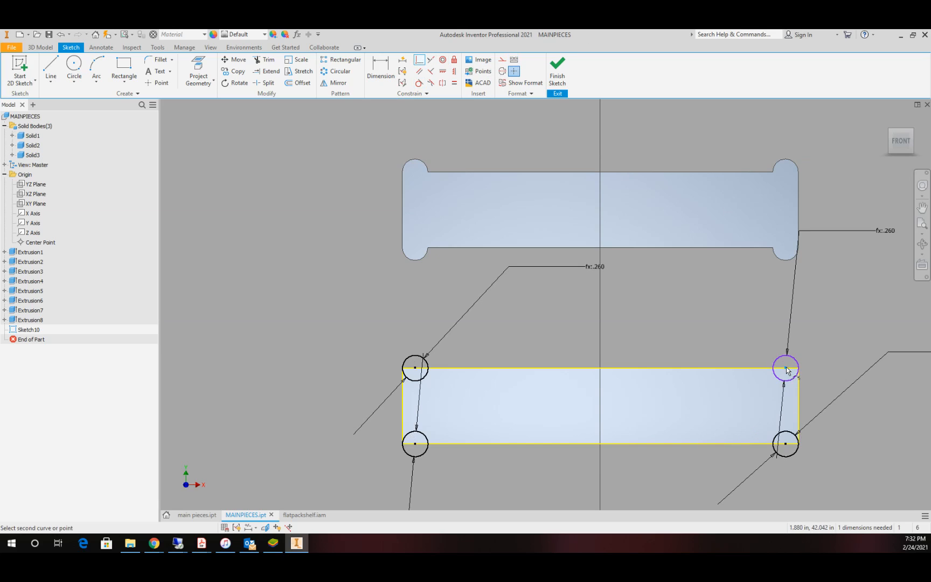
{"action": "left_click", "coordinate": [759, 368]}
{"action": "left_click", "coordinate": [557, 69]}
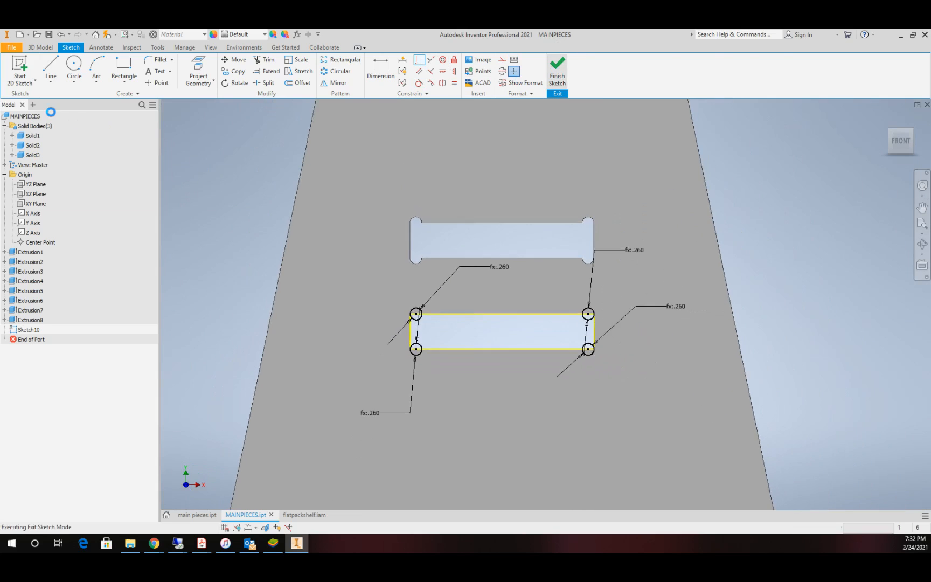
Step: Extrude all four corner circles of the lower slot as a cut into the middle panel with distance d77
{"action": "left_click", "coordinate": [51, 66]}
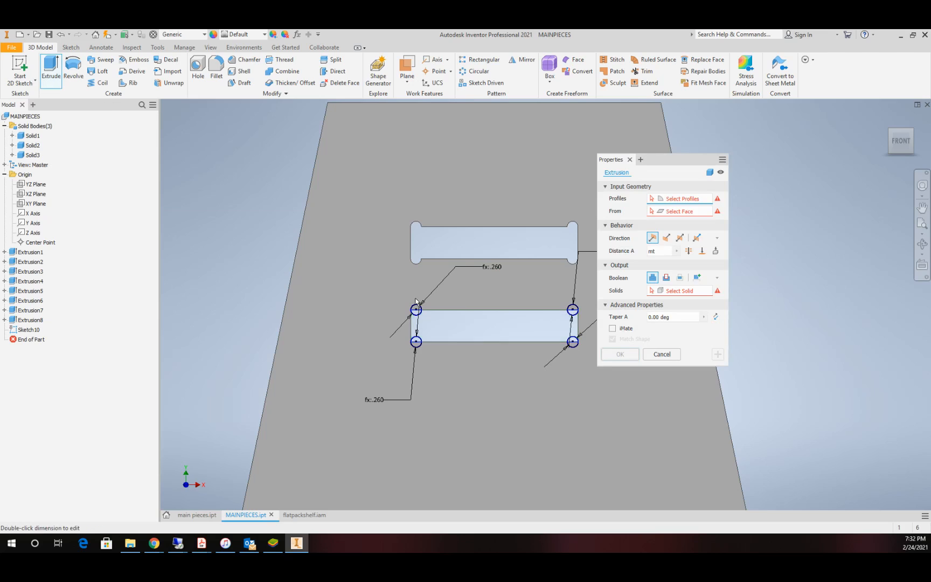
{"action": "scroll", "coordinate": [416, 305], "scroll_direction": "up", "scroll_amount": 5}
{"action": "left_click", "coordinate": [666, 277]}
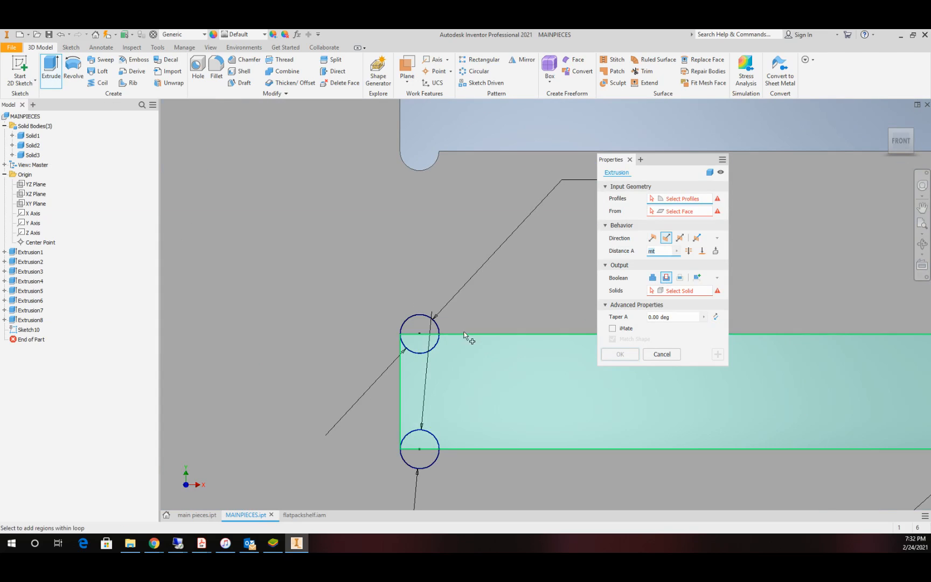
{"action": "left_click", "coordinate": [419, 319]}
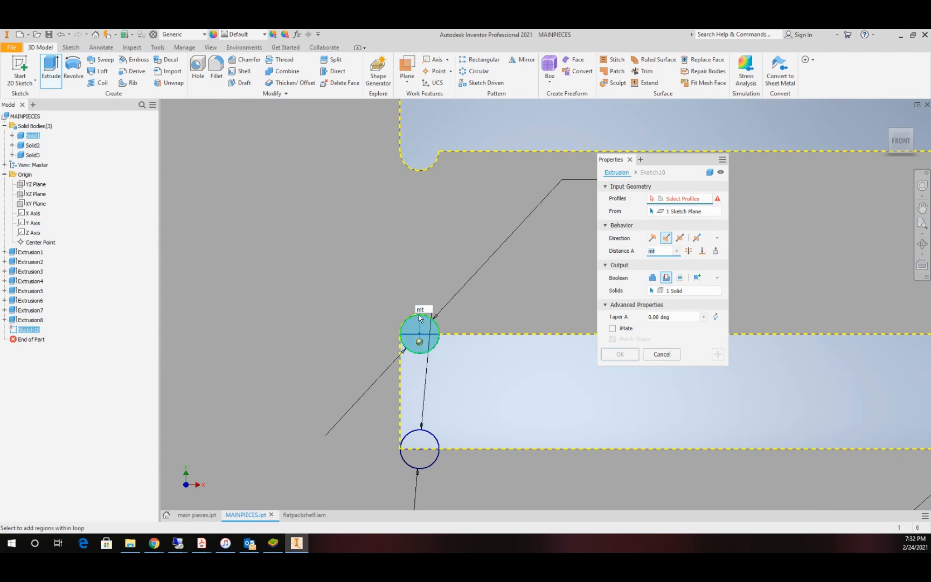
{"action": "left_click", "coordinate": [434, 435]}
{"action": "scroll", "coordinate": [684, 425], "scroll_direction": "down", "scroll_amount": 5}
{"action": "scroll", "coordinate": [739, 413], "scroll_direction": "up", "scroll_amount": 3}
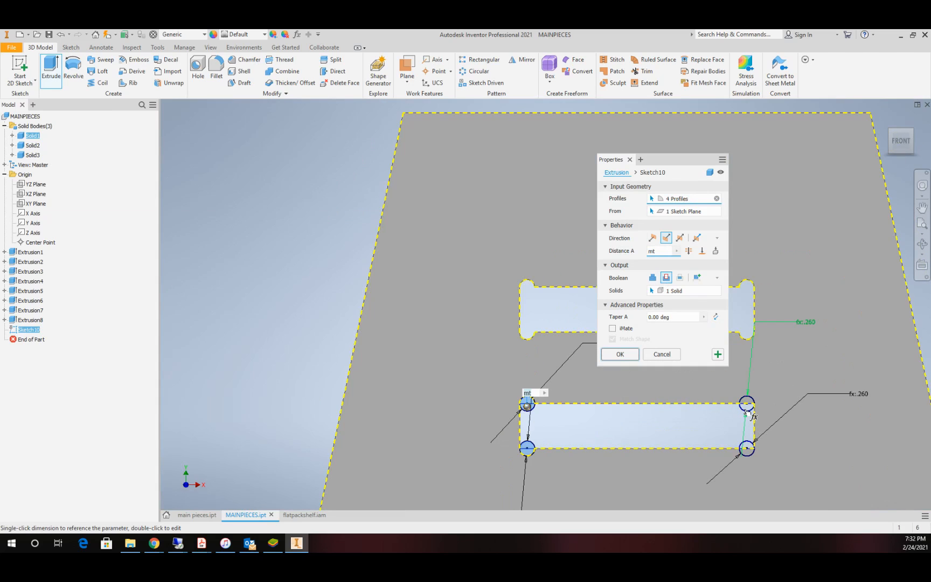
{"action": "left_click", "coordinate": [747, 405]}
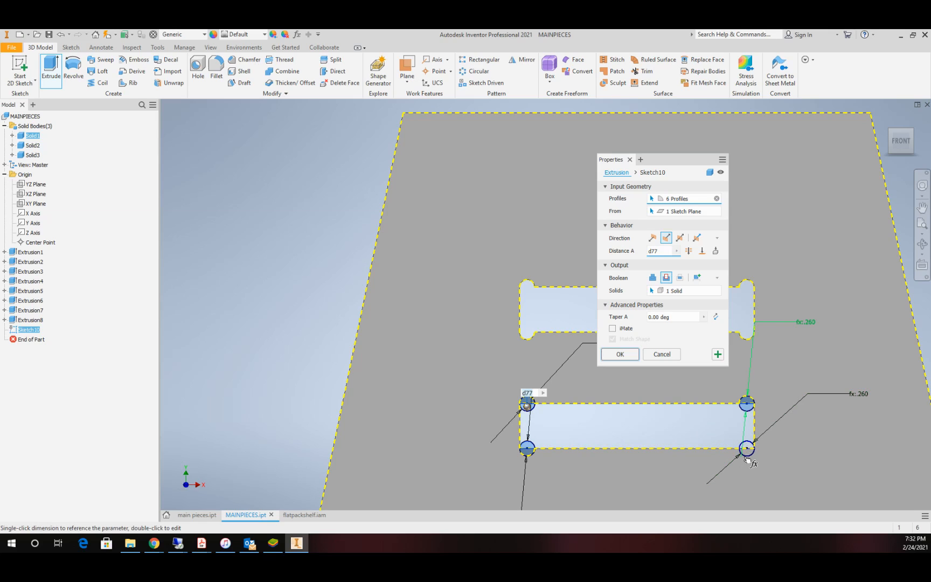
{"action": "left_click", "coordinate": [746, 450]}
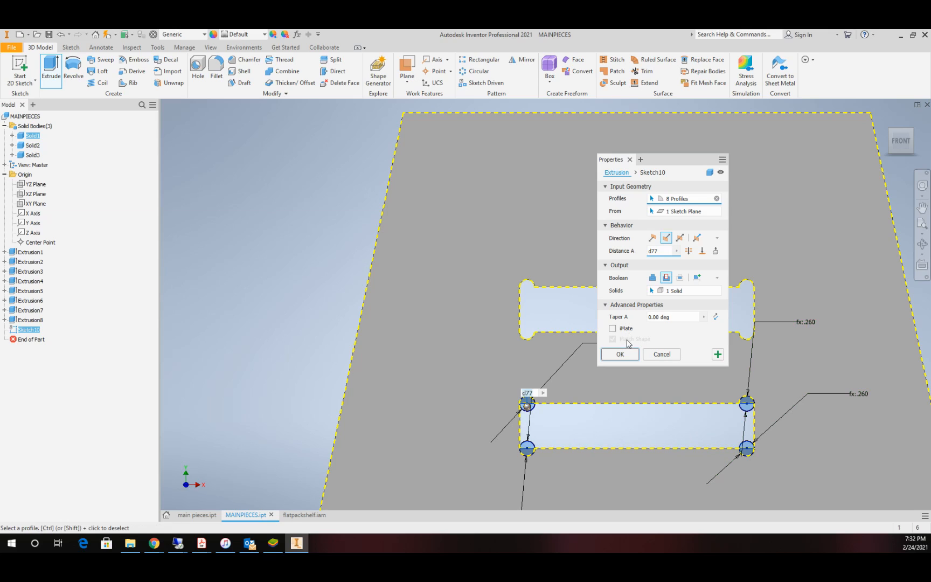
{"action": "left_click", "coordinate": [620, 355]}
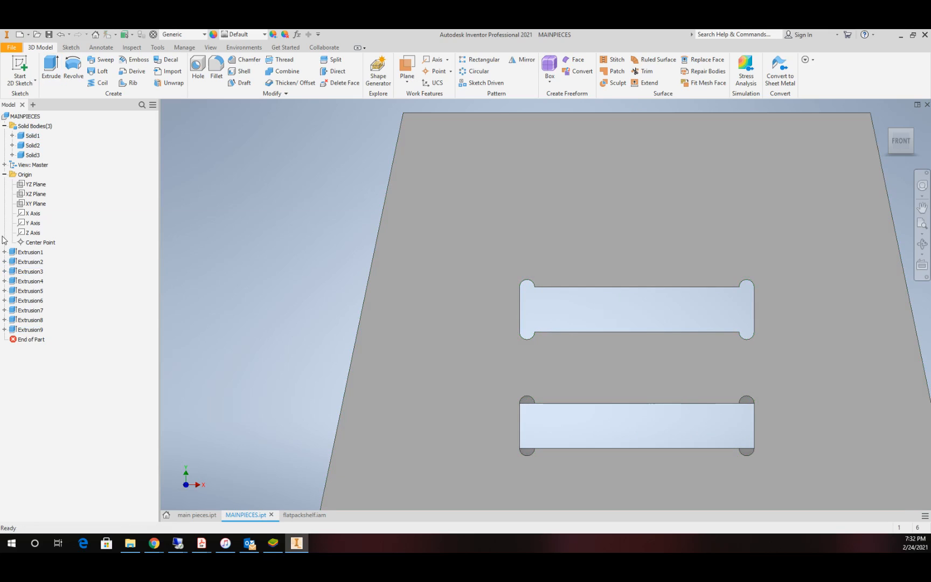
Step: Edit the corner-circle cut's distance so that it goes fully through the middle panel
{"action": "right_click", "coordinate": [36, 330]}
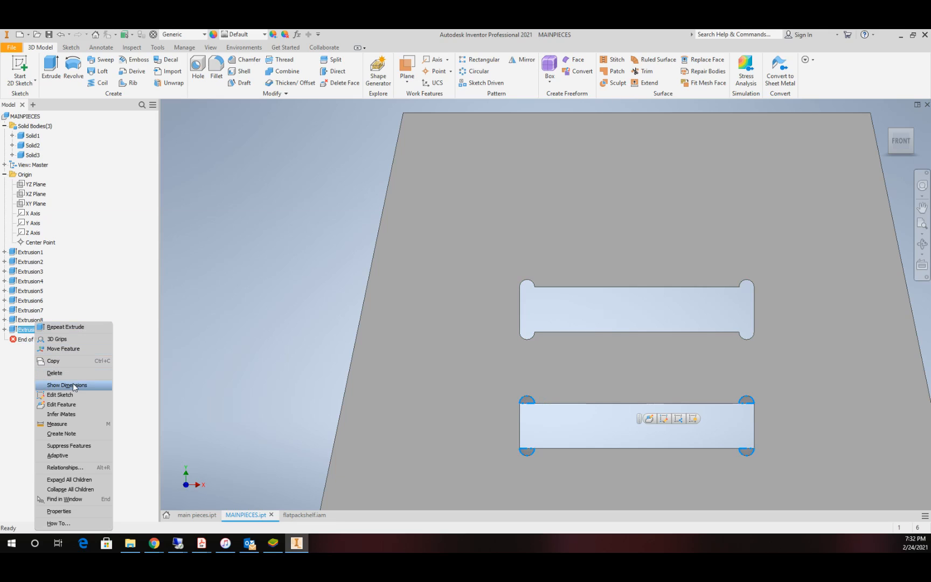
{"action": "left_click", "coordinate": [62, 404]}
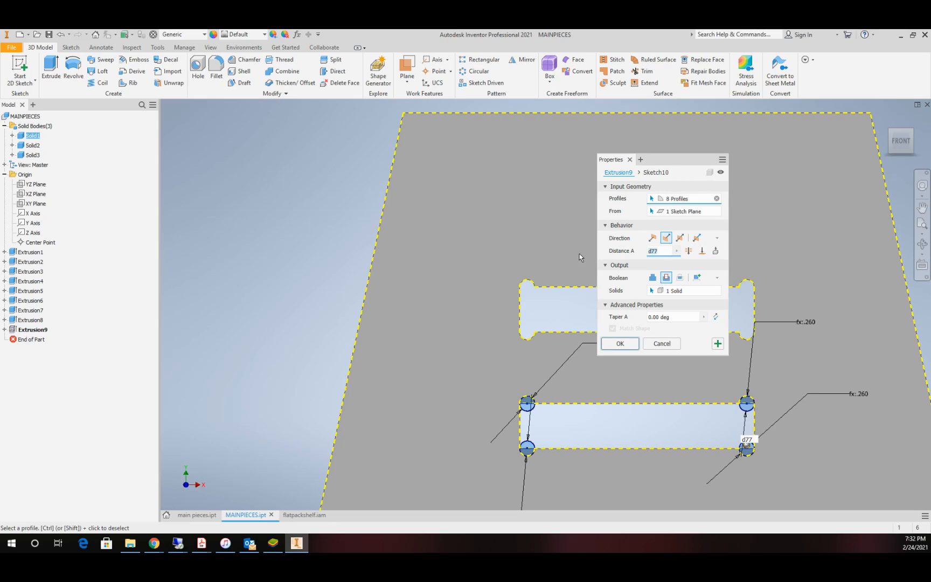
{"action": "type", "text": "t"}
{"action": "left_click", "coordinate": [620, 344]}
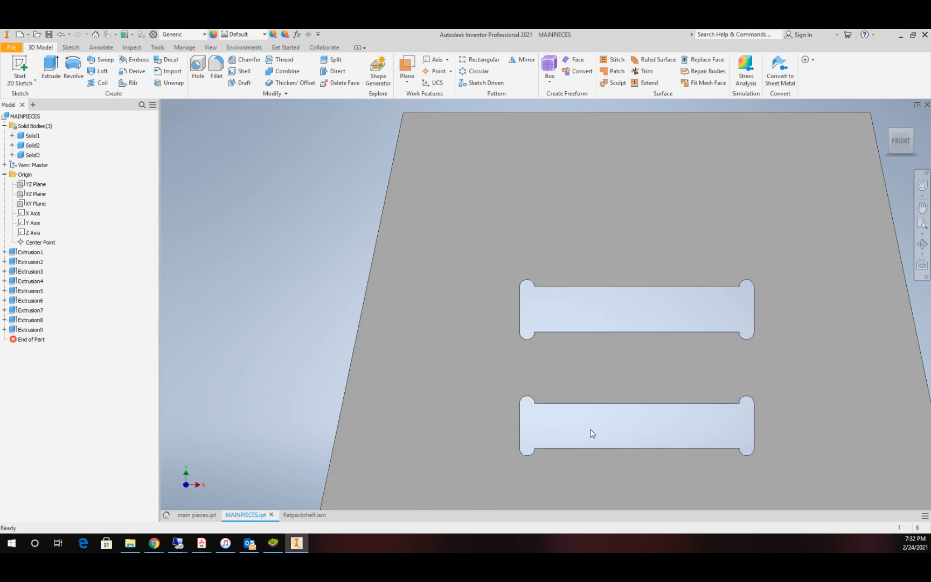
Step: Start a rectangular pattern of the lower slot cut and its corner-circle cut, directed downward along the upper slot's short edge
{"action": "scroll", "coordinate": [595, 429], "scroll_direction": "down", "scroll_amount": 5}
{"action": "scroll", "coordinate": [620, 453], "scroll_direction": "up", "scroll_amount": 5}
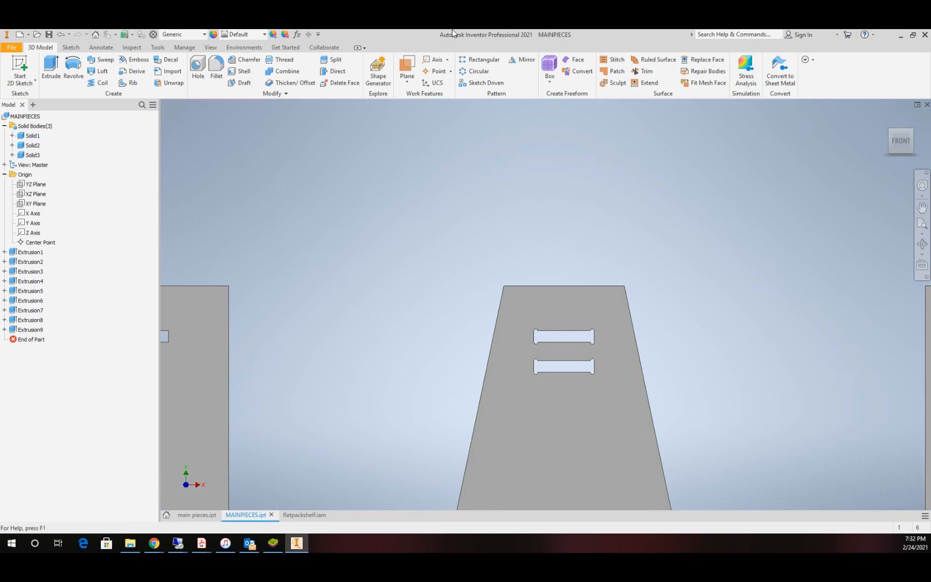
{"action": "left_click", "coordinate": [481, 60]}
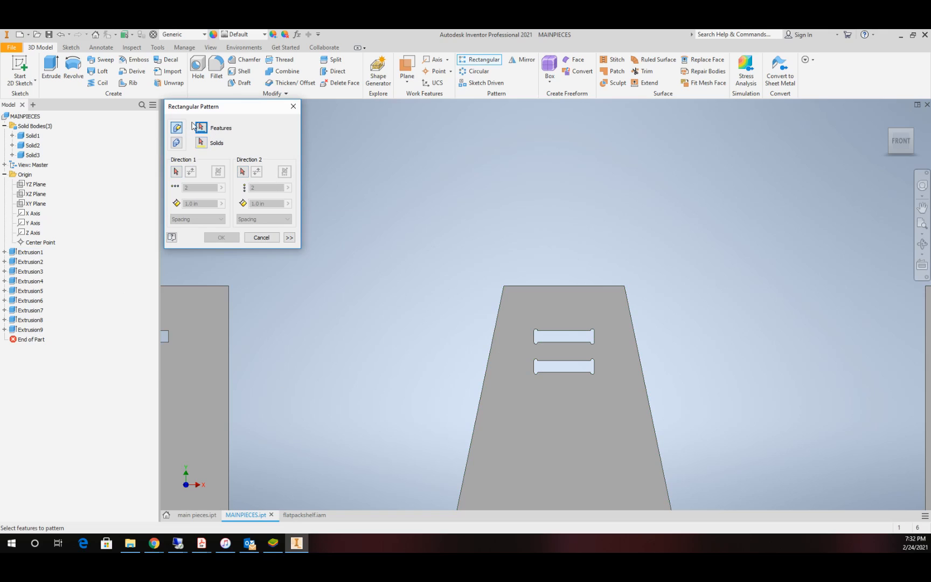
{"action": "left_click", "coordinate": [31, 329]}
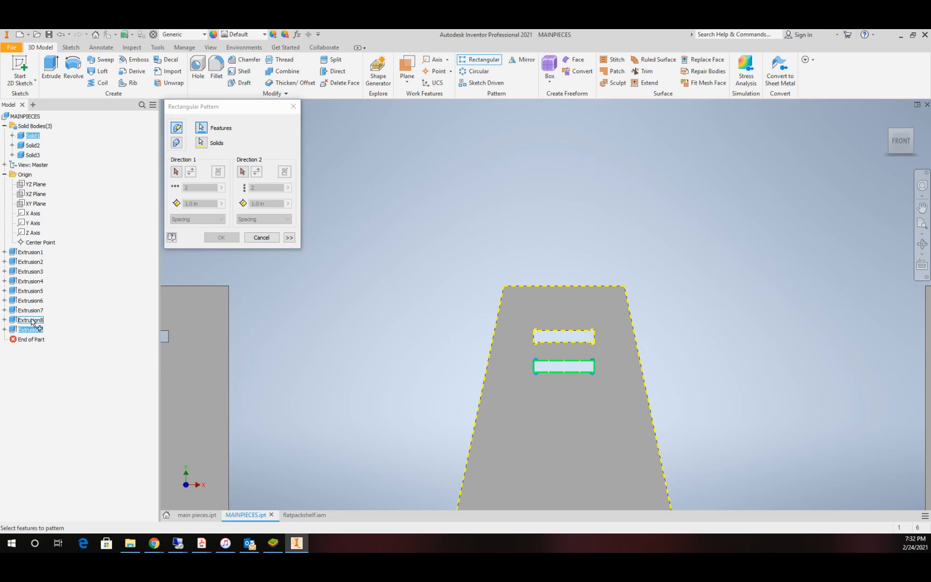
{"action": "left_click", "coordinate": [31, 320]}
{"action": "left_click", "coordinate": [177, 172]}
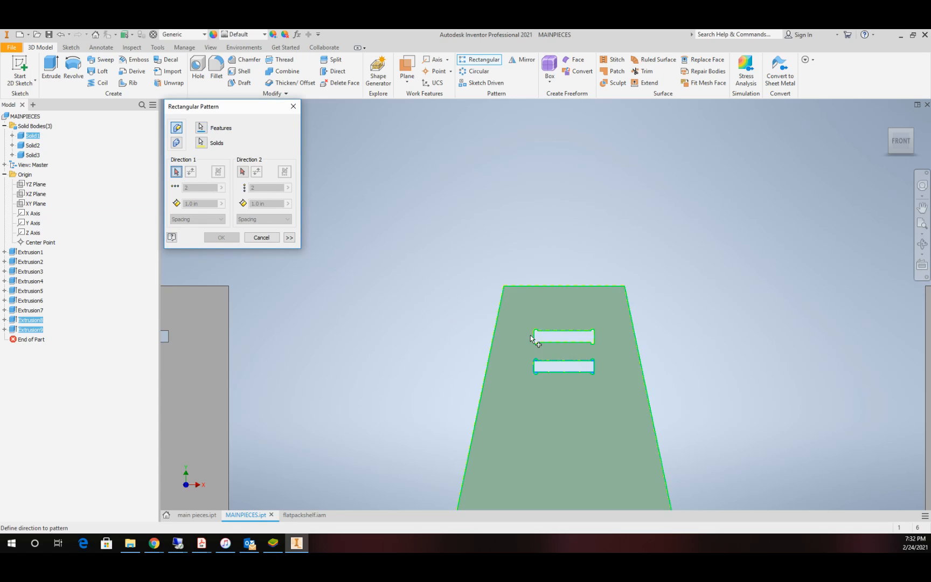
{"action": "scroll", "coordinate": [537, 343], "scroll_direction": "up", "scroll_amount": 5}
{"action": "left_click", "coordinate": [544, 350]}
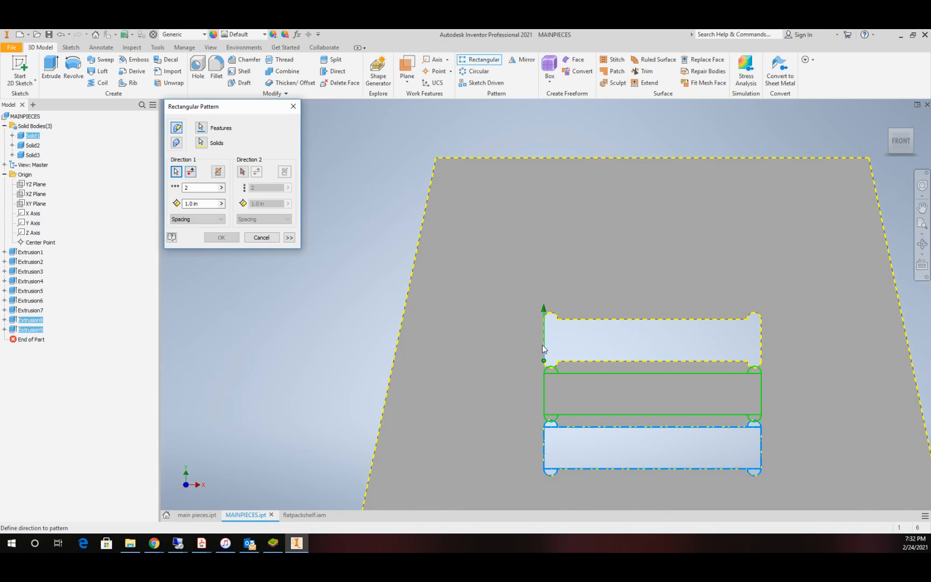
{"action": "left_click", "coordinate": [191, 172]}
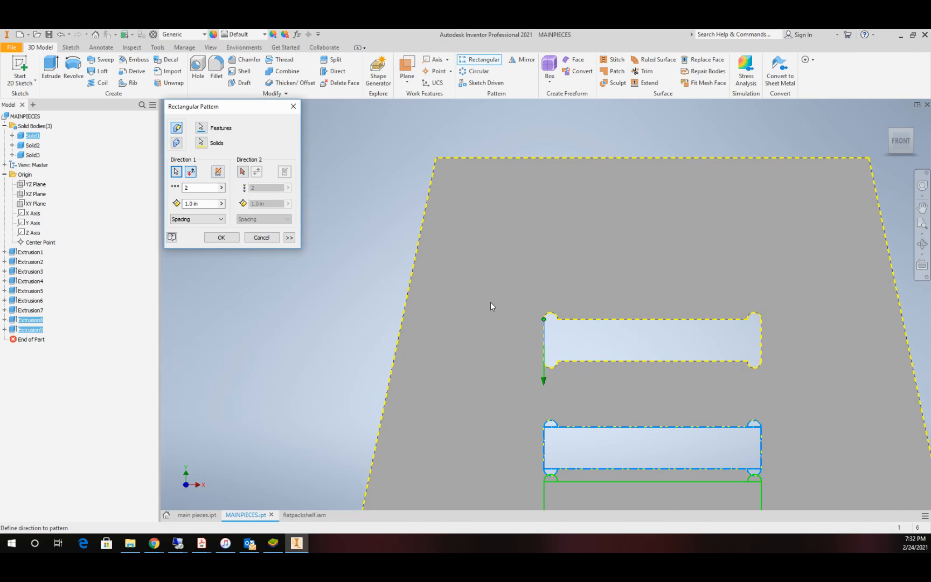
{"action": "scroll", "coordinate": [490, 302], "scroll_direction": "down", "scroll_amount": 4}
Step: Set the slot pattern to 10 occurrences with a spacing of 2-cle and create it
{"action": "left_click", "coordinate": [208, 204]}
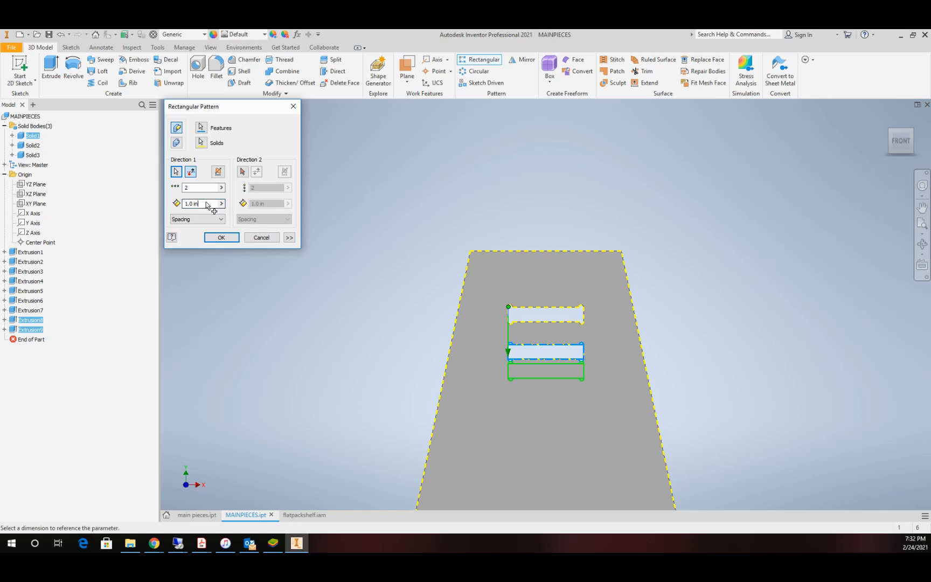
{"action": "left_click_drag", "start_coordinate": [207, 204], "coordinate": [140, 206]}
{"action": "type", "text": "10"}
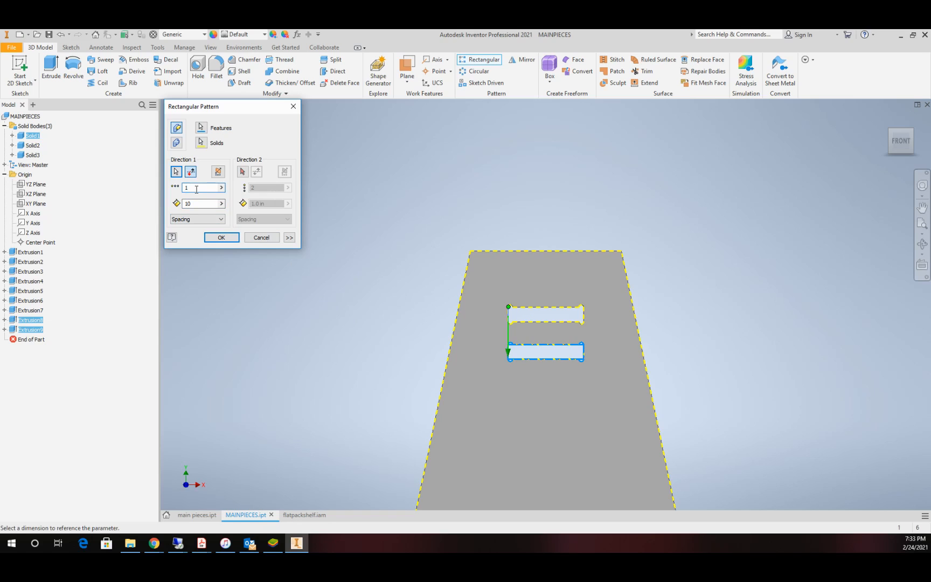
{"action": "double_click", "coordinate": [190, 204]}
{"action": "scroll", "coordinate": [451, 305], "scroll_direction": "down", "scroll_amount": 4}
{"action": "scroll", "coordinate": [451, 305], "scroll_direction": "up", "scroll_amount": 3}
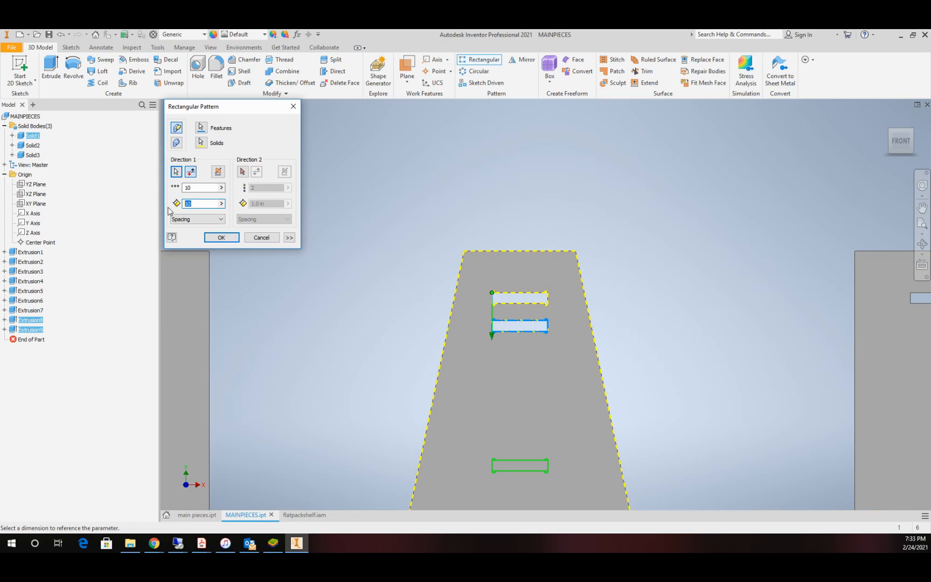
{"action": "type", "text": "c-"}
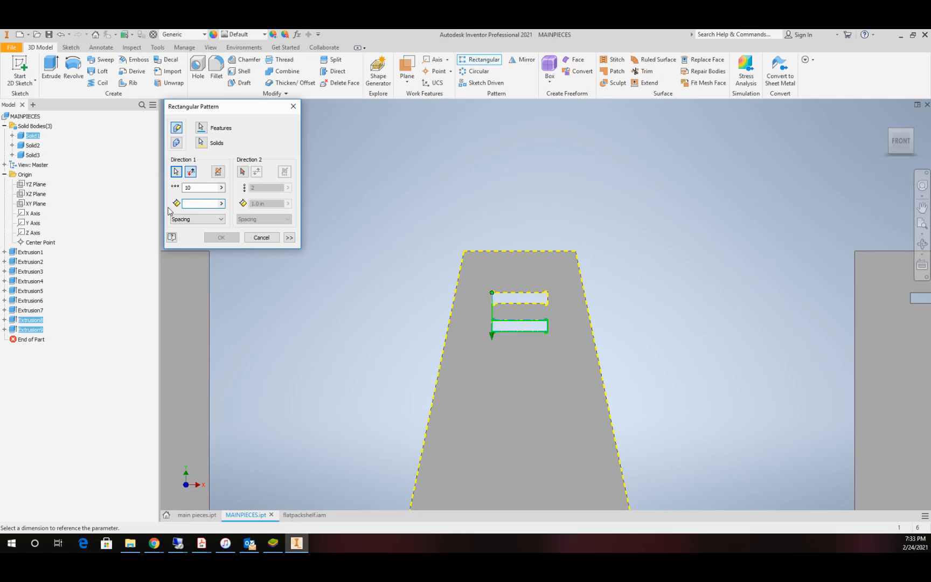
{"action": "type", "text": "2-de"}
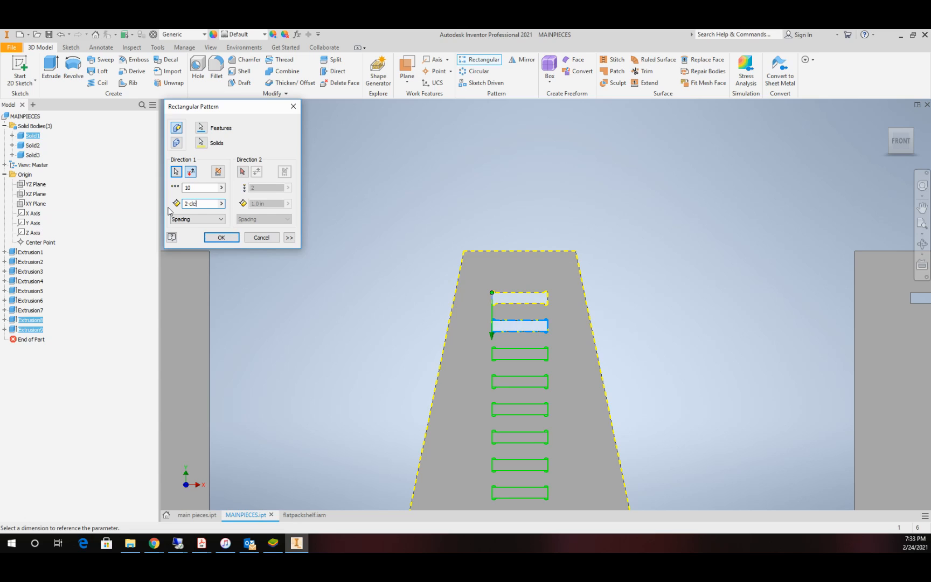
{"action": "left_click", "coordinate": [221, 237]}
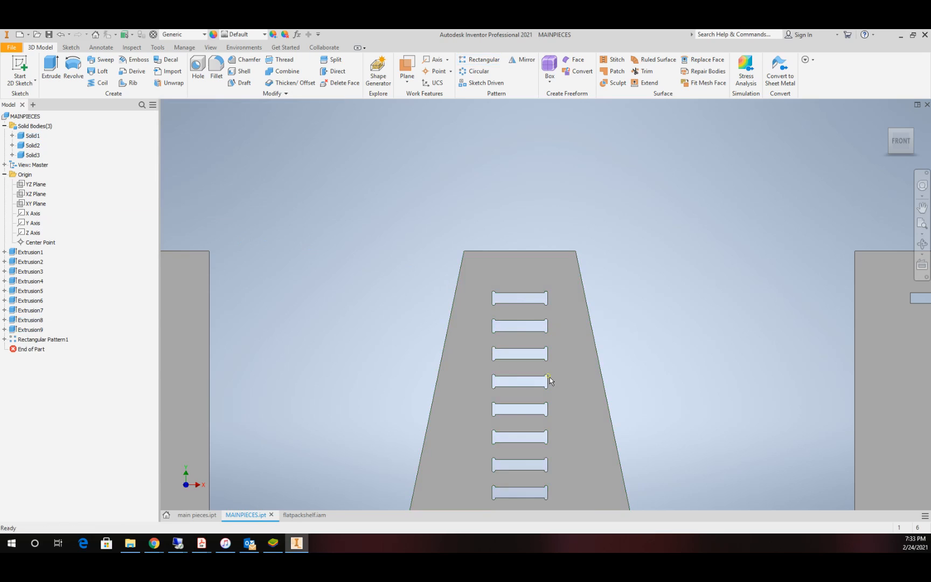
Step: Switch to the flatpackshelf assembly and update it to bring the patterned slots into the back piece
{"action": "scroll", "coordinate": [550, 378], "scroll_direction": "down", "scroll_amount": 5}
{"action": "scroll", "coordinate": [546, 439], "scroll_direction": "up", "scroll_amount": 2}
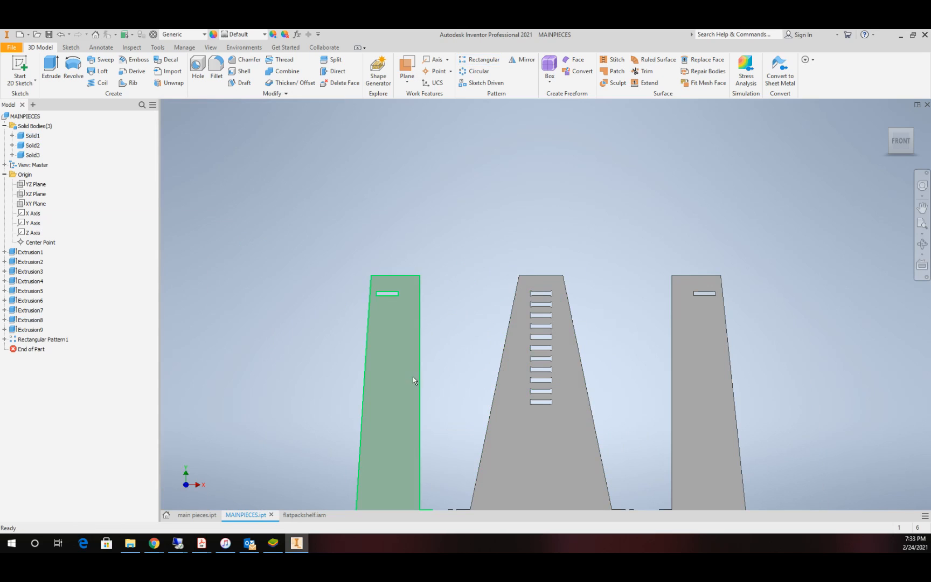
{"action": "scroll", "coordinate": [555, 388], "scroll_direction": "down", "scroll_amount": 5}
{"action": "scroll", "coordinate": [558, 408], "scroll_direction": "up", "scroll_amount": 6}
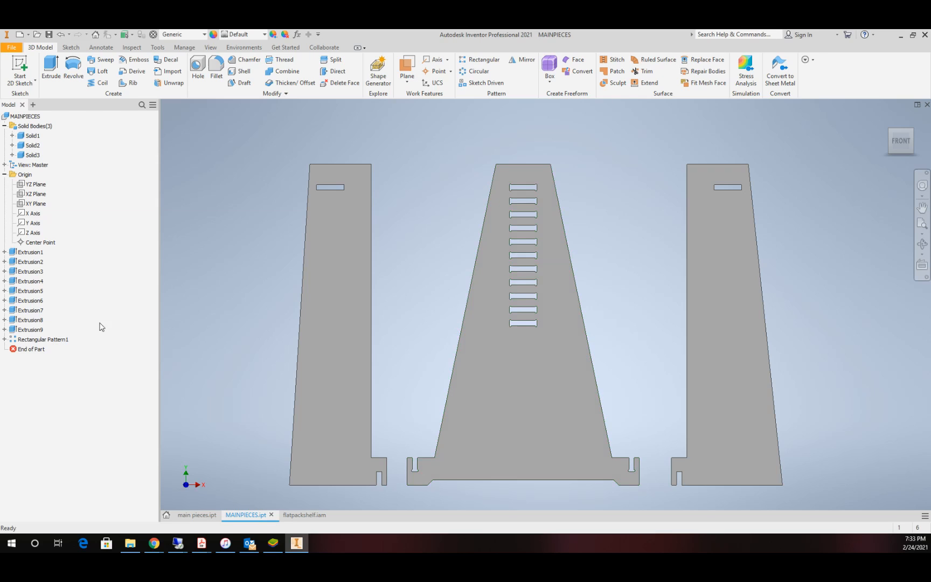
{"action": "left_click", "coordinate": [303, 516]}
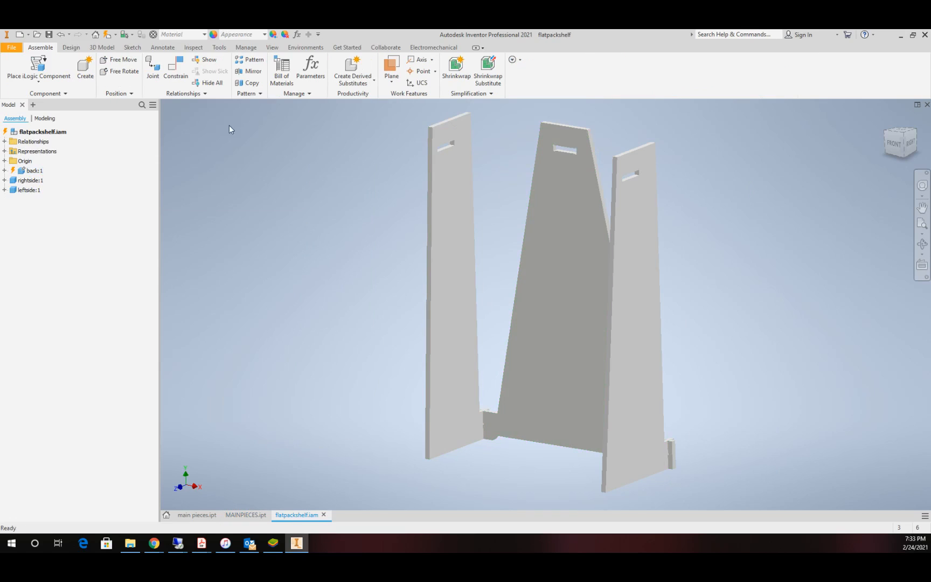
{"action": "left_click", "coordinate": [107, 35]}
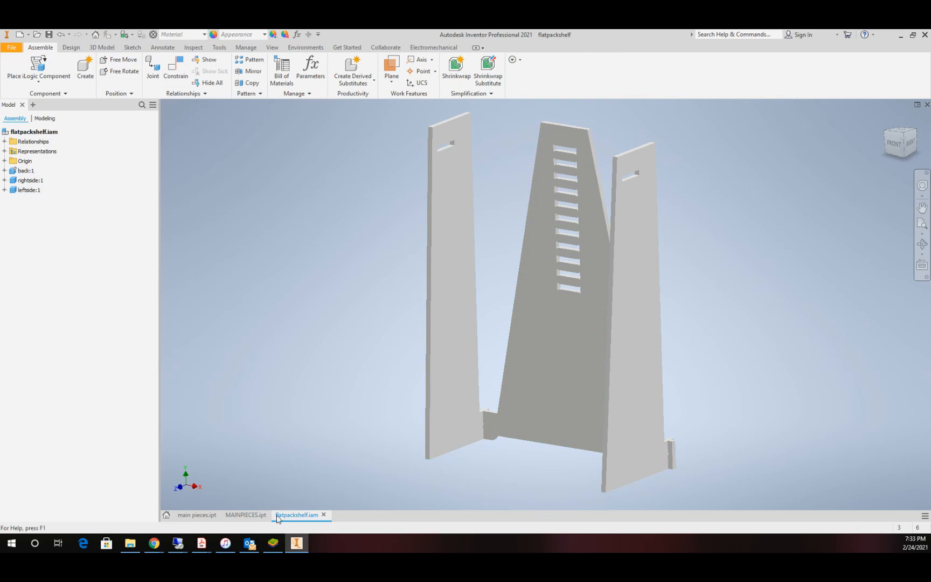
{"action": "left_click", "coordinate": [240, 516]}
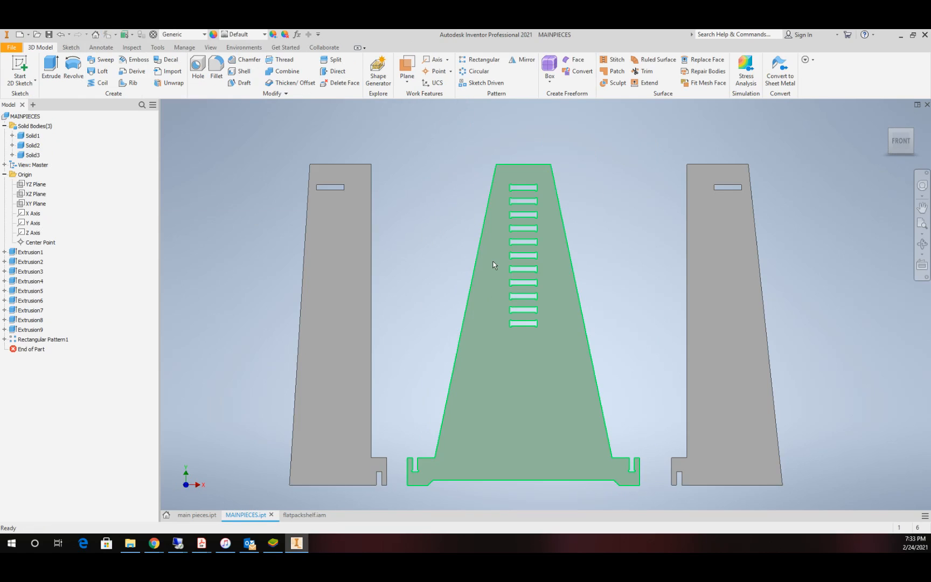
{"action": "left_click", "coordinate": [298, 515]}
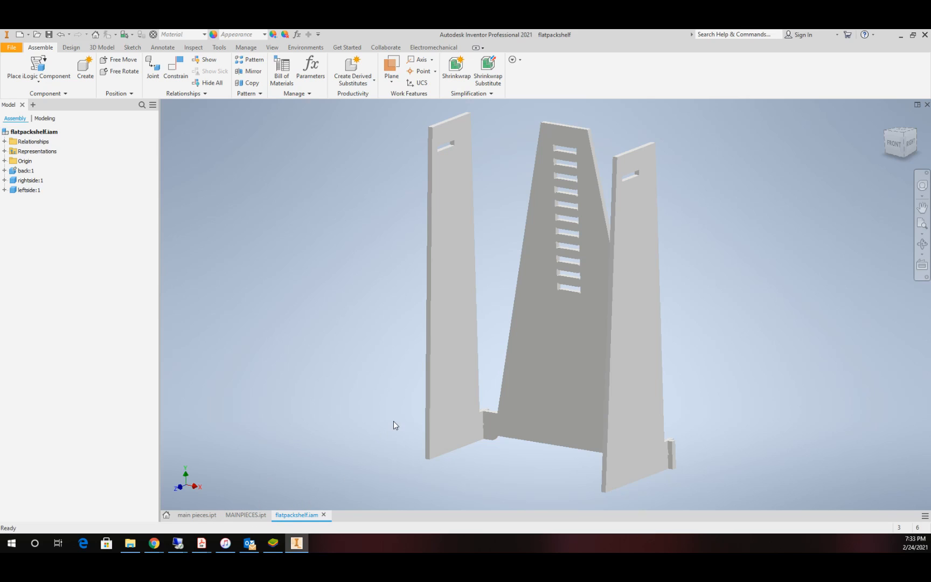
{"action": "left_click", "coordinate": [538, 368]}
{"action": "left_click", "coordinate": [513, 212]}
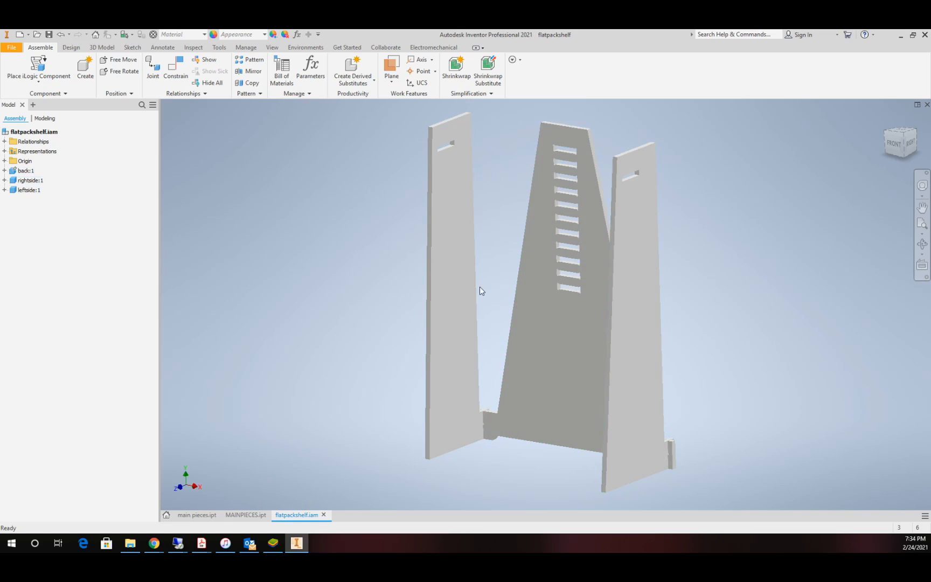
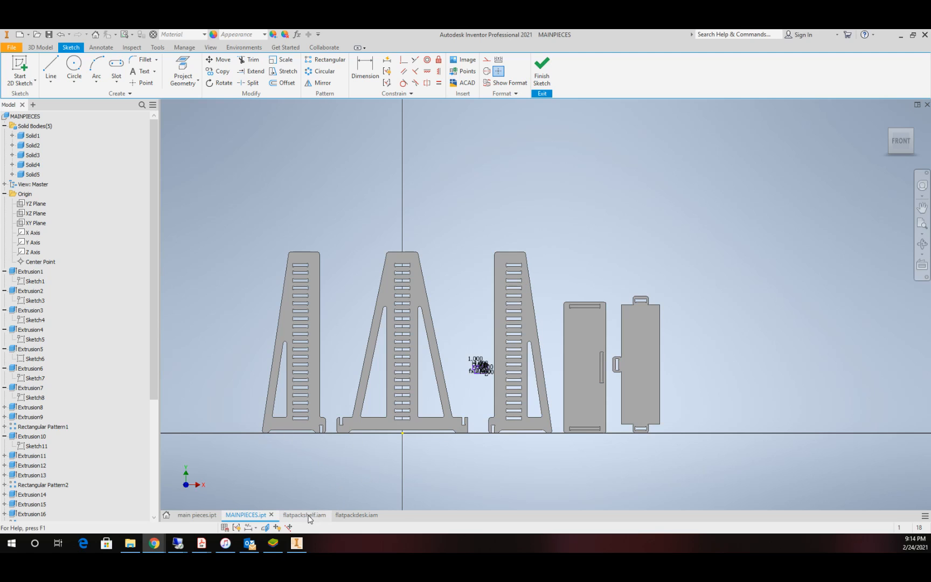
Step: Look over the flatpackshelf assembly and examine the T-shaped key sketch and the panels' relieved slots in MAINPIECES
{"action": "left_click", "coordinate": [325, 514]}
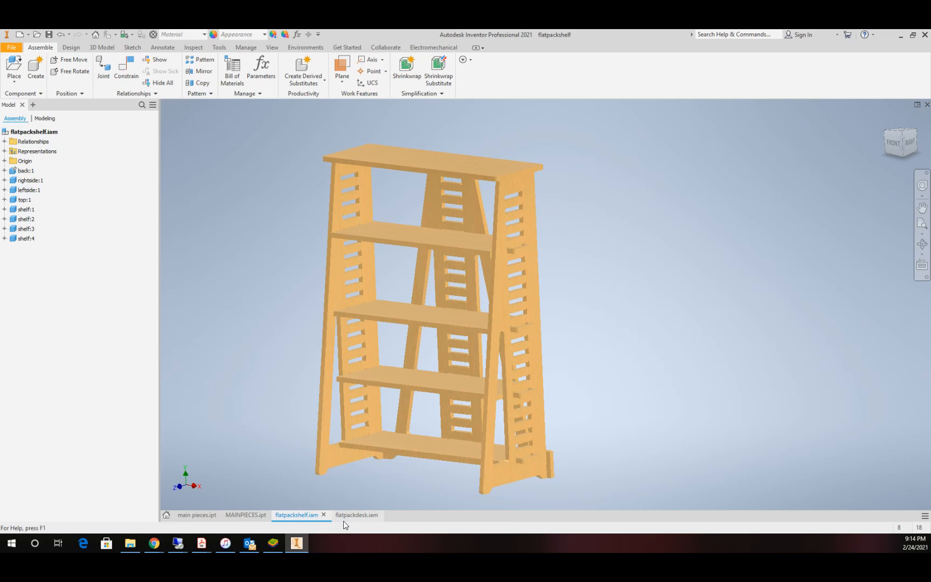
{"action": "left_click", "coordinate": [252, 516]}
{"action": "scroll", "coordinate": [488, 402], "scroll_direction": "up", "scroll_amount": 10}
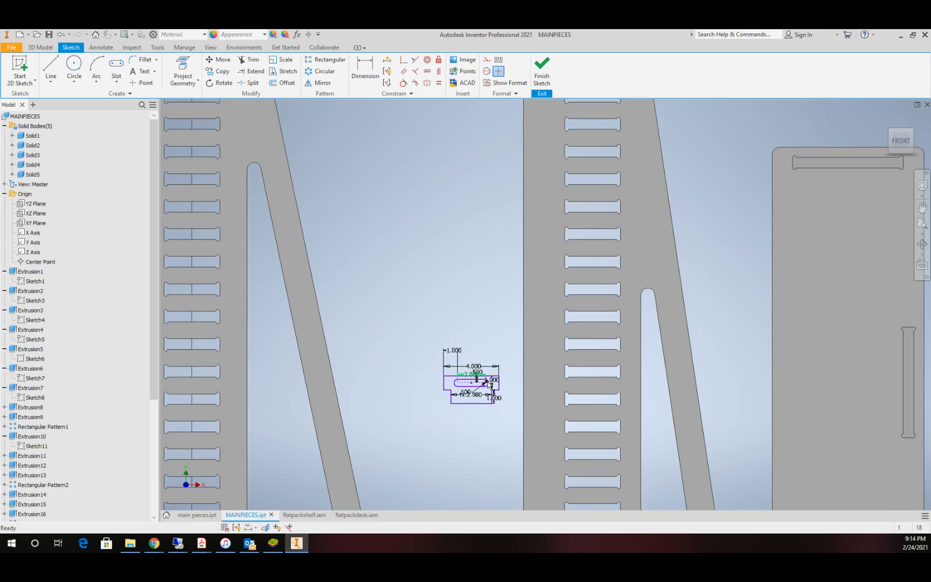
{"action": "scroll", "coordinate": [489, 402], "scroll_direction": "down", "scroll_amount": 6}
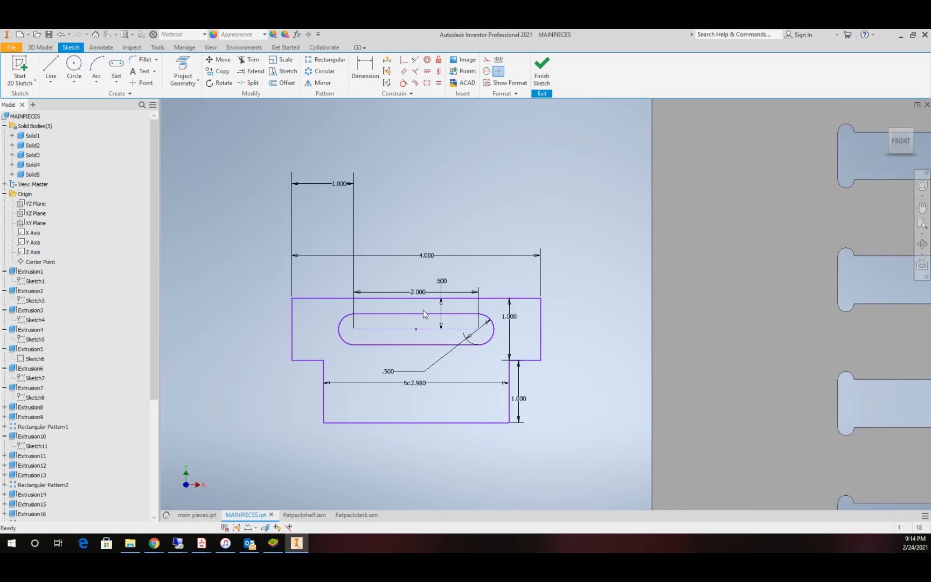
{"action": "scroll", "coordinate": [500, 411], "scroll_direction": "down", "scroll_amount": 6}
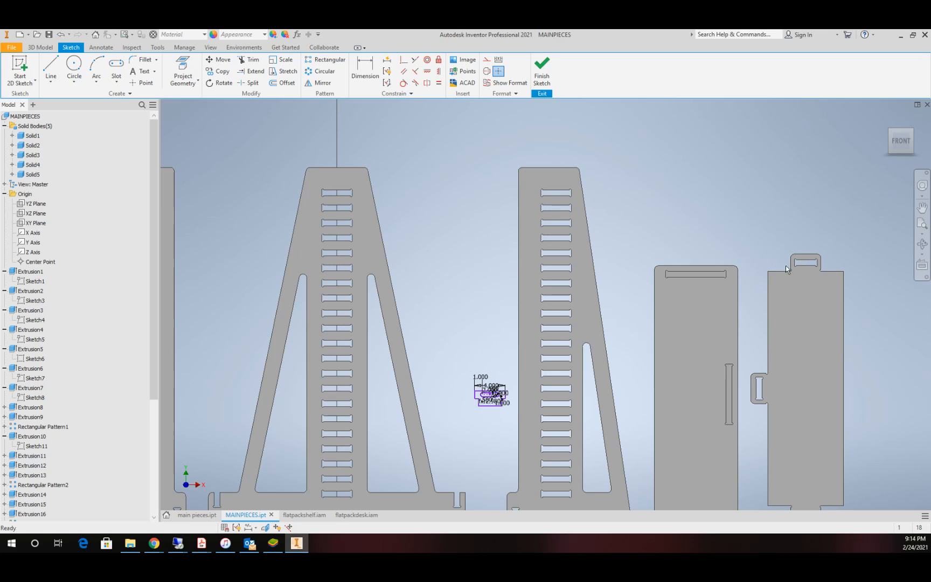
{"action": "scroll", "coordinate": [808, 265], "scroll_direction": "up", "scroll_amount": 6}
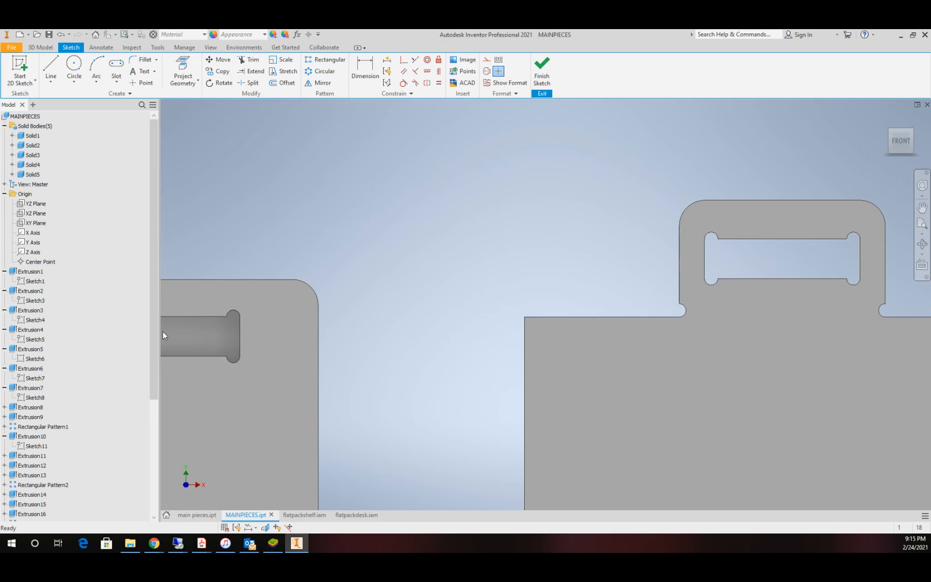
{"action": "scroll", "coordinate": [162, 334], "scroll_direction": "up", "scroll_amount": 6}
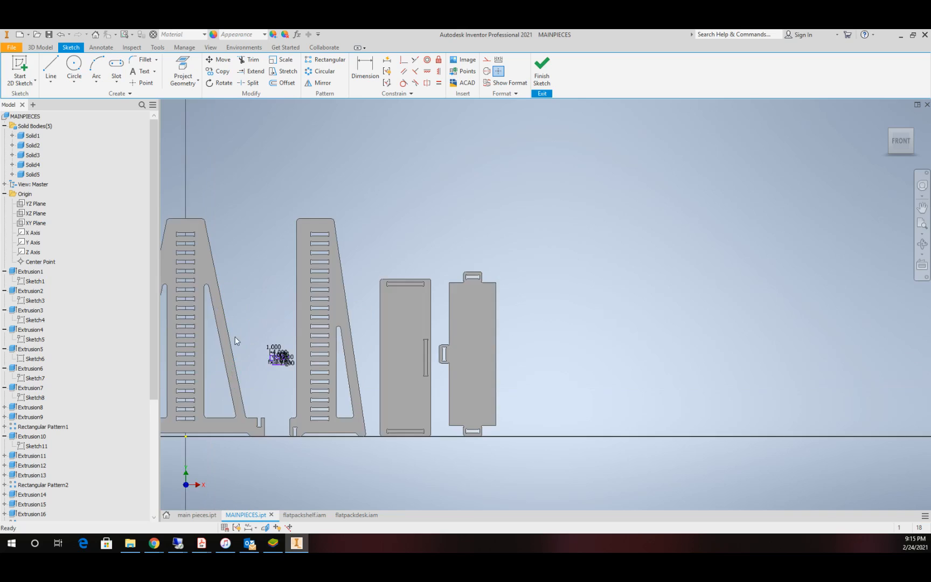
{"action": "scroll", "coordinate": [235, 340], "scroll_direction": "down", "scroll_amount": 3}
{"action": "scroll", "coordinate": [310, 396], "scroll_direction": "down", "scroll_amount": 5}
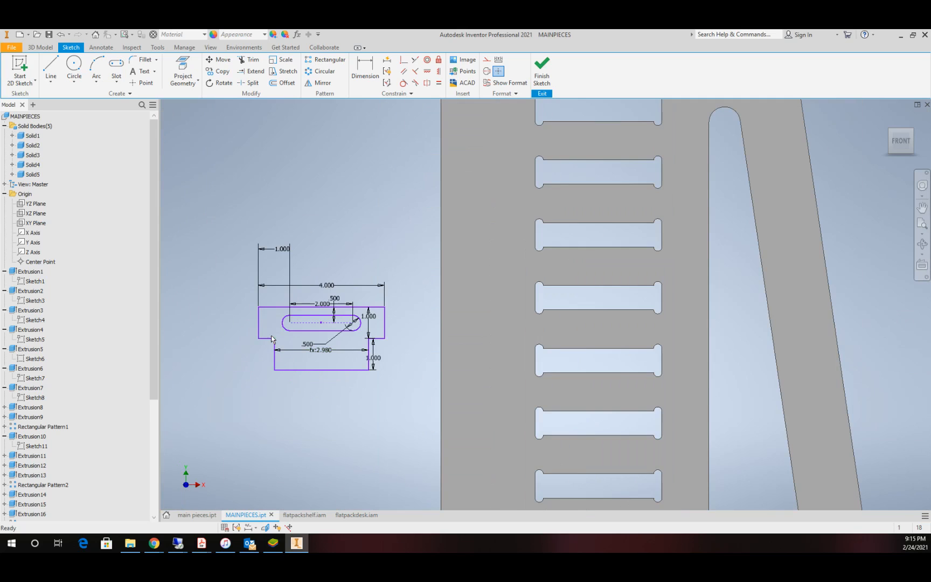
{"action": "scroll", "coordinate": [269, 334], "scroll_direction": "down", "scroll_amount": 2}
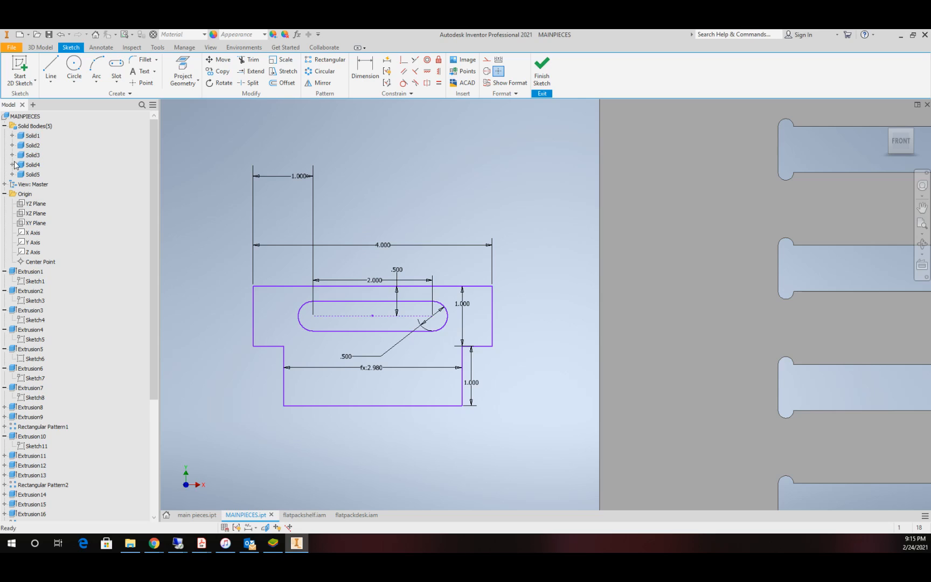
Step: Finish the T-shaped key sketch and extrude its profile by mt as a new solid, leaving the rounded handle slot open
{"action": "left_click", "coordinate": [542, 70]}
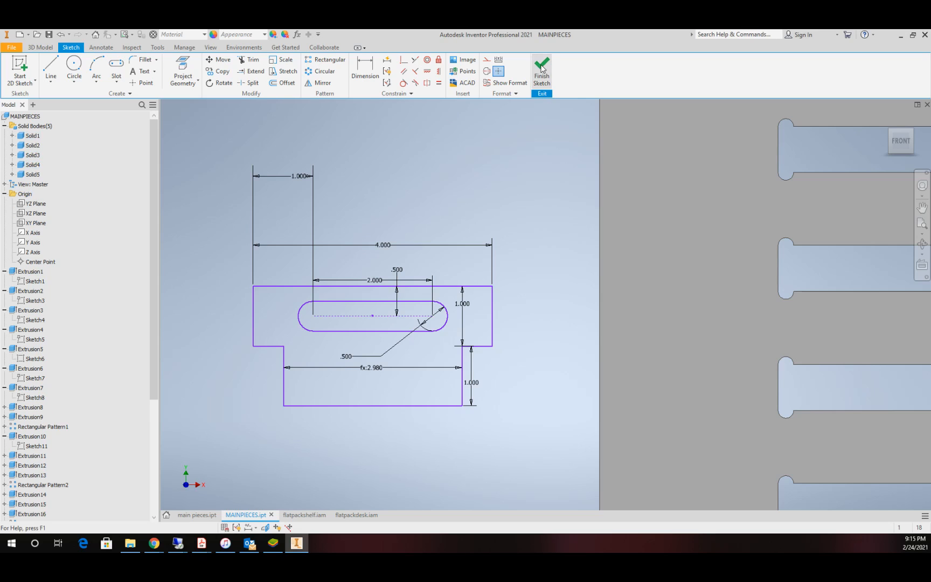
{"action": "scroll", "coordinate": [380, 392], "scroll_direction": "down", "scroll_amount": 10}
{"action": "scroll", "coordinate": [380, 406], "scroll_direction": "up", "scroll_amount": 15}
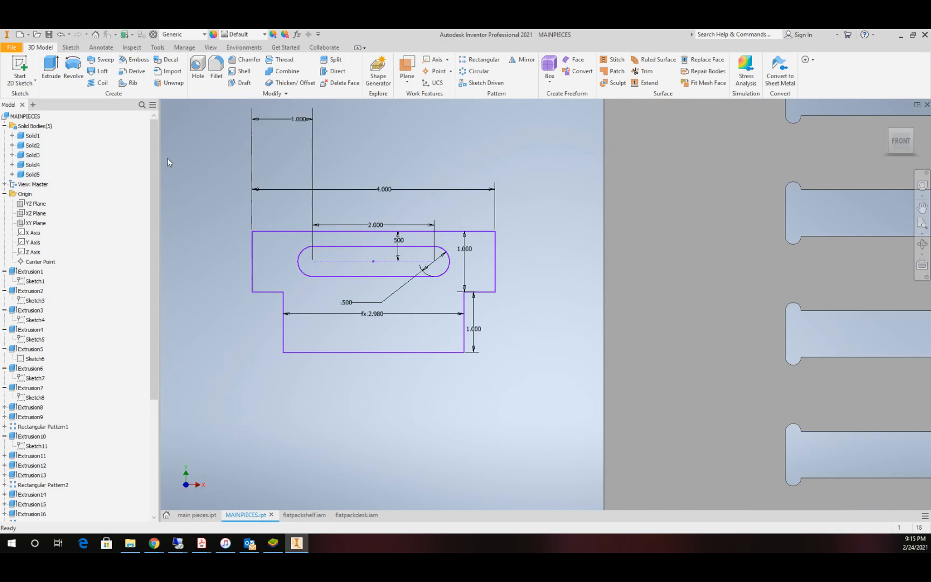
{"action": "left_click", "coordinate": [48, 70]}
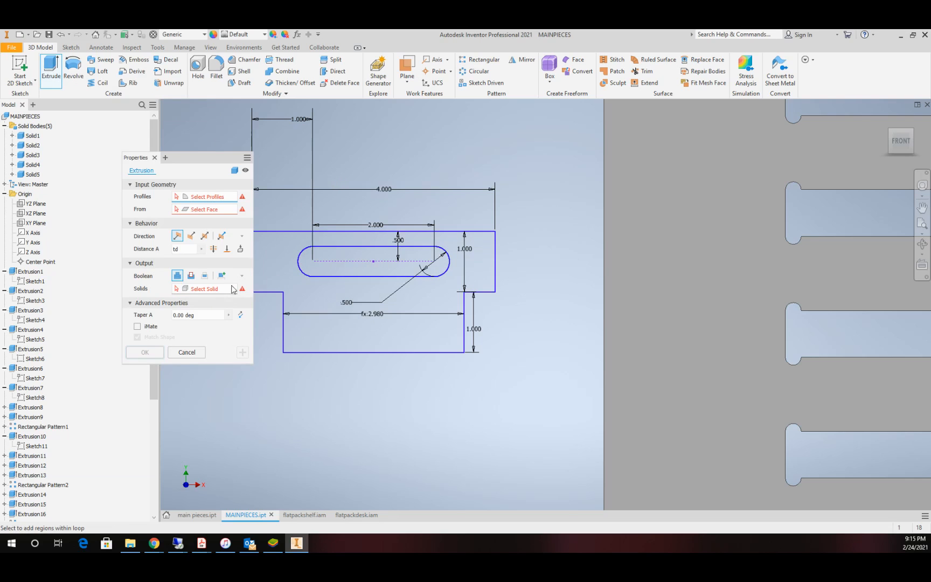
{"action": "left_click", "coordinate": [222, 276]}
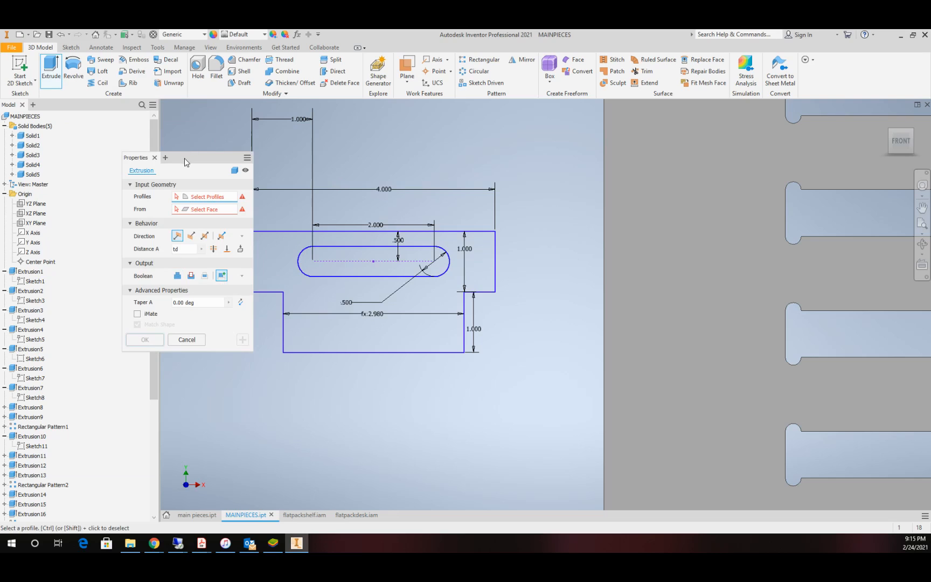
{"action": "left_click_drag", "start_coordinate": [186, 161], "coordinate": [125, 143]}
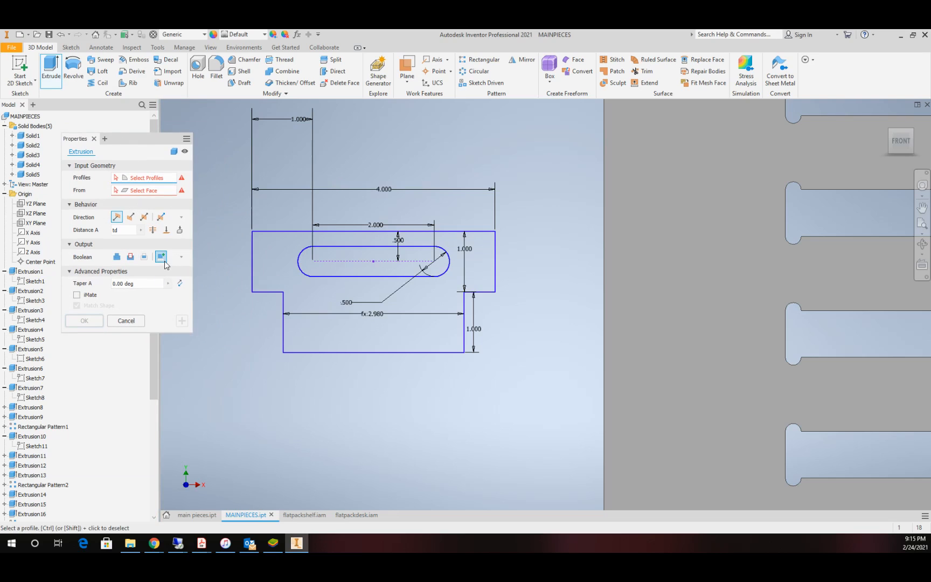
{"action": "left_click", "coordinate": [119, 232]}
{"action": "left_click", "coordinate": [285, 297]}
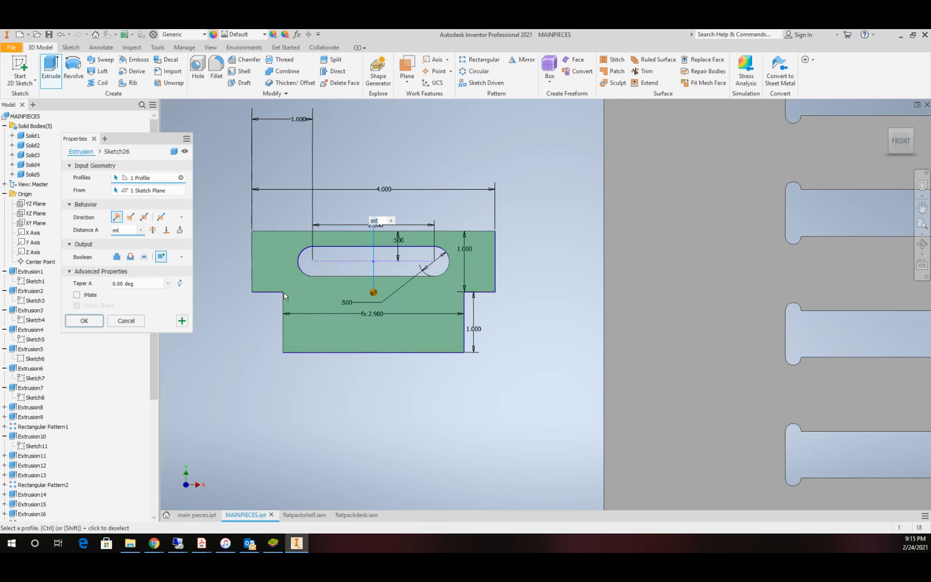
{"action": "left_click", "coordinate": [84, 321]}
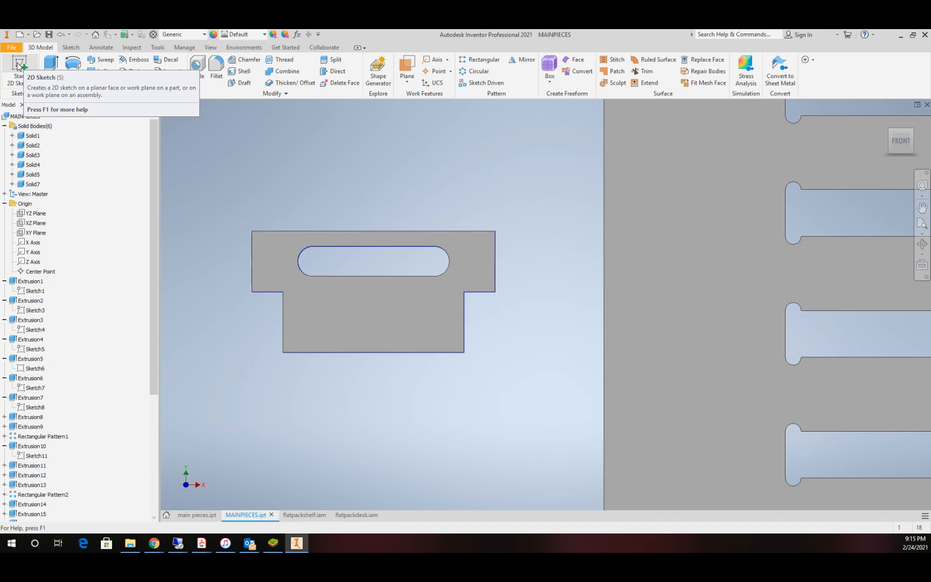
Step: Start a sketch on the key's front face and draw a circle of diameter td centred on each side edge of the narrow tab
{"action": "left_click", "coordinate": [18, 66]}
{"action": "left_click", "coordinate": [355, 313]}
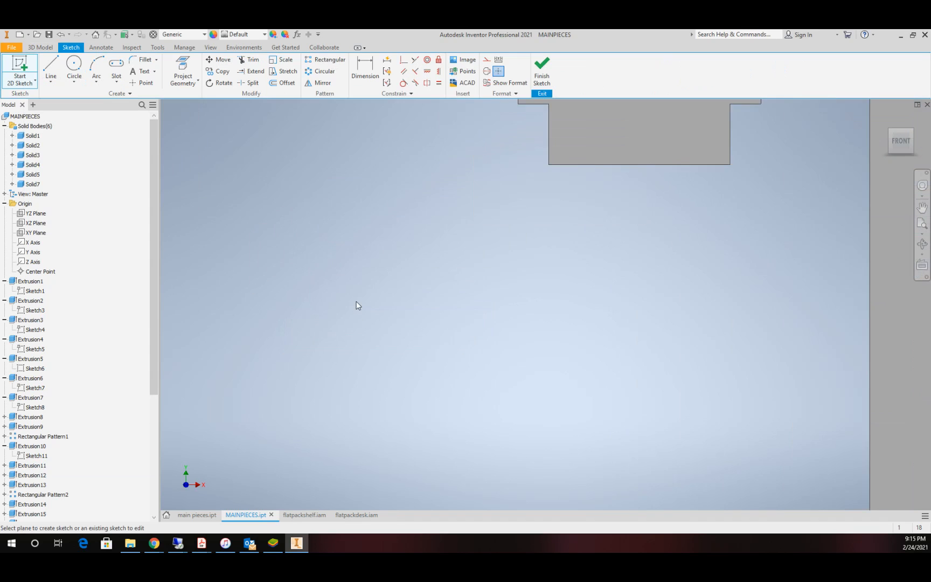
{"action": "scroll", "coordinate": [562, 191], "scroll_direction": "down", "scroll_amount": 8}
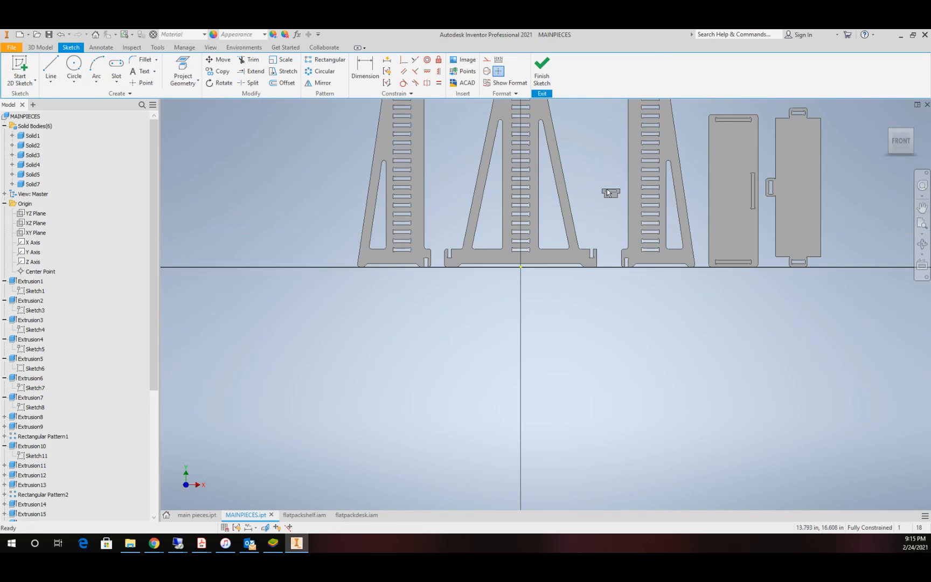
{"action": "scroll", "coordinate": [422, 220], "scroll_direction": "up", "scroll_amount": 2}
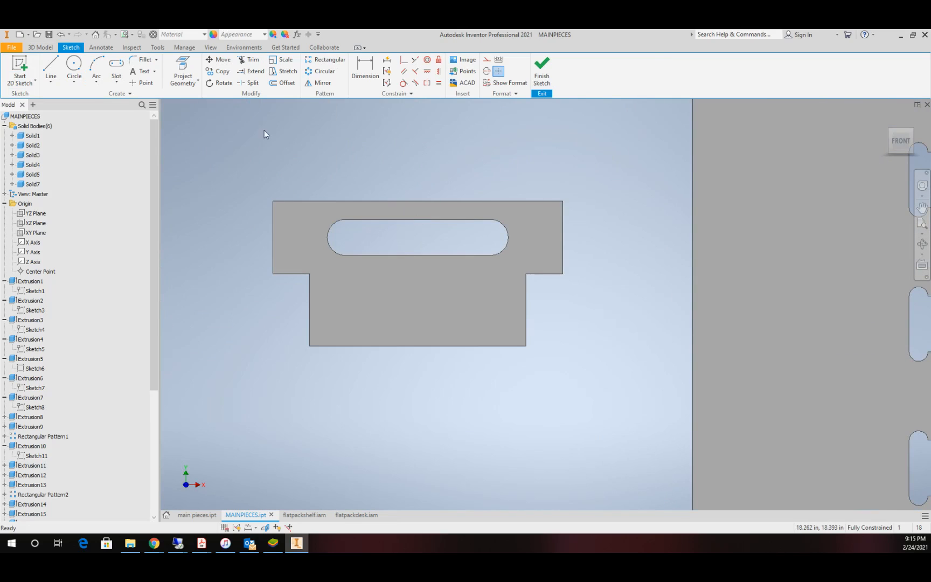
{"action": "left_click", "coordinate": [74, 67]}
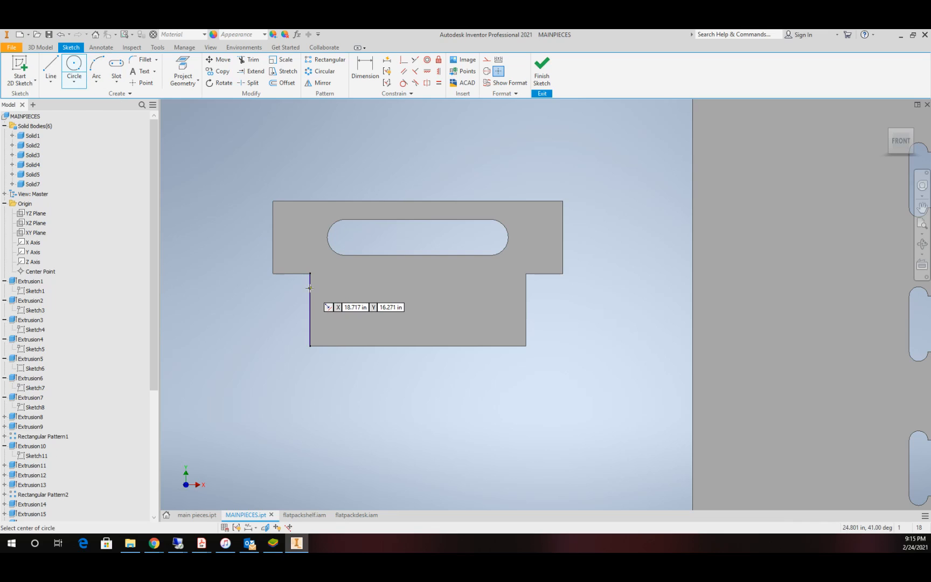
{"action": "left_click", "coordinate": [311, 288]}
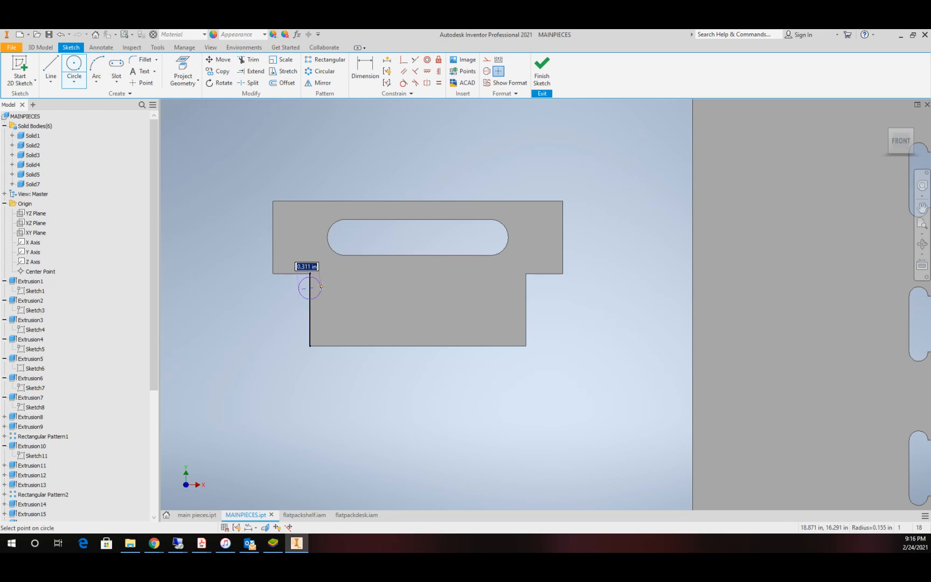
{"action": "type", "text": "td"}
{"action": "key", "text": "Return"}
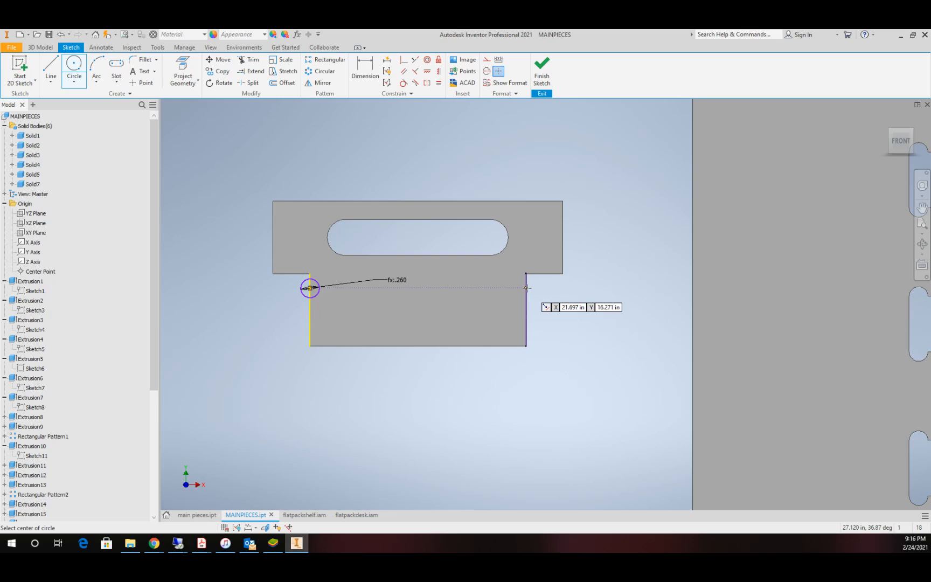
{"action": "left_click", "coordinate": [526, 287]}
{"action": "type", "text": "td"}
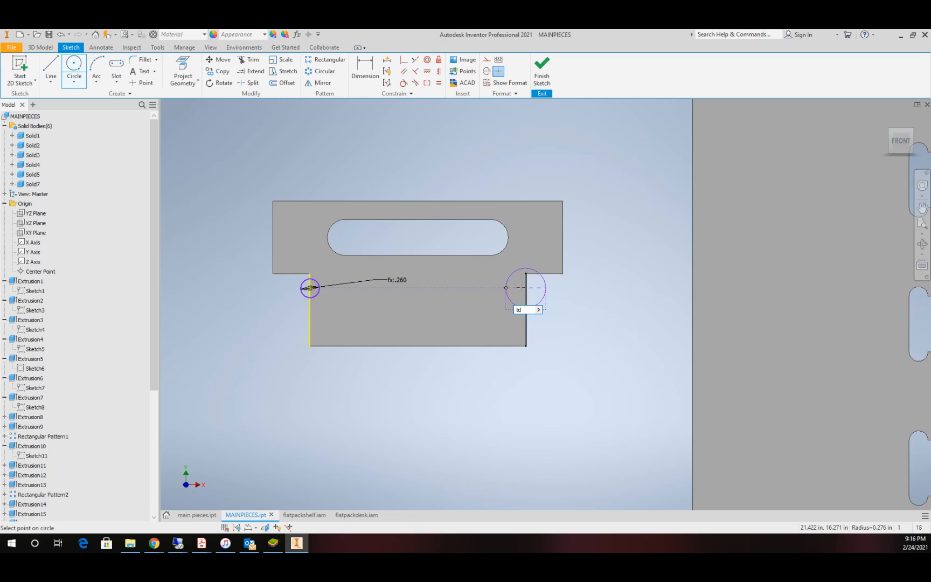
{"action": "key", "text": "Return"}
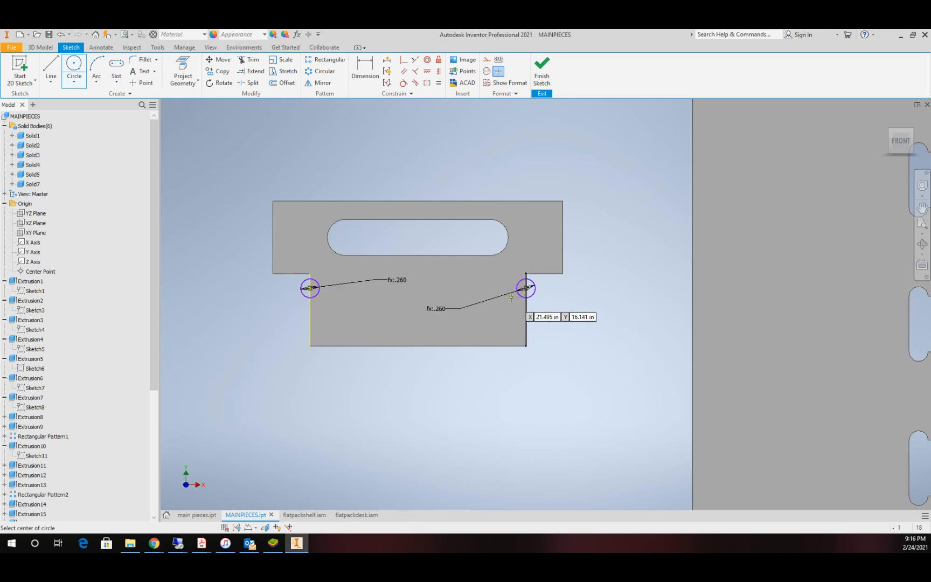
Step: Make both circles tangent to the undersides of the key's shoulders and finish the sketch
{"action": "left_click", "coordinate": [403, 83]}
{"action": "left_click", "coordinate": [304, 281]}
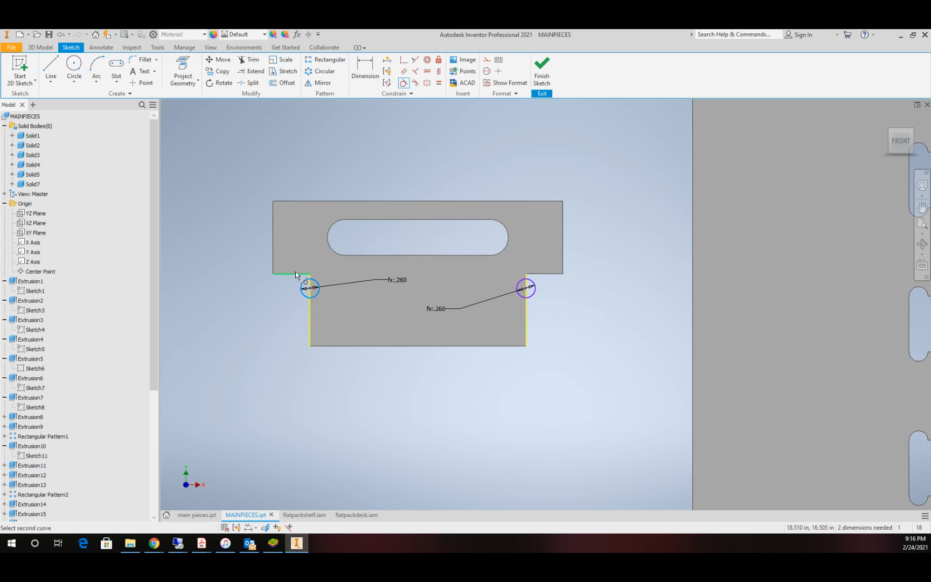
{"action": "left_click", "coordinate": [295, 273]}
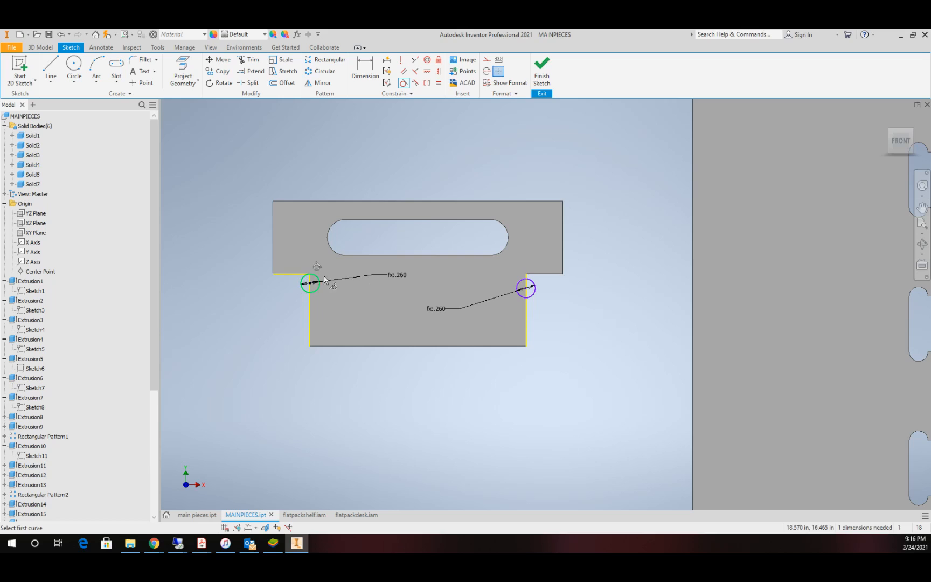
{"action": "left_click", "coordinate": [531, 285]}
{"action": "left_click", "coordinate": [543, 274]}
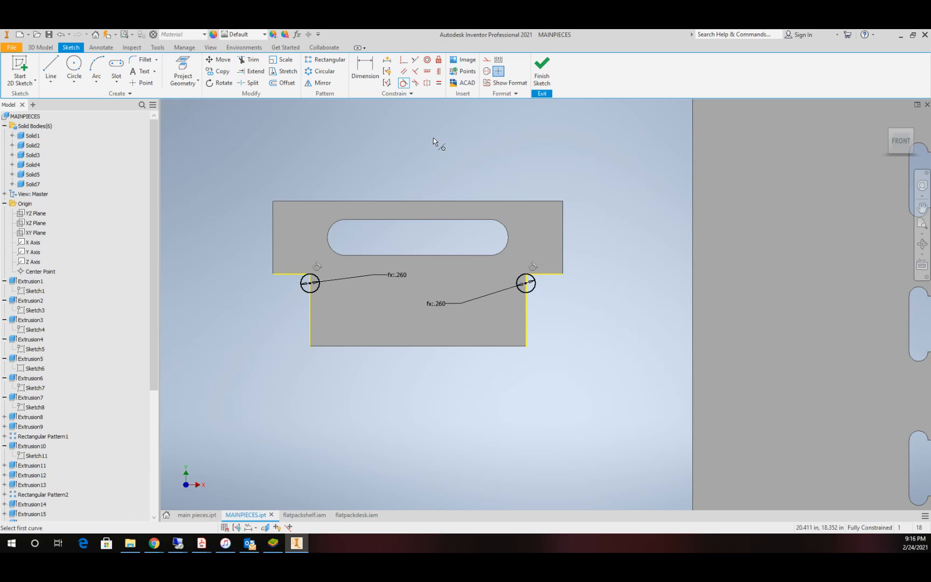
{"action": "left_click", "coordinate": [542, 73]}
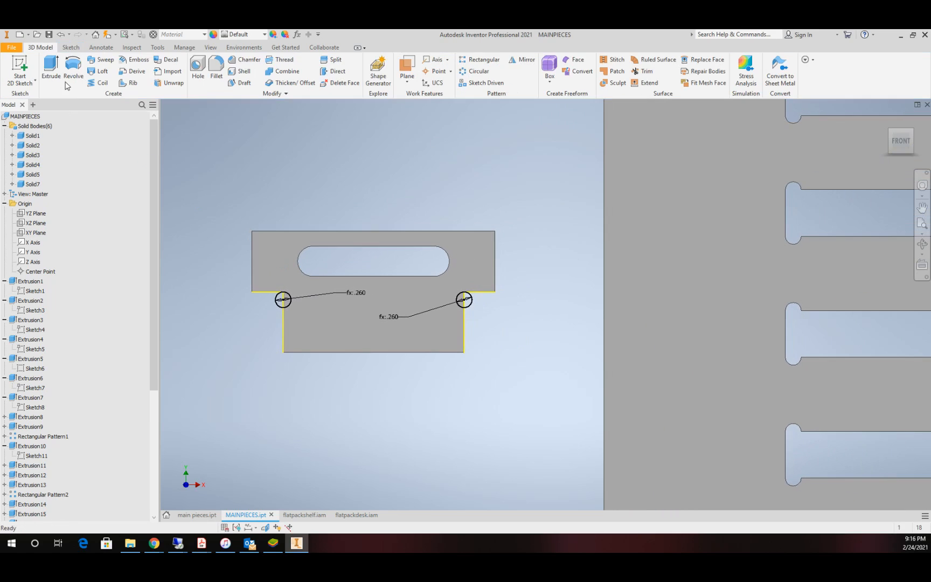
Step: Cut both corner circles through the T-shaped key by a distance of mt, with only the key's solid as the target
{"action": "left_click", "coordinate": [52, 63]}
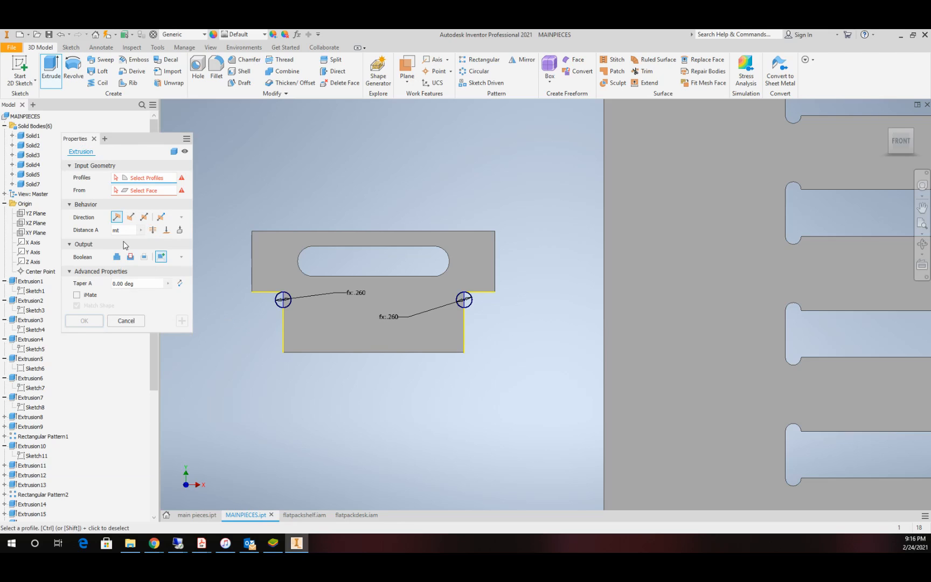
{"action": "left_click", "coordinate": [130, 257]}
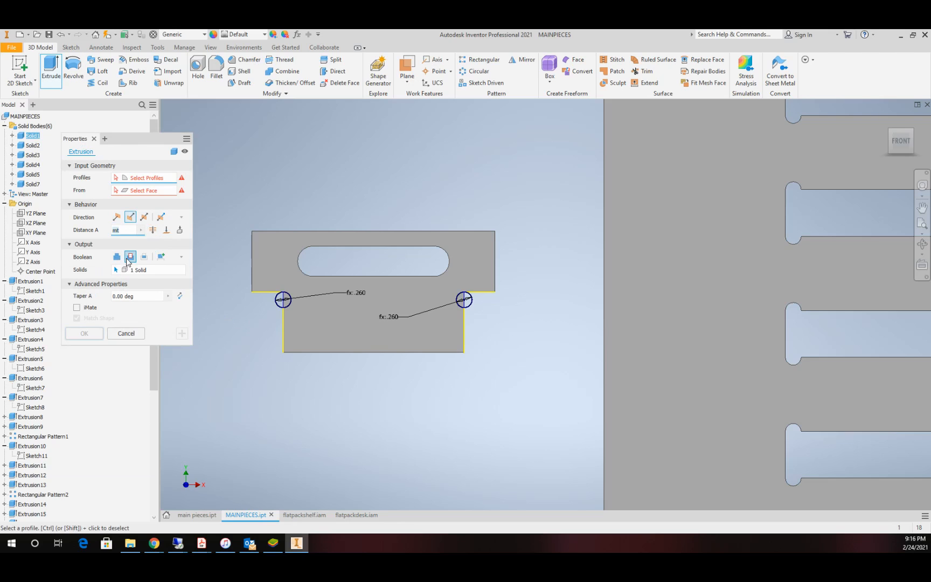
{"action": "left_click", "coordinate": [181, 271]}
{"action": "left_click", "coordinate": [319, 308]}
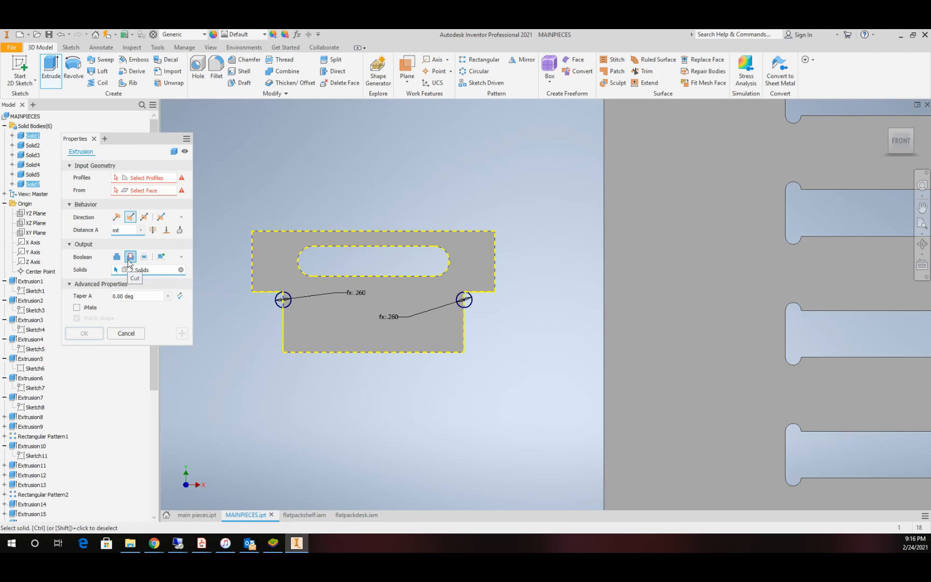
{"action": "left_click", "coordinate": [180, 270]}
{"action": "left_click", "coordinate": [320, 310]}
{"action": "left_click", "coordinate": [141, 179]}
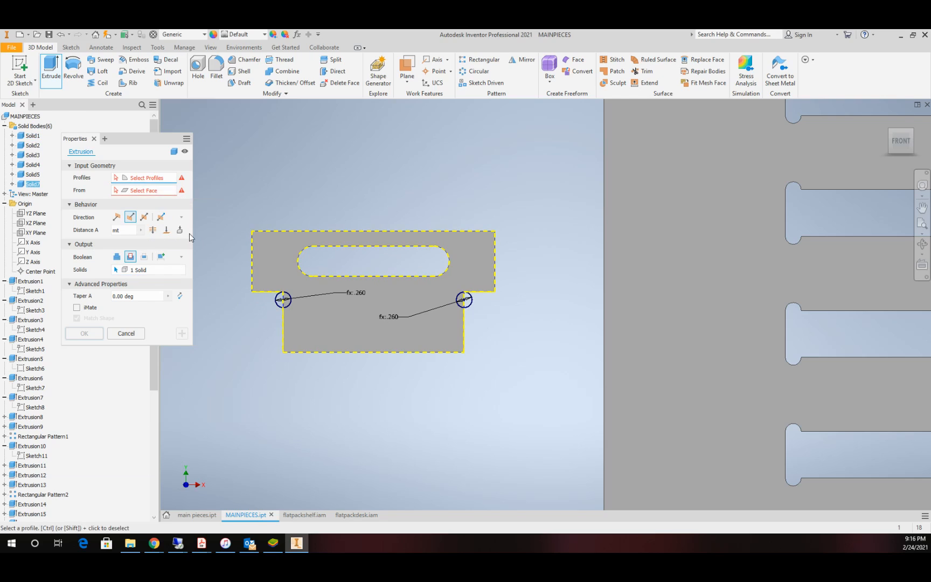
{"action": "left_click", "coordinate": [282, 301]}
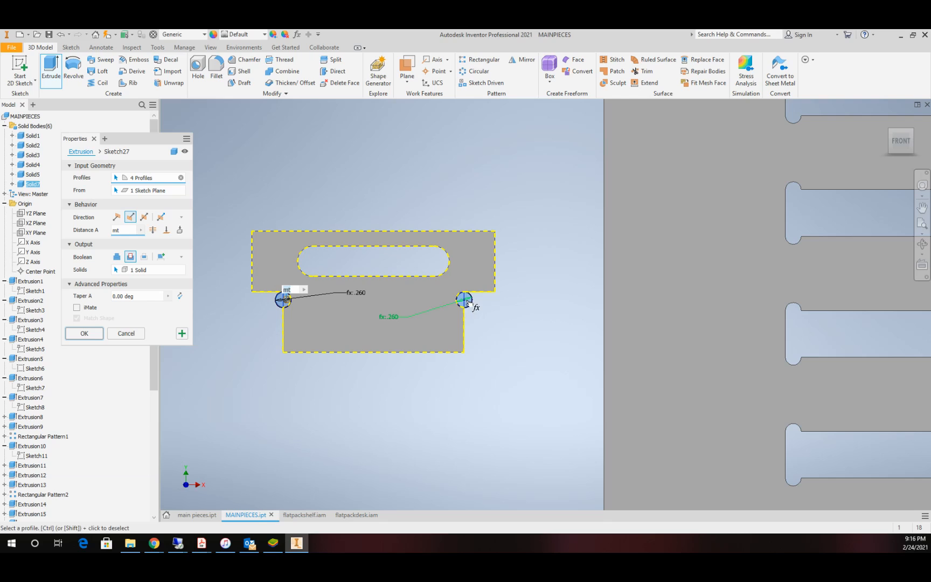
{"action": "left_click", "coordinate": [83, 335]}
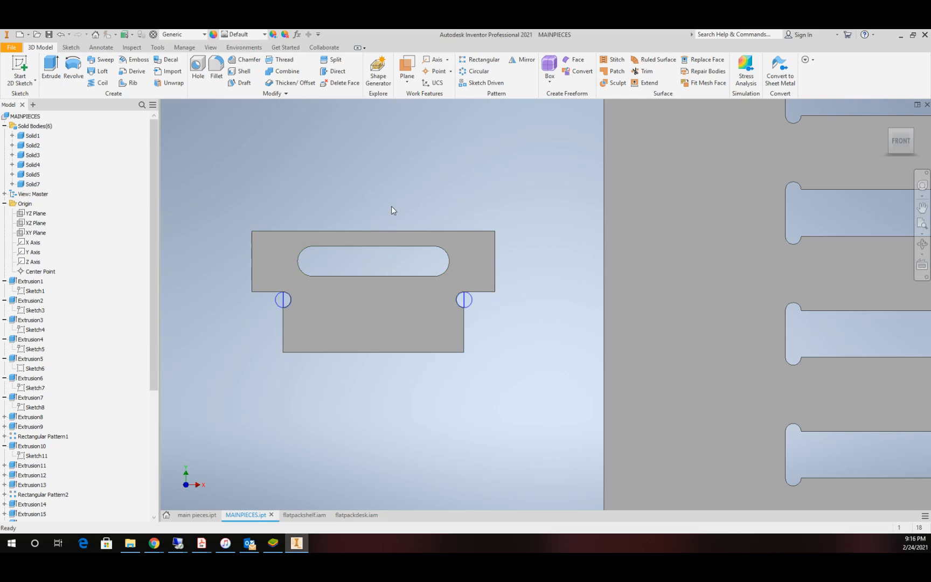
Step: Fillet the two upper outer corners of the T-shaped key with a radius of .5
{"action": "left_click", "coordinate": [922, 244]}
{"action": "left_click_drag", "start_coordinate": [429, 288], "coordinate": [592, 330]}
{"action": "left_click", "coordinate": [216, 67]}
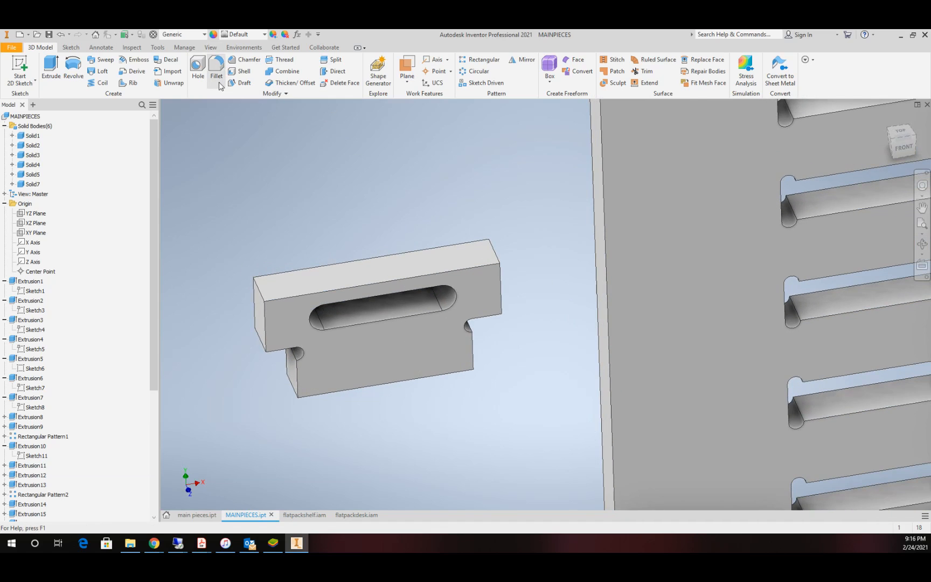
{"action": "left_click", "coordinate": [259, 290]}
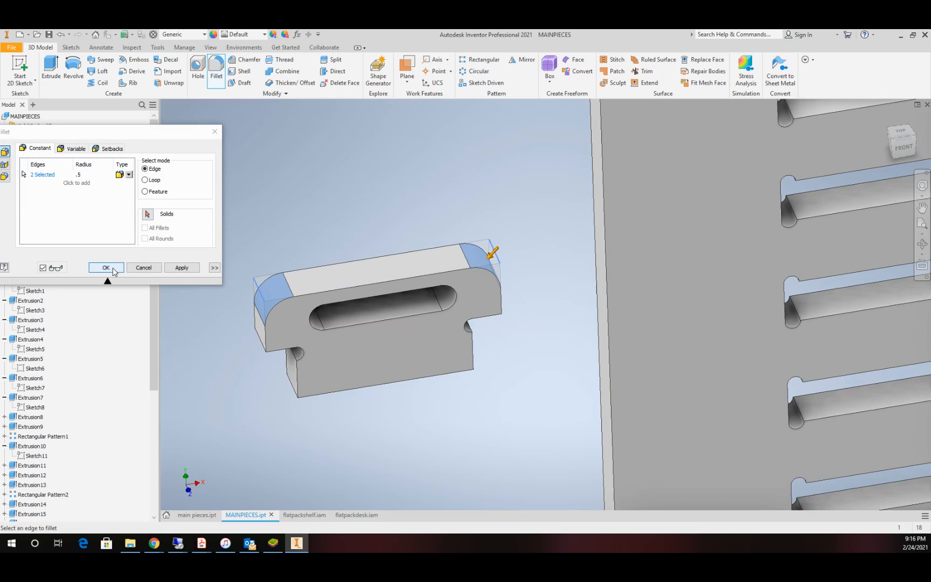
{"action": "left_click", "coordinate": [115, 272]}
Step: Begin making a component from the key's solid body Solid7, without inserting it in a target assembly
{"action": "scroll", "coordinate": [385, 259], "scroll_direction": "down", "scroll_amount": 5}
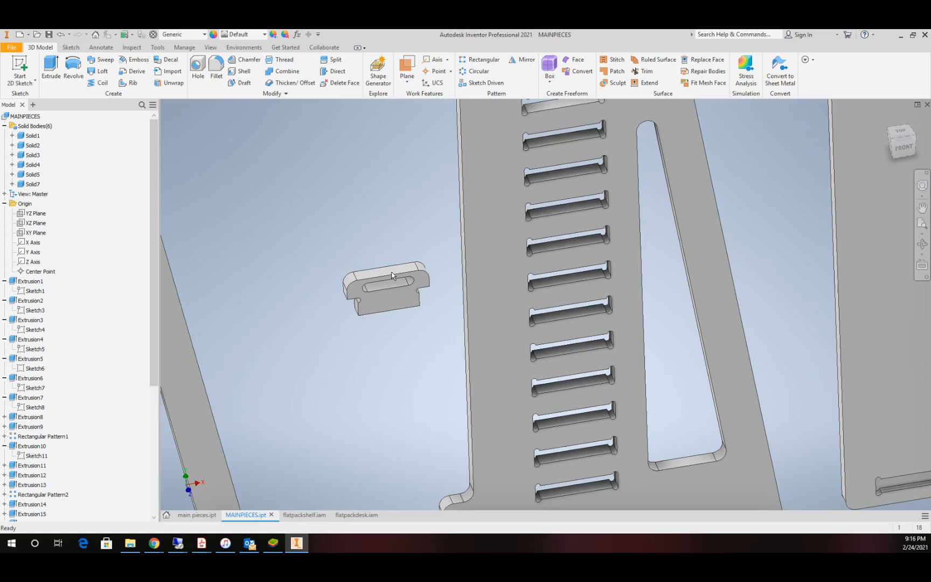
{"action": "left_click", "coordinate": [905, 153]}
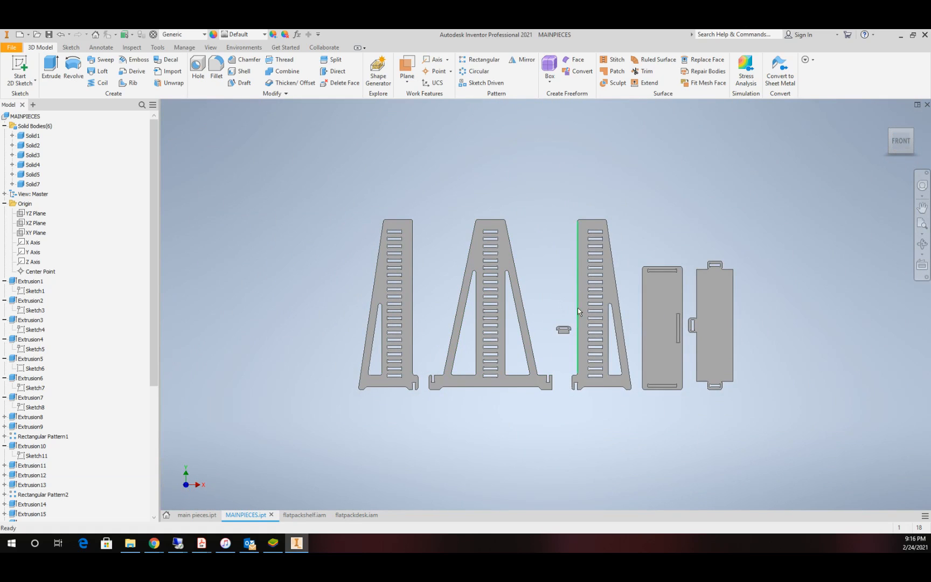
{"action": "scroll", "coordinate": [577, 308], "scroll_direction": "up", "scroll_amount": 3}
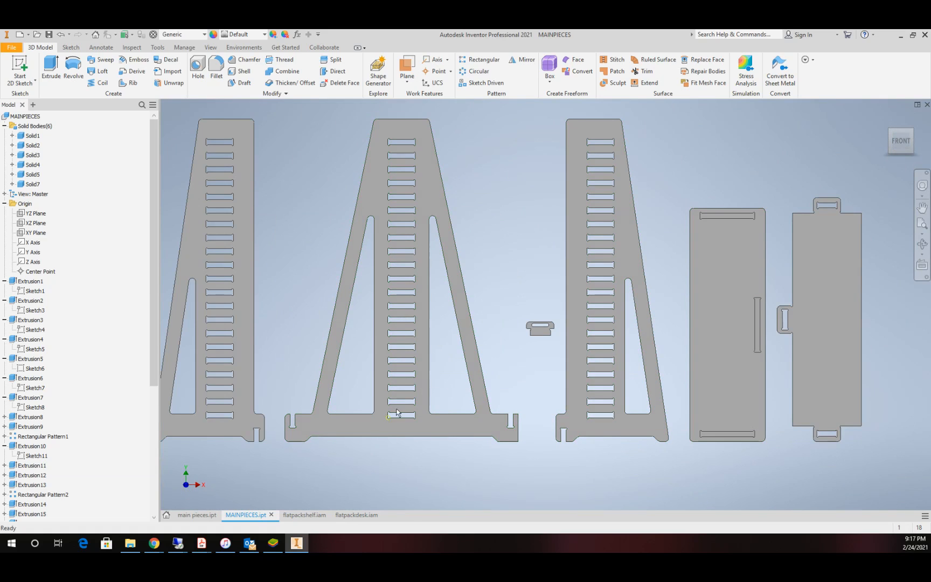
{"action": "scroll", "coordinate": [571, 338], "scroll_direction": "up", "scroll_amount": 3}
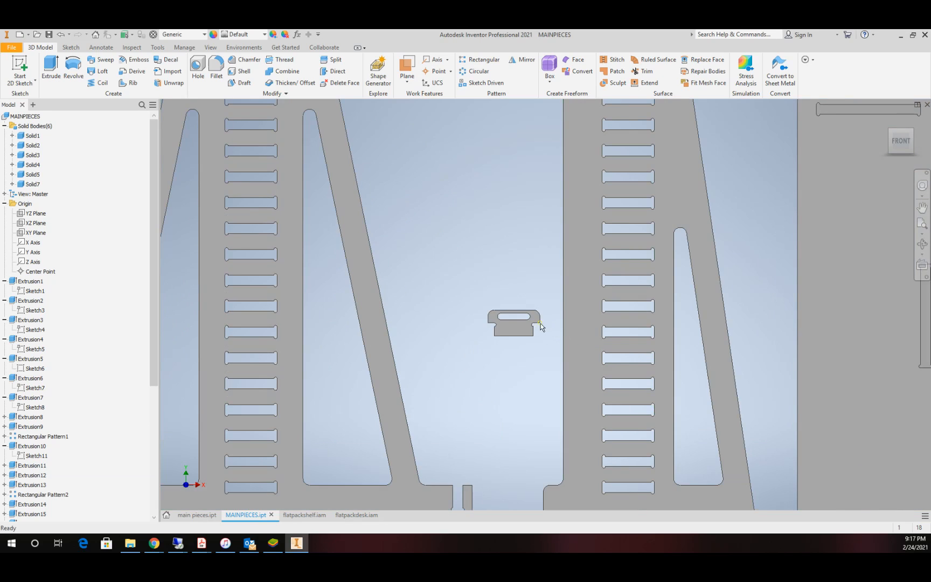
{"action": "scroll", "coordinate": [548, 332], "scroll_direction": "up", "scroll_amount": 3}
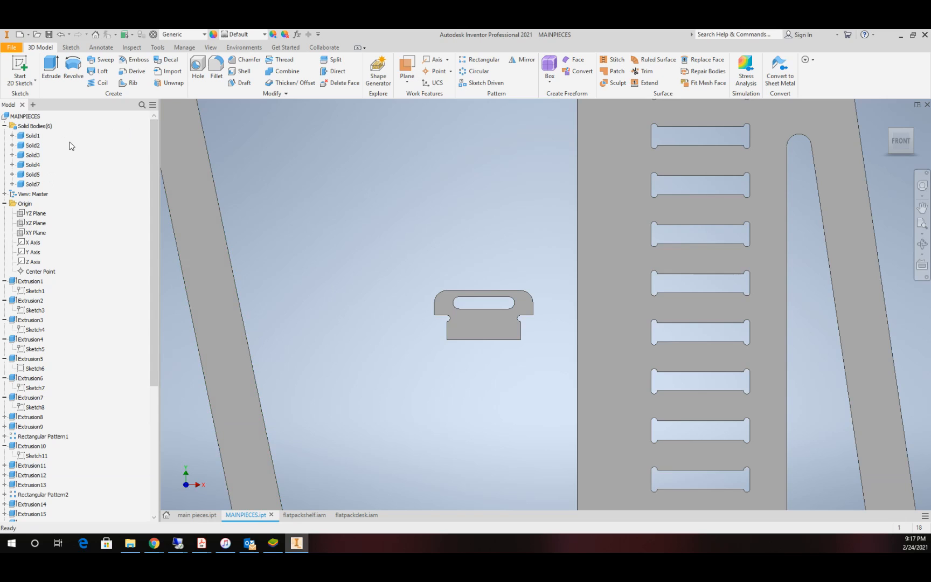
{"action": "left_click", "coordinate": [185, 47]}
{"action": "left_click", "coordinate": [422, 69]}
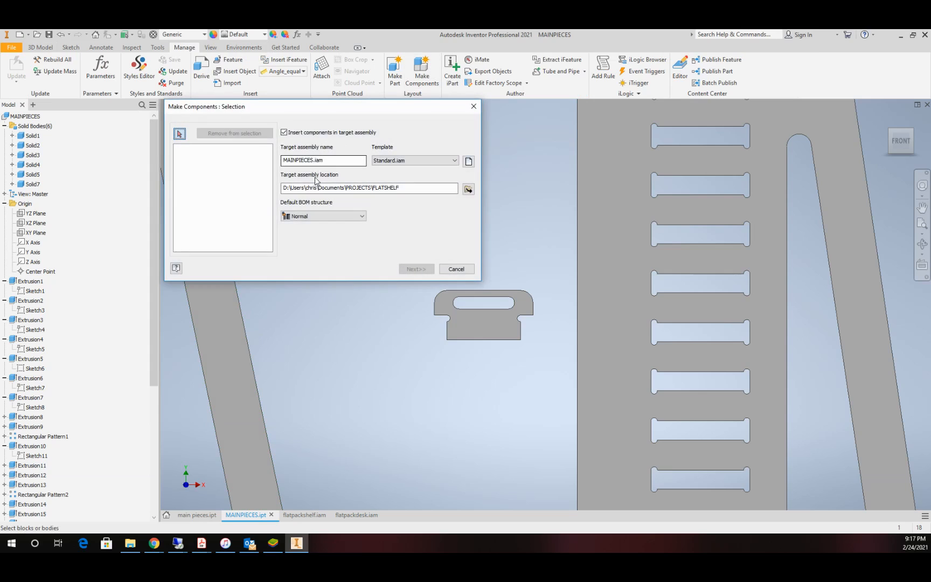
{"action": "left_click", "coordinate": [34, 184]}
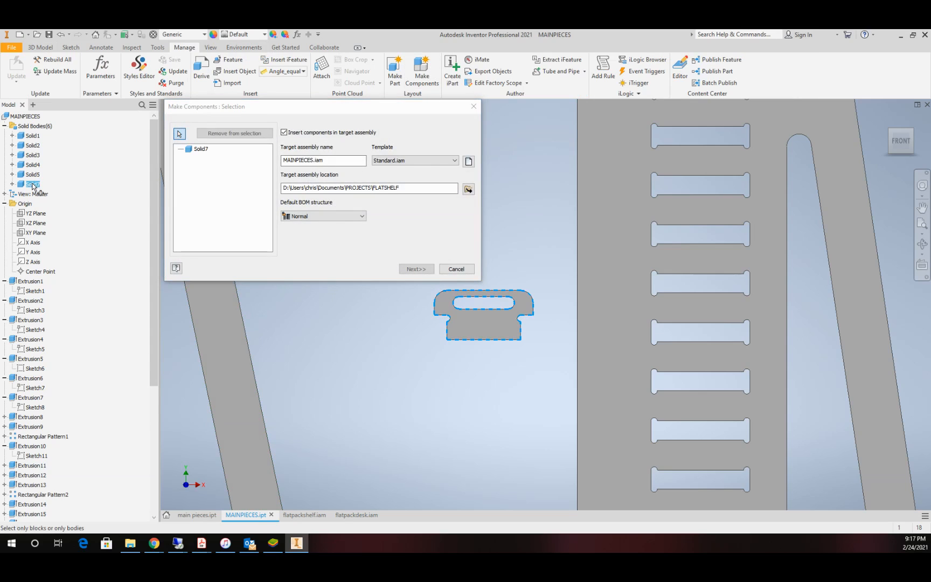
{"action": "left_click", "coordinate": [284, 133]}
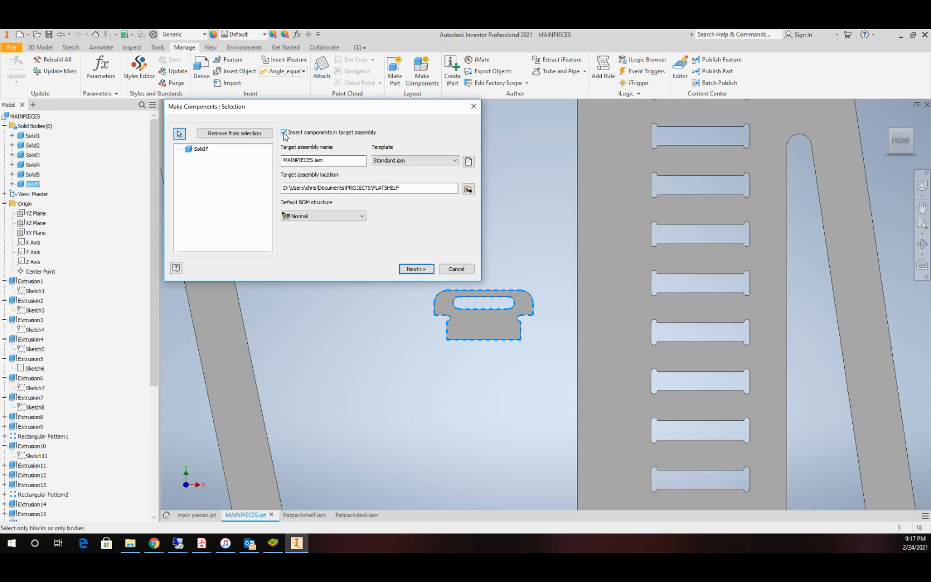
{"action": "left_click", "coordinate": [414, 269]}
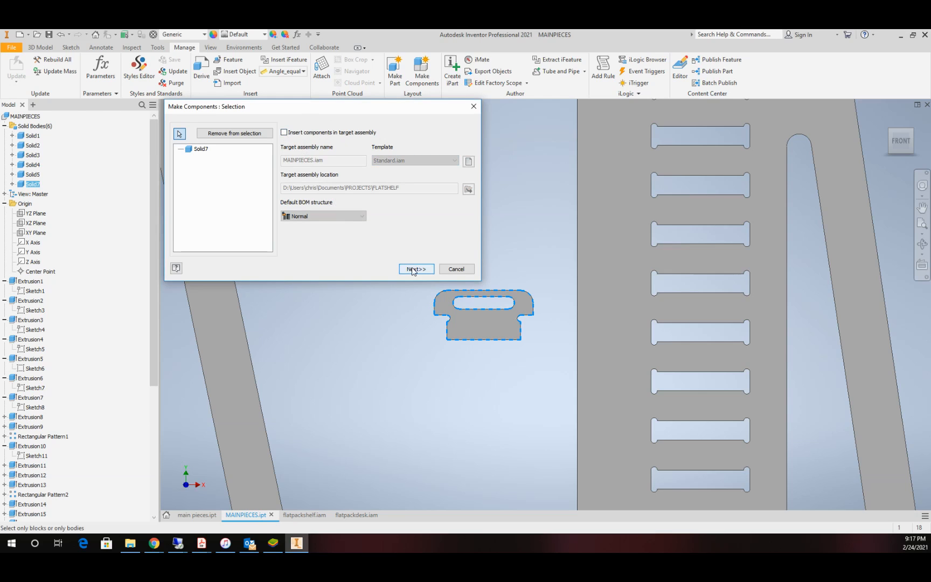
Step: Name the new component pin.ipt, create it, and save it together with the MAINPIECES part
{"action": "left_click", "coordinate": [209, 163]}
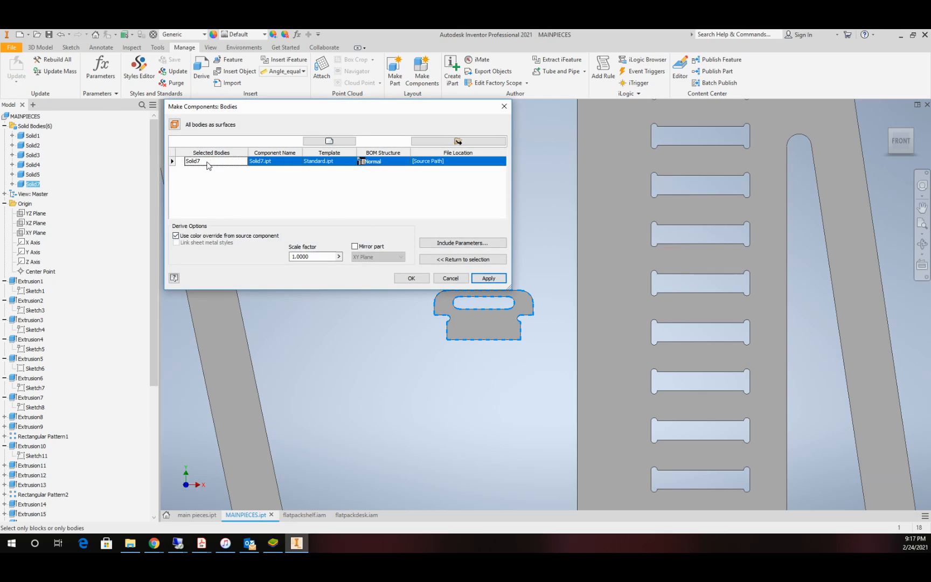
{"action": "left_click", "coordinate": [268, 161]}
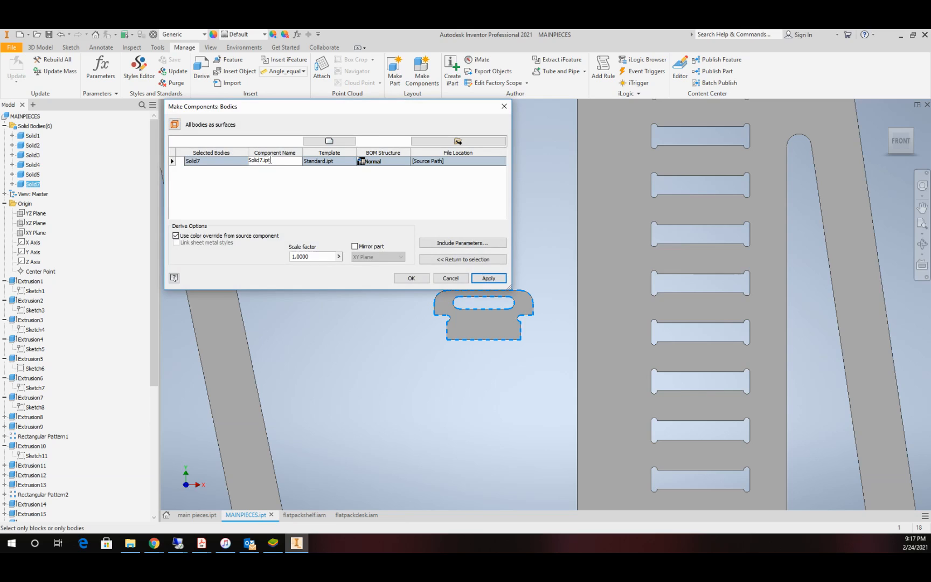
{"action": "type", "text": "pin"}
{"action": "left_click", "coordinate": [410, 279]}
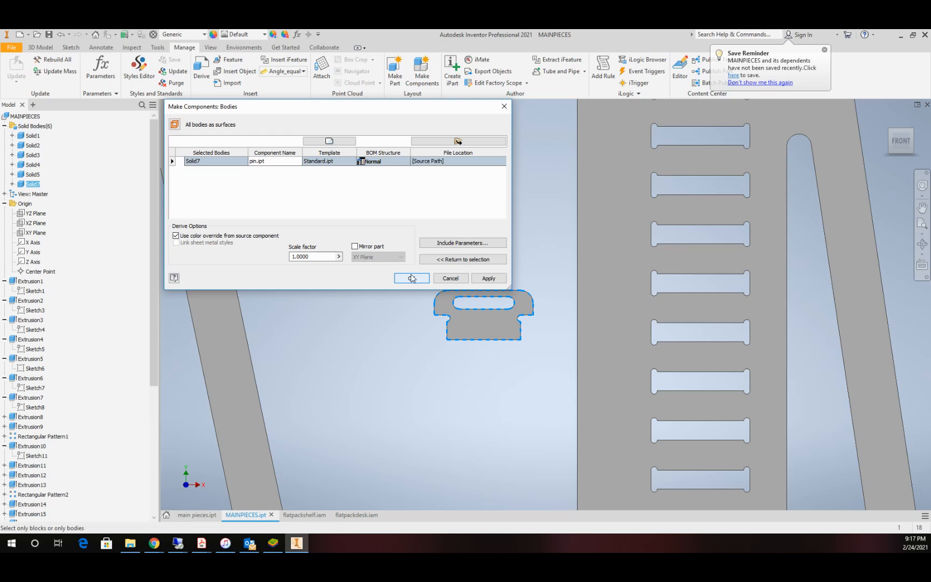
{"action": "left_click", "coordinate": [411, 279]}
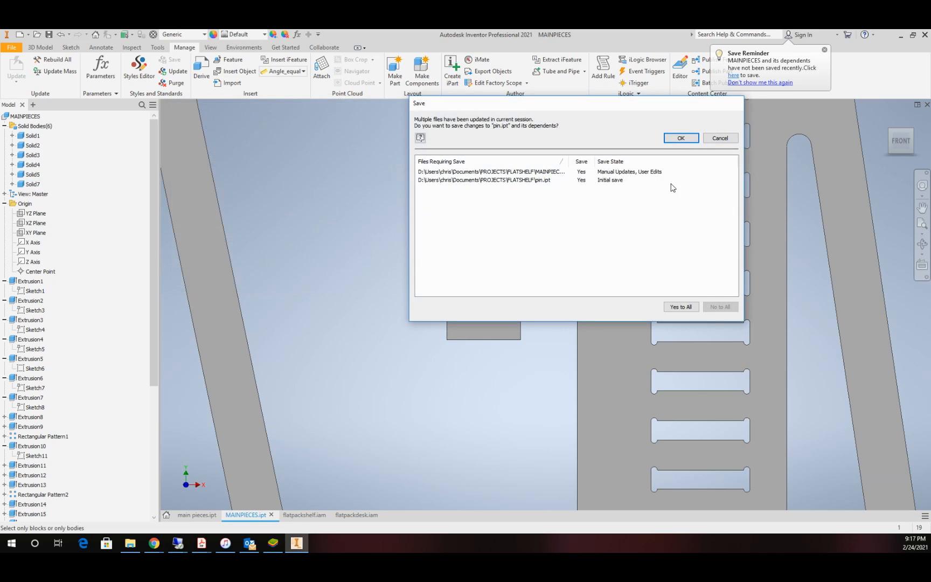
{"action": "left_click", "coordinate": [680, 138]}
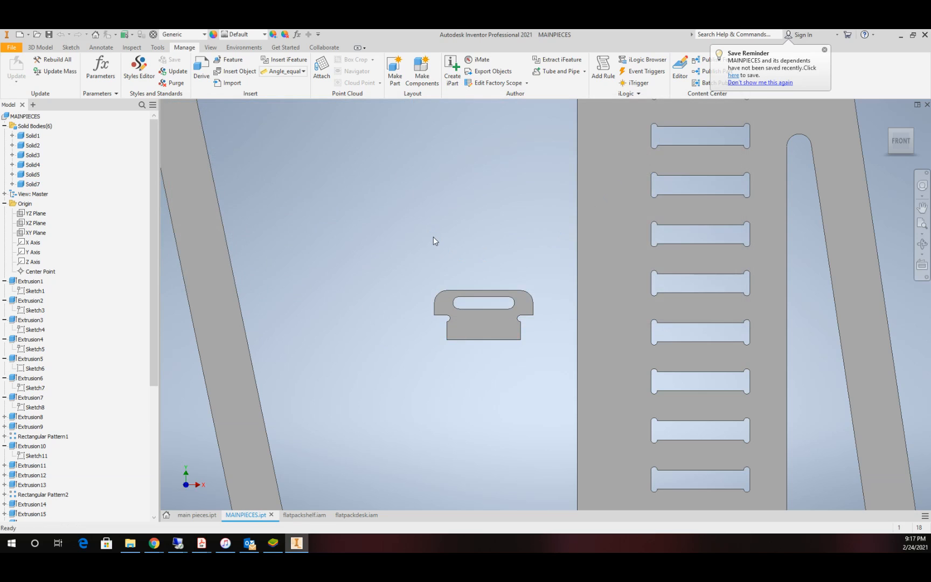
Step: Switch to the flatpackshelf assembly and place three copies of the pin component beside the shelf unit
{"action": "left_click", "coordinate": [301, 516]}
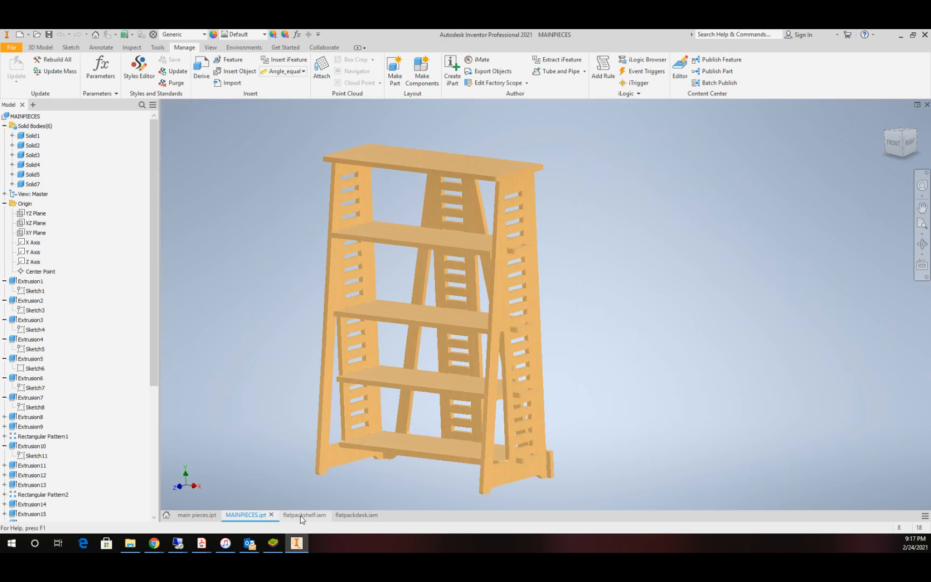
{"action": "scroll", "coordinate": [592, 314], "scroll_direction": "down", "scroll_amount": 3}
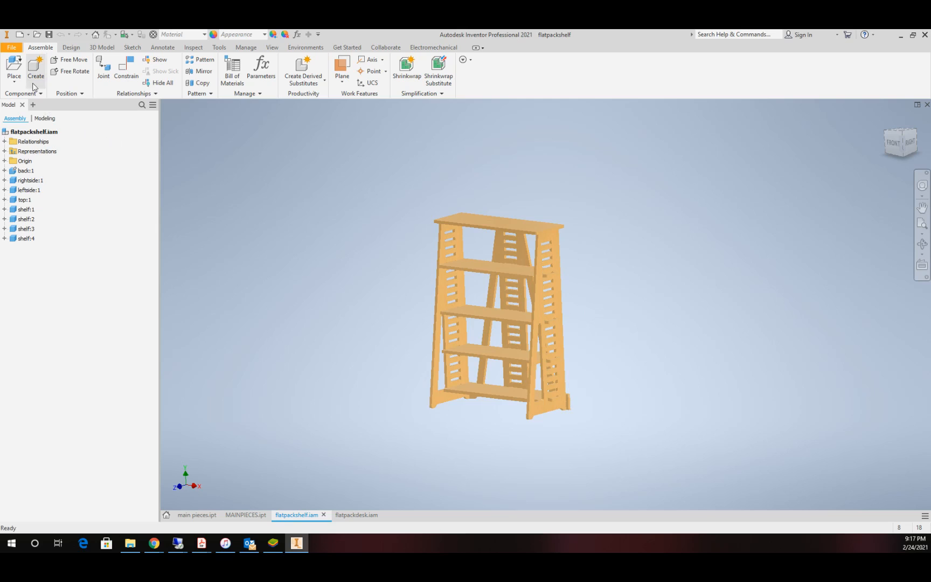
{"action": "left_click", "coordinate": [15, 69]}
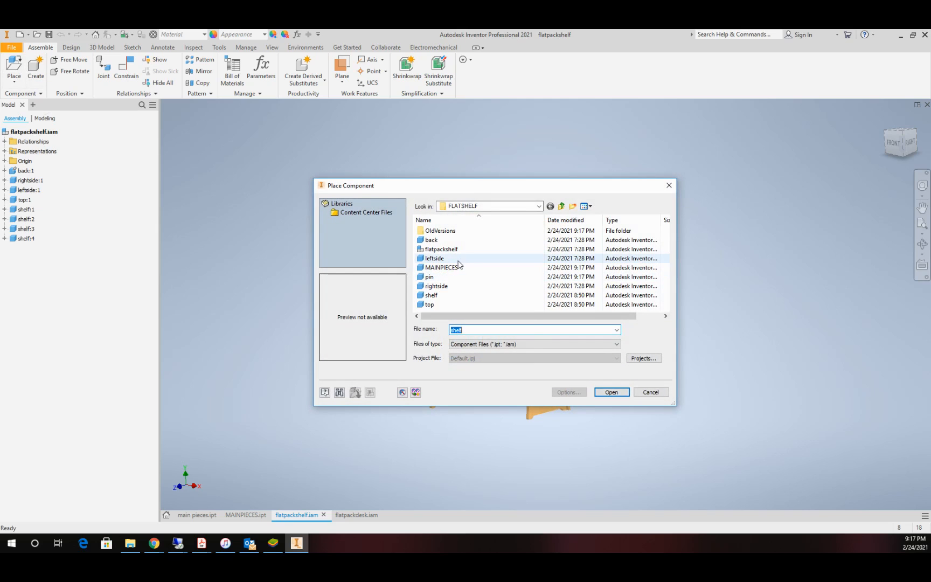
{"action": "left_click", "coordinate": [430, 277]}
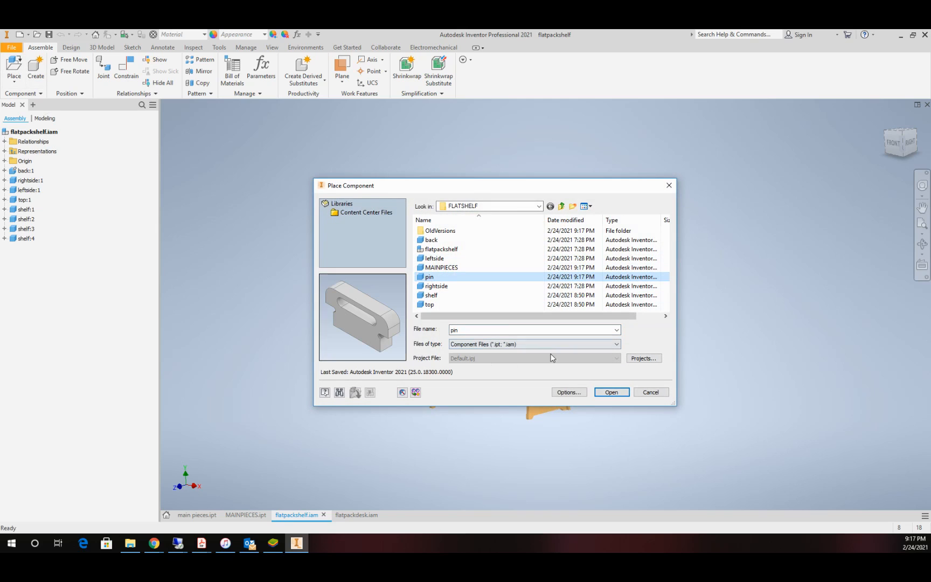
{"action": "left_click", "coordinate": [611, 392]}
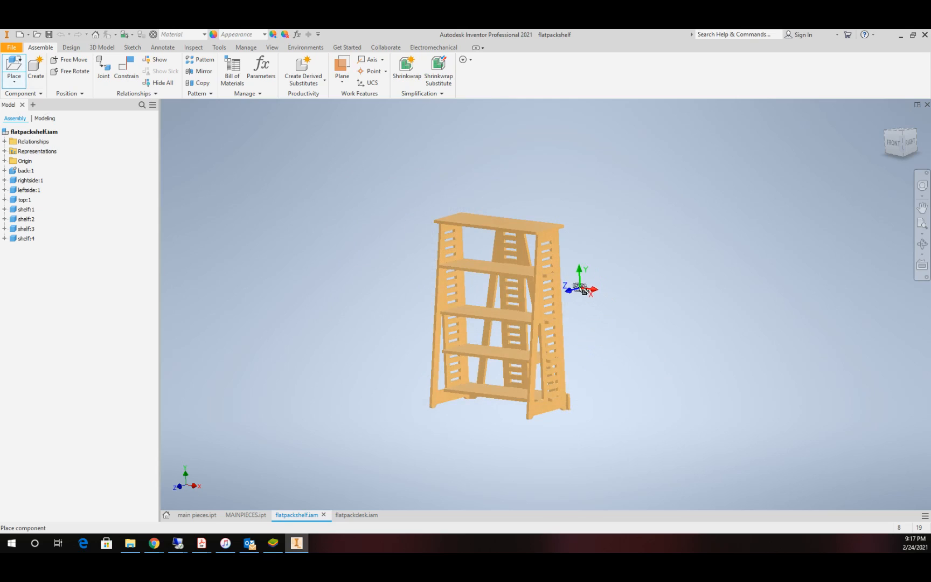
{"action": "left_click", "coordinate": [586, 266]}
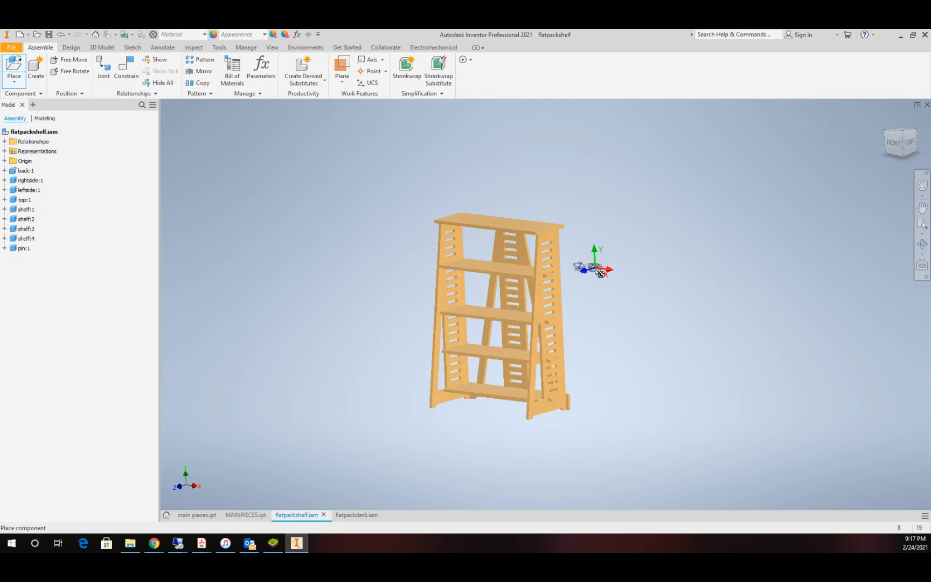
{"action": "left_click", "coordinate": [600, 241]}
{"action": "left_click", "coordinate": [616, 264]}
{"action": "key", "text": "Escape"}
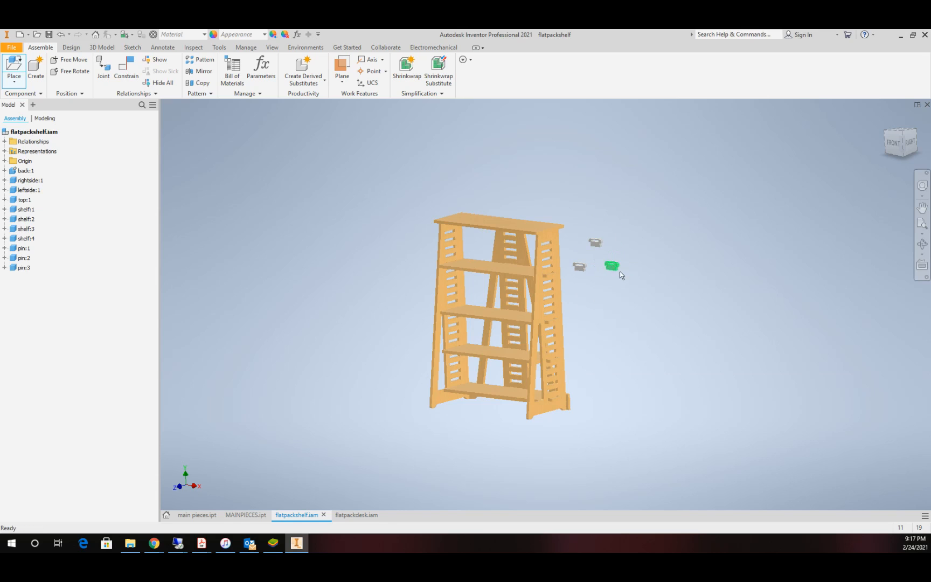
Step: Move the first pin close to the side panel and examine the slotted shelf tab that it has to lock
{"action": "scroll", "coordinate": [575, 265], "scroll_direction": "down", "scroll_amount": 6}
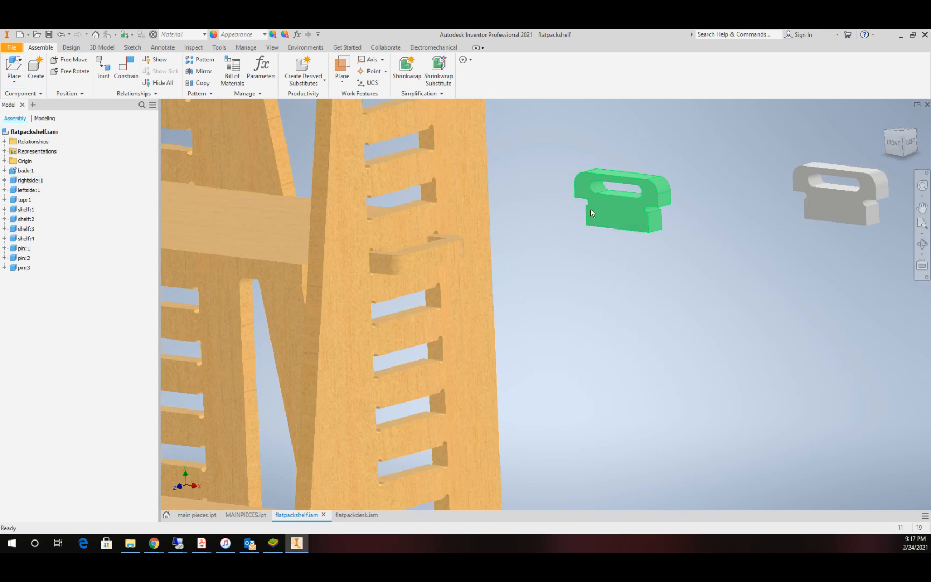
{"action": "left_click_drag", "start_coordinate": [632, 202], "coordinate": [515, 246]}
{"action": "scroll", "coordinate": [408, 235], "scroll_direction": "down", "scroll_amount": 6}
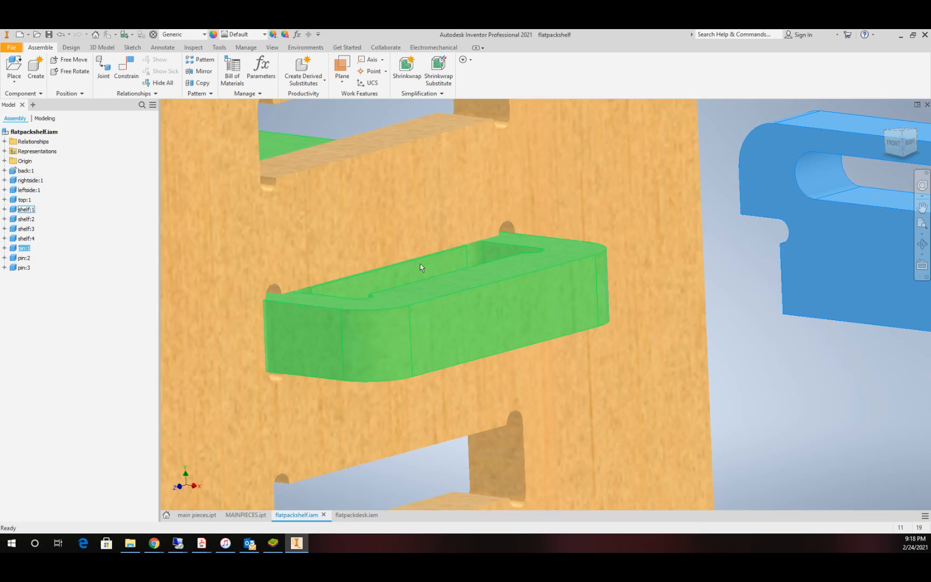
{"action": "scroll", "coordinate": [701, 274], "scroll_direction": "up", "scroll_amount": 6}
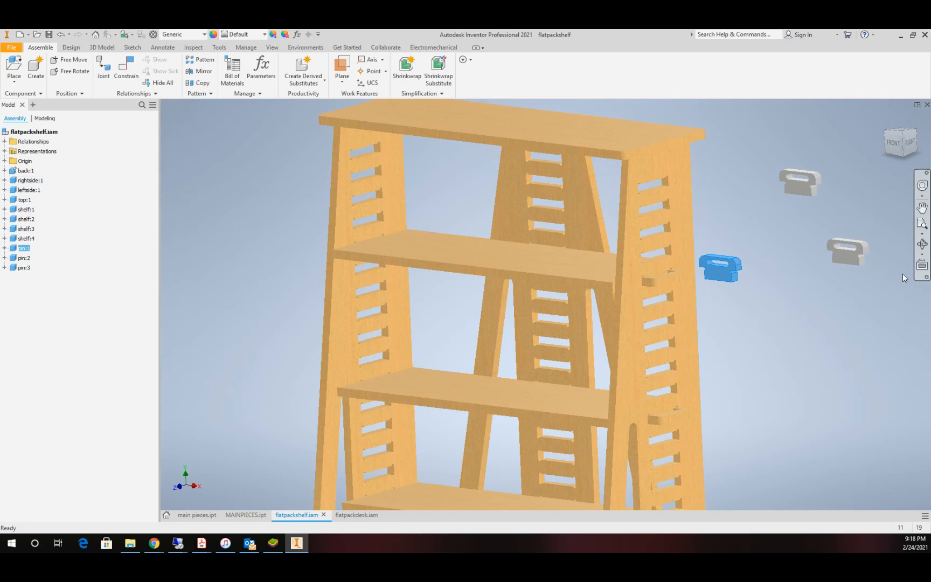
{"action": "left_click", "coordinate": [921, 244]}
{"action": "left_click_drag", "start_coordinate": [579, 306], "coordinate": [565, 374]}
{"action": "scroll", "coordinate": [557, 350], "scroll_direction": "down", "scroll_amount": 8}
{"action": "key", "text": "Escape"}
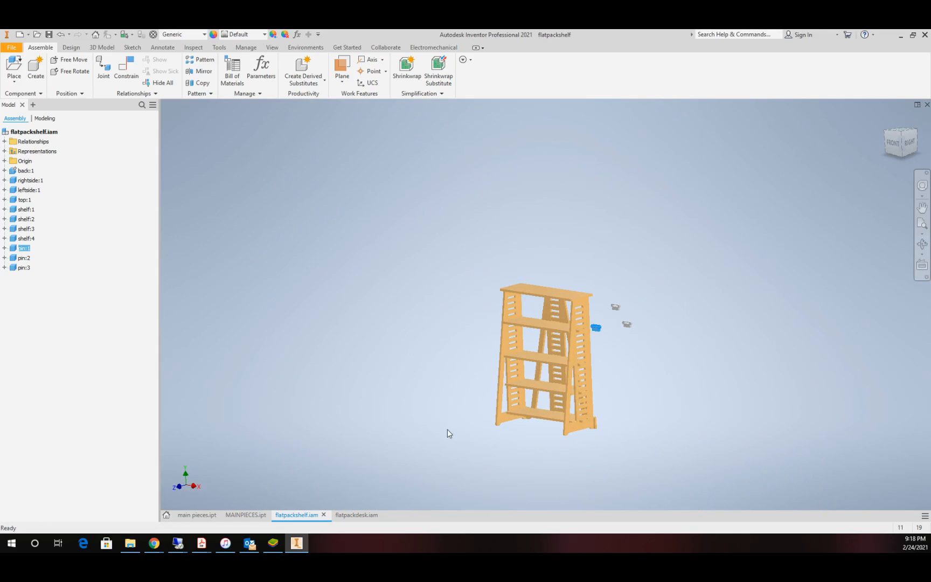
Step: Return to the MAINPIECES part and collapse Solid Bodies, Origin and Extrusion1 through Extrusion6 in the model tree
{"action": "left_click", "coordinate": [246, 515]}
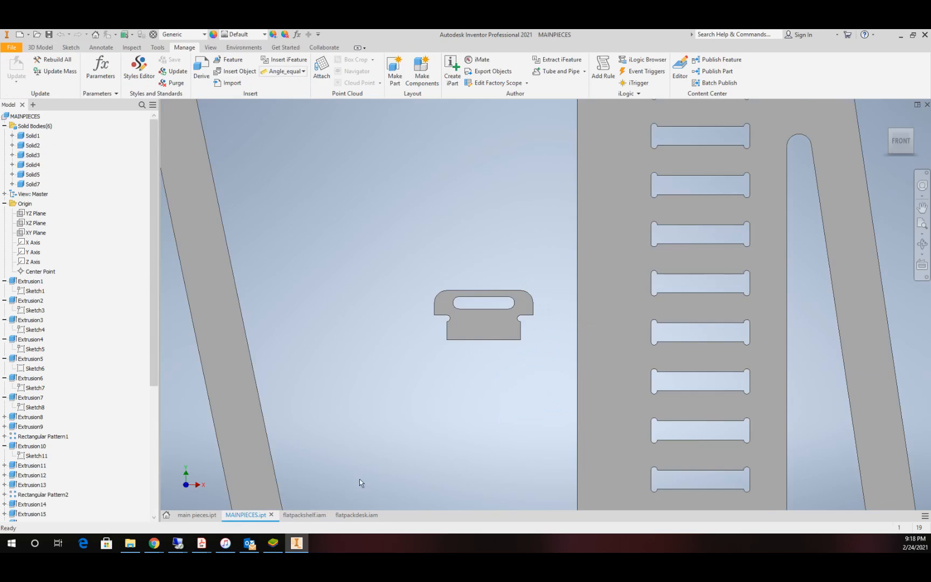
{"action": "scroll", "coordinate": [539, 403], "scroll_direction": "down", "scroll_amount": 6}
{"action": "scroll", "coordinate": [603, 412], "scroll_direction": "up", "scroll_amount": 3}
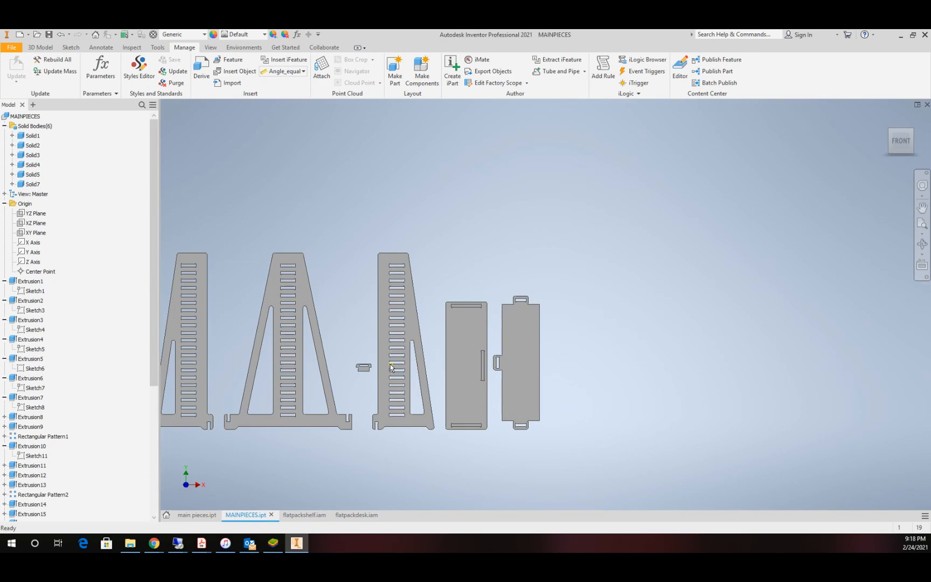
{"action": "scroll", "coordinate": [381, 362], "scroll_direction": "down", "scroll_amount": 4}
{"action": "scroll", "coordinate": [334, 359], "scroll_direction": "up", "scroll_amount": 3}
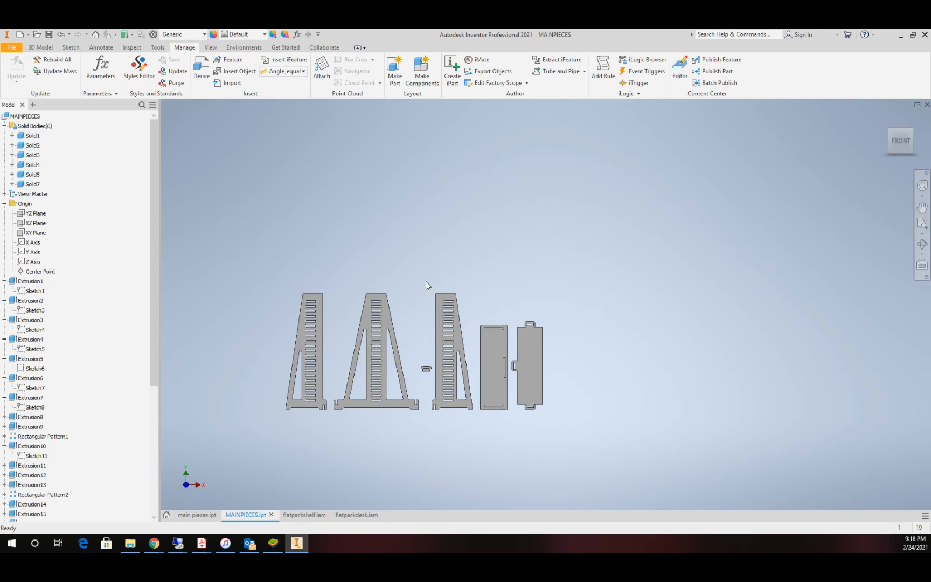
{"action": "left_click", "coordinate": [4, 126]}
{"action": "left_click", "coordinate": [5, 145]}
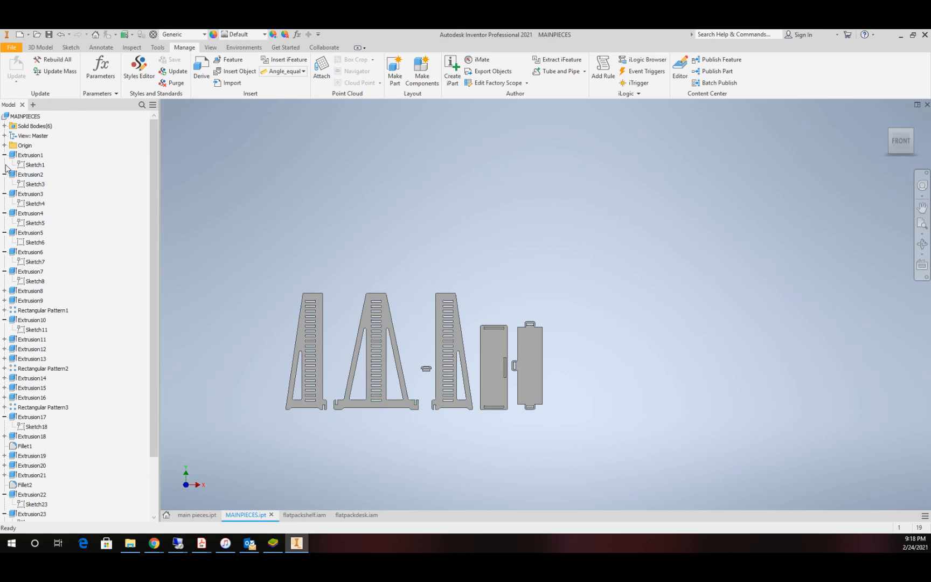
{"action": "left_click", "coordinate": [4, 155]}
{"action": "left_click", "coordinate": [4, 165]}
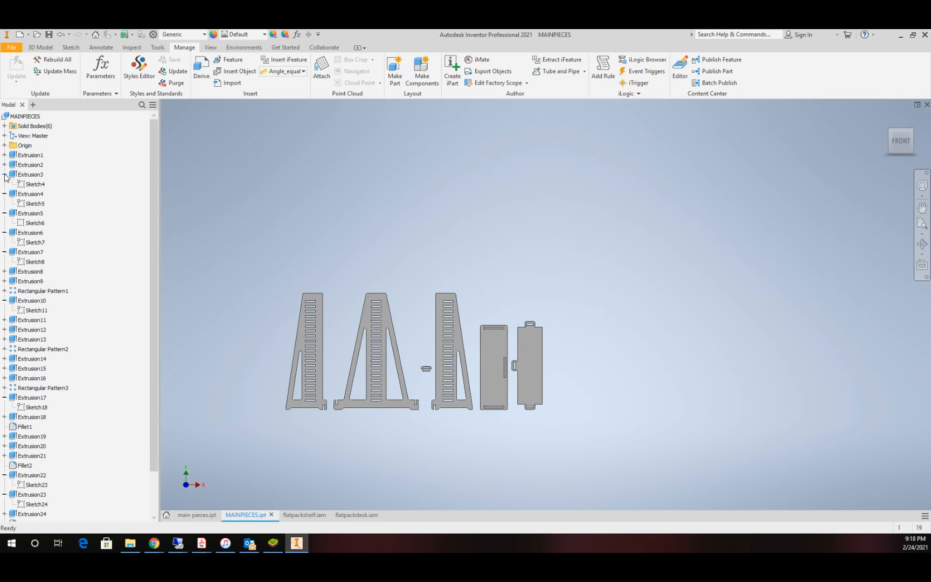
{"action": "left_click", "coordinate": [4, 175]}
{"action": "left_click", "coordinate": [5, 184]}
{"action": "left_click", "coordinate": [5, 194]}
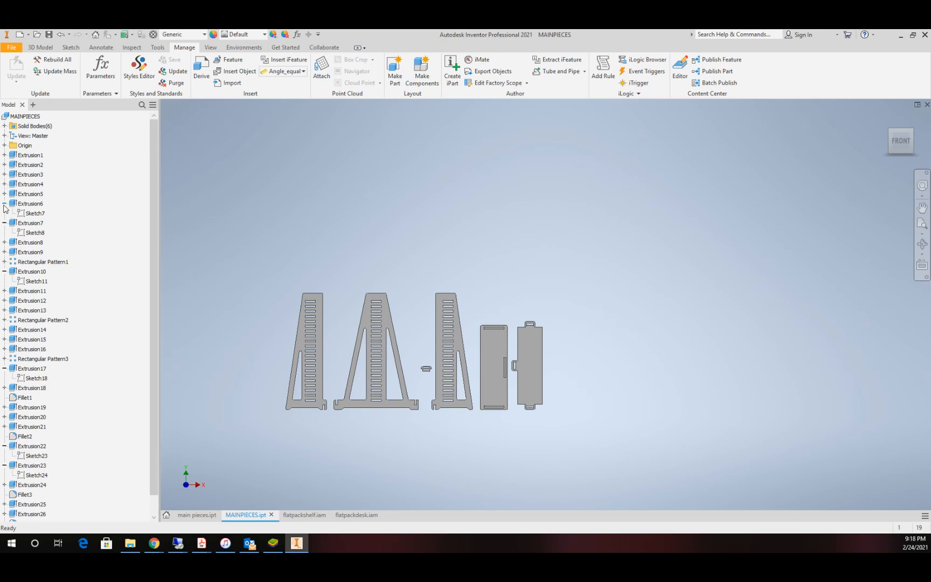
{"action": "left_click", "coordinate": [4, 204]}
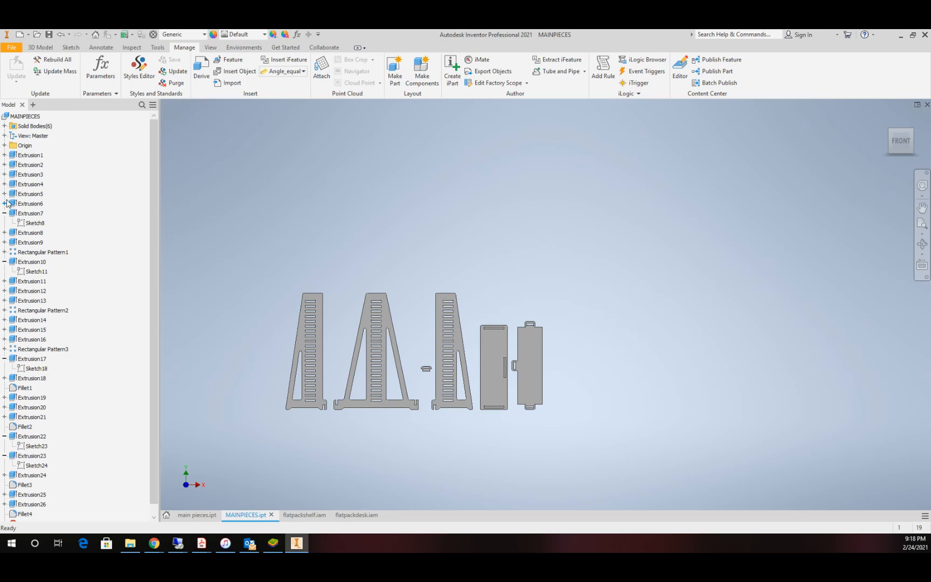
{"action": "left_click", "coordinate": [41, 47]}
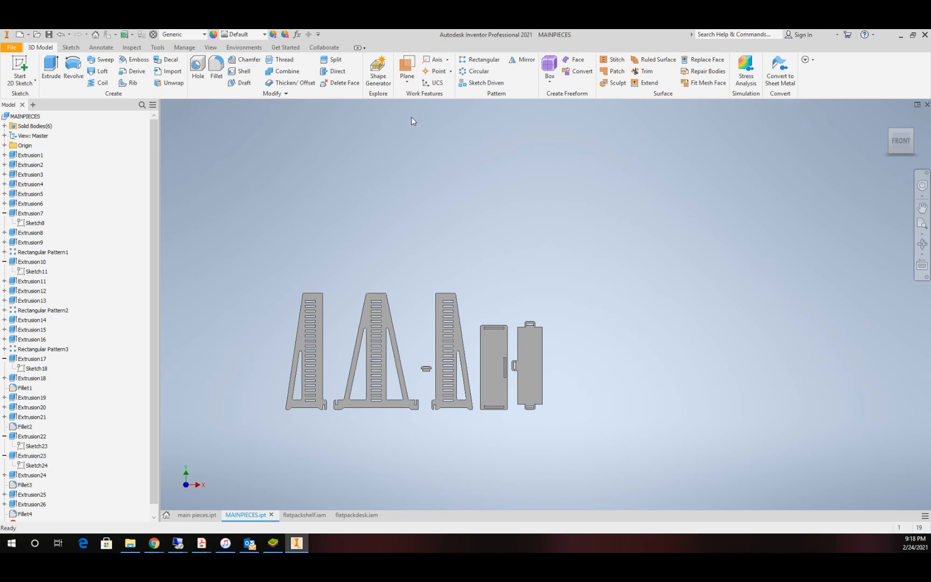
Step: Create a work plane offset 5 in from the front face of the central back panel
{"action": "left_click", "coordinate": [408, 86]}
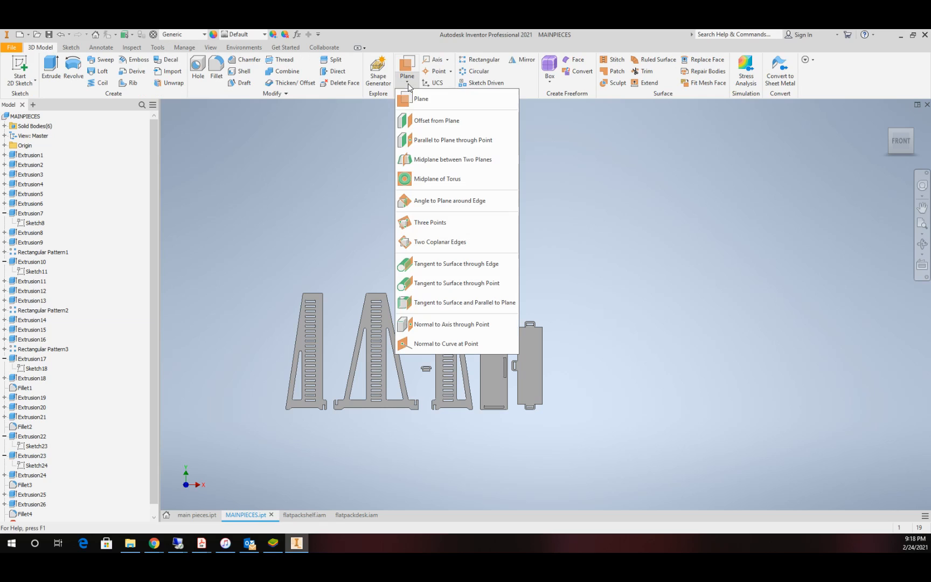
{"action": "left_click", "coordinate": [428, 121]}
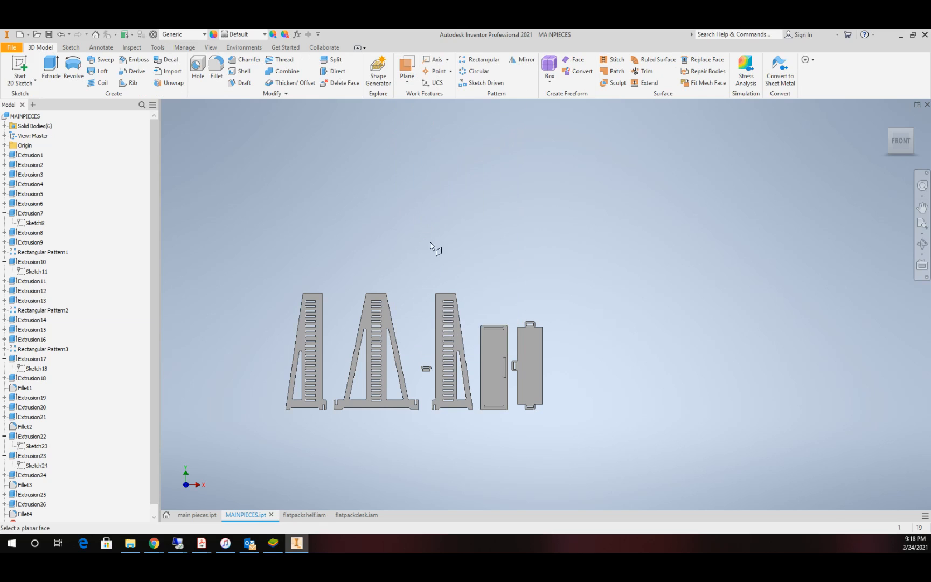
{"action": "left_click", "coordinate": [383, 322]}
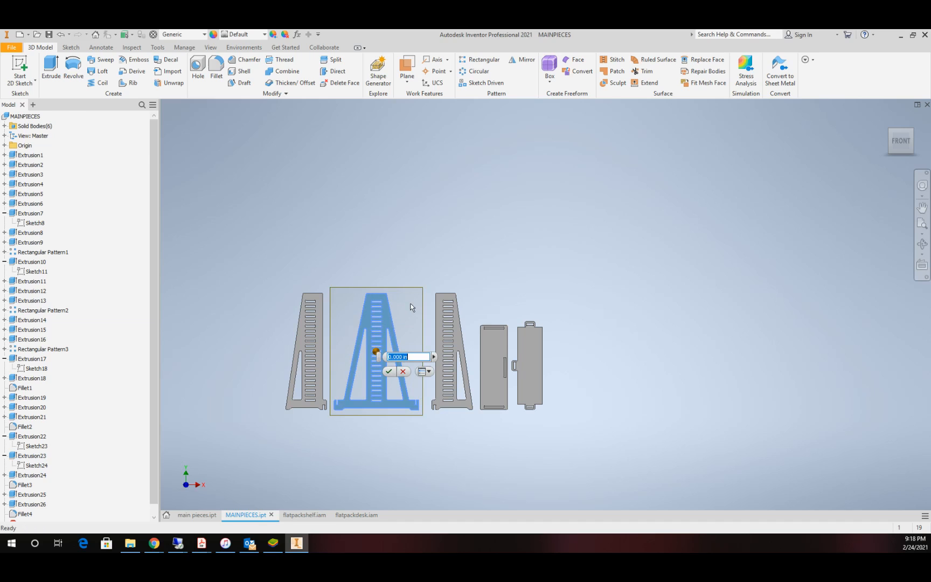
{"action": "type", "text": "5"}
{"action": "key", "text": "Return"}
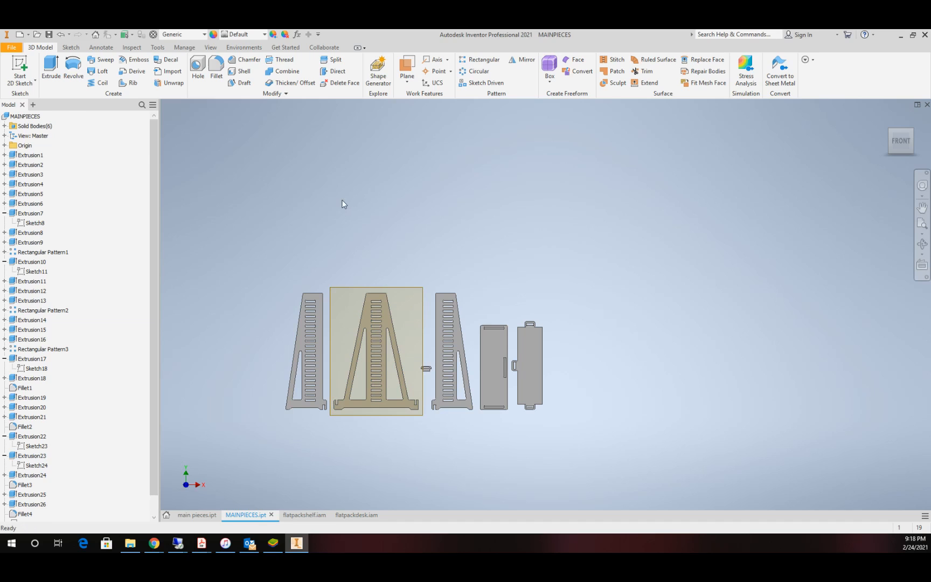
Step: Start a sketch on the offset work plane and project the outlines of the back panel, both side panels and the pin
{"action": "left_click", "coordinate": [20, 68]}
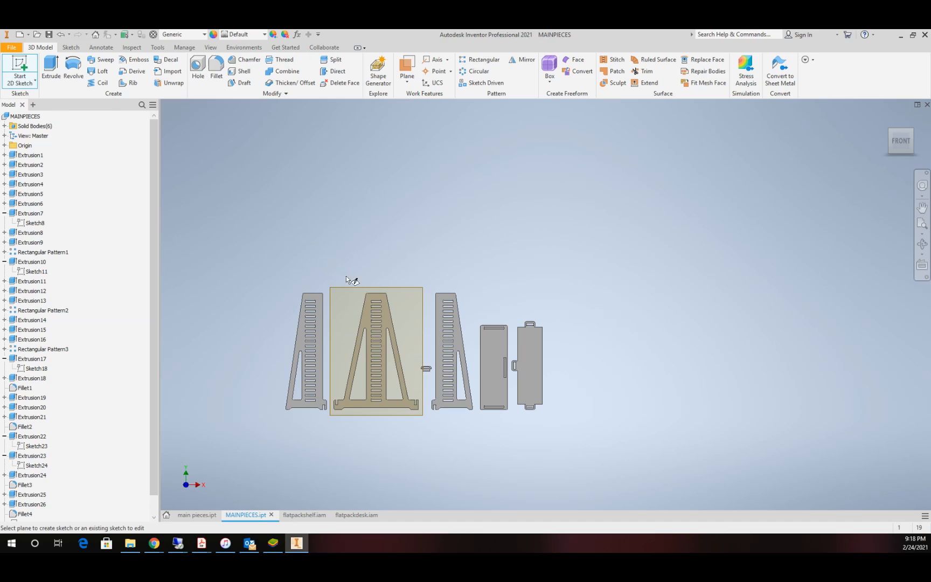
{"action": "left_click", "coordinate": [404, 295]}
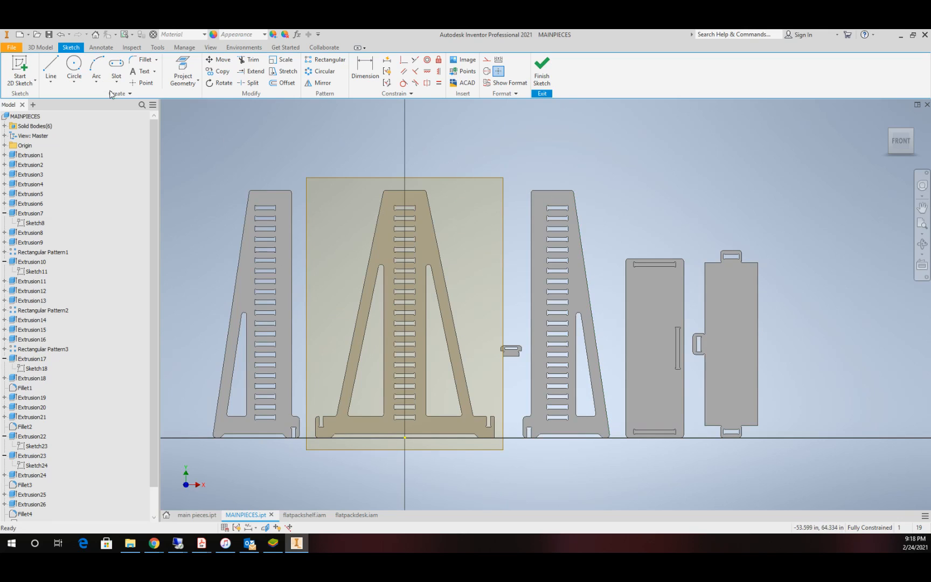
{"action": "left_click", "coordinate": [182, 72]}
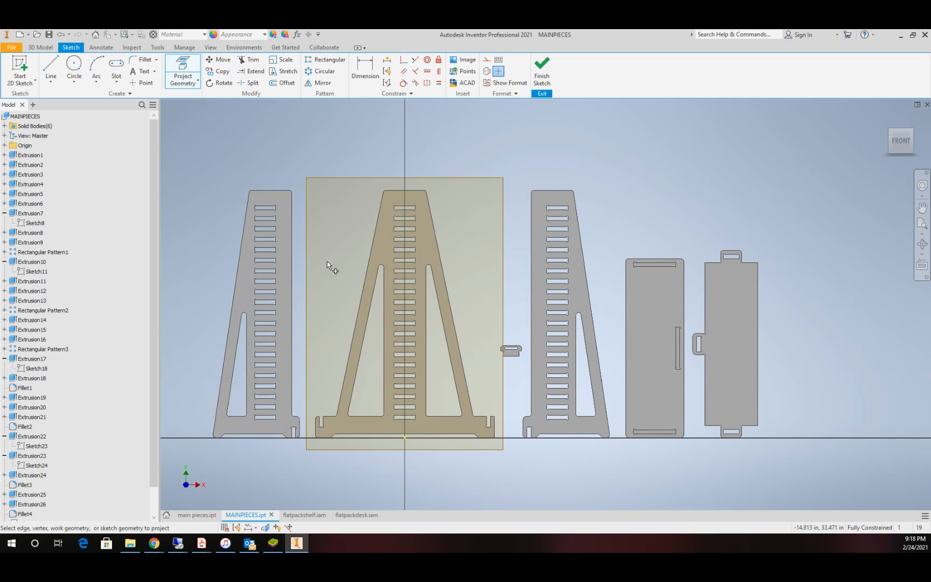
{"action": "left_click", "coordinate": [287, 246]}
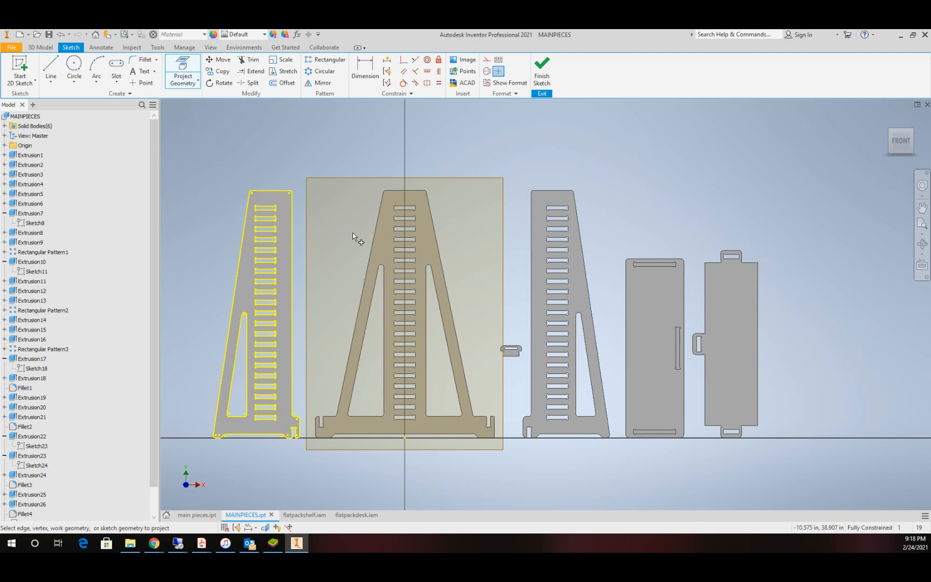
{"action": "left_click", "coordinate": [388, 245]}
{"action": "scroll", "coordinate": [501, 350], "scroll_direction": "up", "scroll_amount": 8}
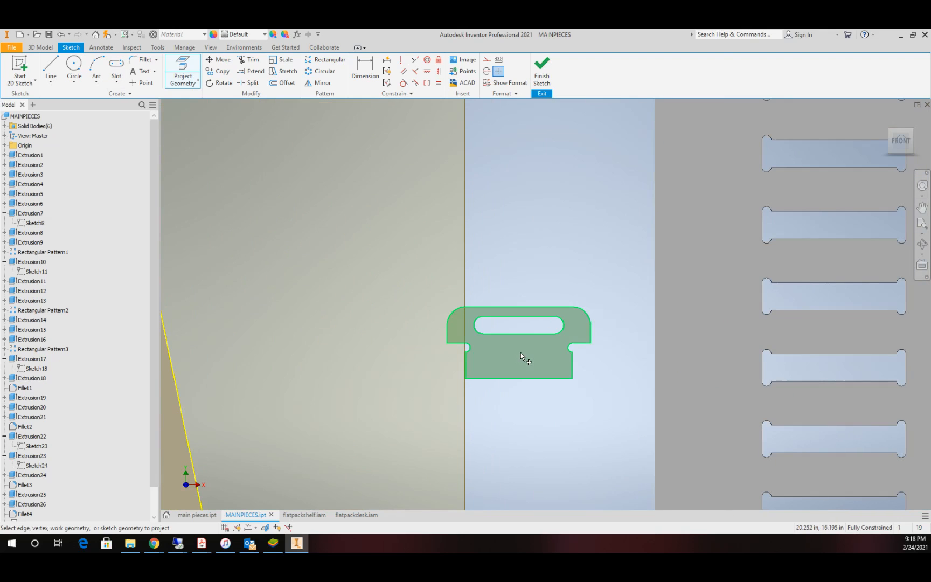
{"action": "left_click", "coordinate": [521, 354]}
{"action": "scroll", "coordinate": [715, 285], "scroll_direction": "down", "scroll_amount": 8}
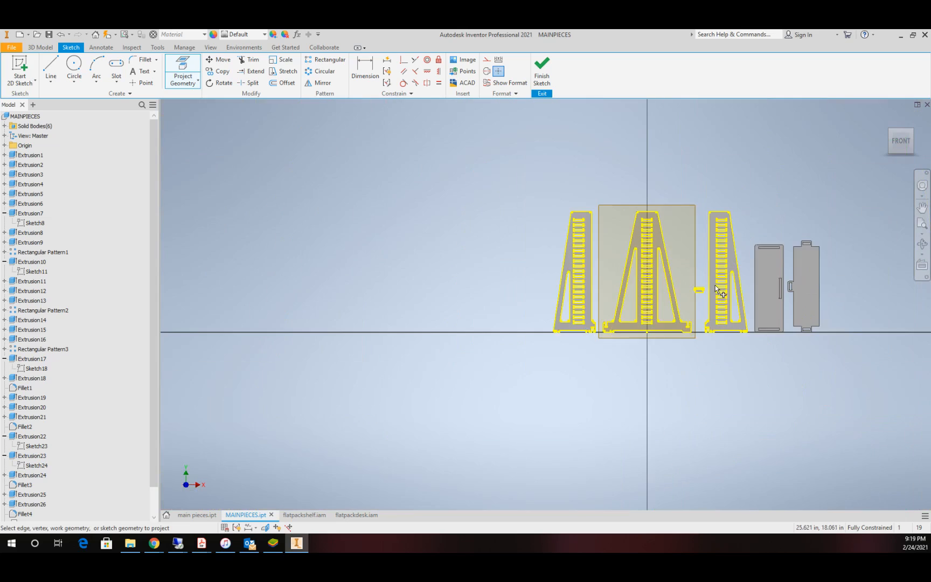
Step: Project the outlines of the top and shelf panels into the same sketch and finish it
{"action": "scroll", "coordinate": [715, 285], "scroll_direction": "up", "scroll_amount": 5}
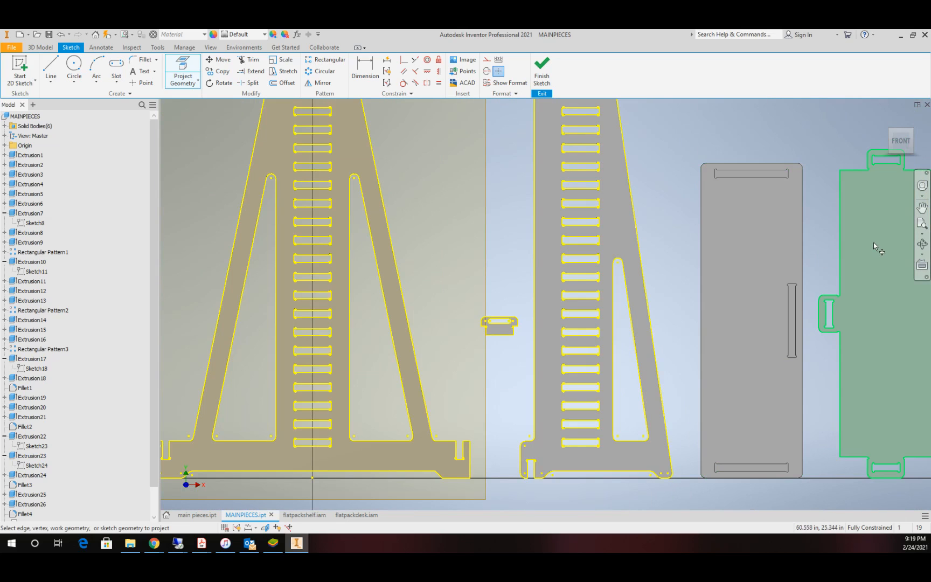
{"action": "left_click", "coordinate": [751, 246]}
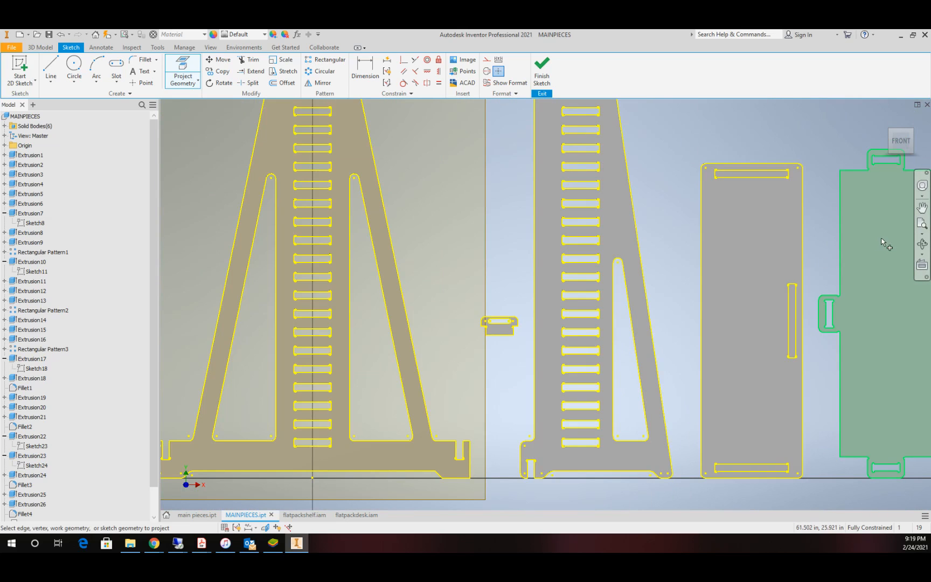
{"action": "left_click", "coordinate": [876, 244]}
{"action": "scroll", "coordinate": [809, 274], "scroll_direction": "down", "scroll_amount": 4}
{"action": "scroll", "coordinate": [772, 278], "scroll_direction": "up", "scroll_amount": 4}
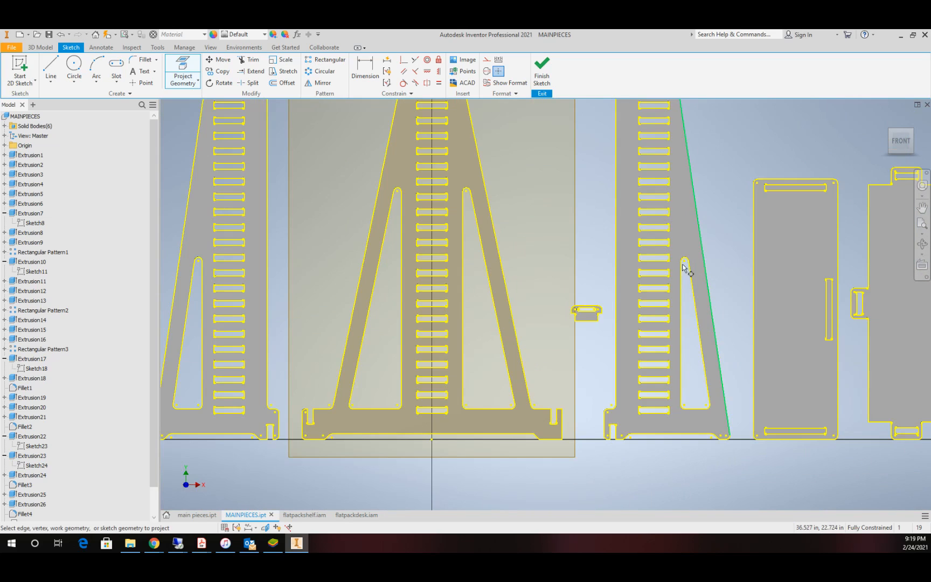
{"action": "left_click", "coordinate": [542, 66]}
{"action": "scroll", "coordinate": [349, 397], "scroll_direction": "down", "scroll_amount": 4}
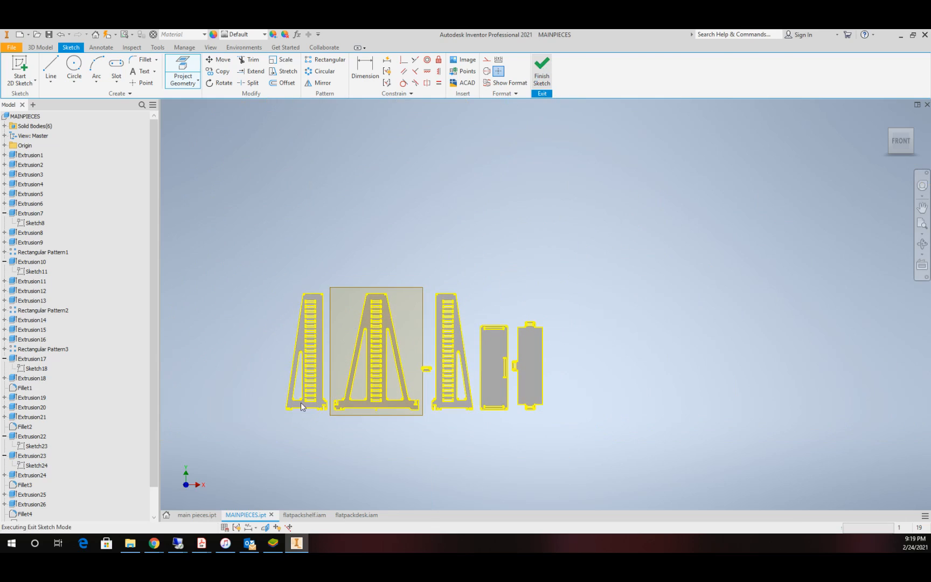
Step: Open the AutoCAD DXF export of the projected outline sketch and dismiss it without saving a file
{"action": "left_click_drag", "start_coordinate": [153, 402], "coordinate": [158, 445]}
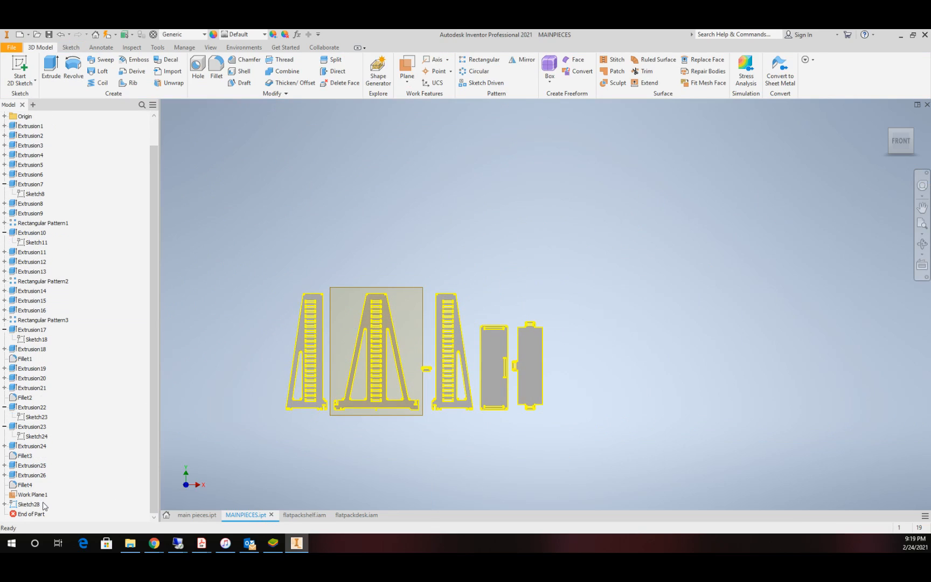
{"action": "left_click", "coordinate": [30, 505]}
{"action": "right_click", "coordinate": [29, 505]}
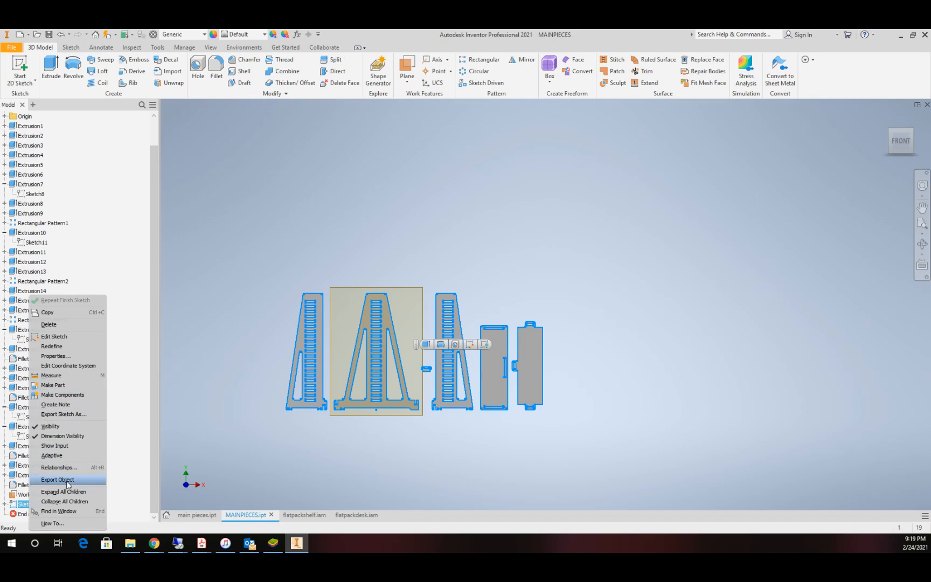
{"action": "left_click", "coordinate": [64, 414]}
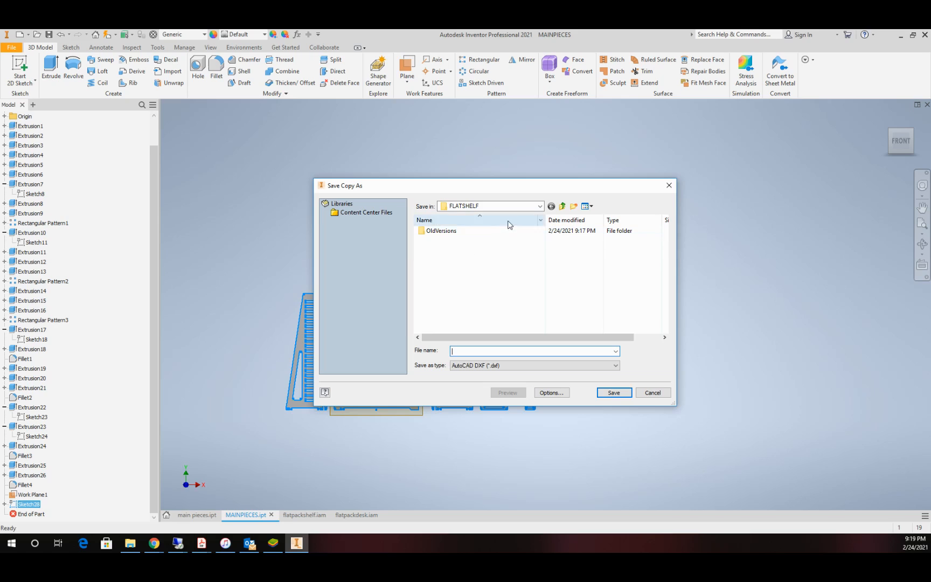
{"action": "left_click", "coordinate": [654, 393]}
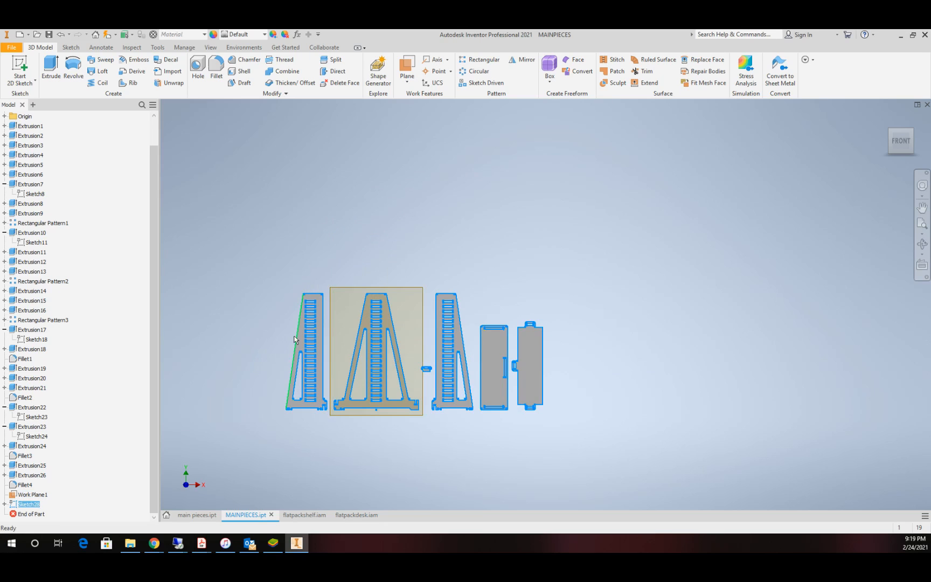
Step: Hide the projected outline sketch and its offset work plane
{"action": "right_click", "coordinate": [37, 507]}
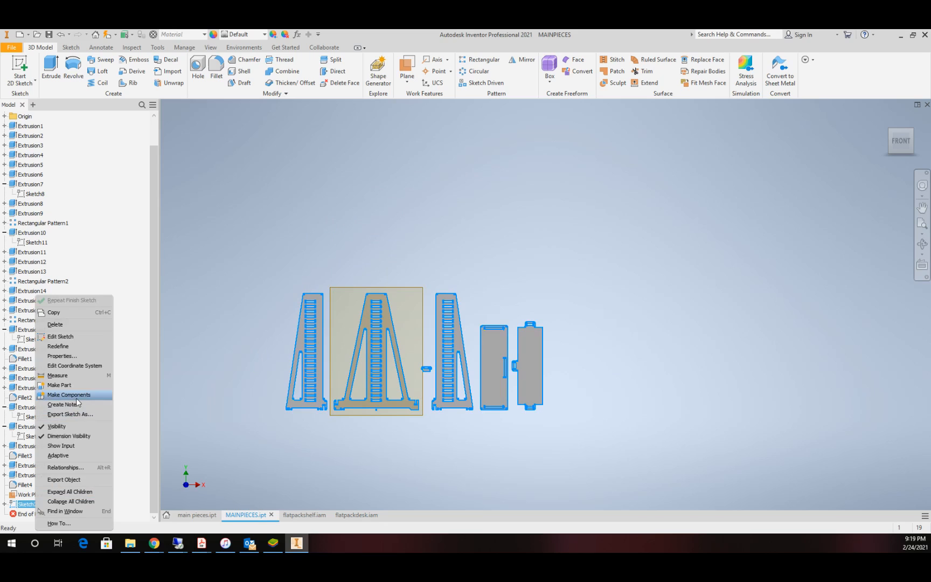
{"action": "left_click", "coordinate": [56, 426]}
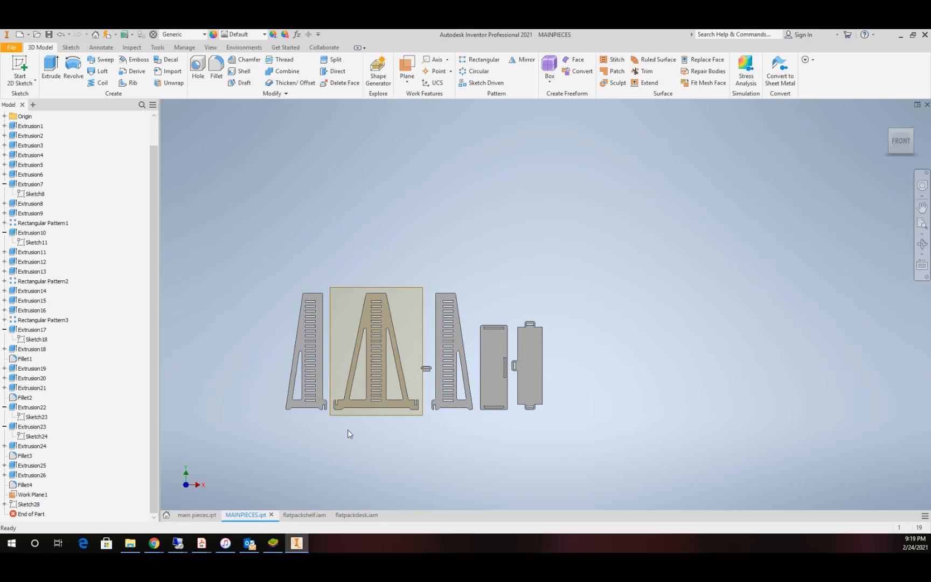
{"action": "left_click", "coordinate": [25, 494]}
{"action": "right_click", "coordinate": [25, 494]}
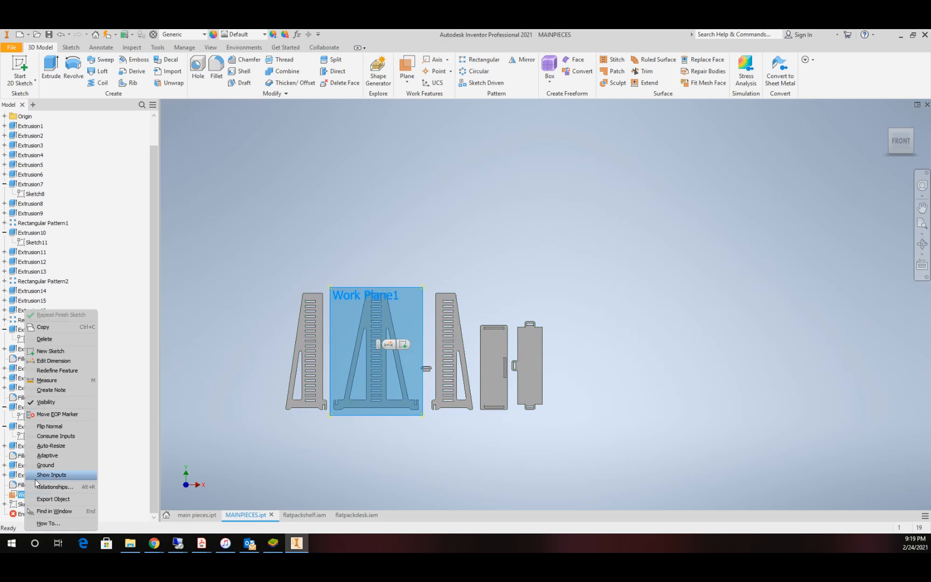
{"action": "left_click", "coordinate": [56, 403]}
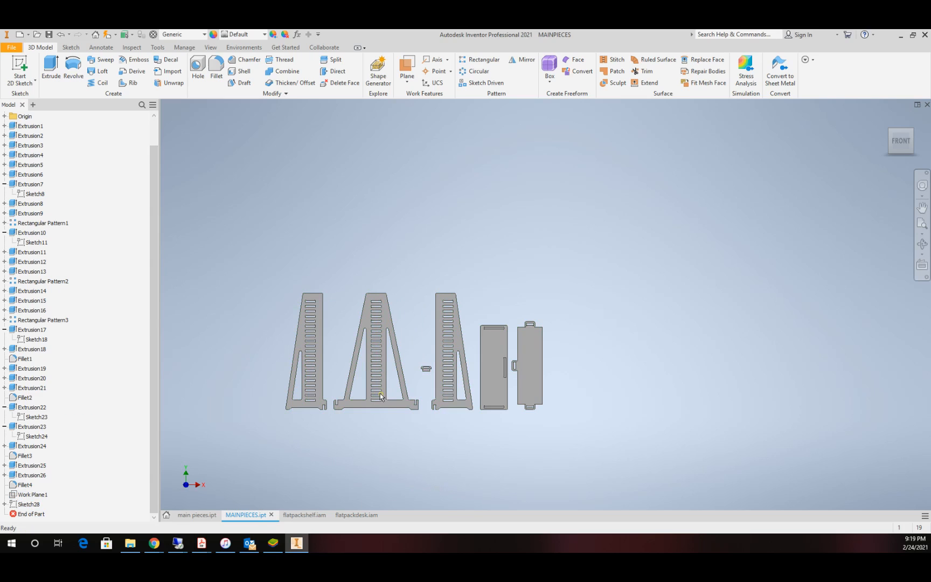
Step: Set the user parameter mt to .73 in and close the parameter table
{"action": "scroll", "coordinate": [394, 384], "scroll_direction": "down", "scroll_amount": 3}
{"action": "scroll", "coordinate": [448, 368], "scroll_direction": "up", "scroll_amount": 3}
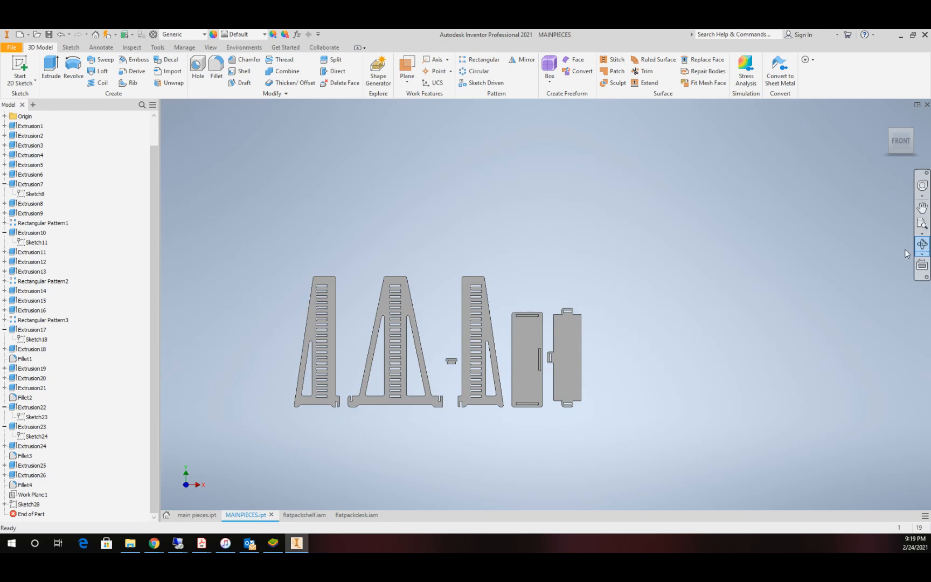
{"action": "left_click", "coordinate": [922, 243]}
{"action": "left_click_drag", "start_coordinate": [497, 348], "coordinate": [450, 348]}
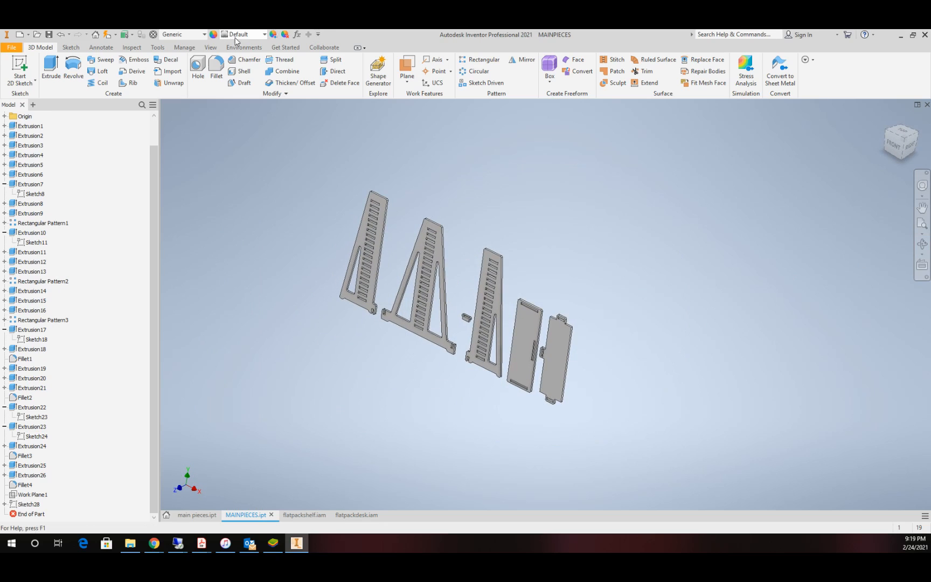
{"action": "left_click", "coordinate": [296, 34]}
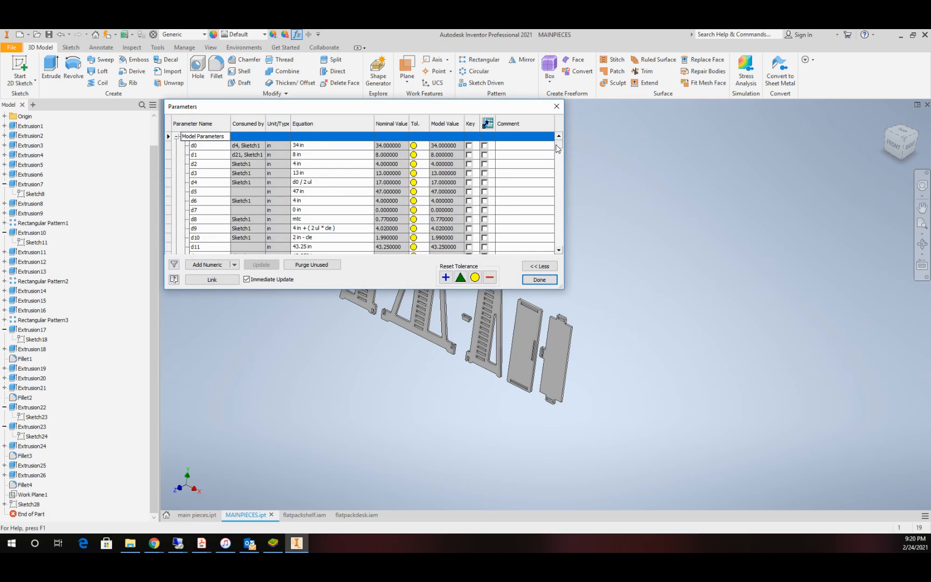
{"action": "left_click_drag", "start_coordinate": [559, 145], "coordinate": [558, 248]}
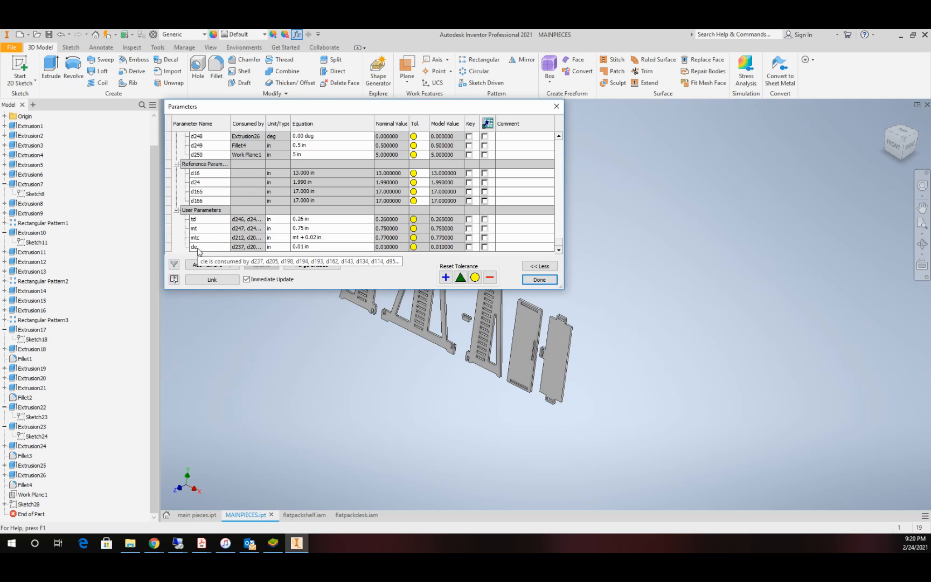
{"action": "left_click", "coordinate": [303, 229]}
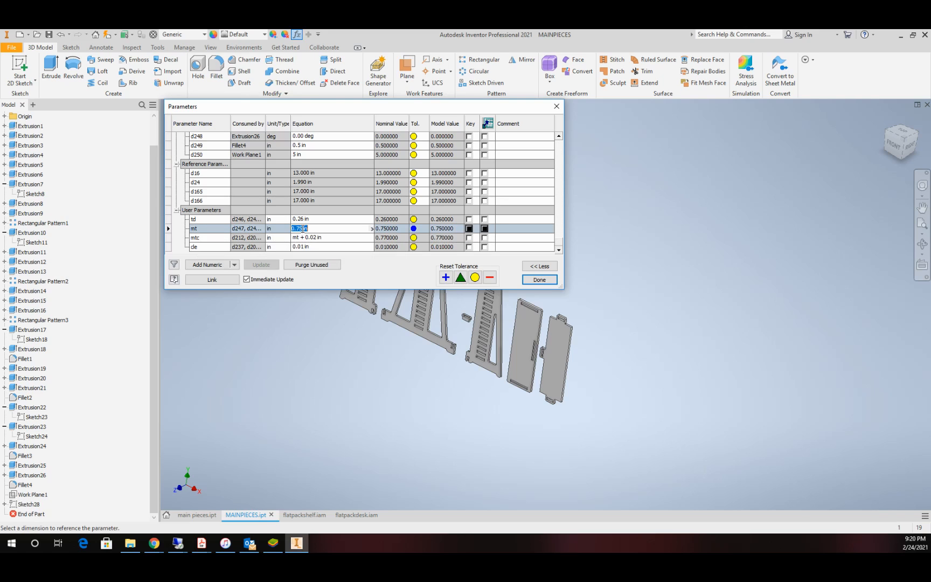
{"action": "double_click", "coordinate": [303, 229]}
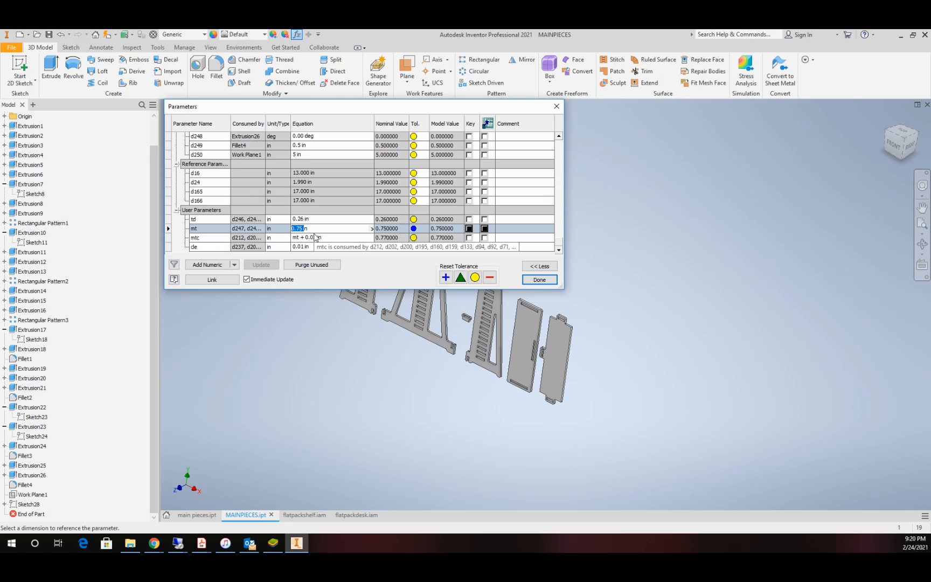
{"action": "key", "text": "BackSpace"}
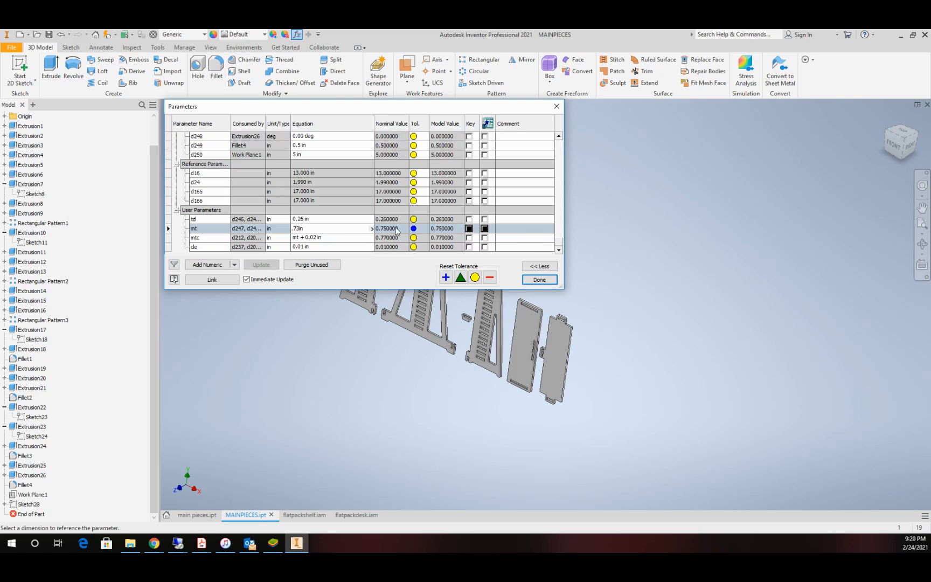
{"action": "type", "text": ".73"}
{"action": "left_click", "coordinate": [545, 284]}
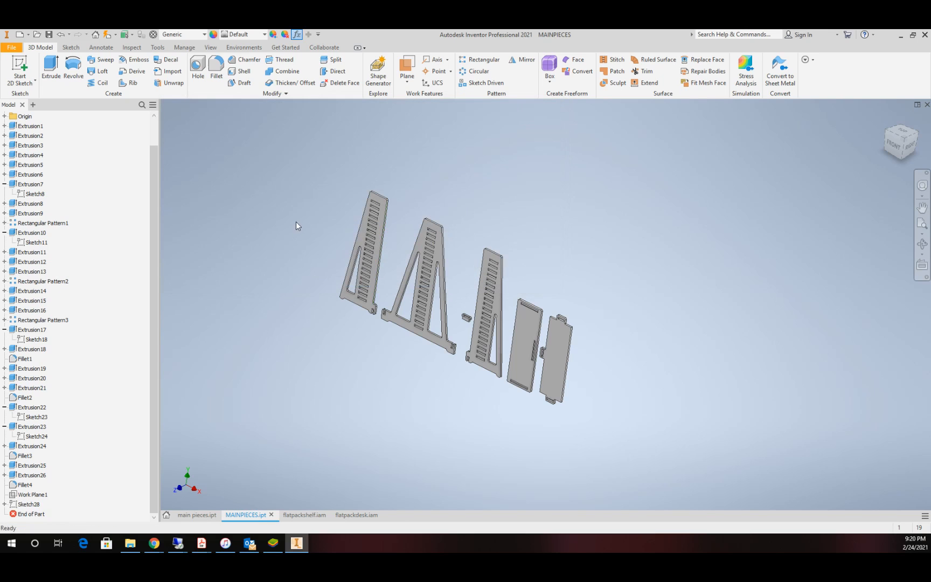
Step: Switch to the flatpackshelf assembly and update its components to the changed mt parameter
{"action": "scroll", "coordinate": [529, 334], "scroll_direction": "up", "scroll_amount": 5}
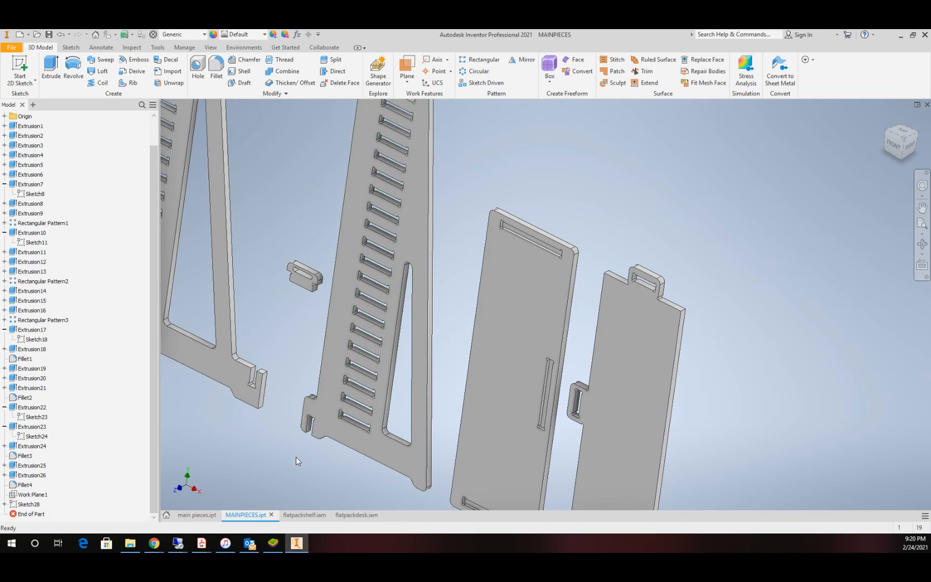
{"action": "scroll", "coordinate": [287, 452], "scroll_direction": "down", "scroll_amount": 3}
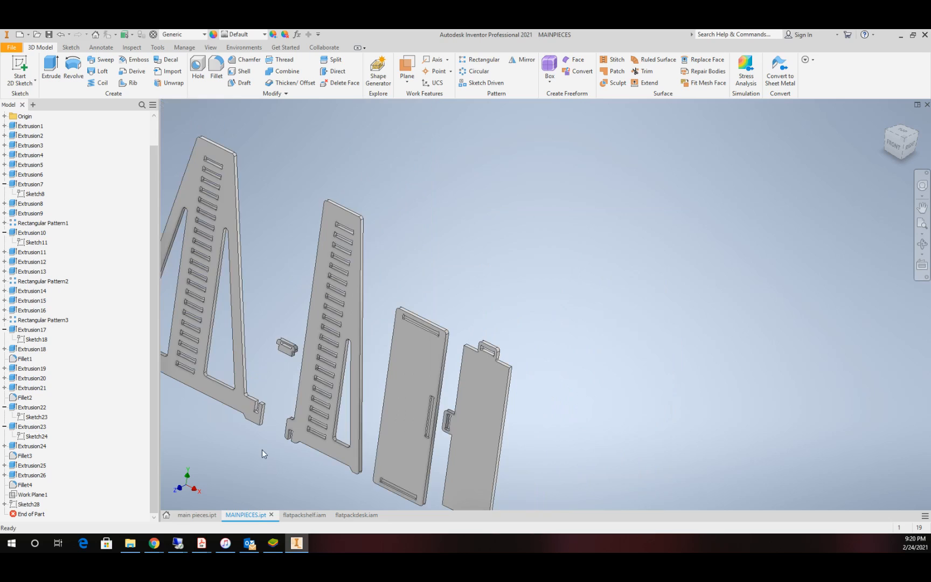
{"action": "left_click", "coordinate": [16, 505]}
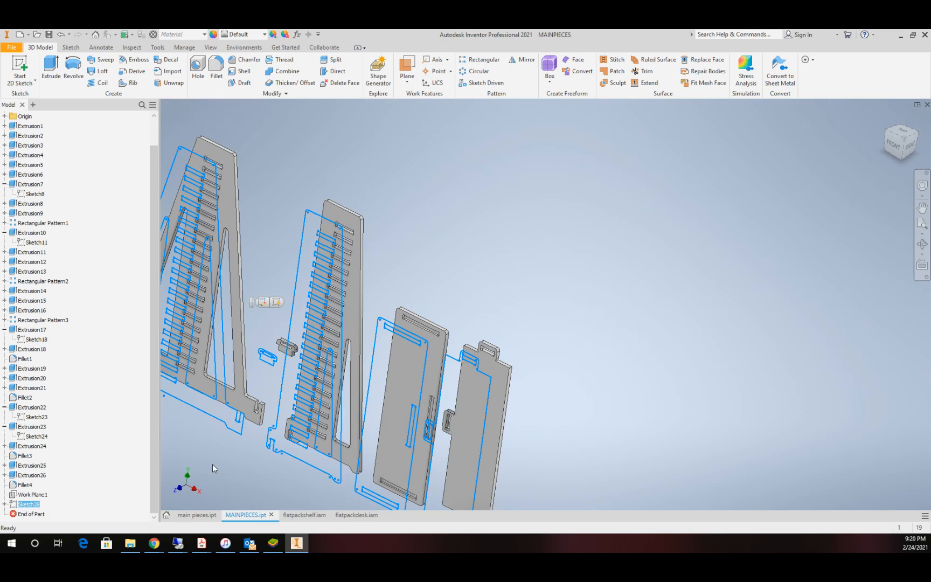
{"action": "left_click", "coordinate": [301, 516]}
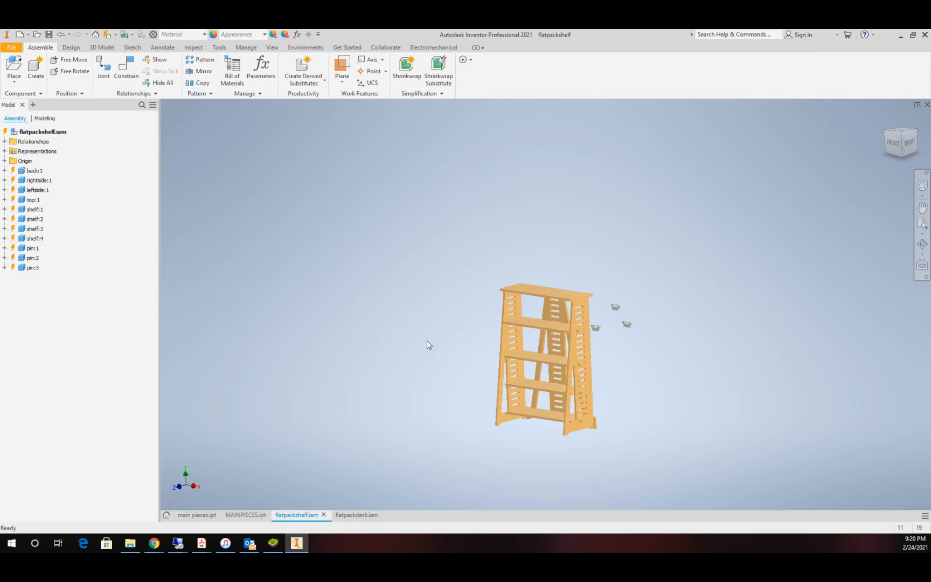
{"action": "left_click", "coordinate": [106, 35]}
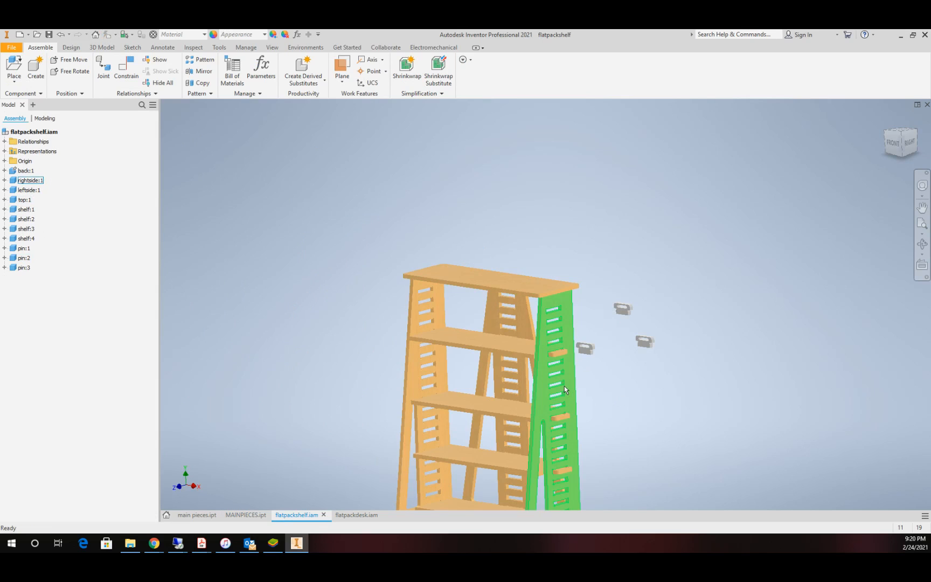
Step: Examine the updated flatpackshelf assembly, including how the shelf tabs fit the slots in the right side panel
{"action": "scroll", "coordinate": [493, 364], "scroll_direction": "up", "scroll_amount": 5}
{"action": "scroll", "coordinate": [513, 392], "scroll_direction": "down", "scroll_amount": 6}
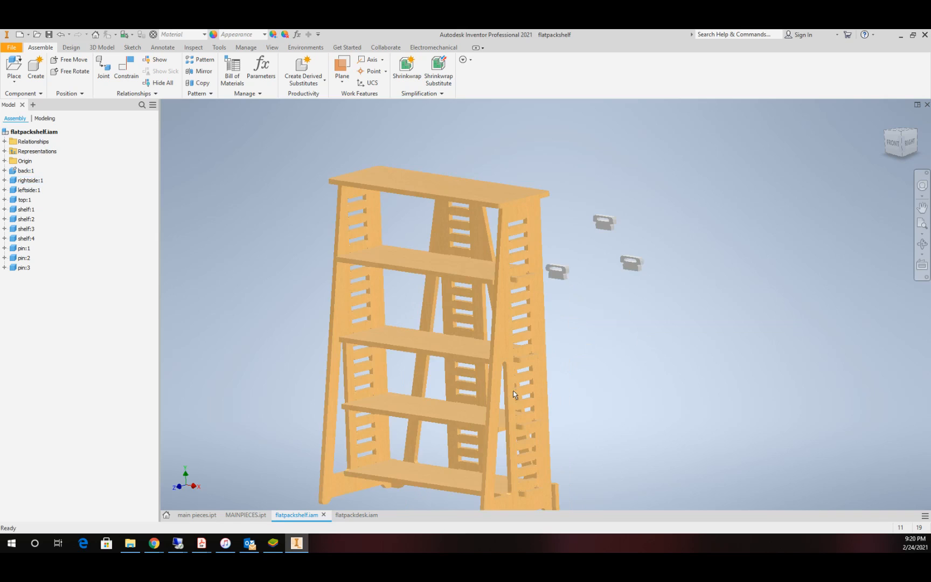
{"action": "scroll", "coordinate": [494, 335], "scroll_direction": "down", "scroll_amount": 8}
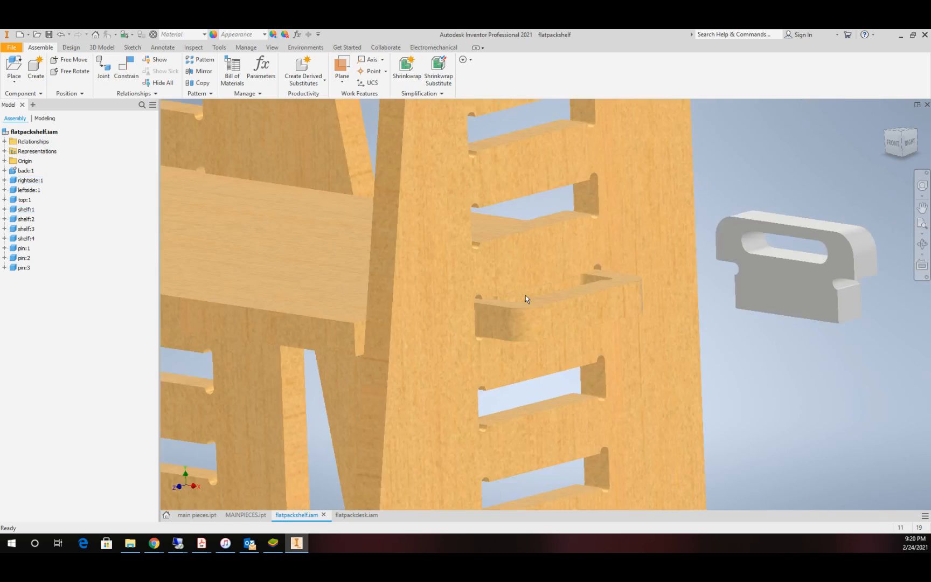
{"action": "scroll", "coordinate": [540, 277], "scroll_direction": "up", "scroll_amount": 4}
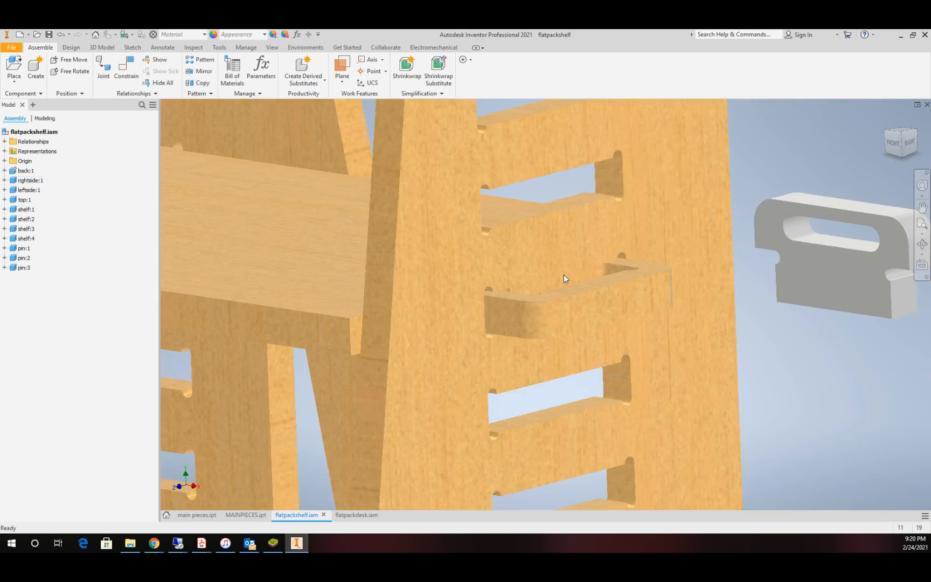
{"action": "scroll", "coordinate": [564, 275], "scroll_direction": "up", "scroll_amount": 3}
{"action": "scroll", "coordinate": [565, 274], "scroll_direction": "up", "scroll_amount": 5}
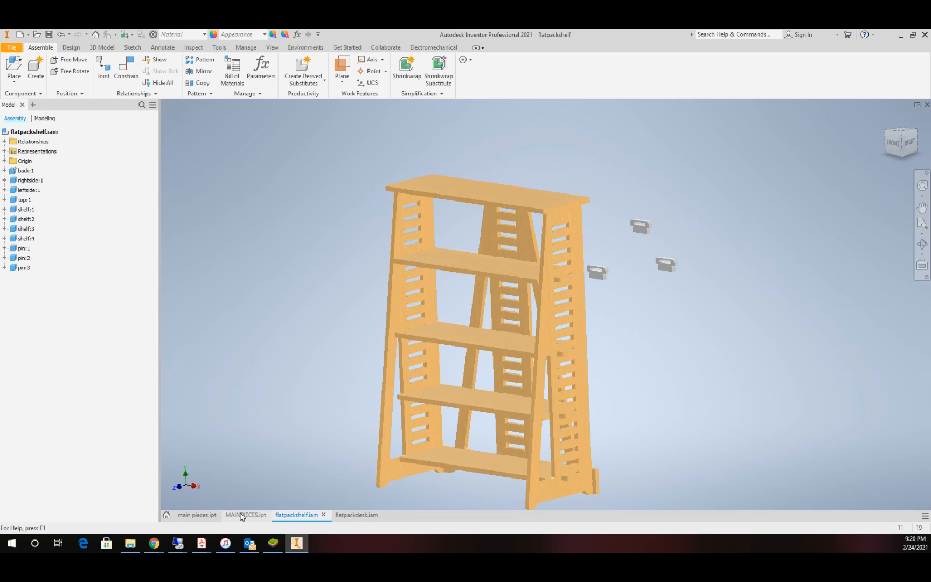
{"action": "scroll", "coordinate": [419, 399], "scroll_direction": "up", "scroll_amount": 3}
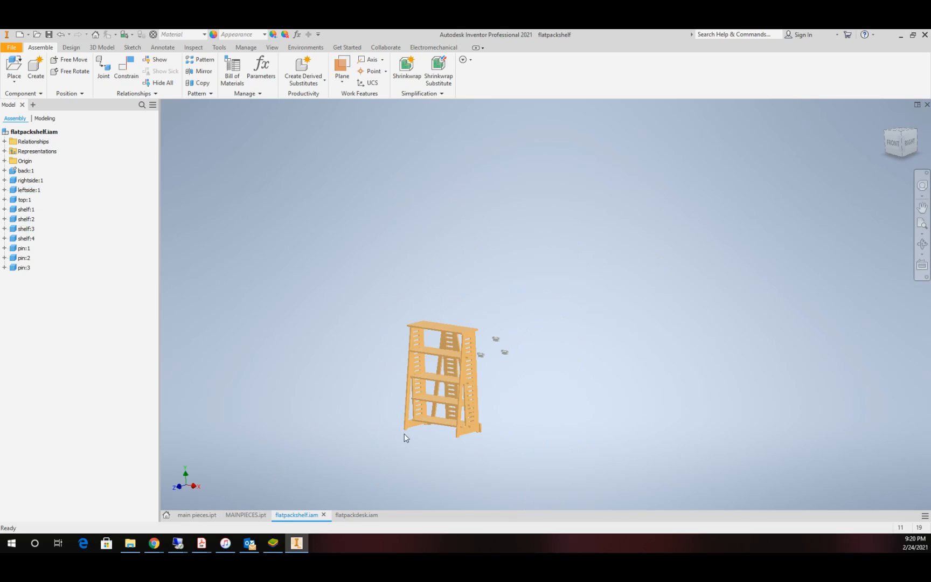
{"action": "scroll", "coordinate": [476, 258], "scroll_direction": "down", "scroll_amount": 2}
{"action": "scroll", "coordinate": [476, 291], "scroll_direction": "down", "scroll_amount": 3}
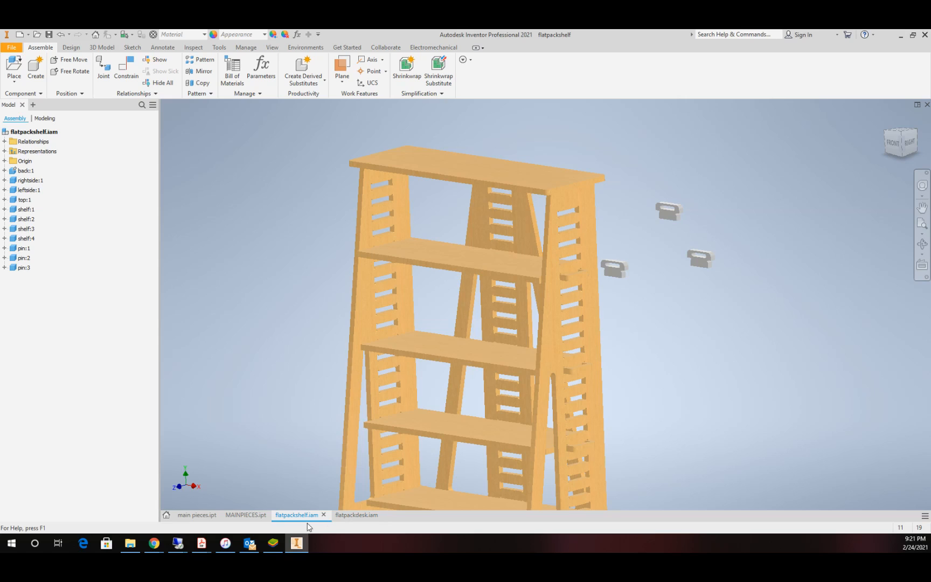
Step: Switch to the flatpackdesk assembly and examine its desk top, shelves, slotted sides and back from a rotated view
{"action": "left_click", "coordinate": [355, 514]}
{"action": "scroll", "coordinate": [485, 365], "scroll_direction": "up", "scroll_amount": 3}
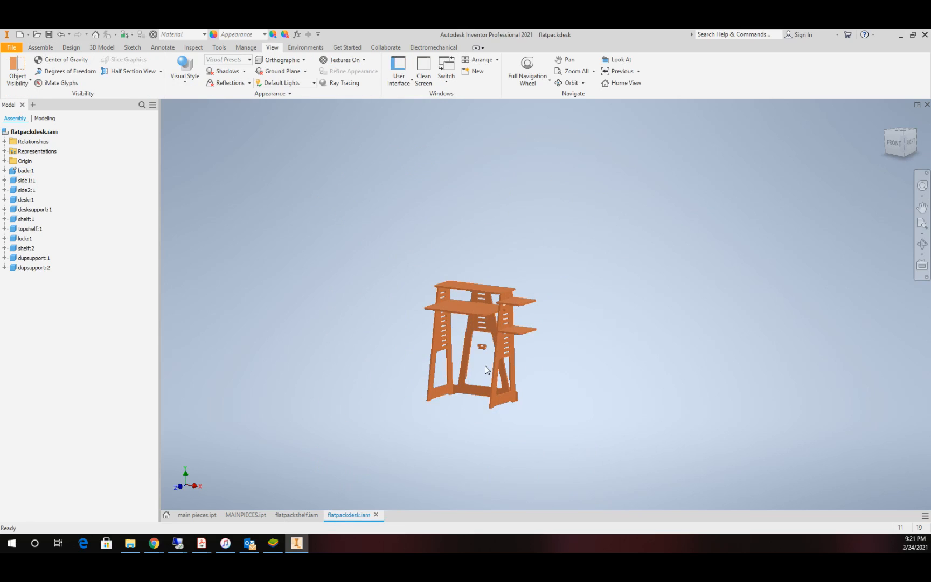
{"action": "scroll", "coordinate": [485, 365], "scroll_direction": "down", "scroll_amount": 3}
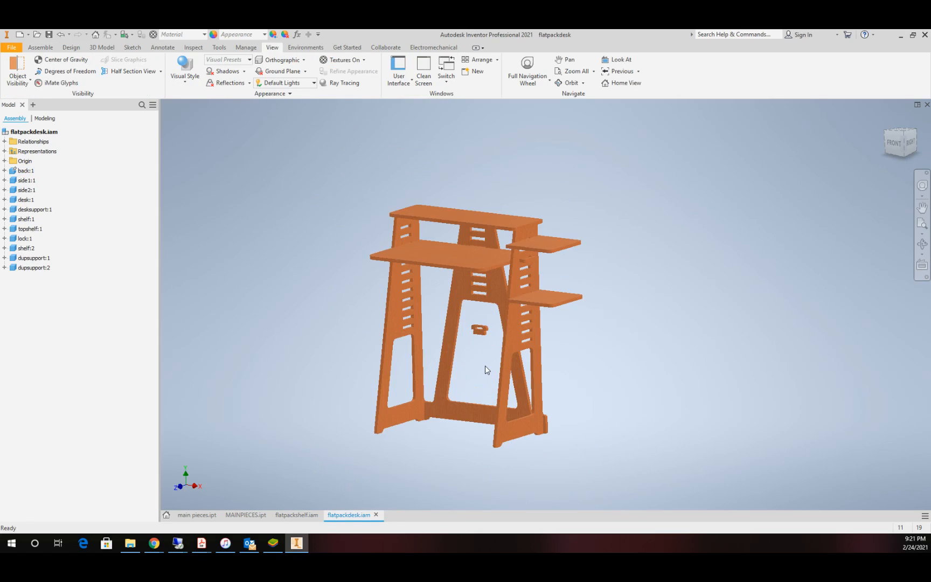
{"action": "left_click", "coordinate": [922, 243]}
{"action": "left_click_drag", "start_coordinate": [514, 281], "coordinate": [473, 299]}
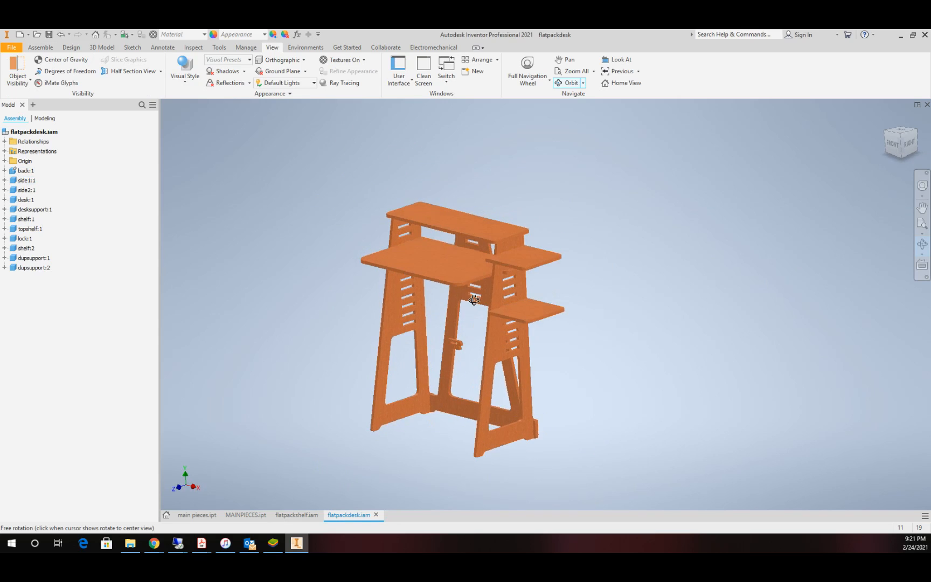
{"action": "key", "text": "Escape"}
{"action": "scroll", "coordinate": [456, 287], "scroll_direction": "down", "scroll_amount": 3}
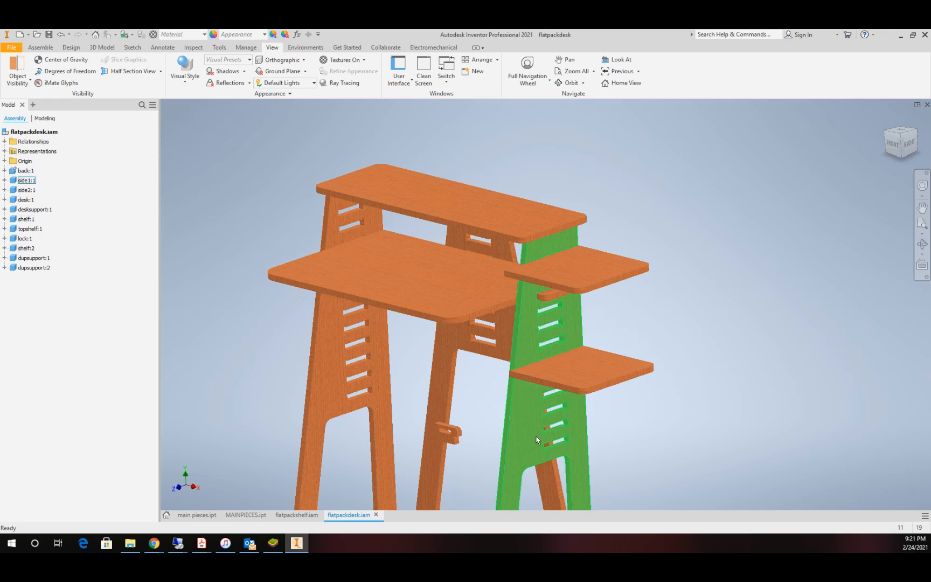
{"action": "scroll", "coordinate": [536, 440], "scroll_direction": "up", "scroll_amount": 5}
{"action": "scroll", "coordinate": [537, 410], "scroll_direction": "down", "scroll_amount": 6}
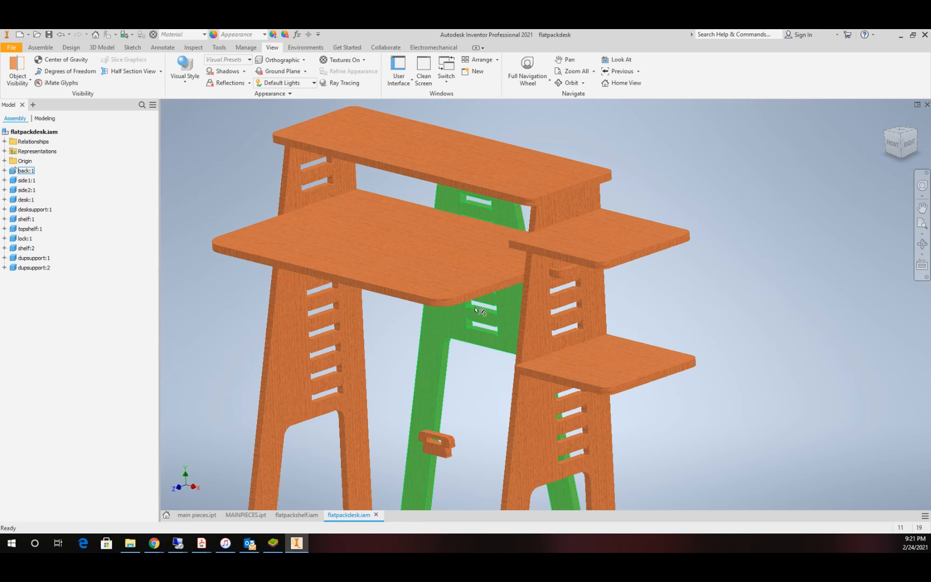
{"action": "scroll", "coordinate": [411, 325], "scroll_direction": "down", "scroll_amount": 5}
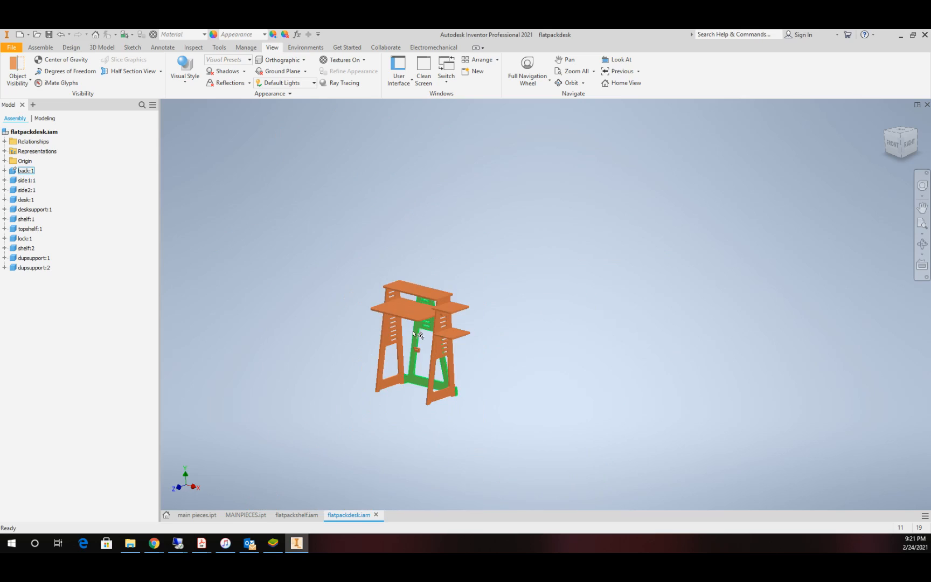
{"action": "scroll", "coordinate": [423, 350], "scroll_direction": "up", "scroll_amount": 1}
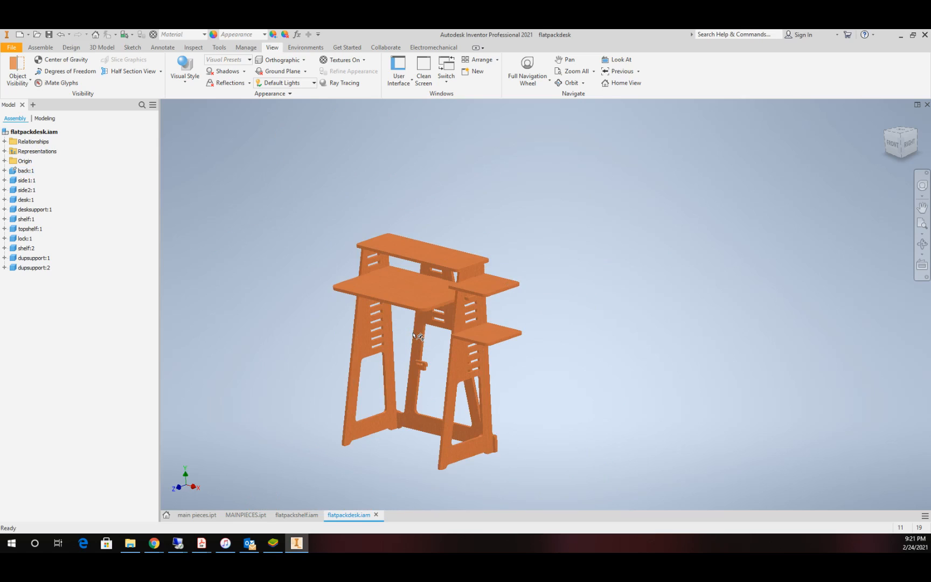
Step: Return to the flatpackshelf assembly and look over the whole shelf with its loose pins
{"action": "left_click", "coordinate": [296, 515]}
{"action": "scroll", "coordinate": [452, 368], "scroll_direction": "down", "scroll_amount": 4}
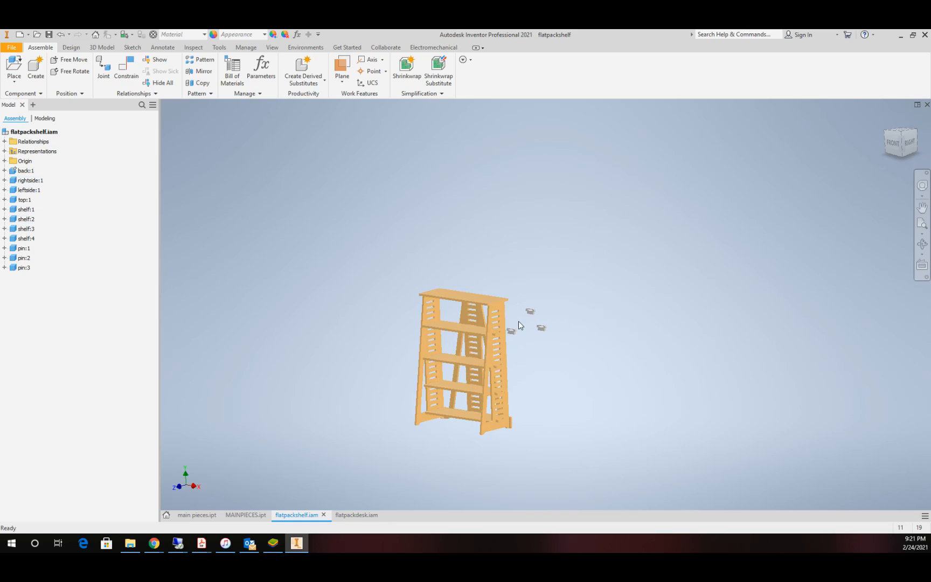
{"action": "scroll", "coordinate": [519, 326], "scroll_direction": "up", "scroll_amount": 3}
{"action": "scroll", "coordinate": [519, 325], "scroll_direction": "down", "scroll_amount": 2}
{"action": "scroll", "coordinate": [521, 376], "scroll_direction": "up", "scroll_amount": 3}
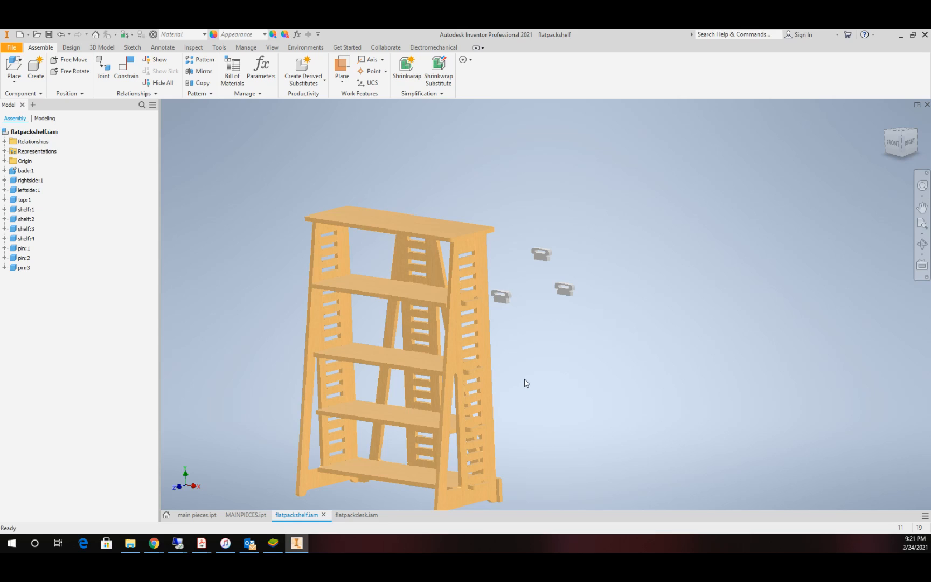
{"action": "scroll", "coordinate": [525, 383], "scroll_direction": "down", "scroll_amount": 2}
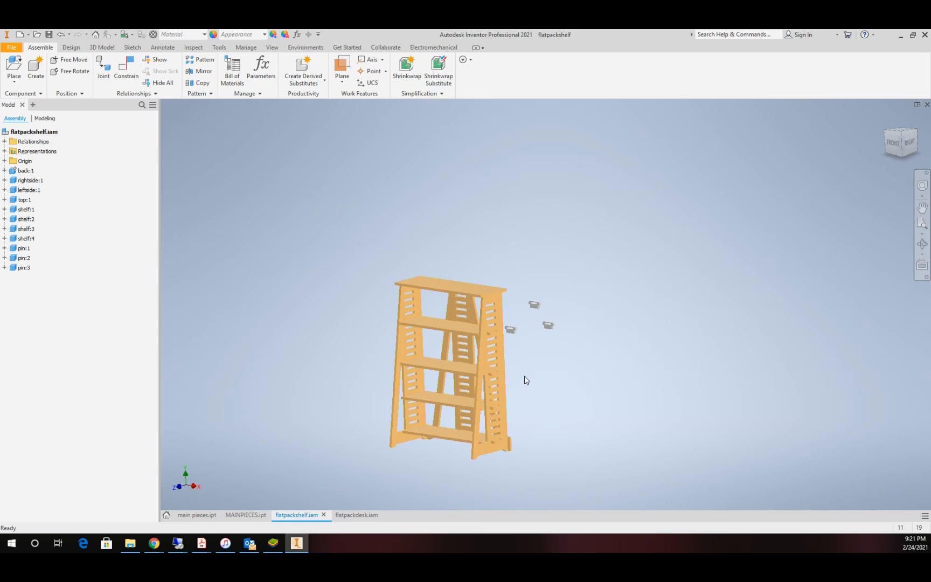